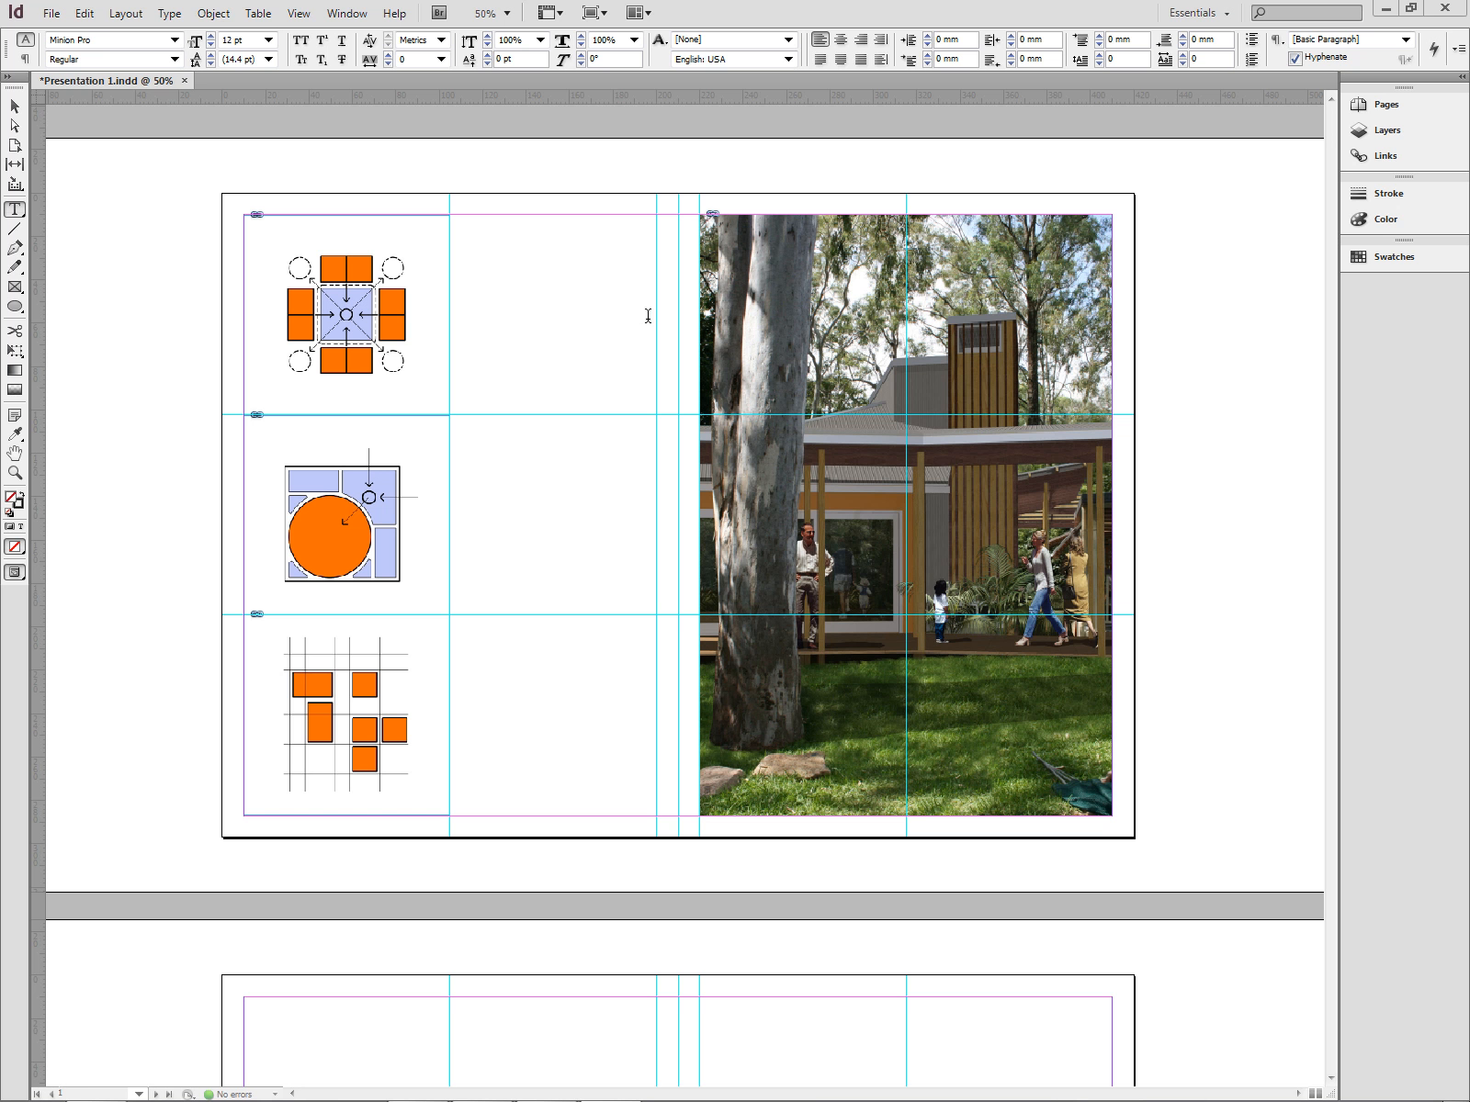
{"action": "left_click", "coordinate": [15, 107]}
{"action": "scroll", "coordinate": [773, 671], "scroll_direction": "down", "scroll_amount": 5}
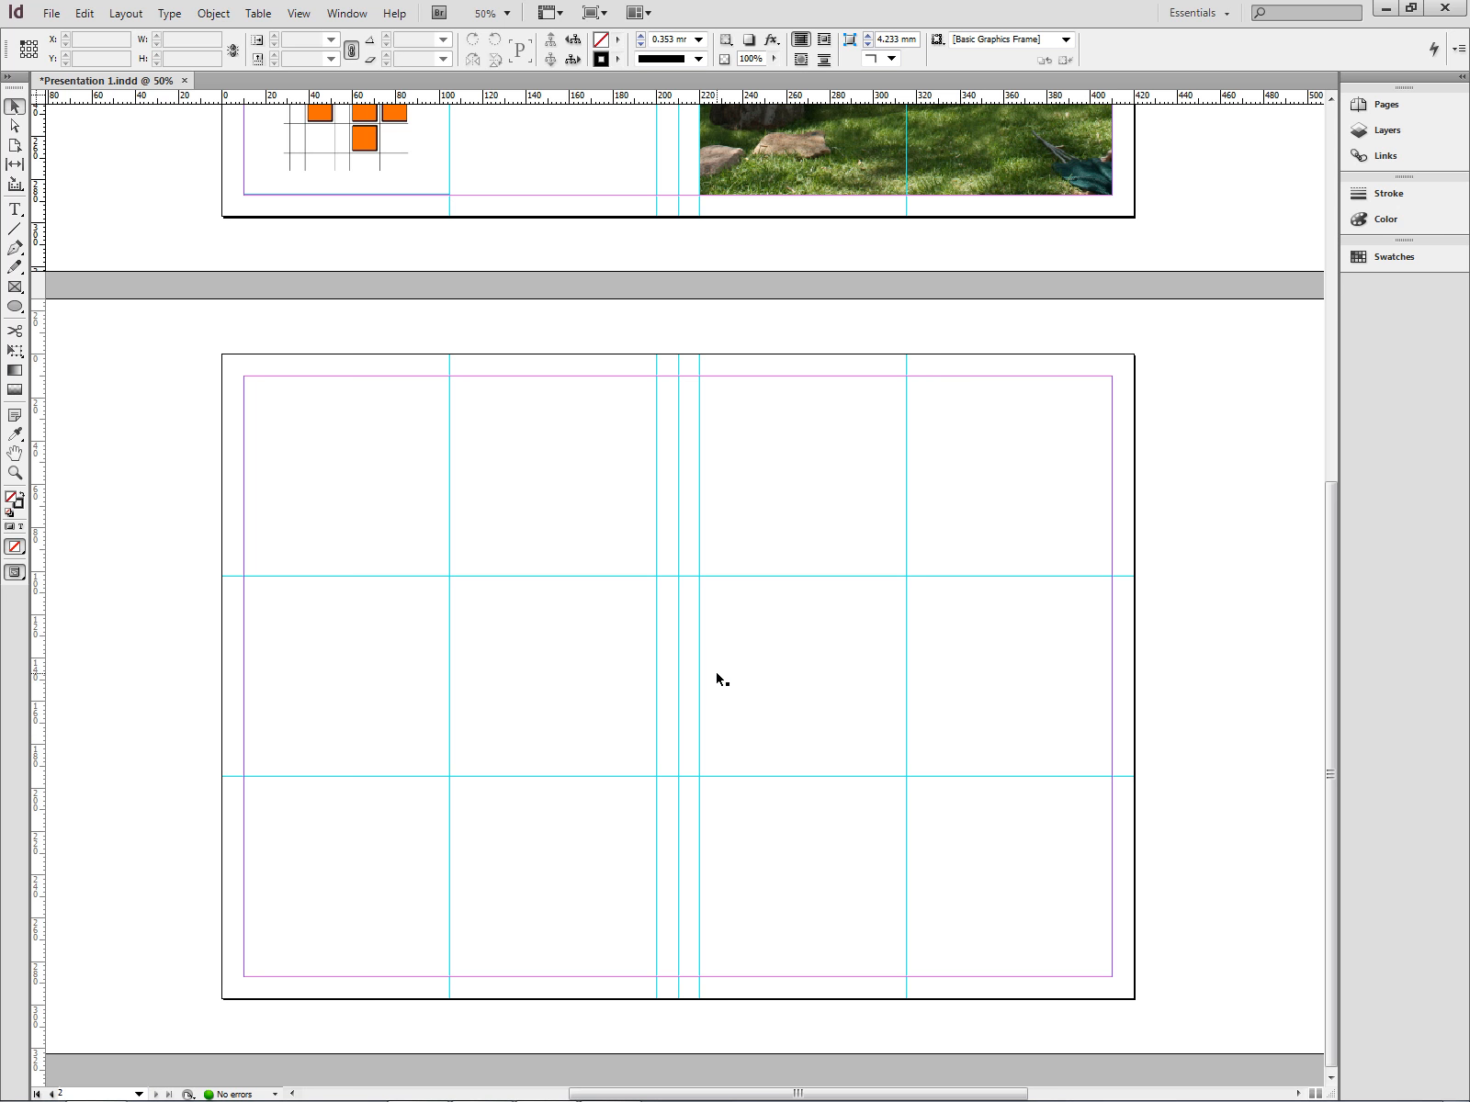
{"action": "scroll", "coordinate": [718, 678], "scroll_direction": "up", "scroll_amount": 6}
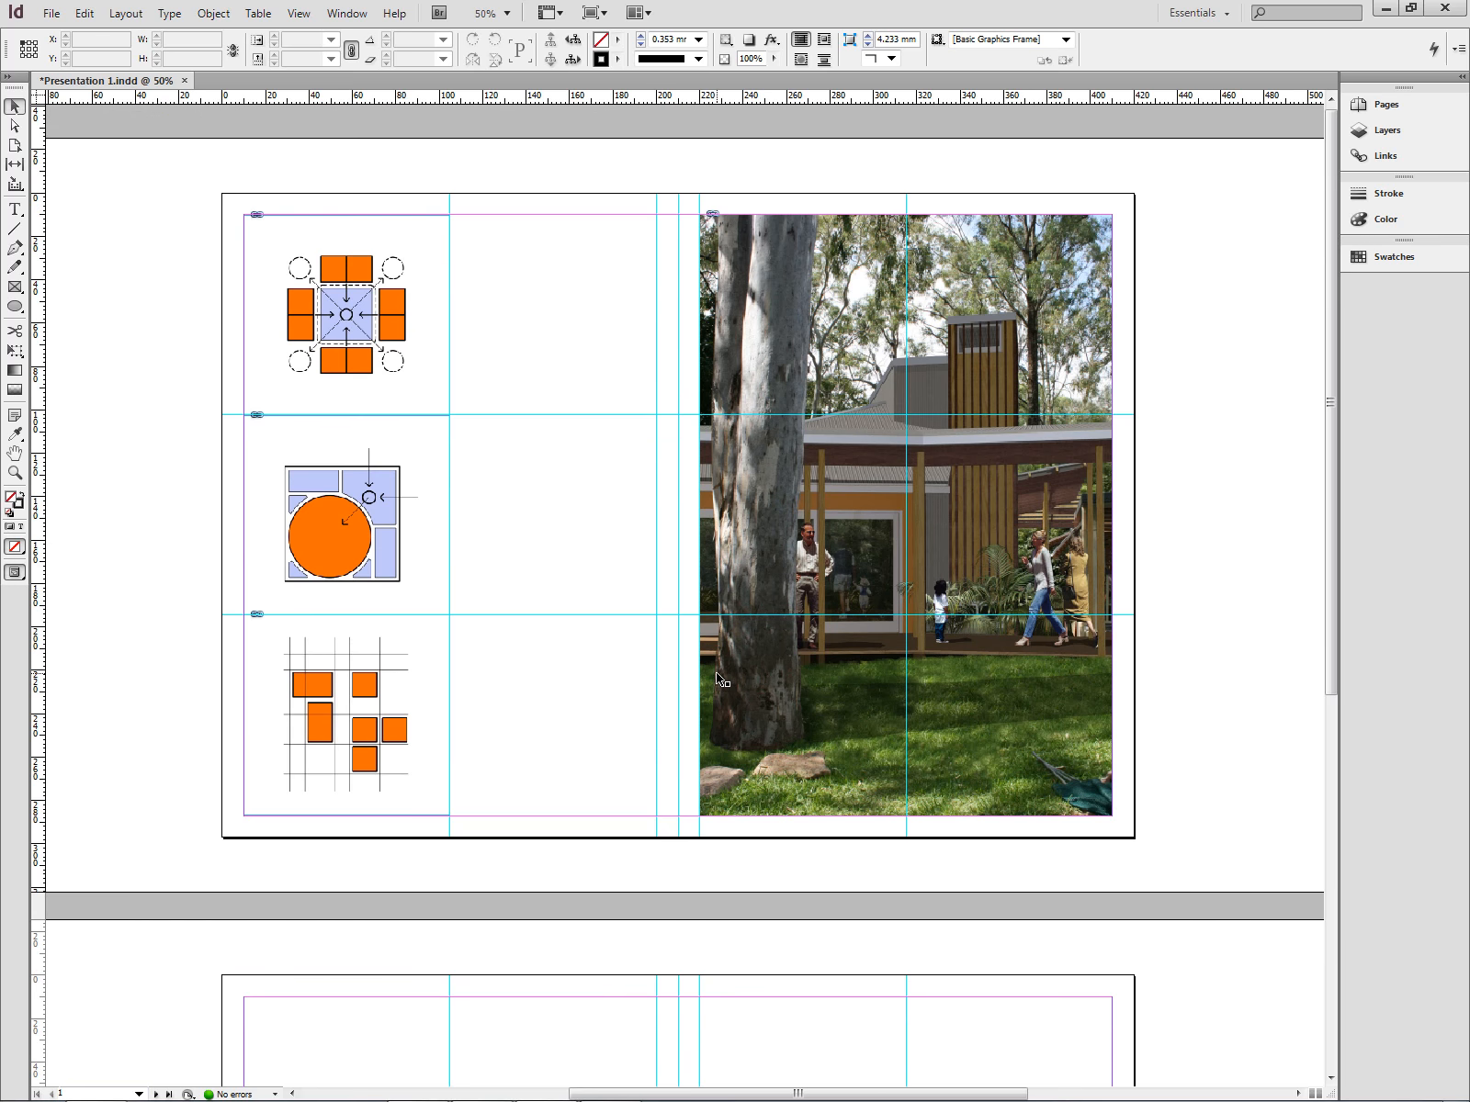
{"action": "left_click", "coordinate": [52, 13]}
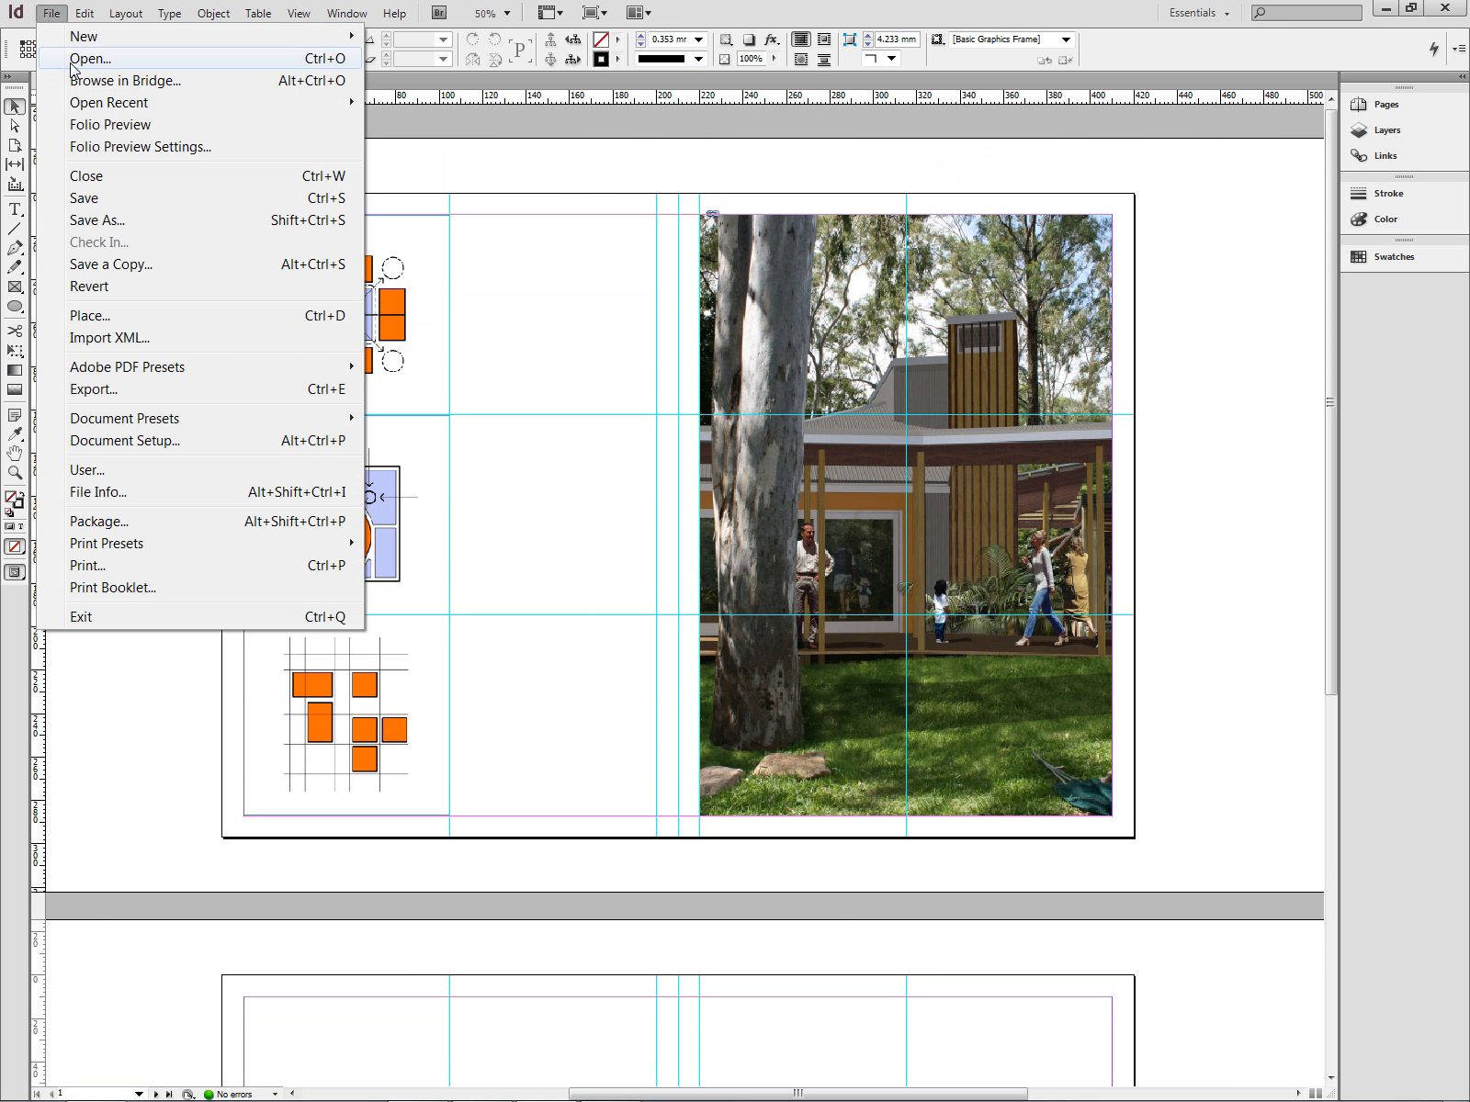
- Minimize InDesign and browse in the file explorer to the D3_Live Demonstration Source Material folder
{"action": "left_click", "coordinate": [1385, 8]}
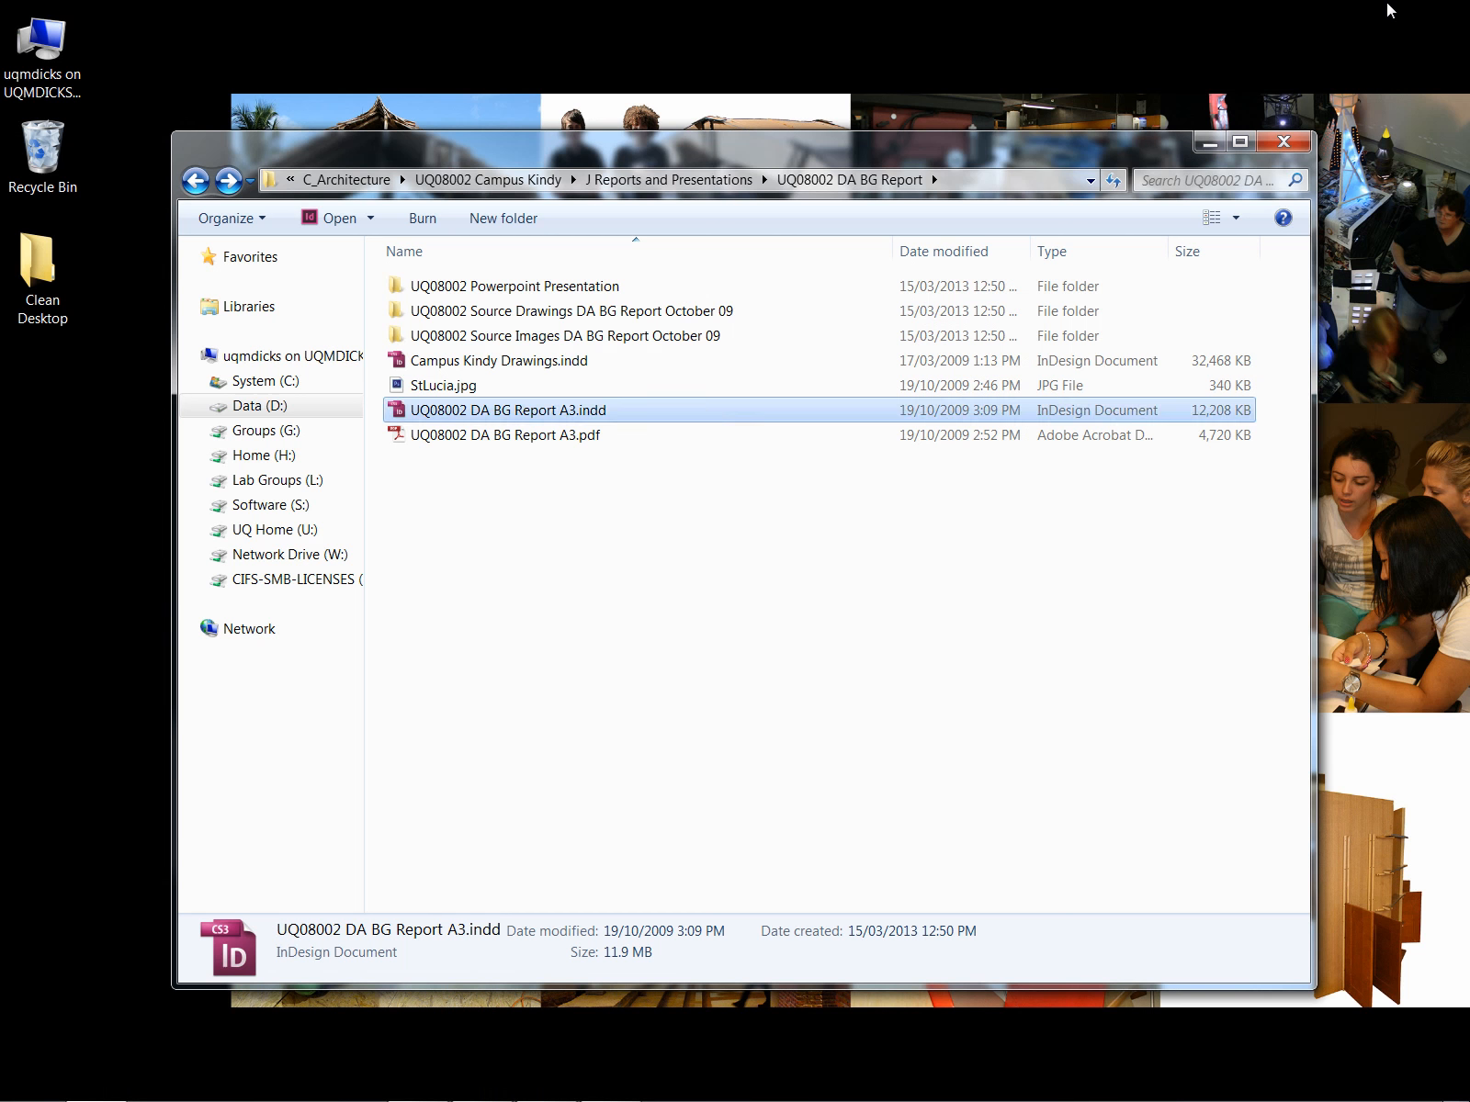
{"action": "left_click", "coordinate": [702, 549]}
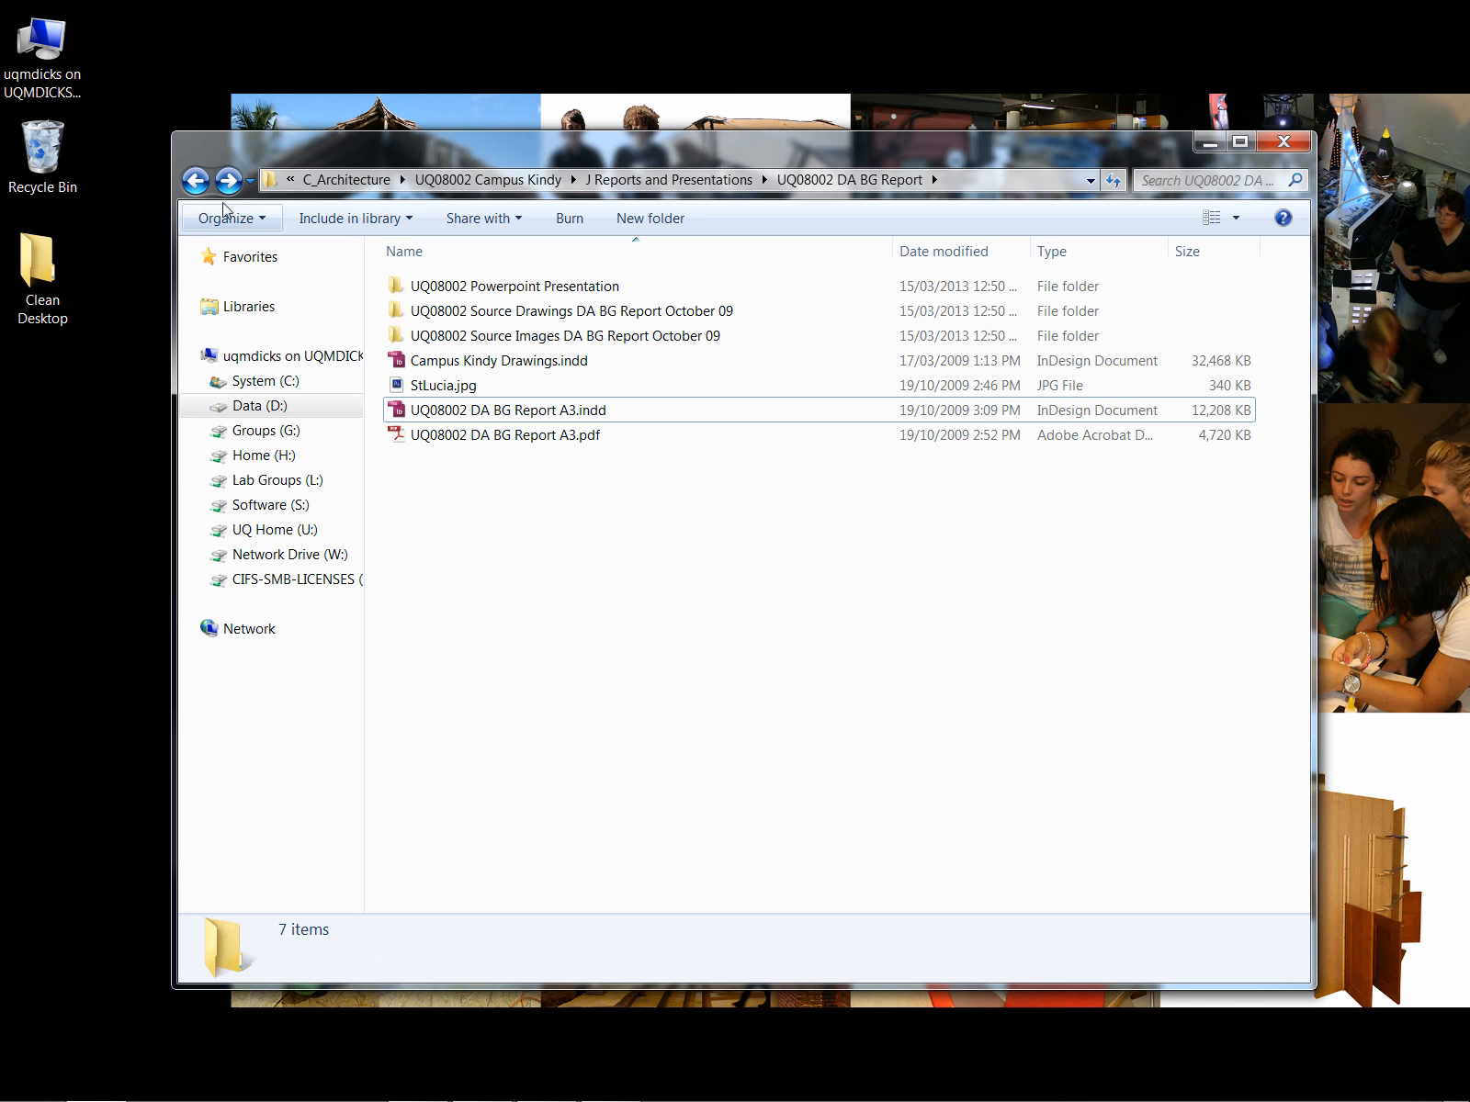
{"action": "left_click", "coordinate": [194, 181]}
{"action": "left_click", "coordinate": [194, 181]}
{"action": "left_click", "coordinate": [194, 180]}
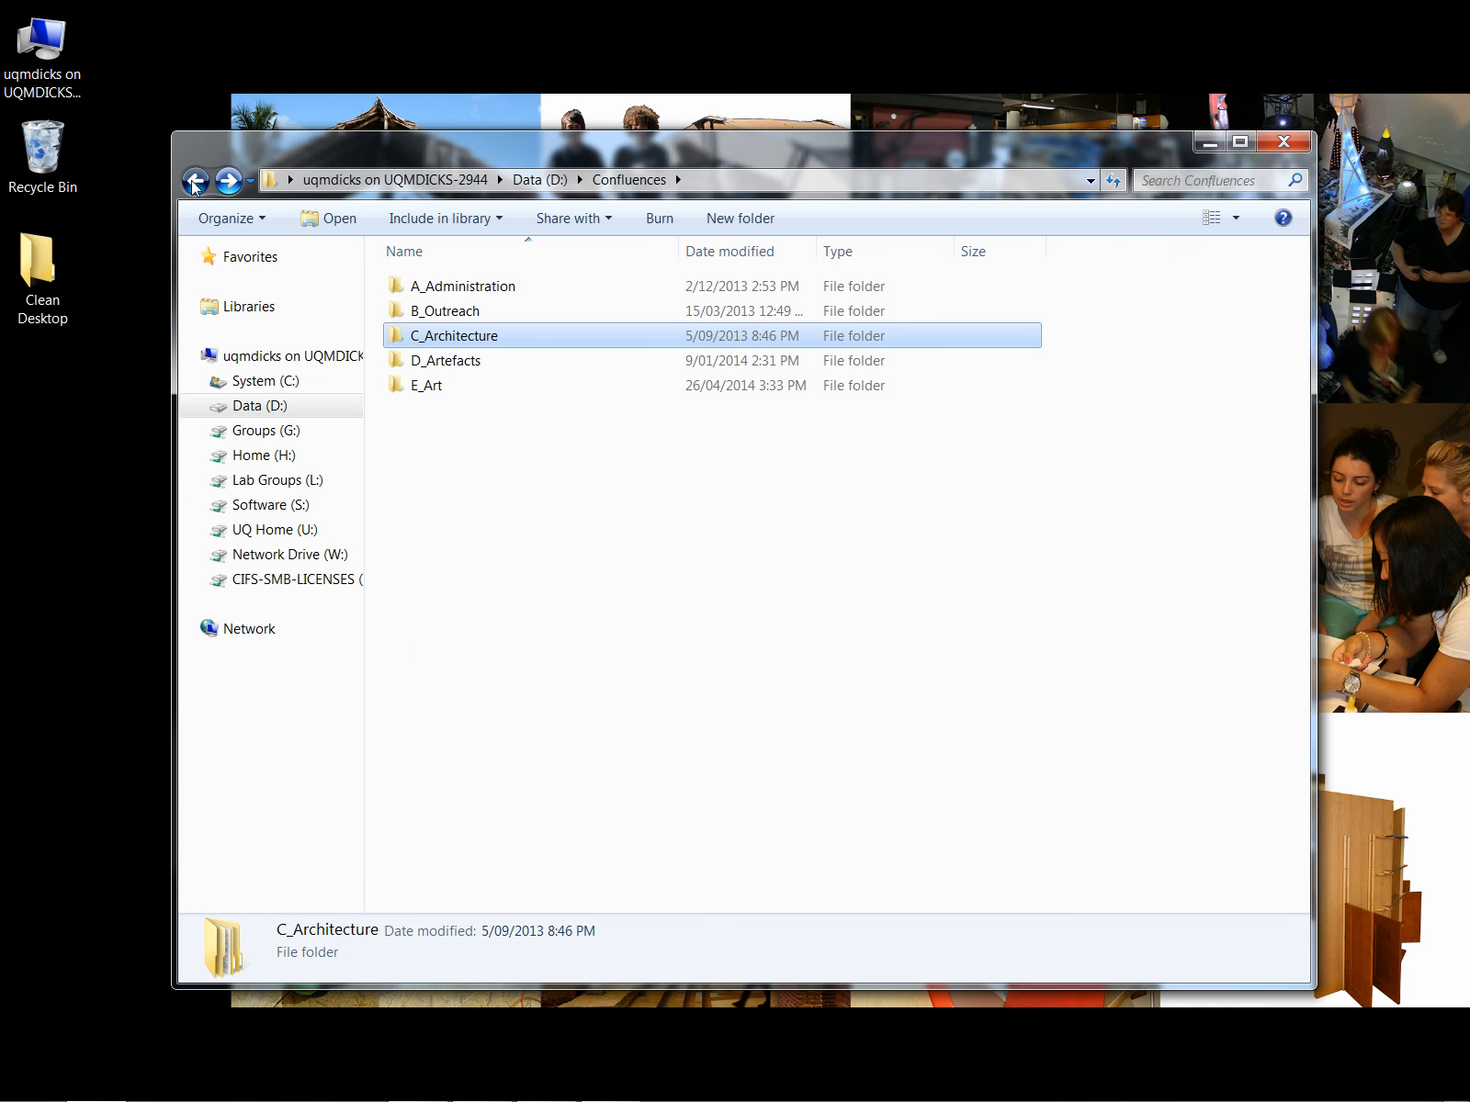
{"action": "left_click", "coordinate": [194, 181]}
{"action": "left_click", "coordinate": [194, 181]}
{"action": "double_click", "coordinate": [891, 296]}
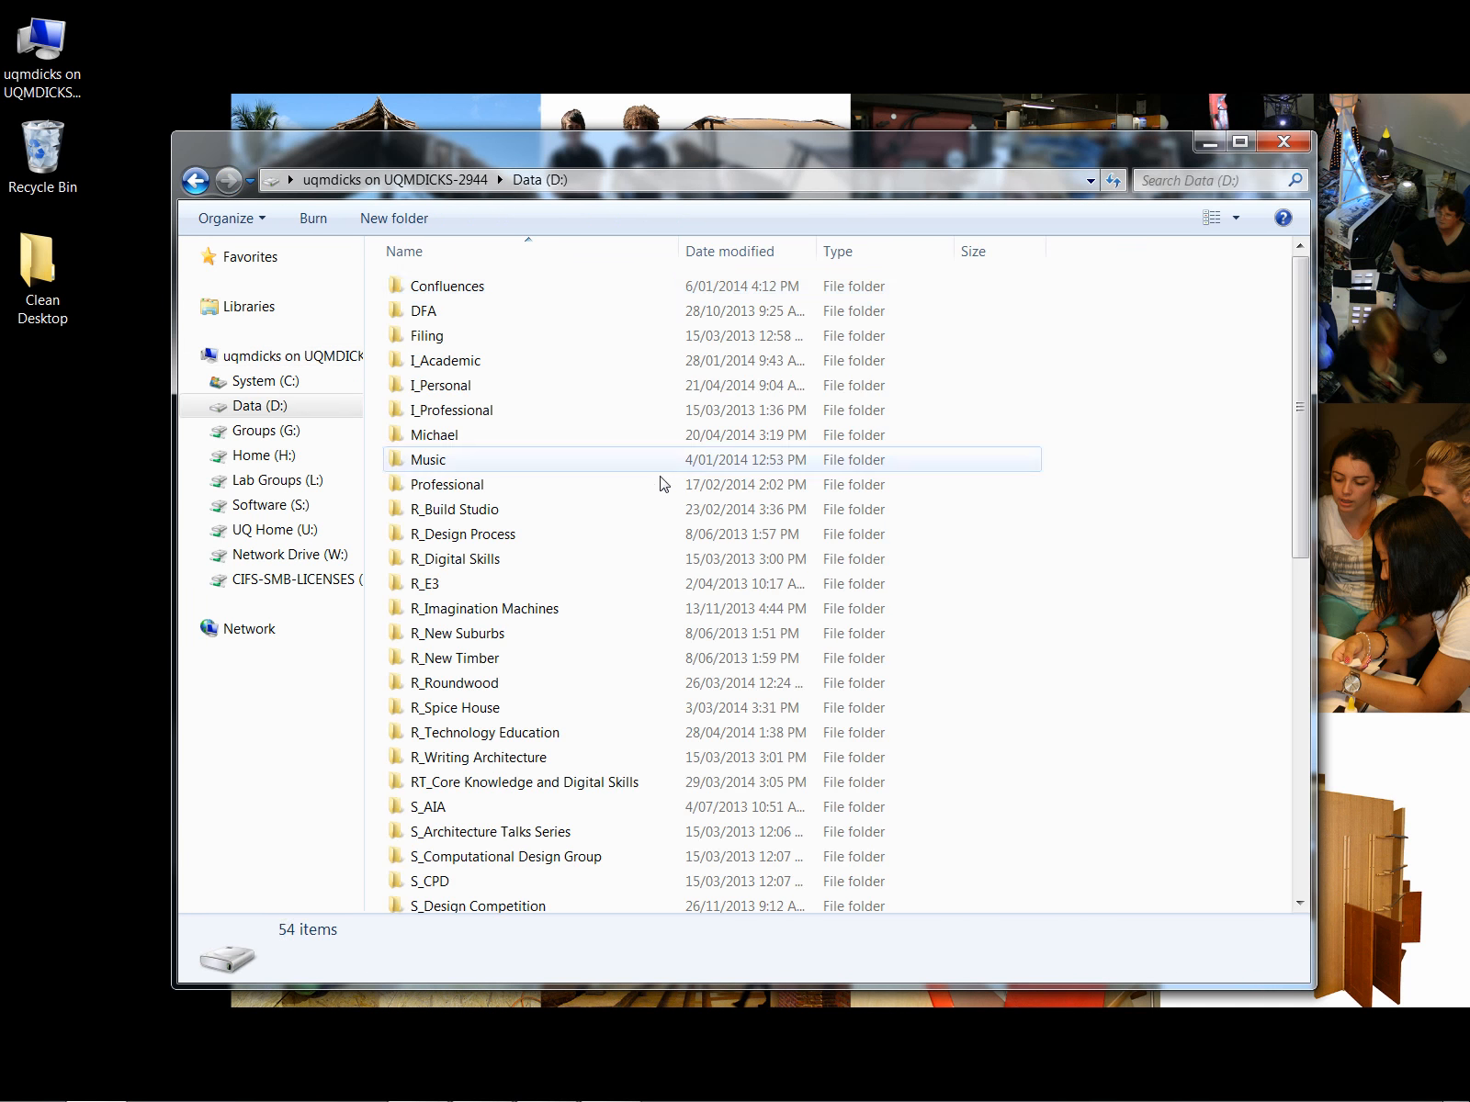
{"action": "scroll", "coordinate": [589, 600], "scroll_direction": "down", "scroll_amount": 10}
{"action": "double_click", "coordinate": [482, 728]}
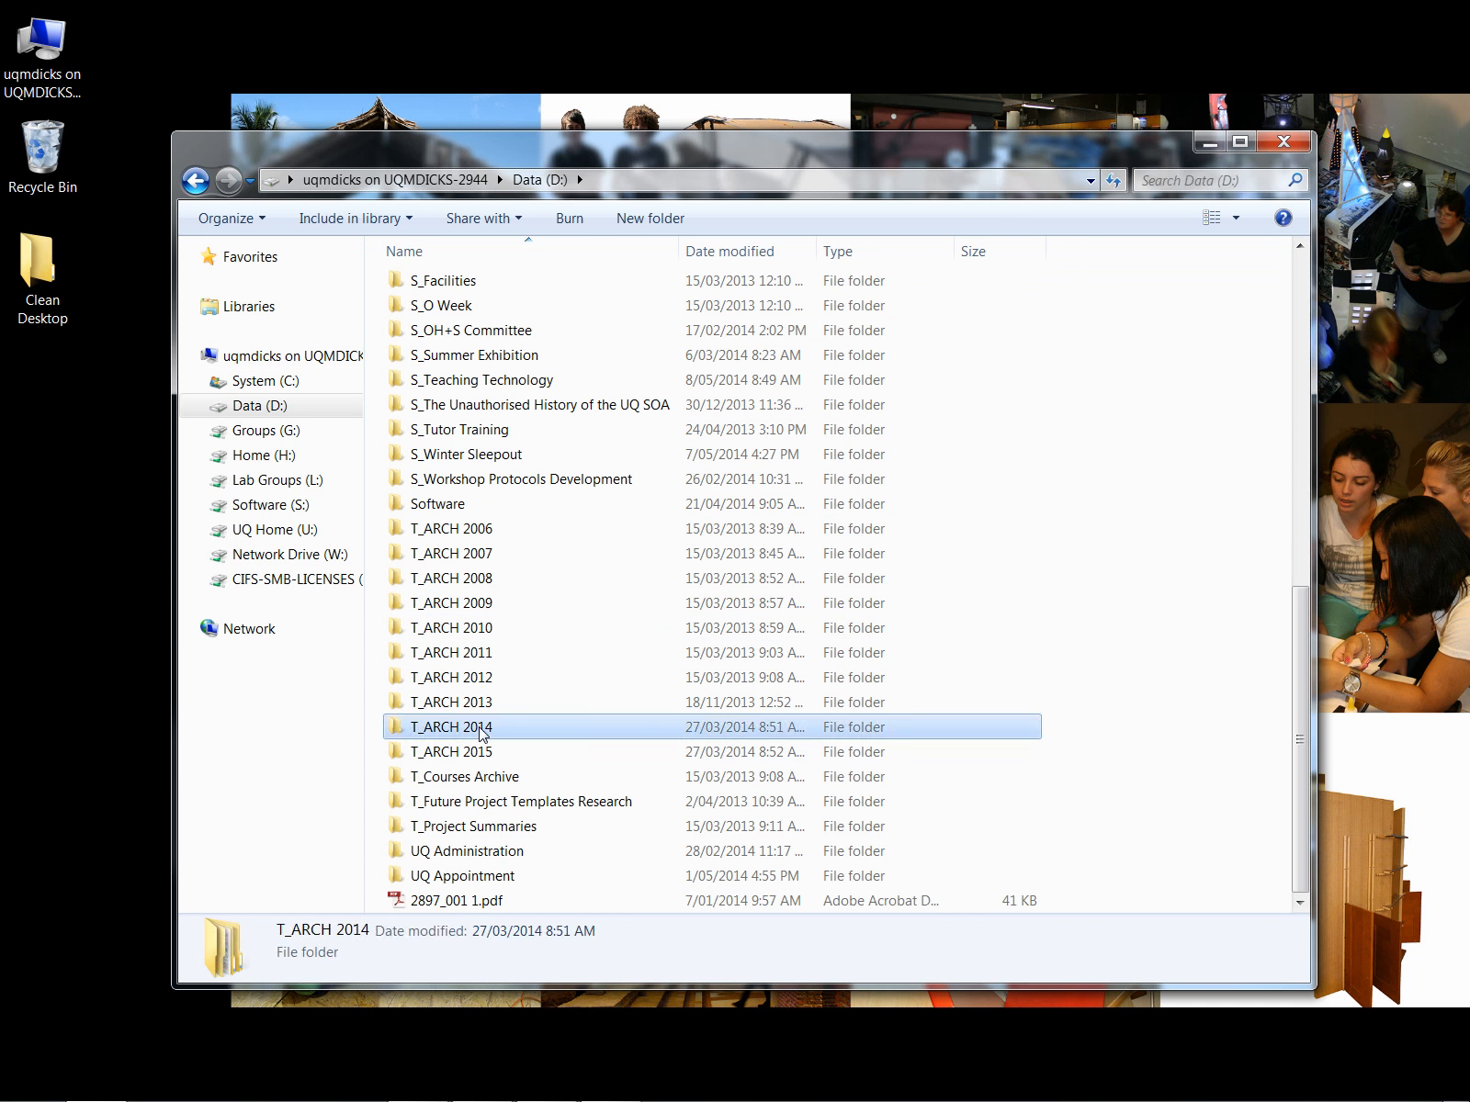
{"action": "left_click", "coordinate": [476, 291]}
{"action": "double_click", "coordinate": [477, 290]}
{"action": "left_click", "coordinate": [484, 335]}
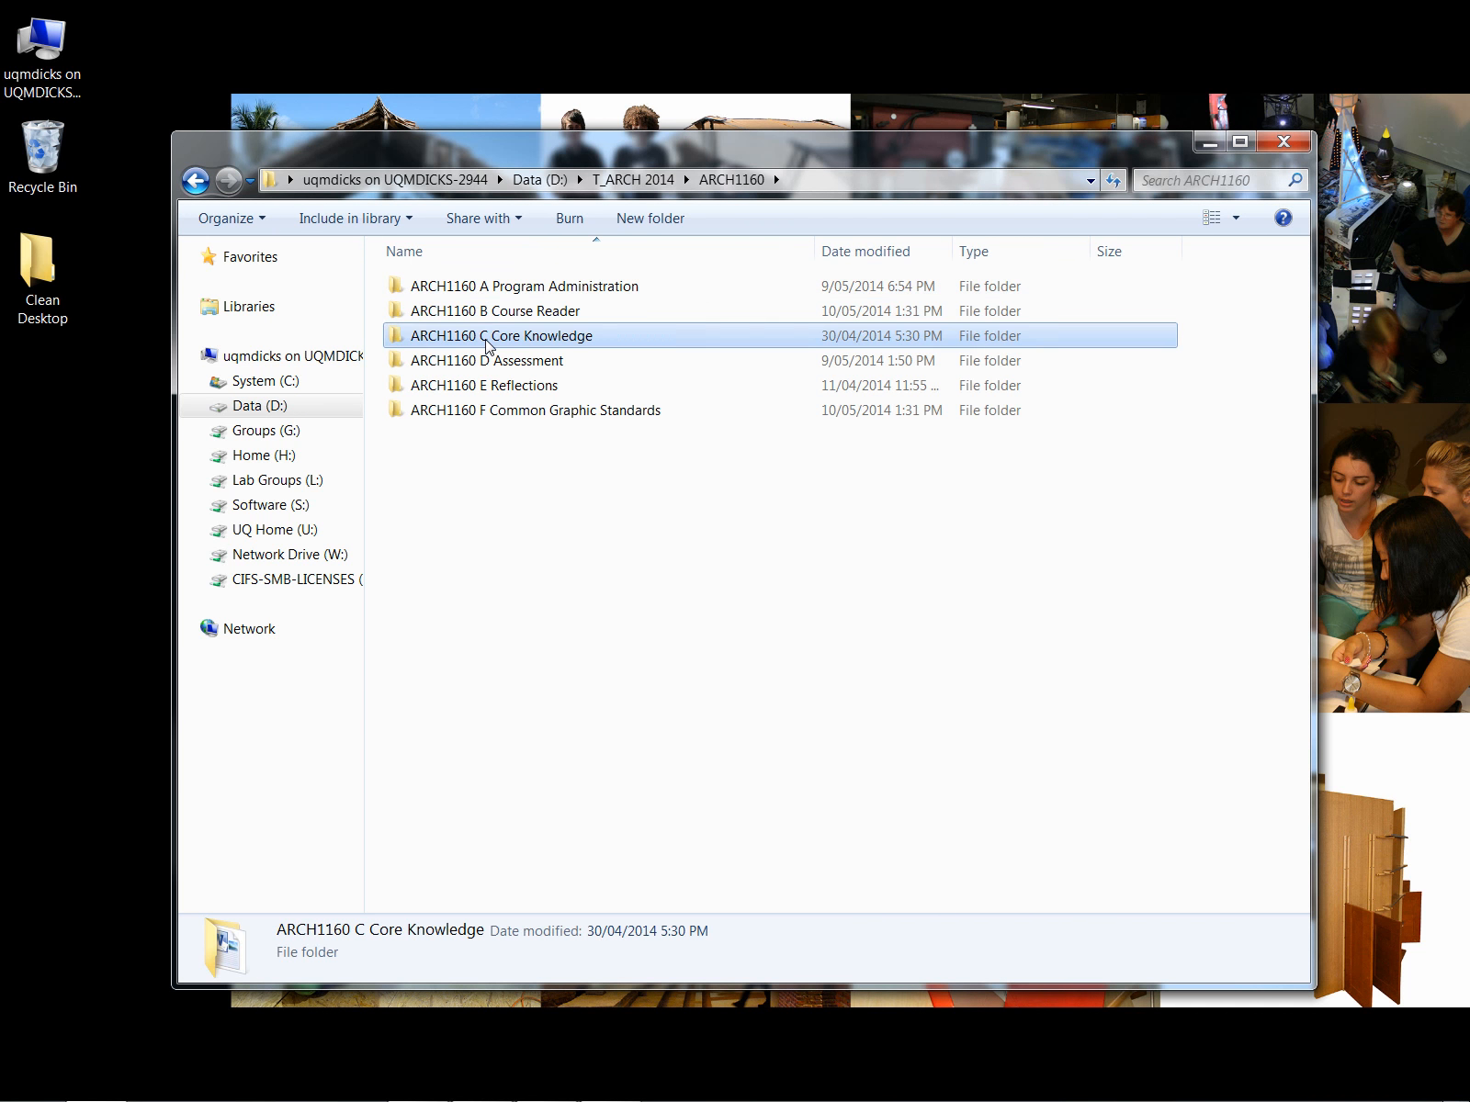
{"action": "double_click", "coordinate": [484, 335]}
{"action": "left_click", "coordinate": [486, 340]}
{"action": "double_click", "coordinate": [487, 340]}
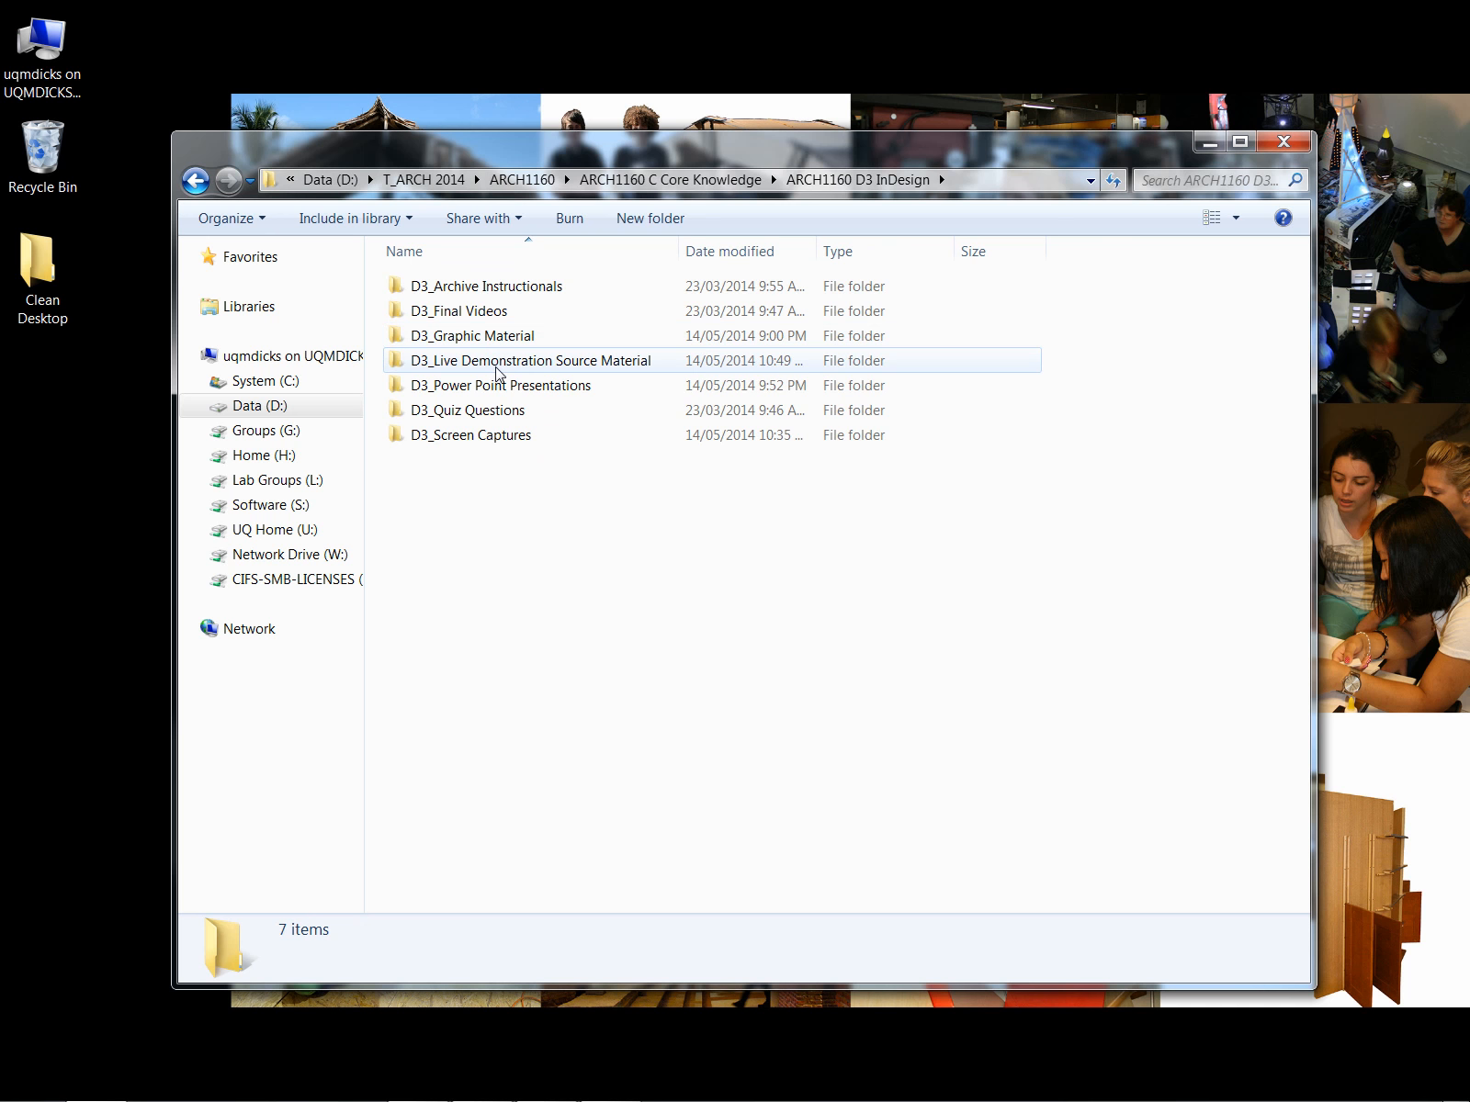
{"action": "double_click", "coordinate": [491, 360]}
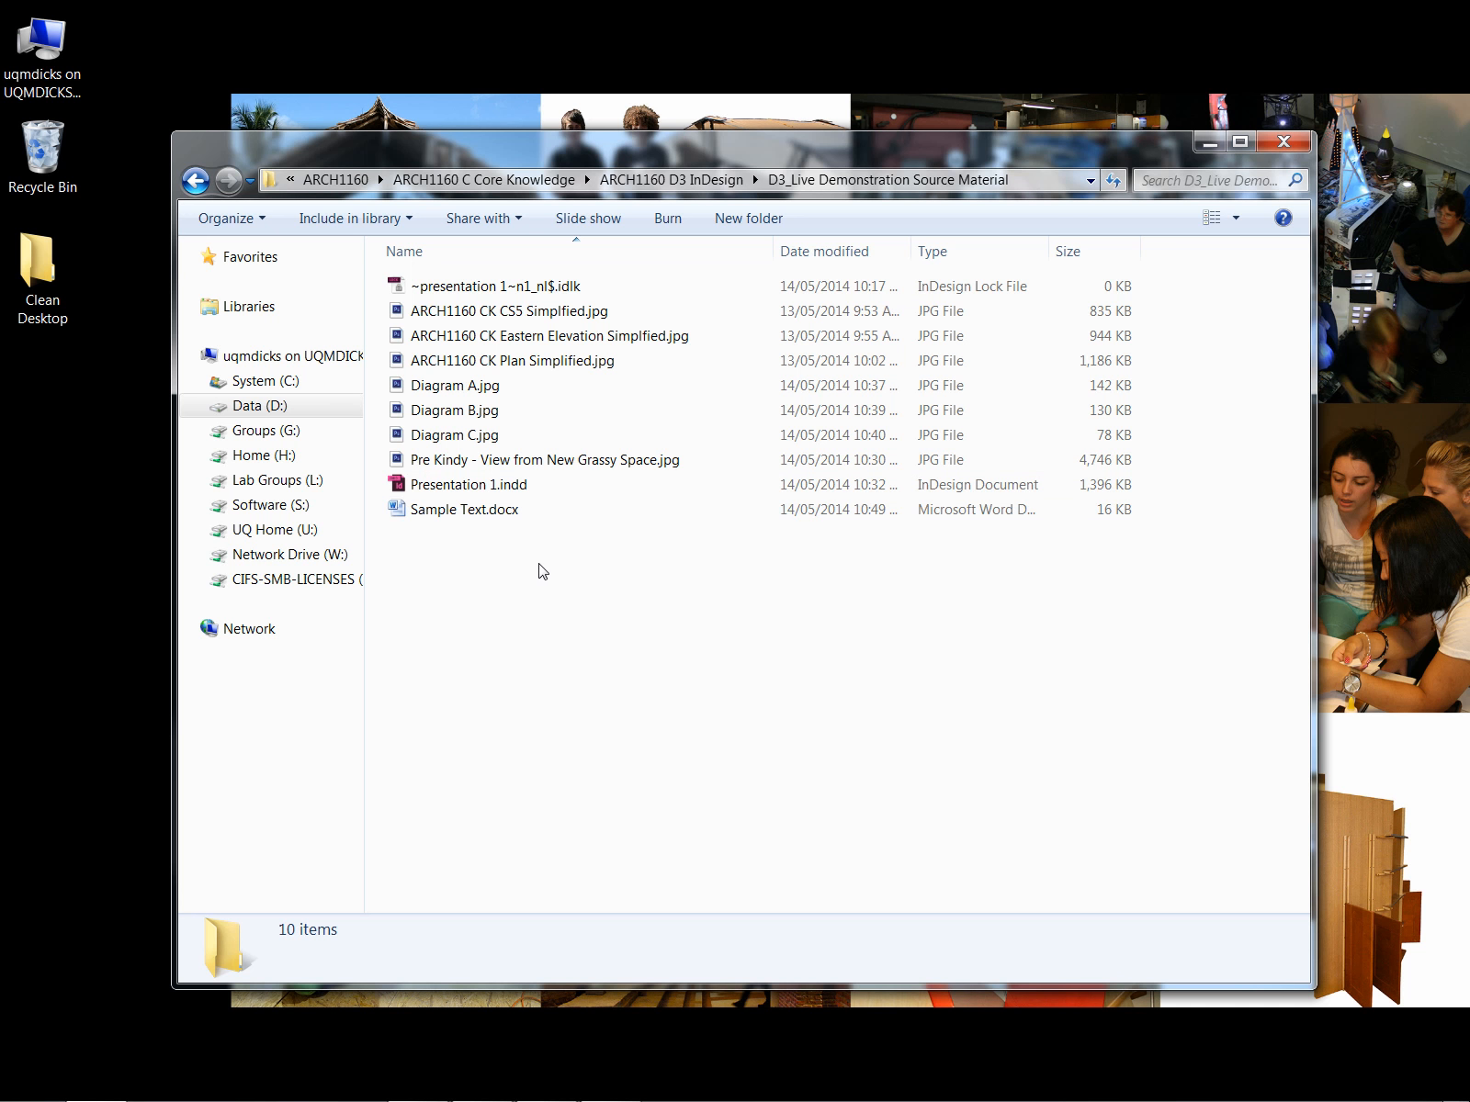
- Open Sample Text.docx in Word, select and copy all of its text, and minimize Word
{"action": "double_click", "coordinate": [493, 517]}
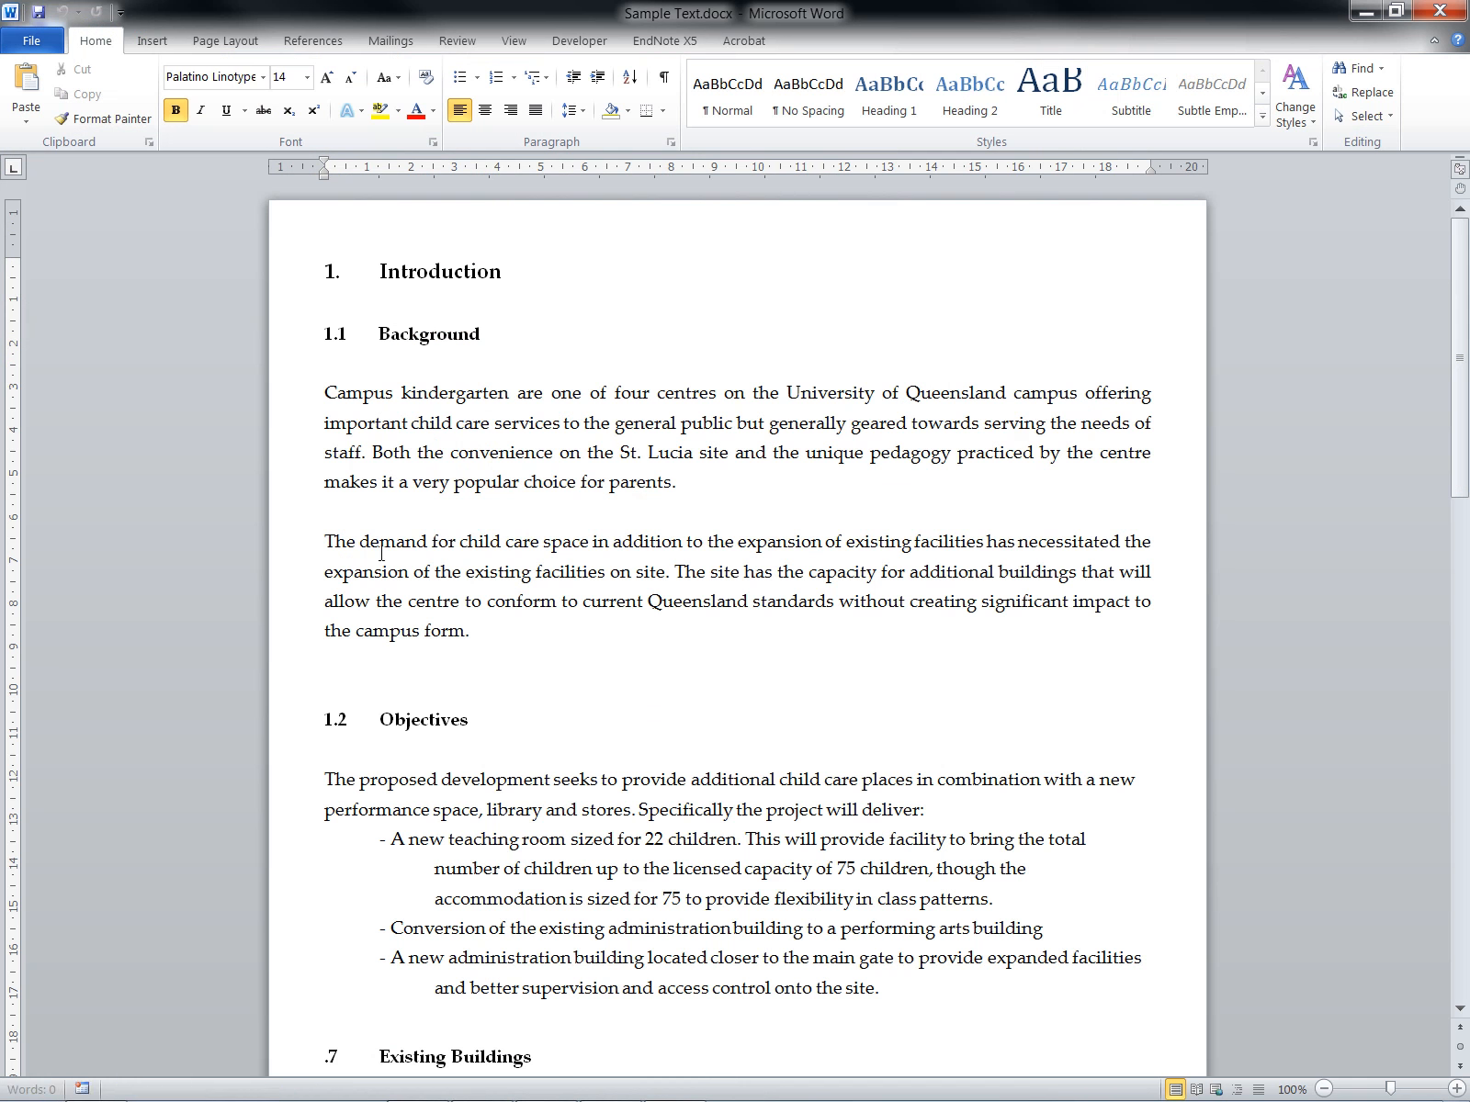
{"action": "left_click_drag", "start_coordinate": [325, 271], "coordinate": [972, 846]}
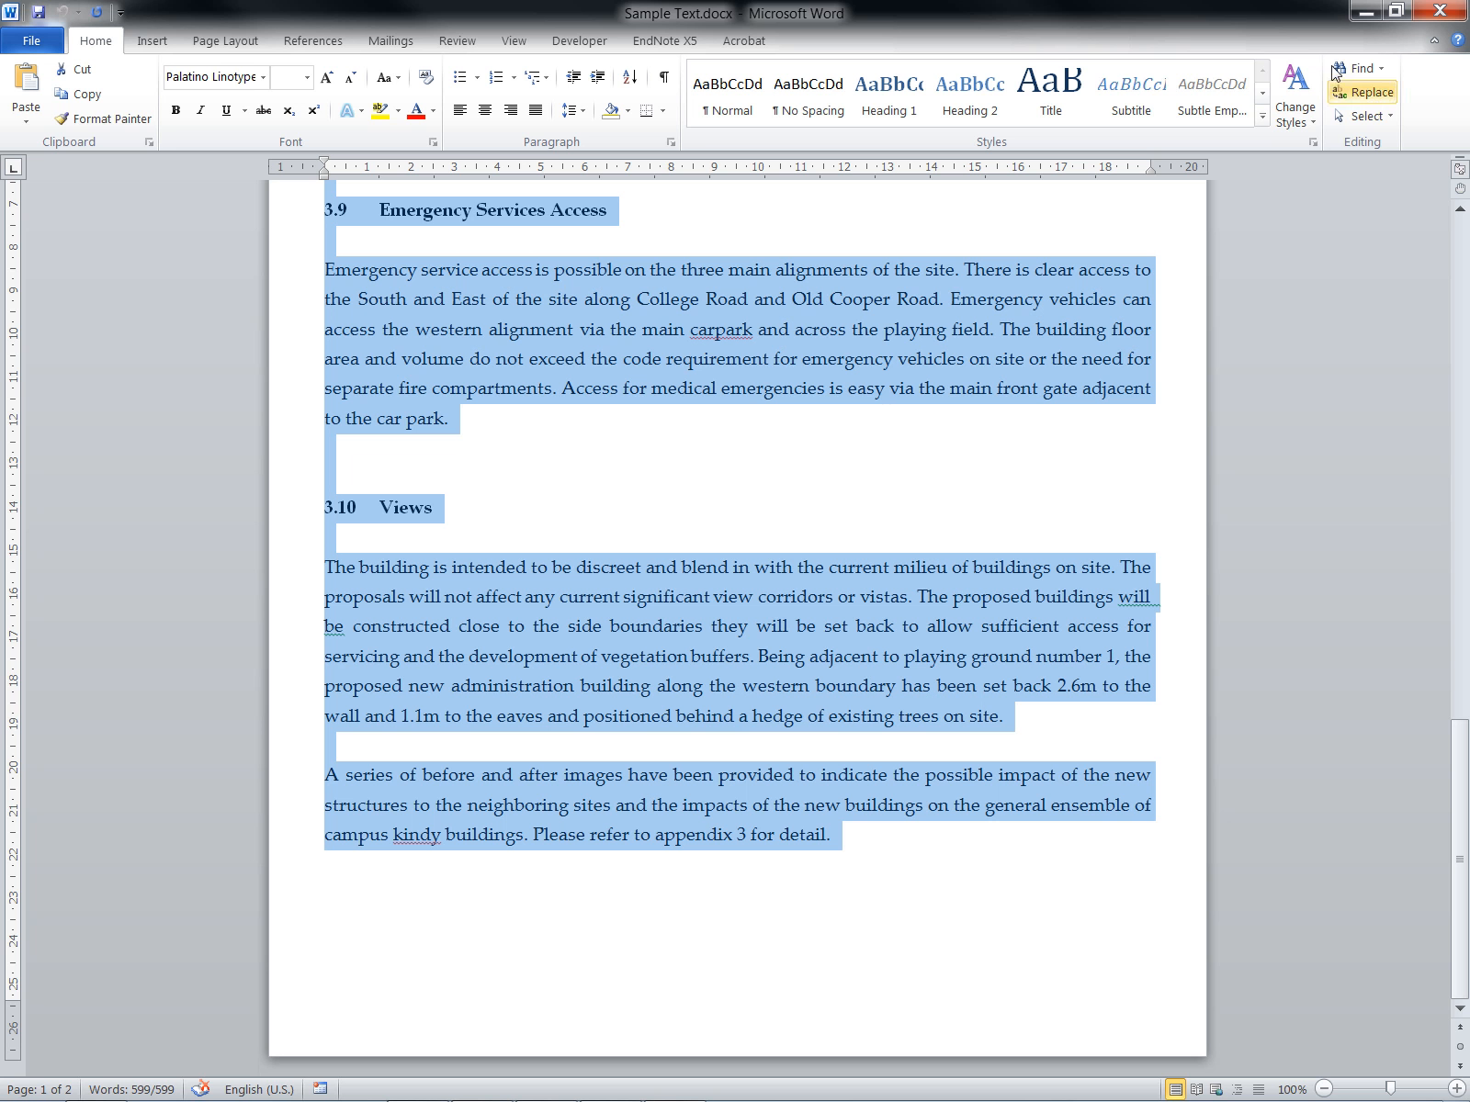
{"action": "left_click", "coordinate": [1366, 13]}
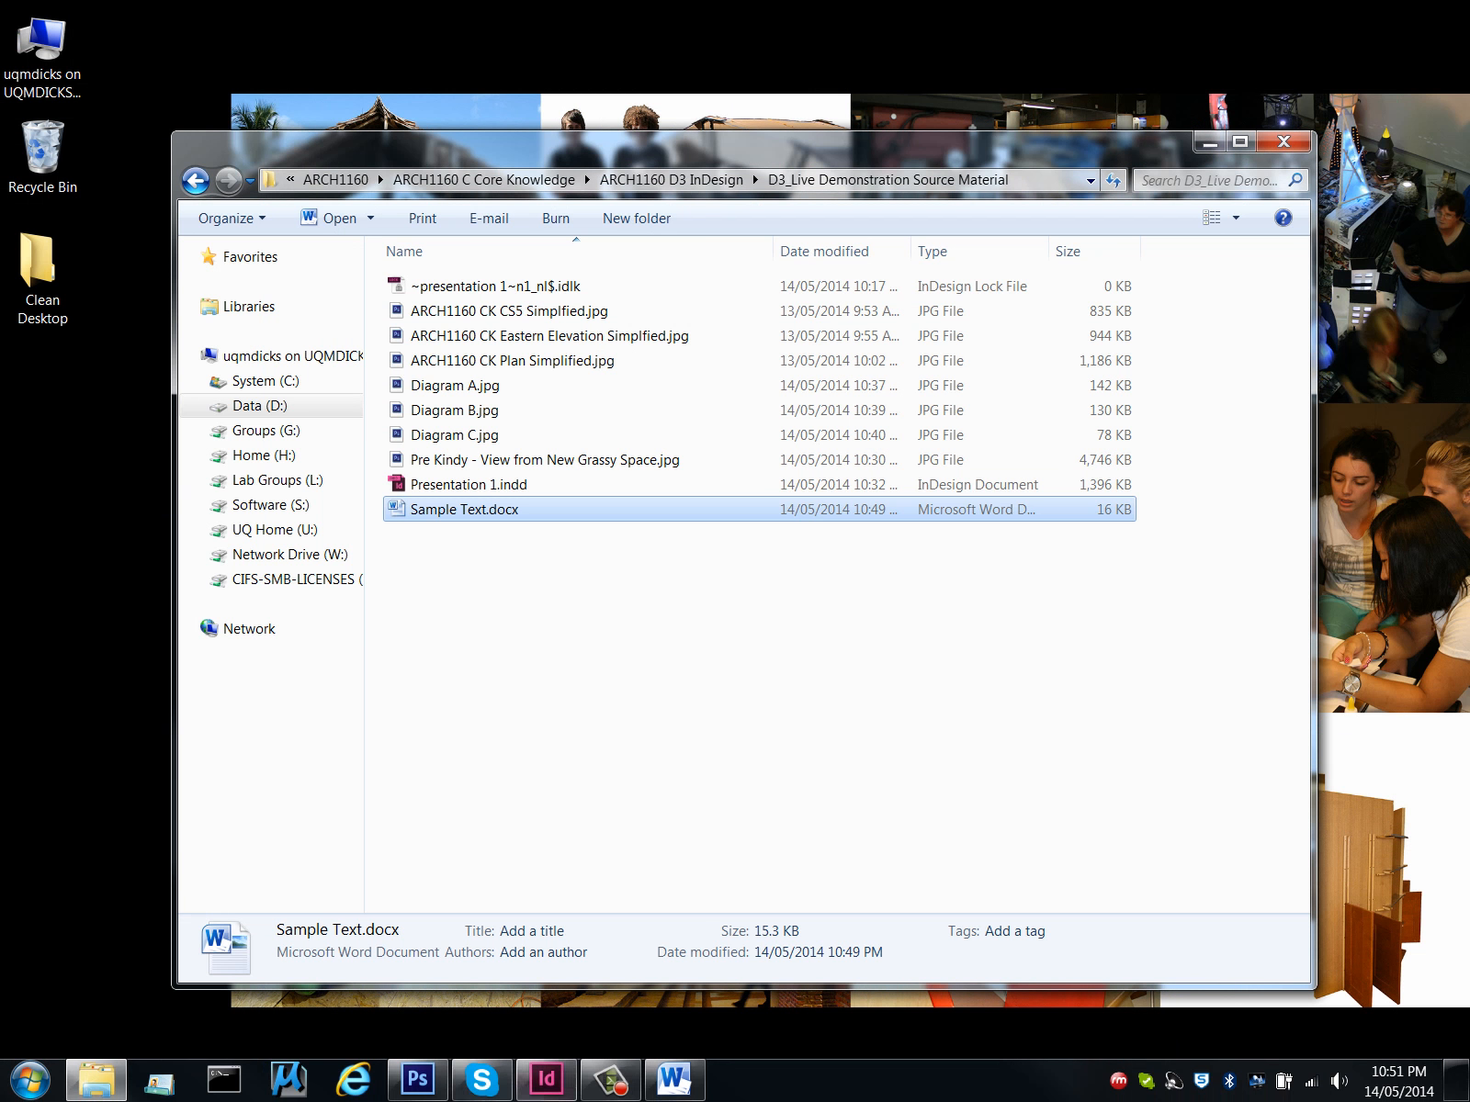
- Return to InDesign and paste the copied text into the empty text frame in the page's middle column
{"action": "left_click", "coordinate": [545, 1082]}
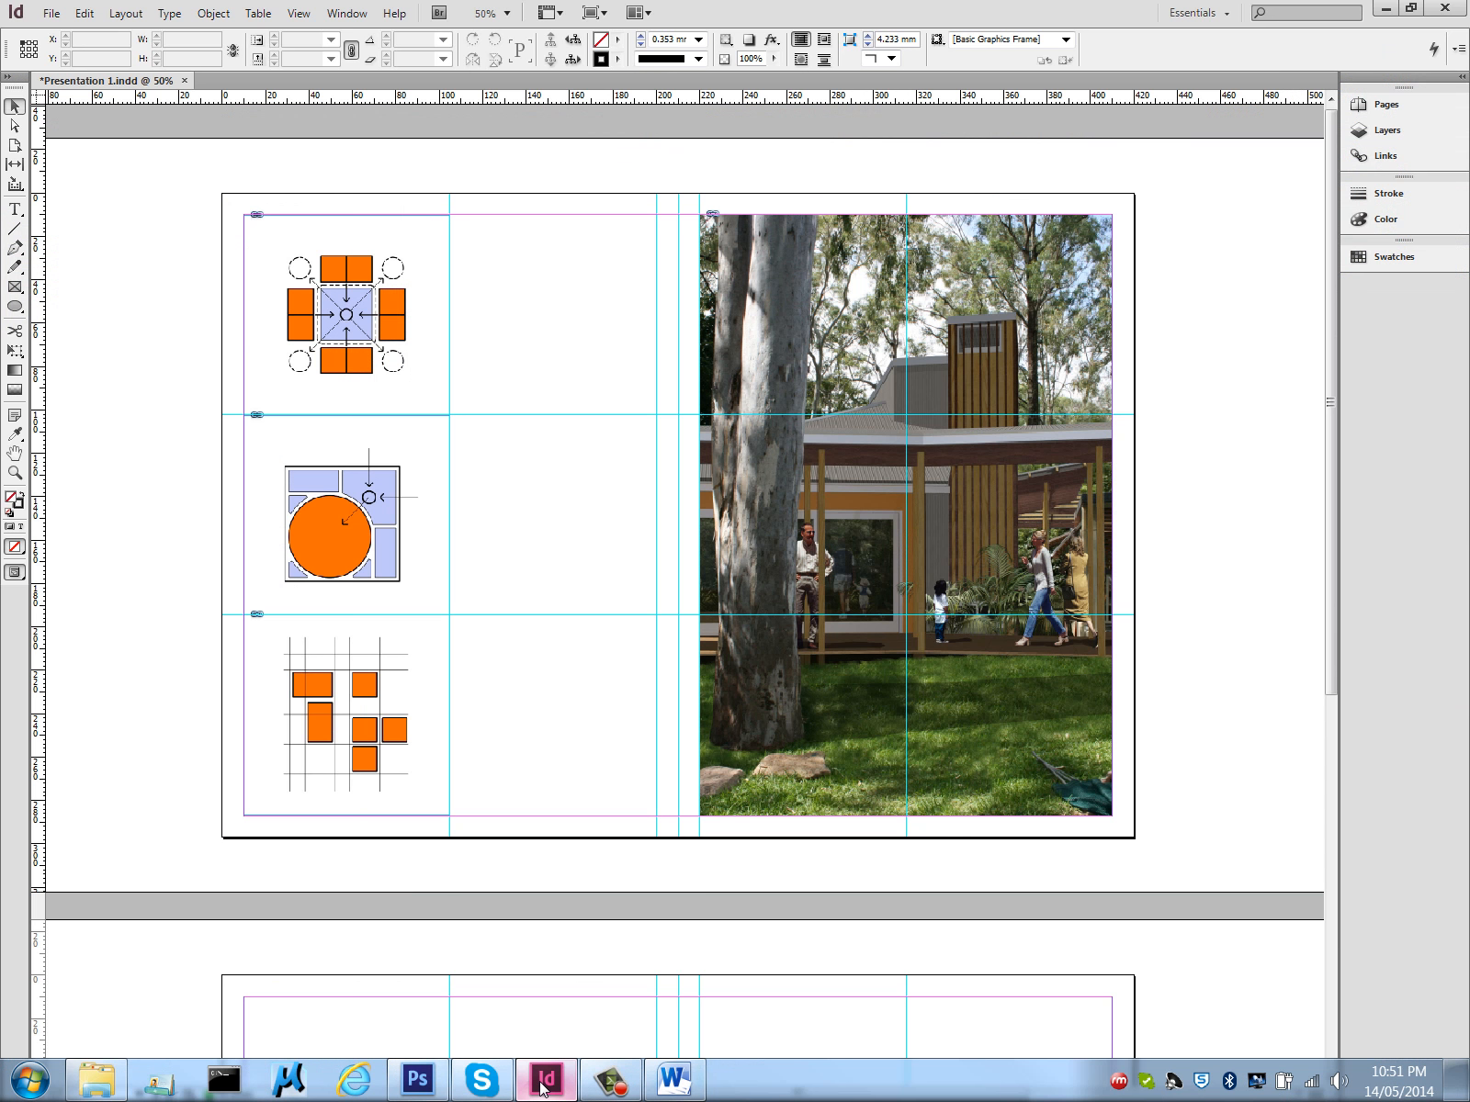
{"action": "left_click", "coordinate": [485, 290]}
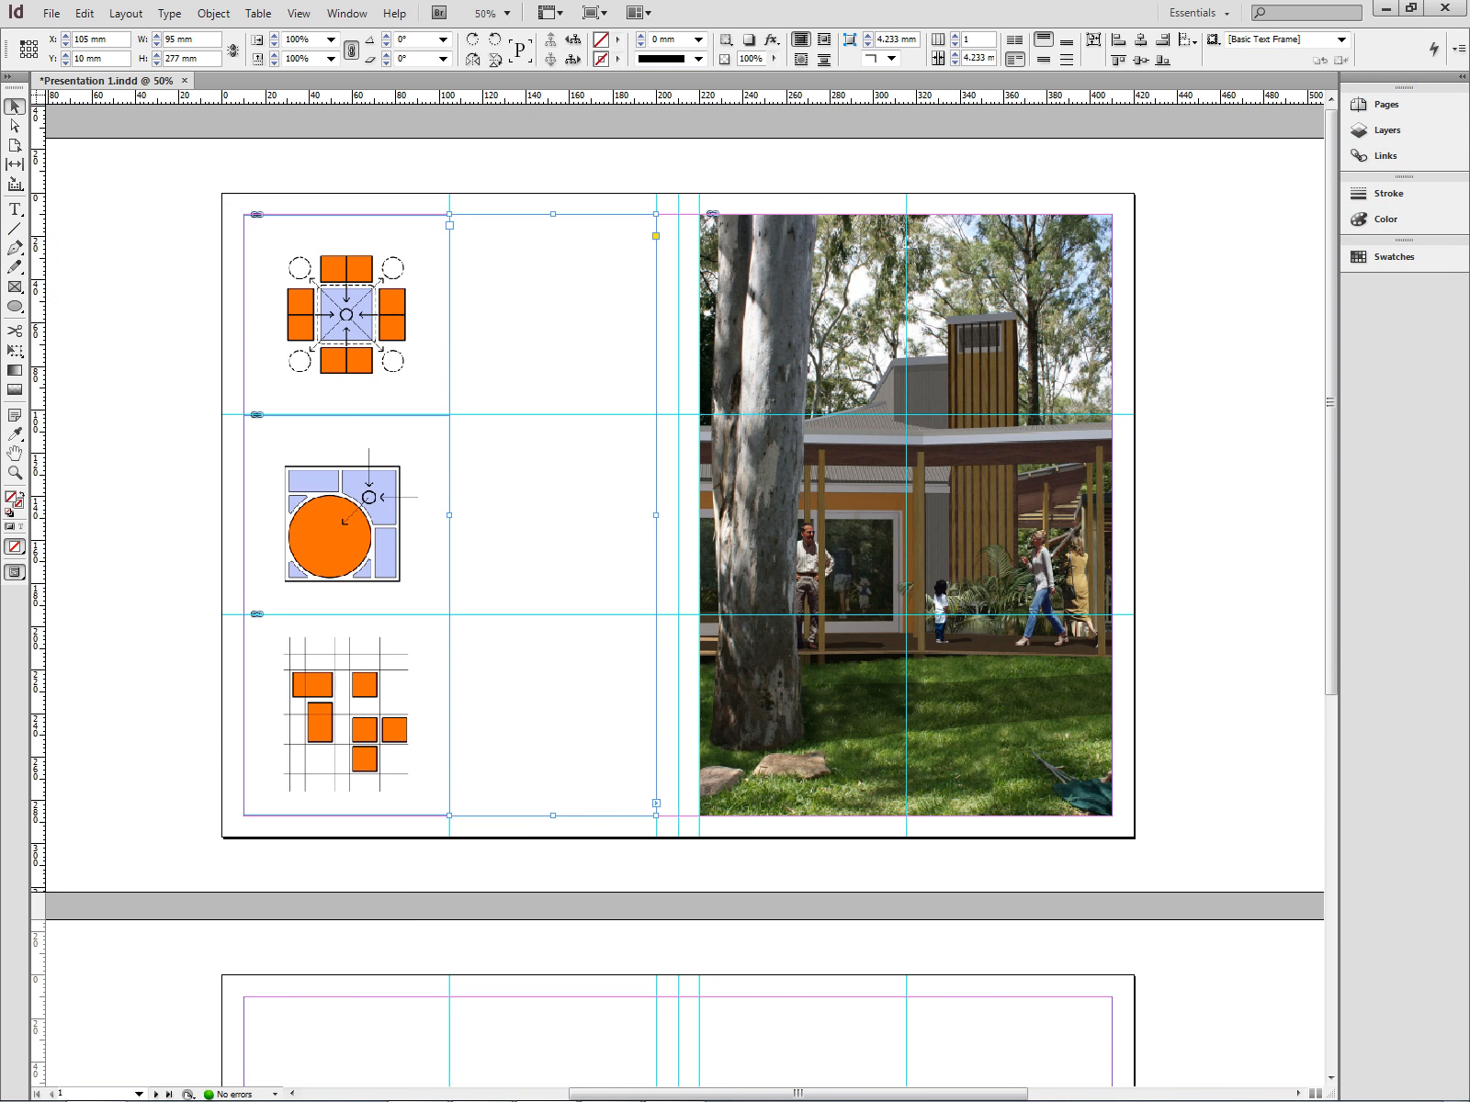
{"action": "left_click", "coordinate": [14, 209]}
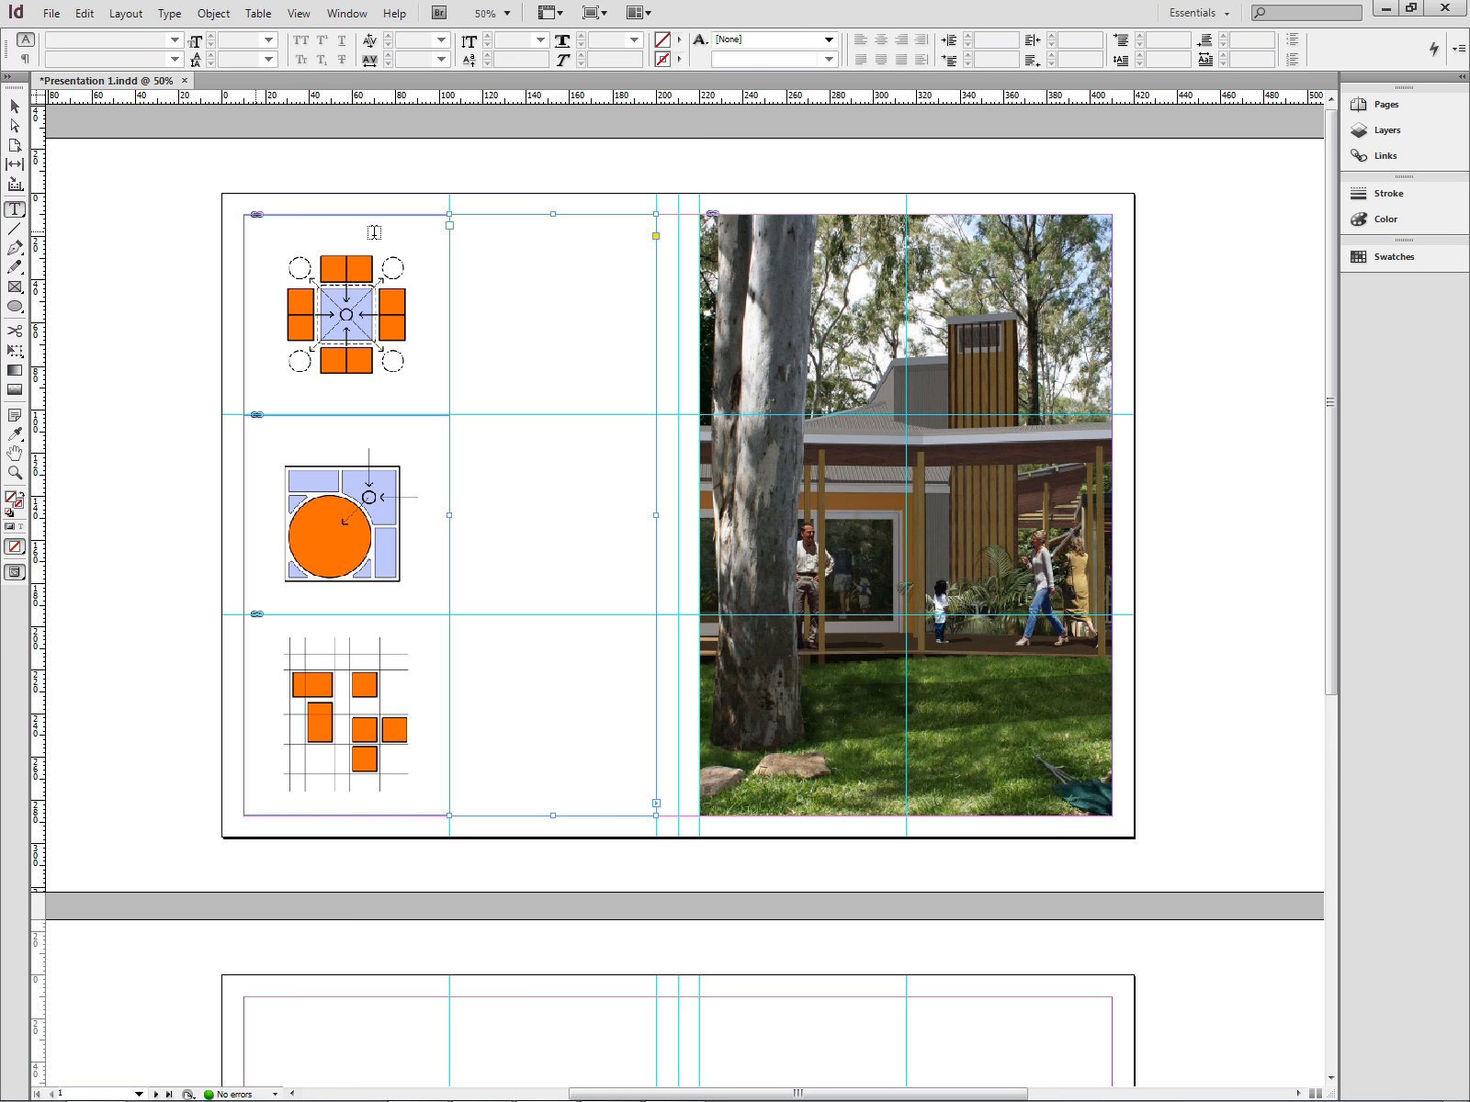
{"action": "left_click", "coordinate": [462, 227]}
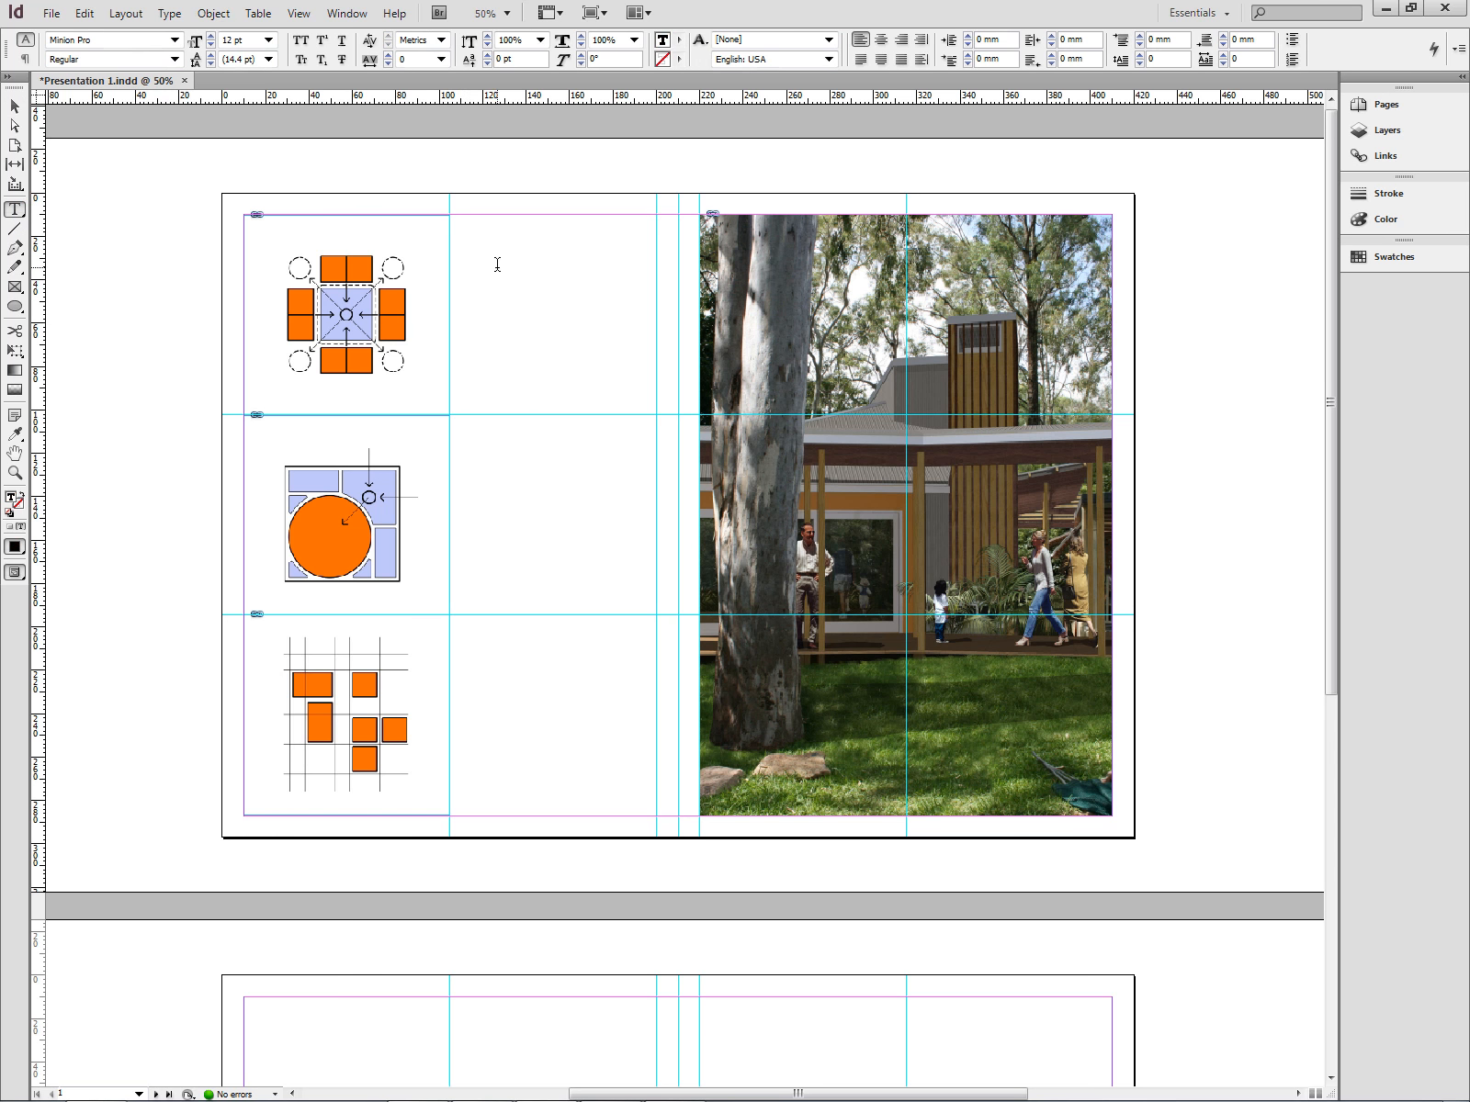
{"action": "left_click", "coordinate": [553, 241]}
- Select all the pasted text in the frame and set its font to Arial
{"action": "scroll", "coordinate": [558, 275], "scroll_direction": "down", "scroll_amount": 3}
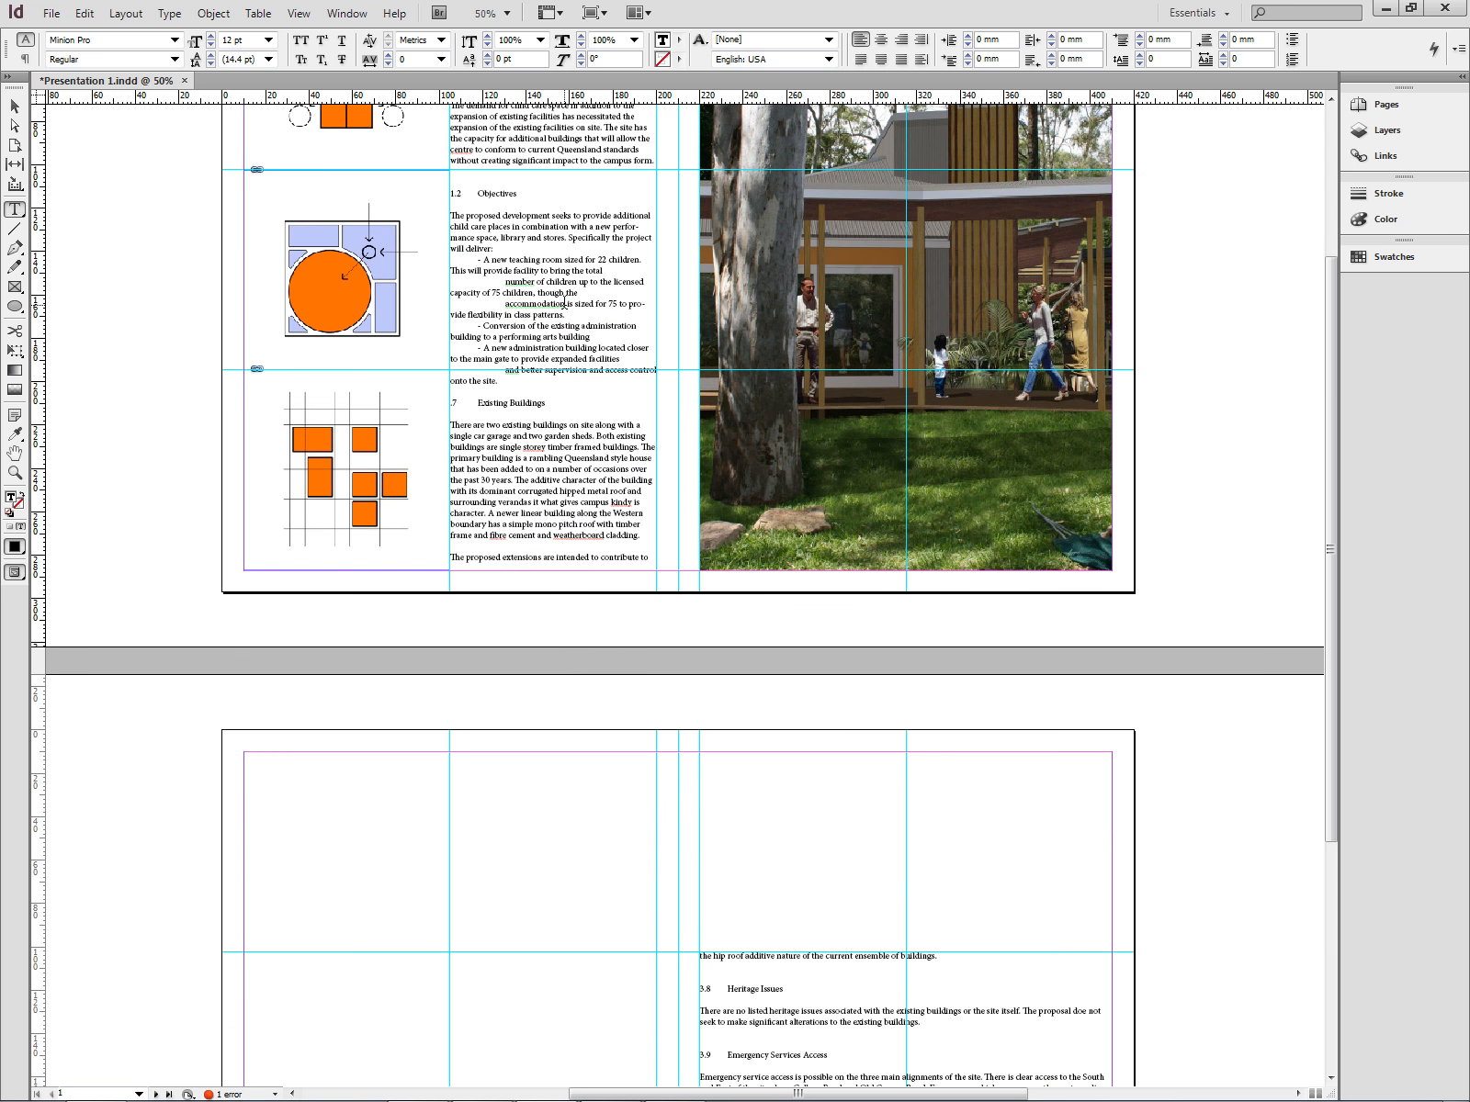
{"action": "scroll", "coordinate": [563, 303], "scroll_direction": "up", "scroll_amount": 3}
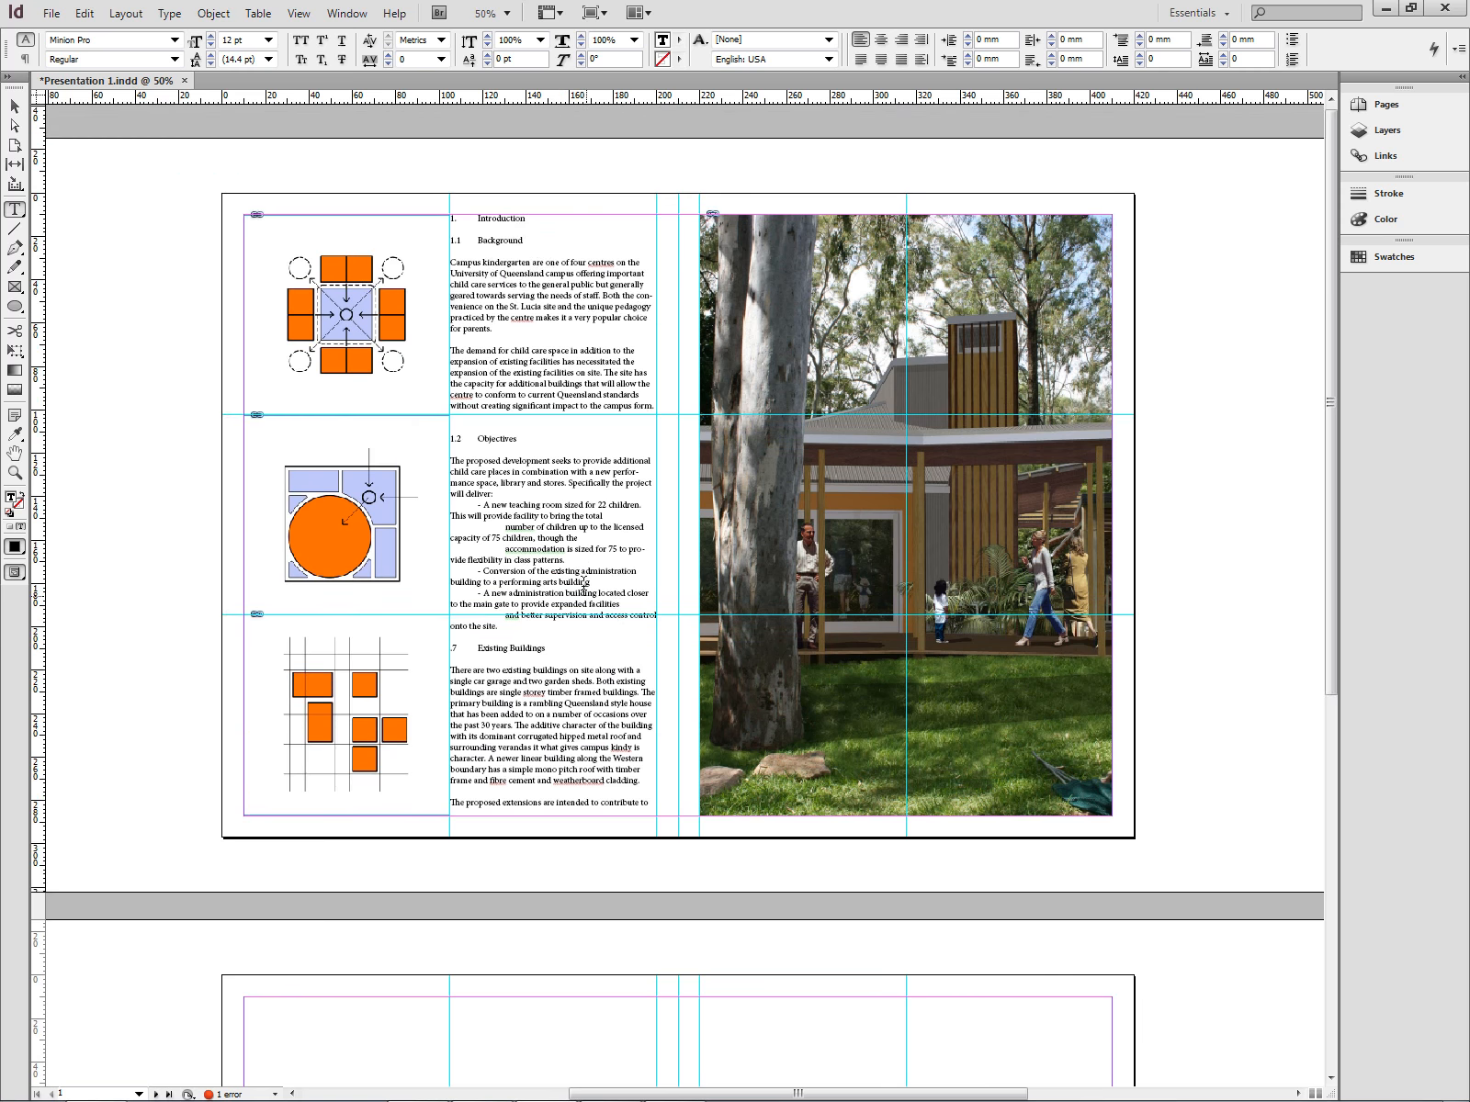
{"action": "scroll", "coordinate": [549, 258], "scroll_direction": "down", "scroll_amount": 7}
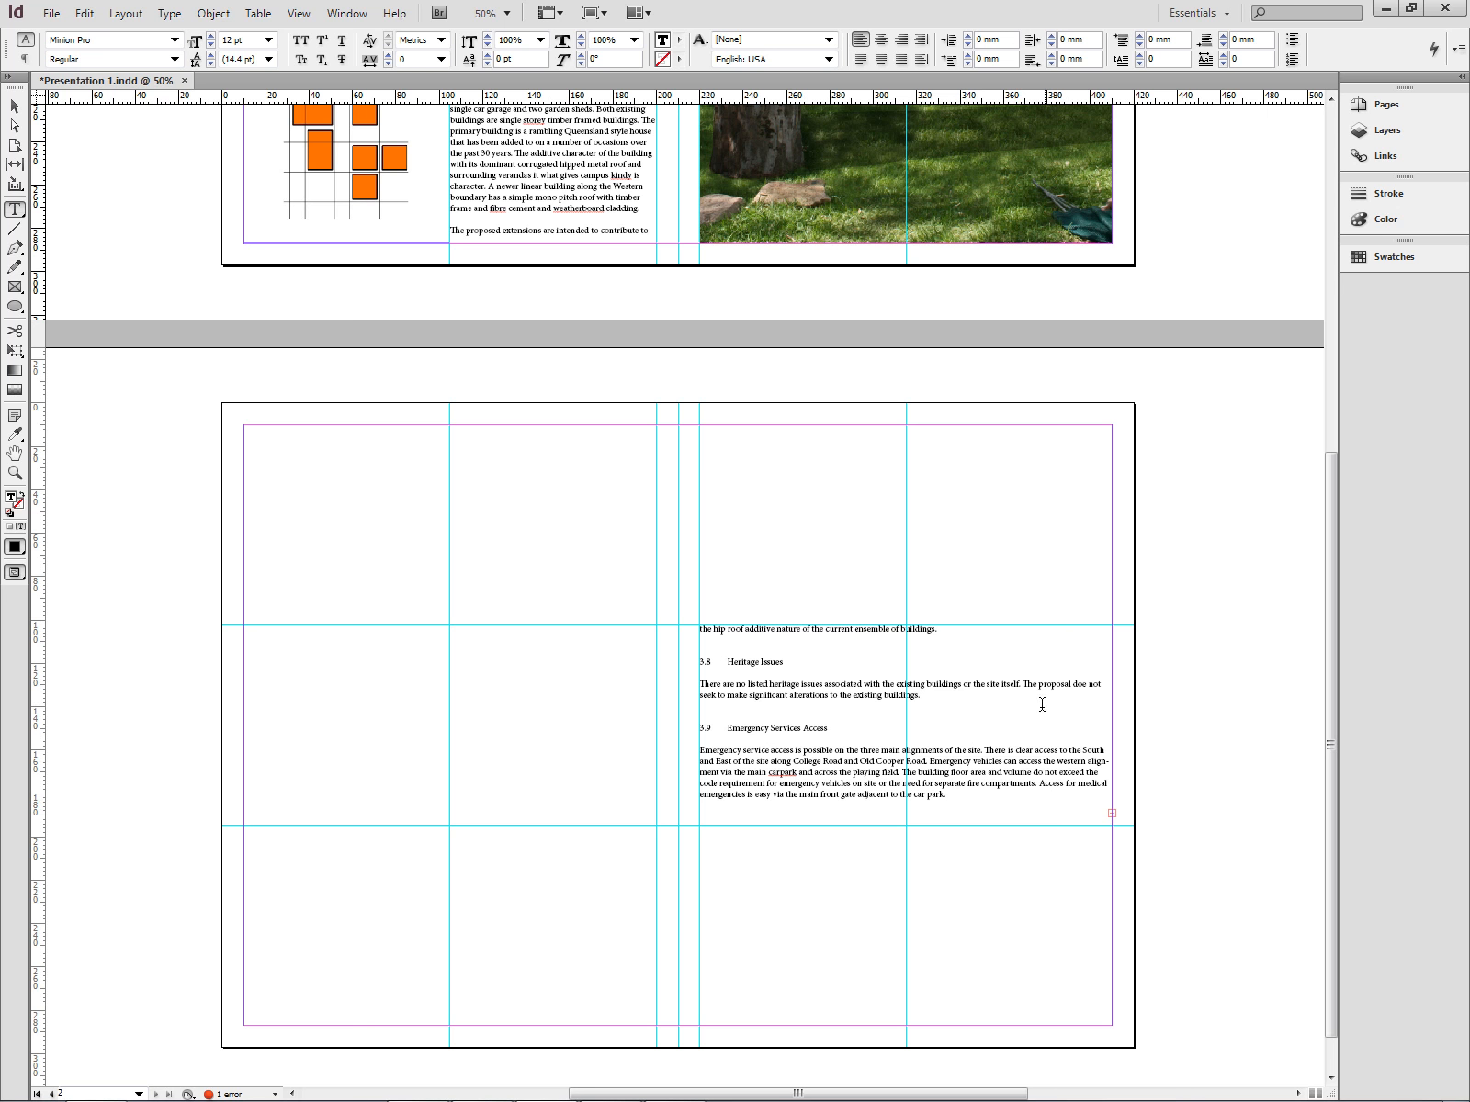
{"action": "scroll", "coordinate": [1019, 719], "scroll_direction": "up", "scroll_amount": 5}
{"action": "scroll", "coordinate": [1019, 719], "scroll_direction": "up", "scroll_amount": 7}
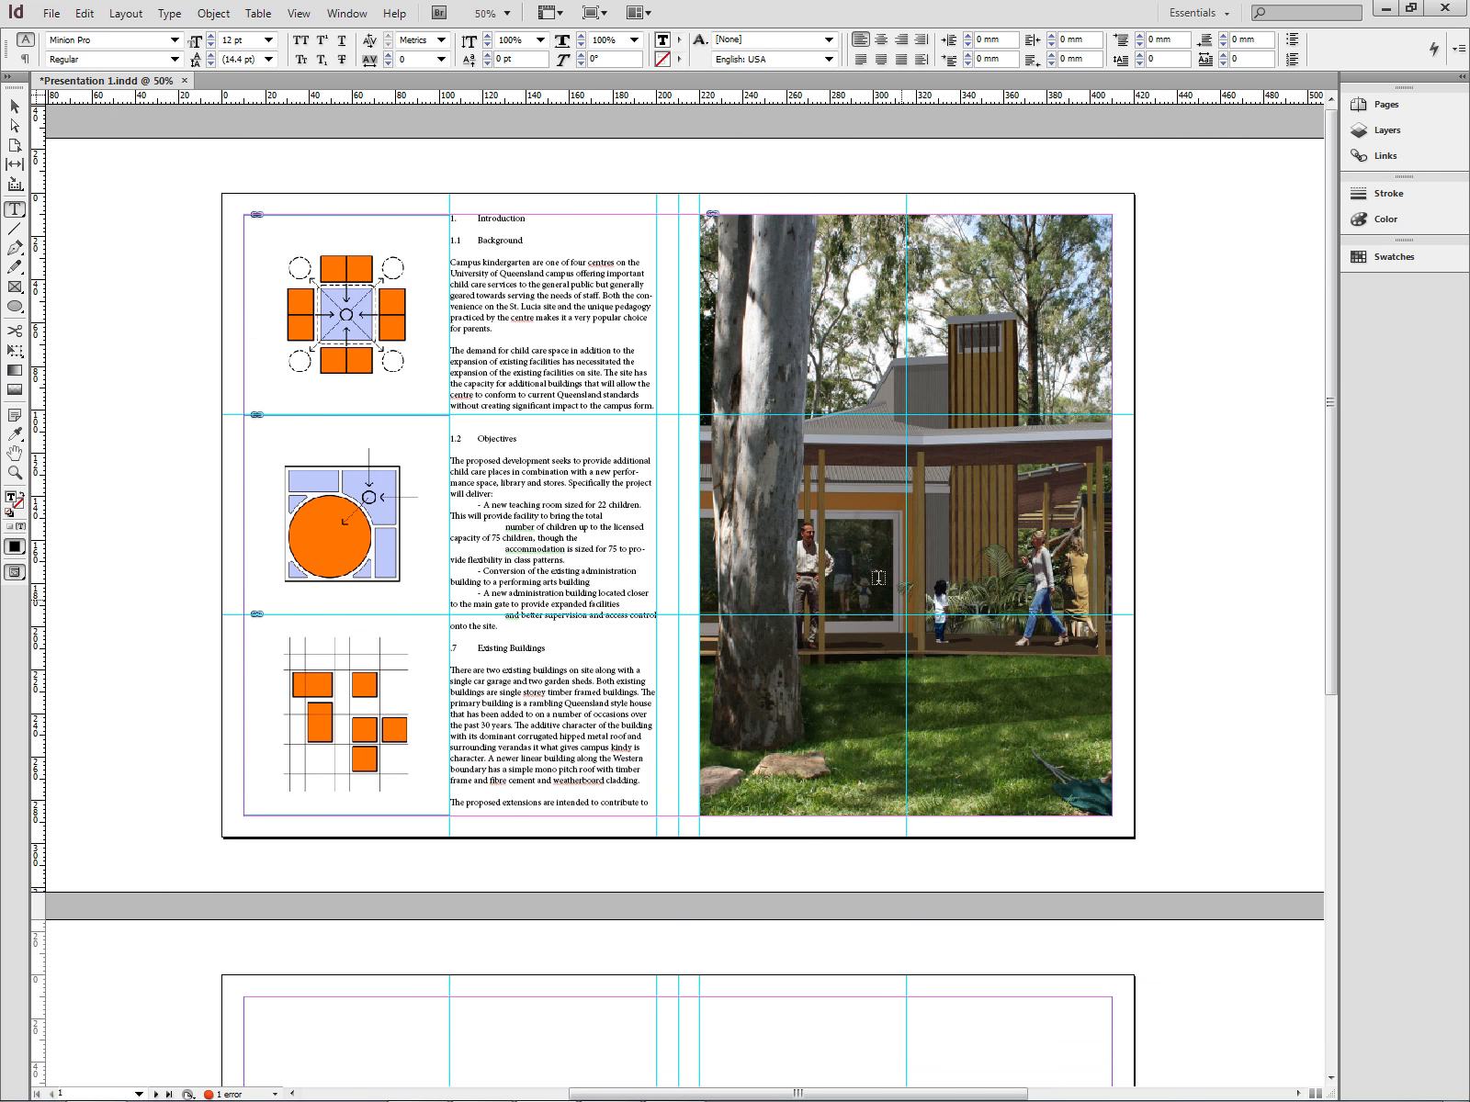
{"action": "triple_click", "coordinate": [500, 218]}
{"action": "left_click_drag", "start_coordinate": [448, 224], "coordinate": [568, 700]}
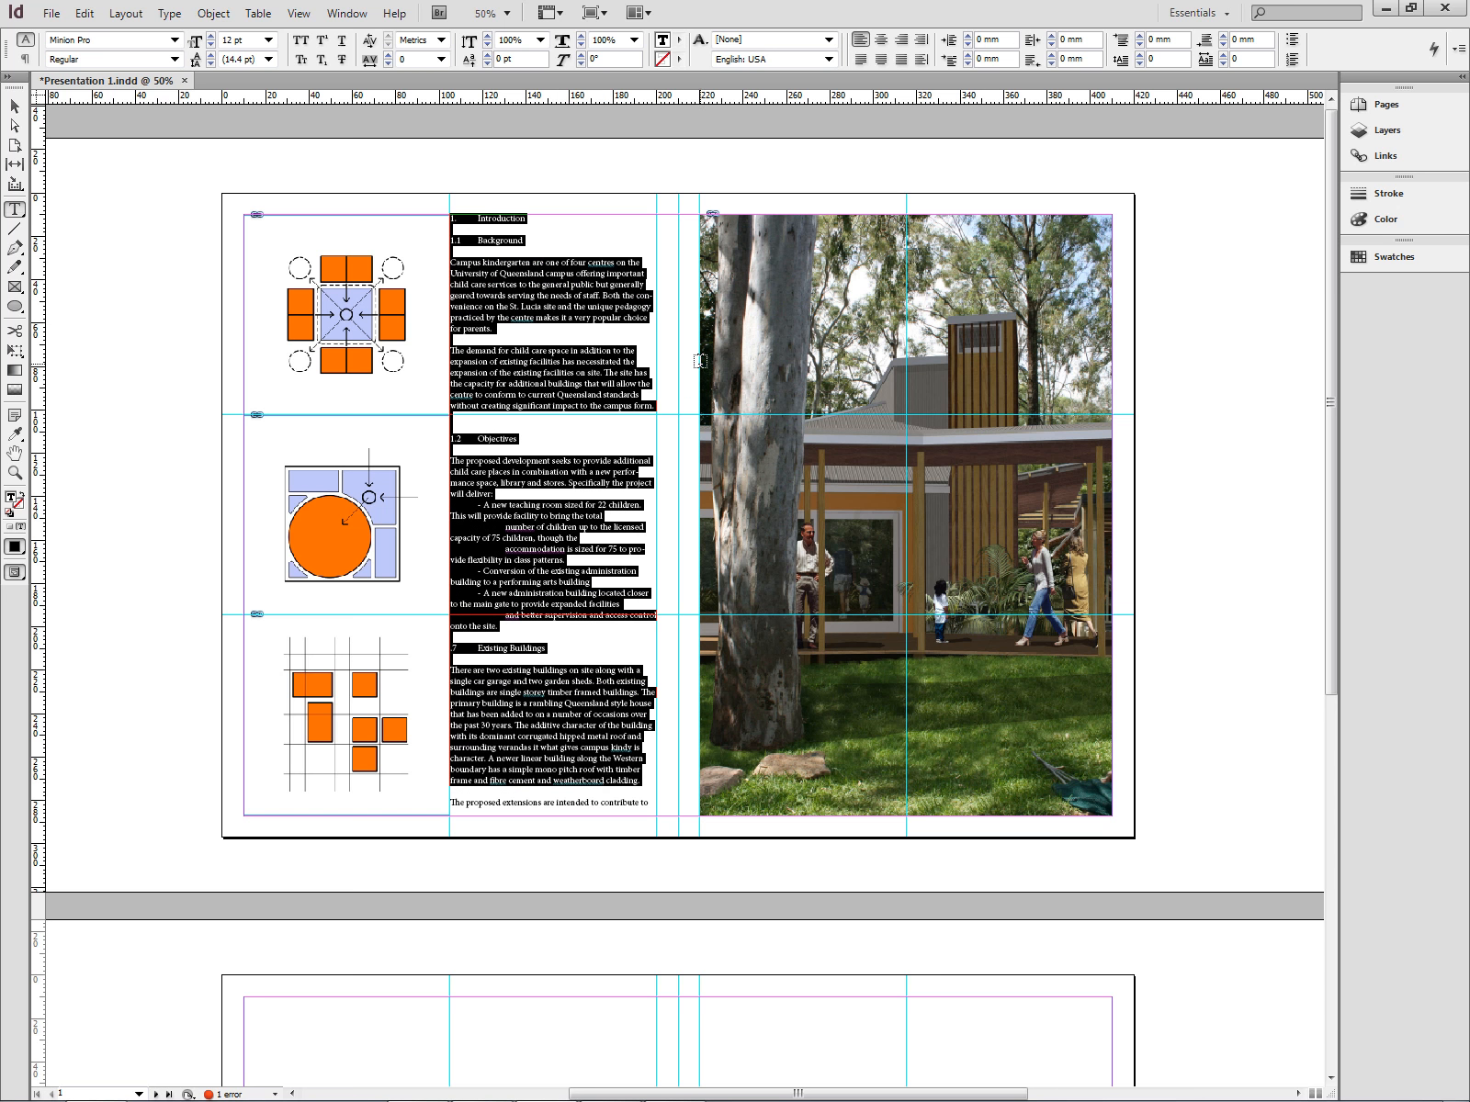
{"action": "left_click", "coordinate": [175, 41]}
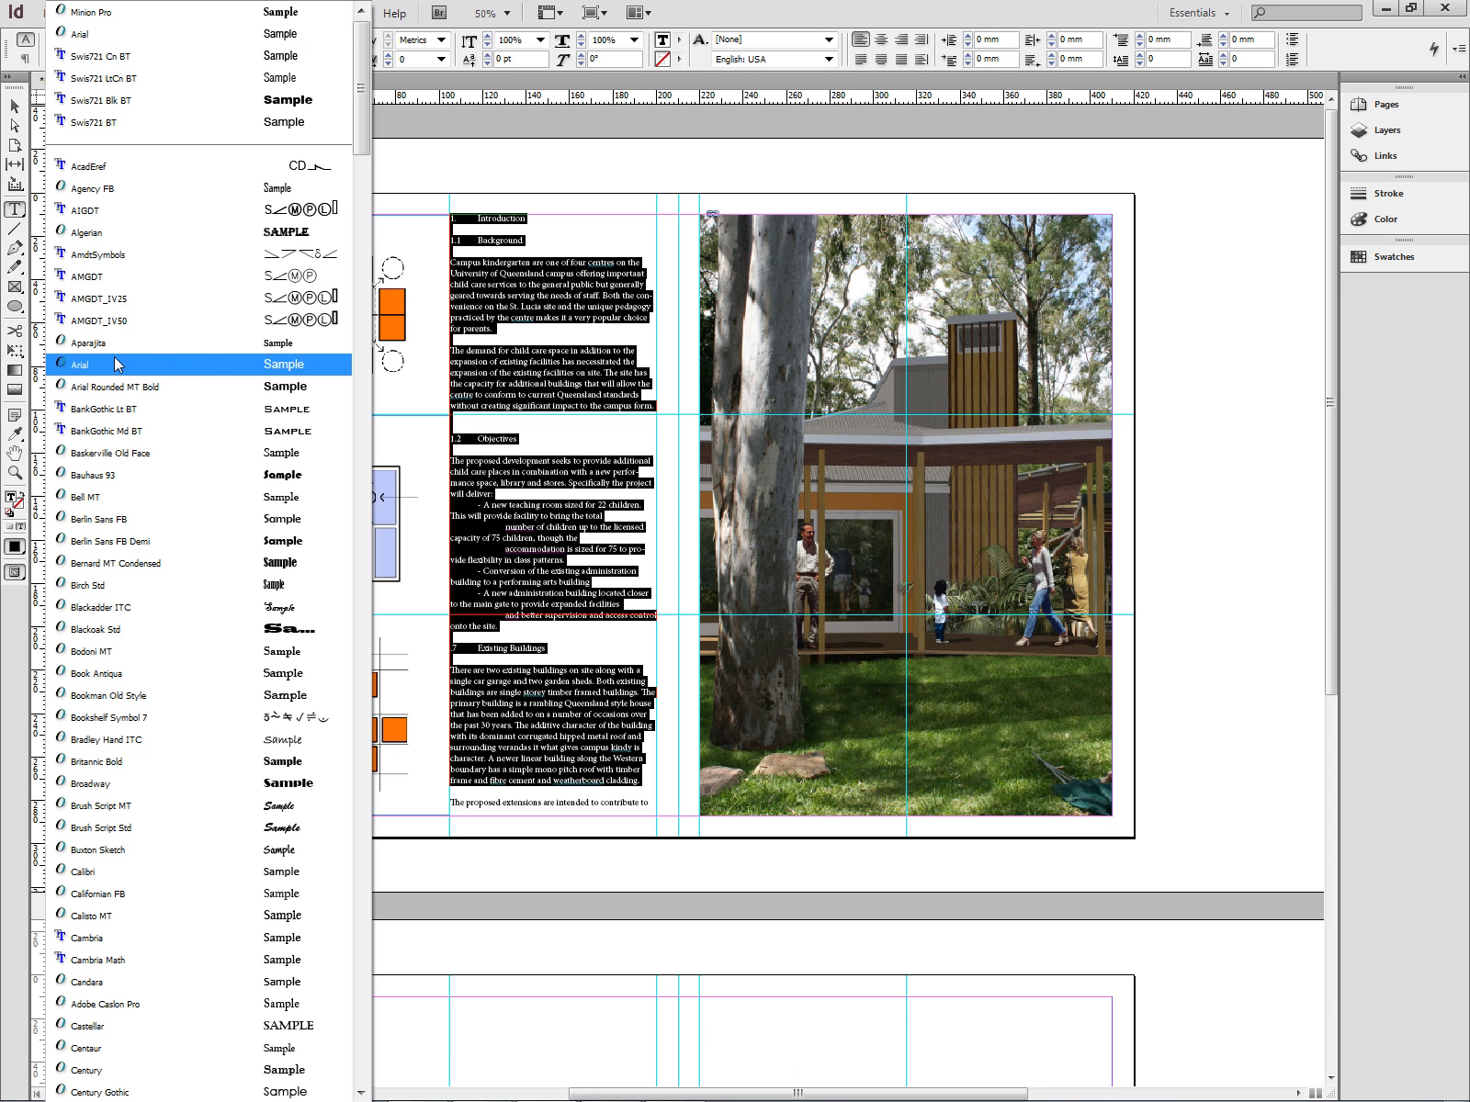
{"action": "key", "text": "Escape"}
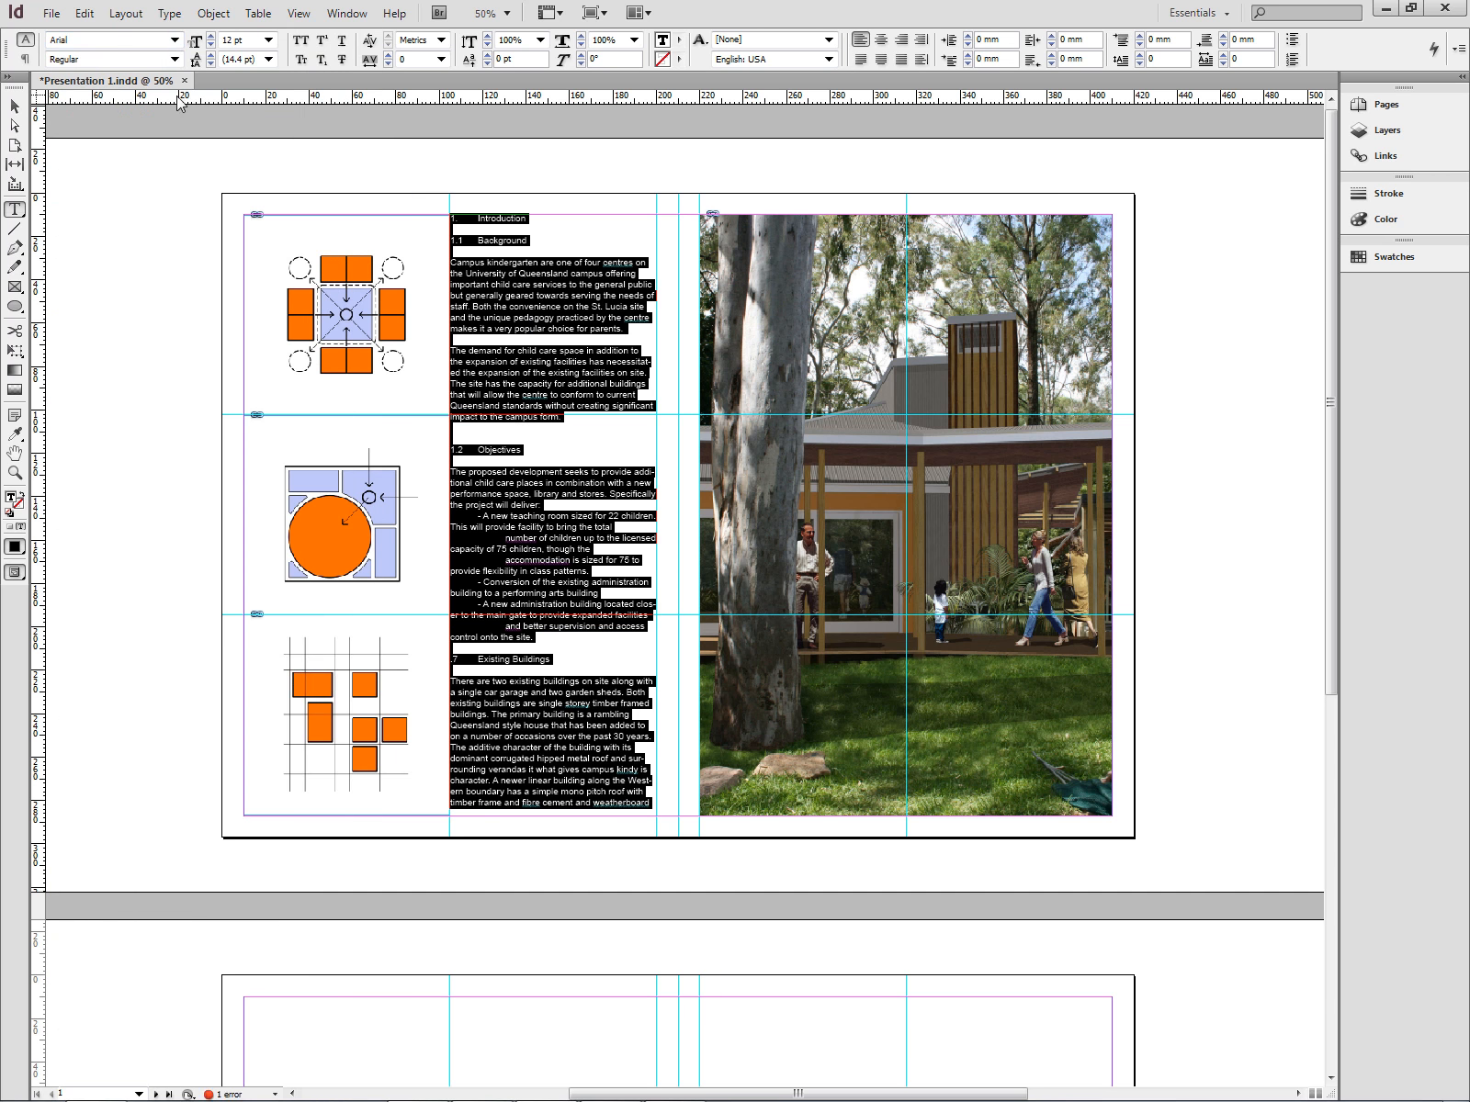
- Set the selected text's font size to 10 pt
{"action": "left_click", "coordinate": [175, 59]}
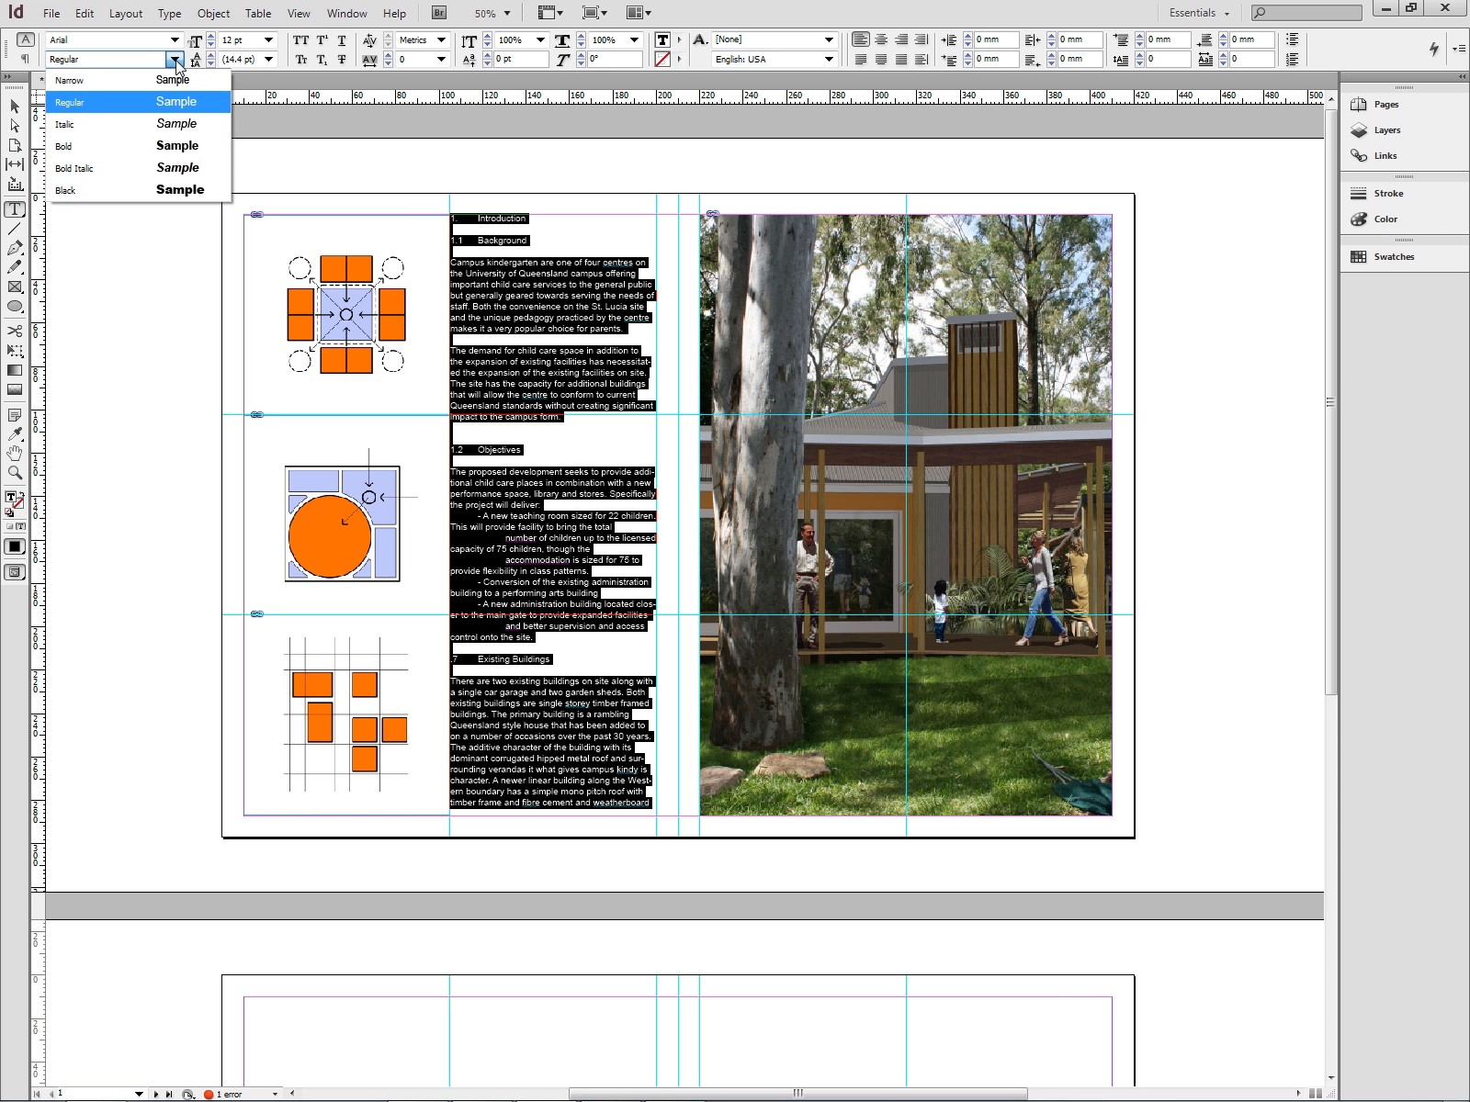
{"action": "left_click", "coordinate": [175, 60]}
{"action": "left_click", "coordinate": [268, 40]}
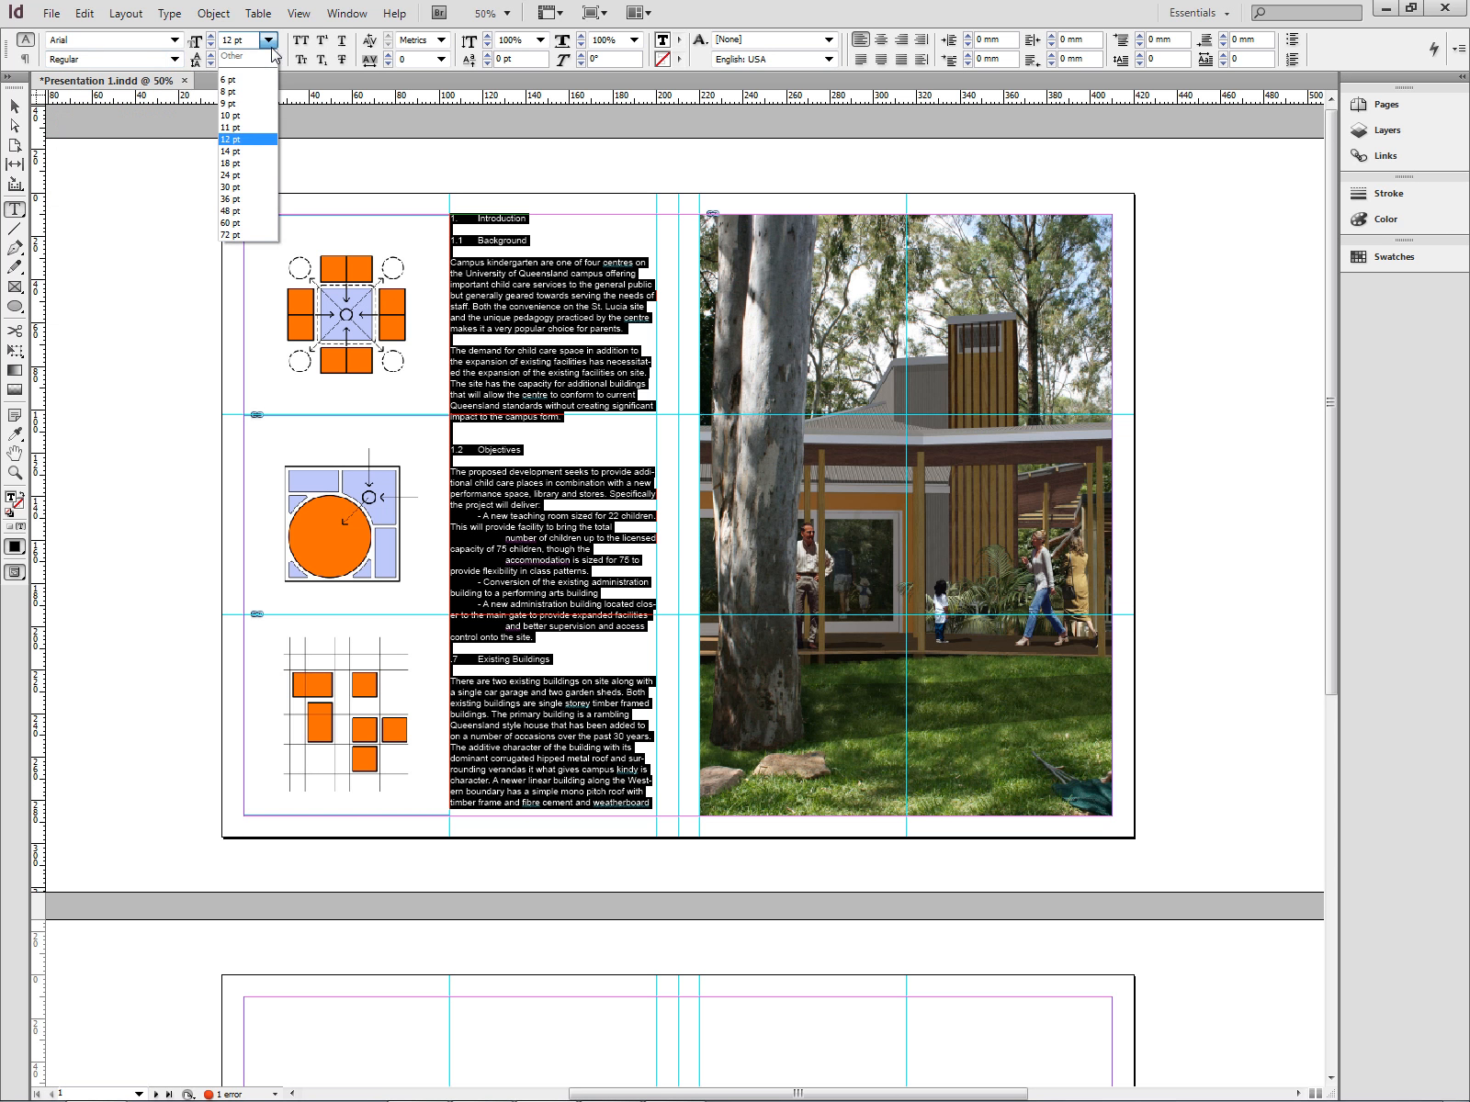
{"action": "left_click", "coordinate": [244, 117]}
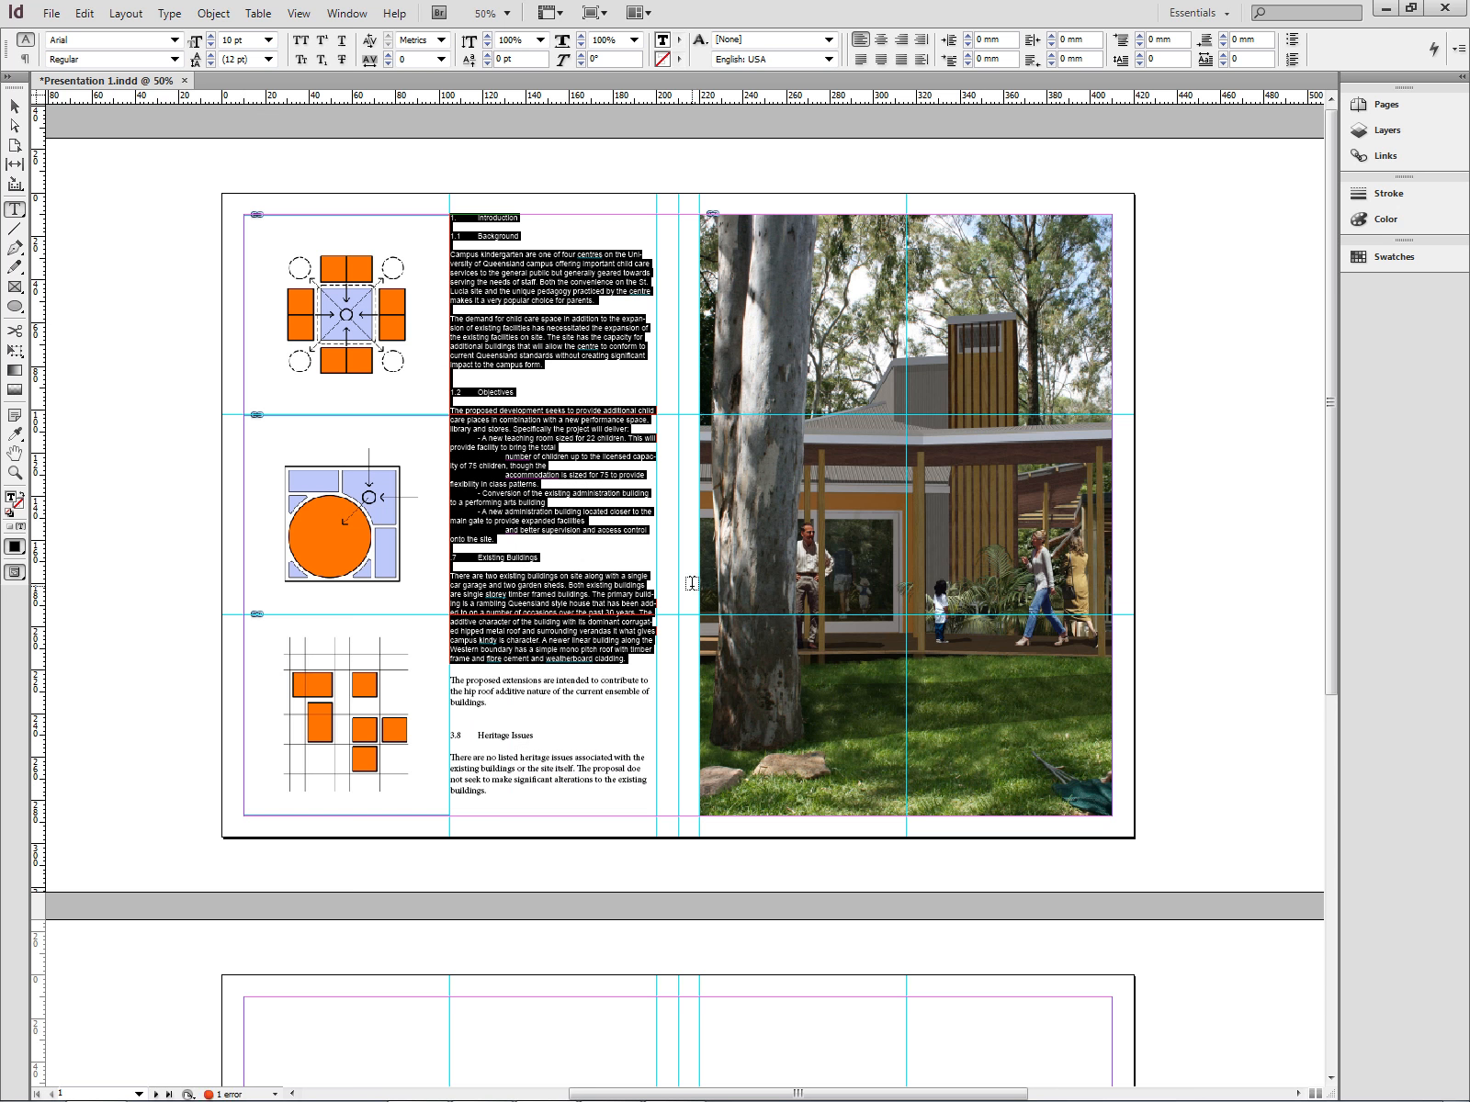
- Justify the two paragraphs under the Background heading
{"action": "left_click", "coordinate": [569, 511]}
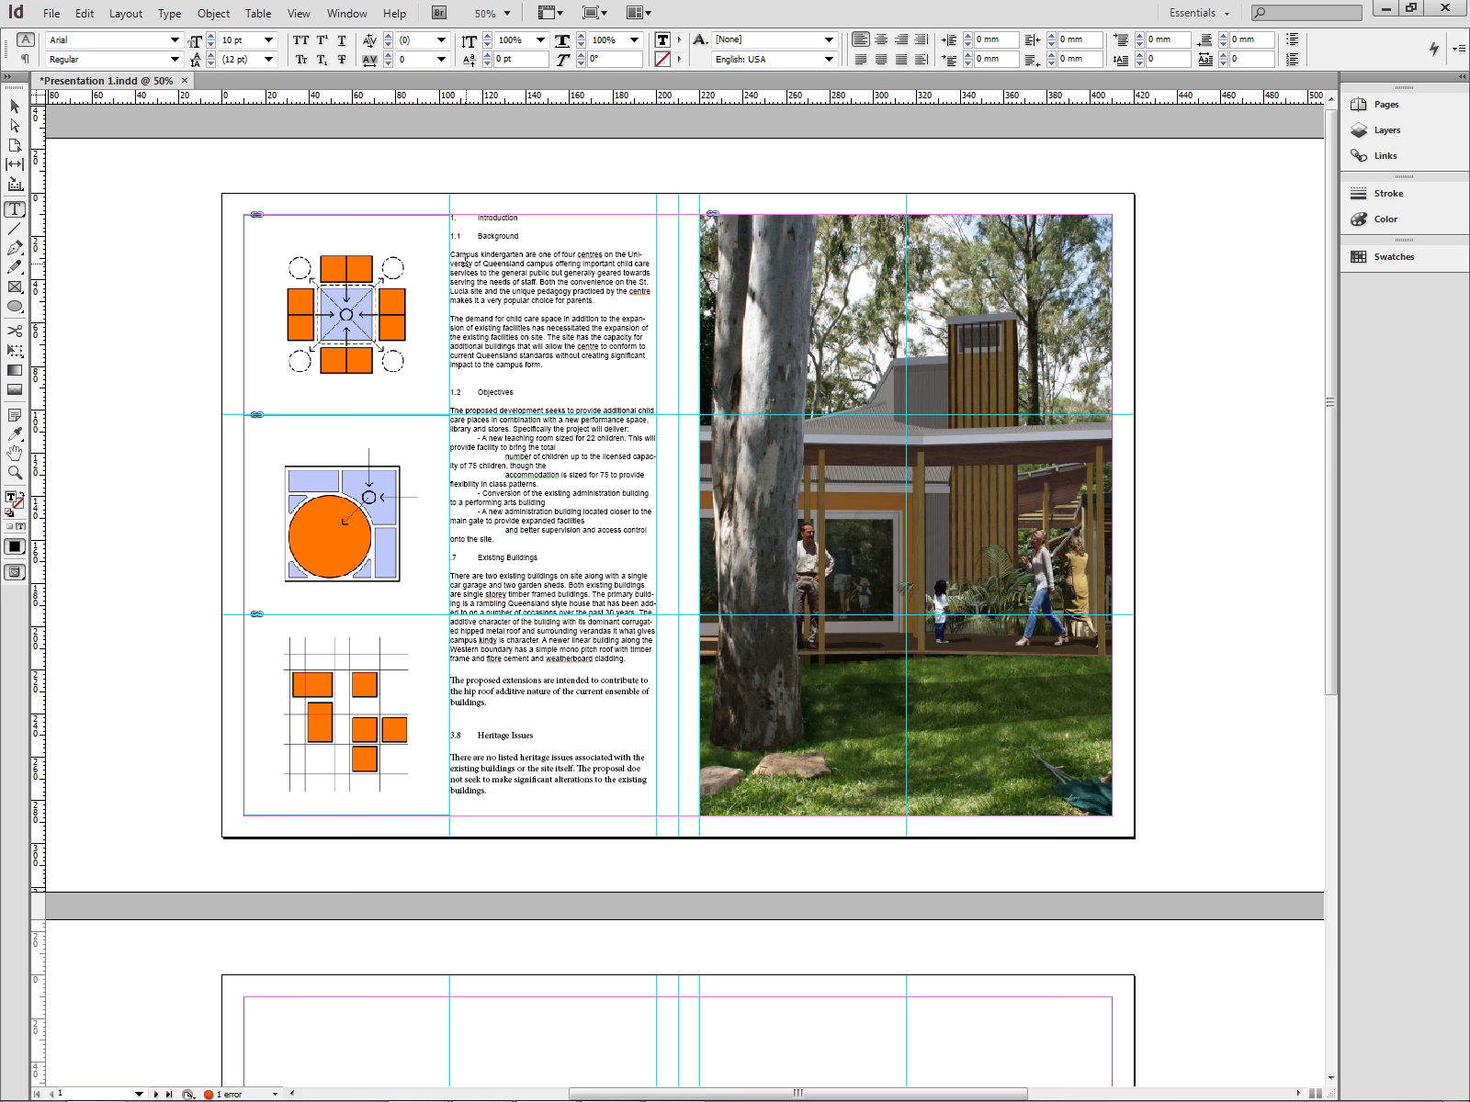
{"action": "left_click_drag", "start_coordinate": [450, 255], "coordinate": [564, 368]}
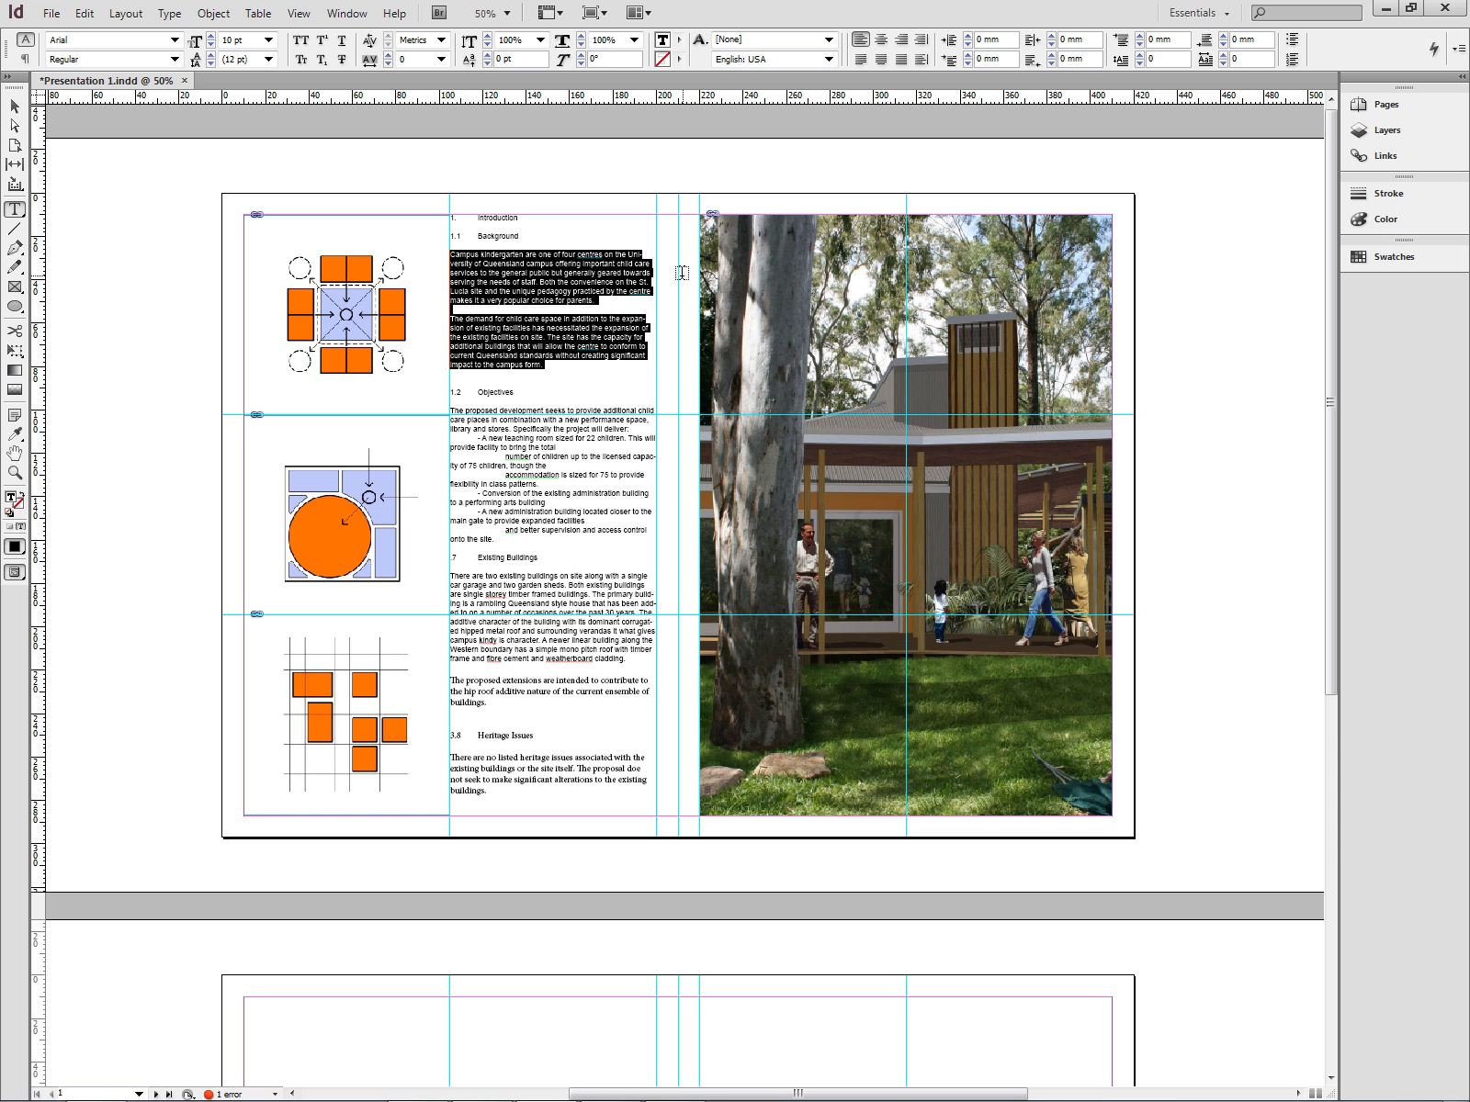
{"action": "left_click", "coordinate": [861, 62]}
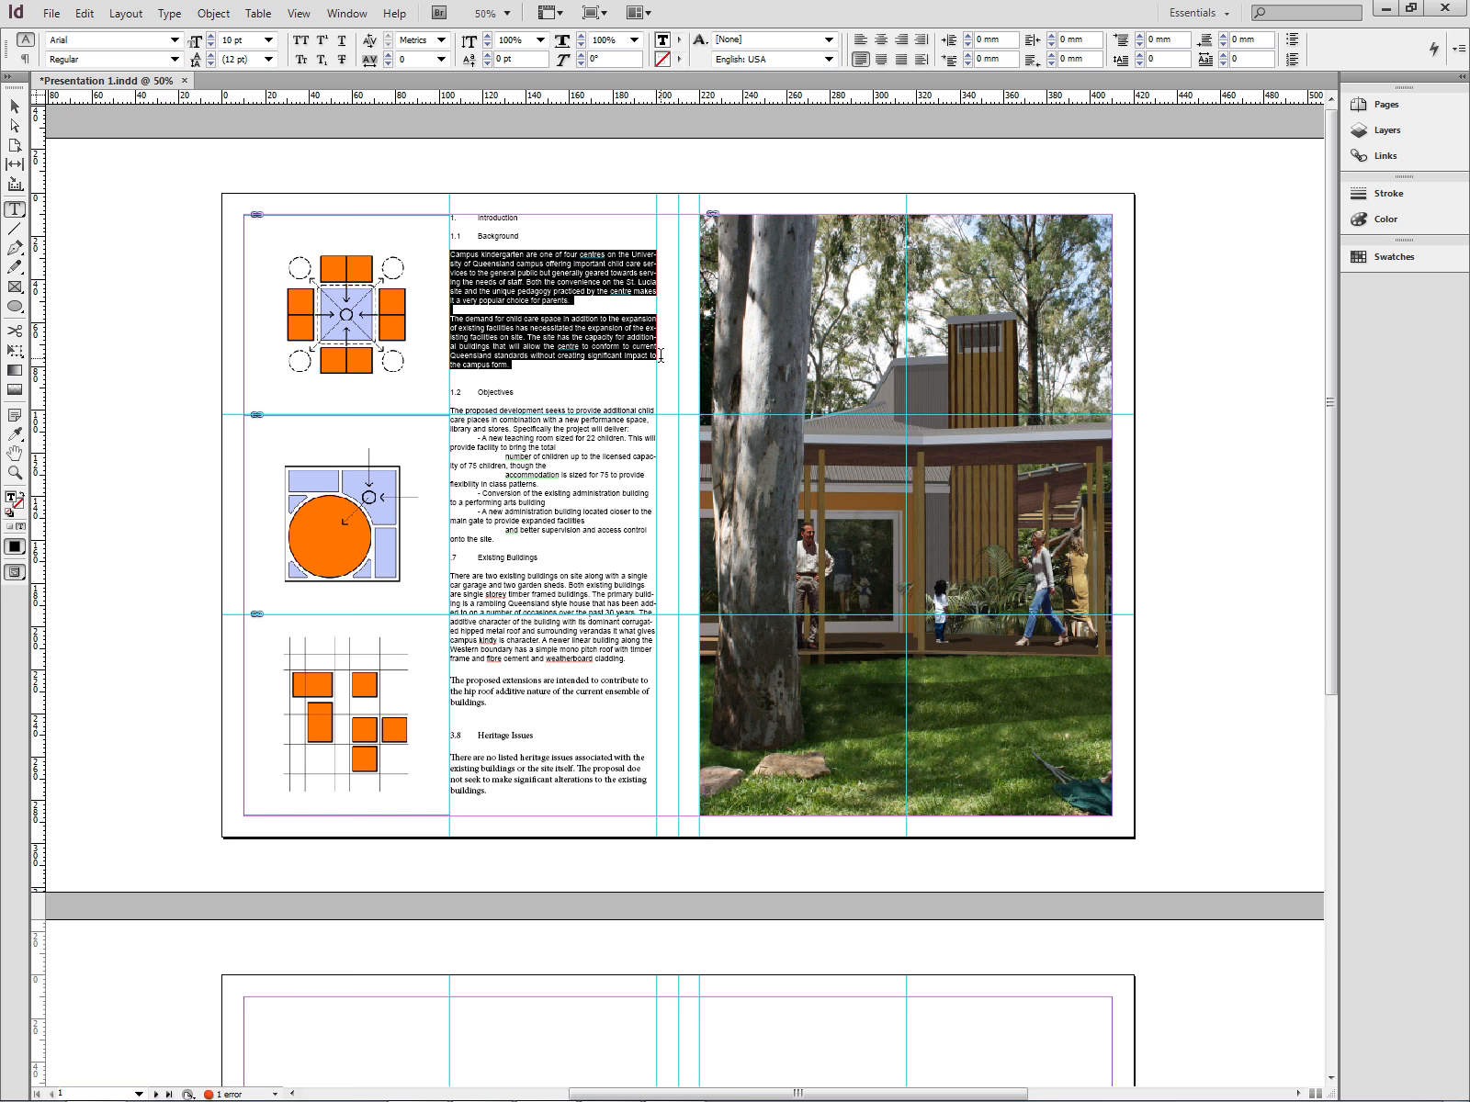
{"action": "left_click", "coordinate": [617, 206]}
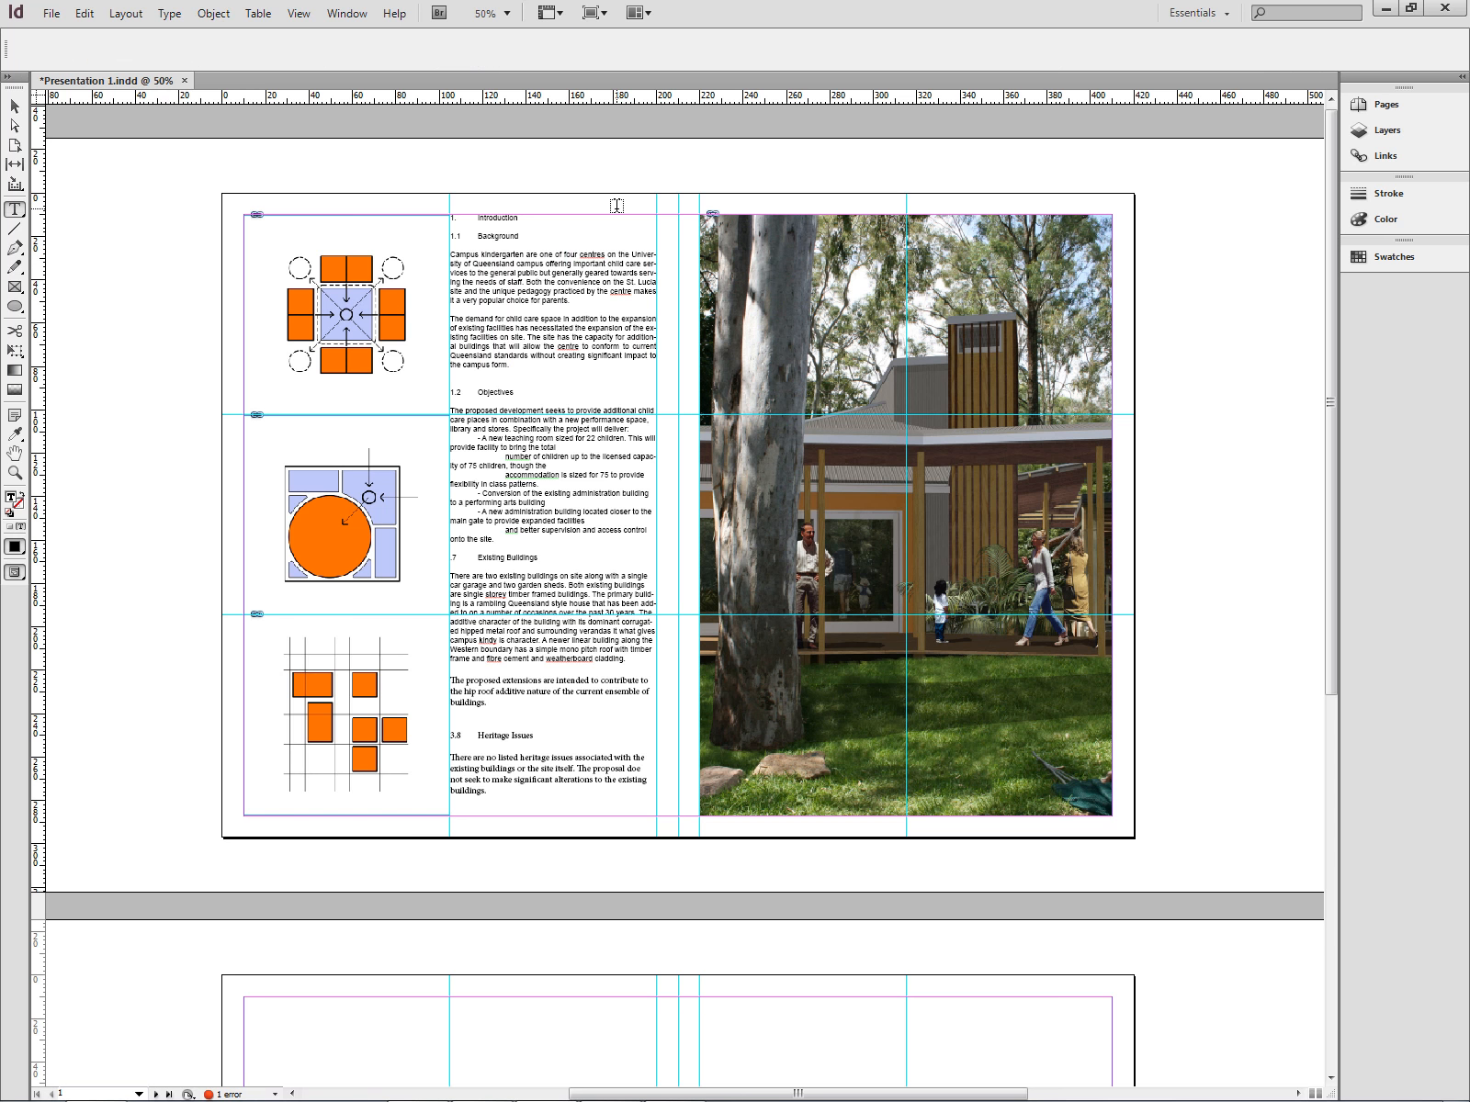
- Turn off hyphenation for the two paragraphs under the Background heading
{"action": "key", "text": "ctrl+equal"}
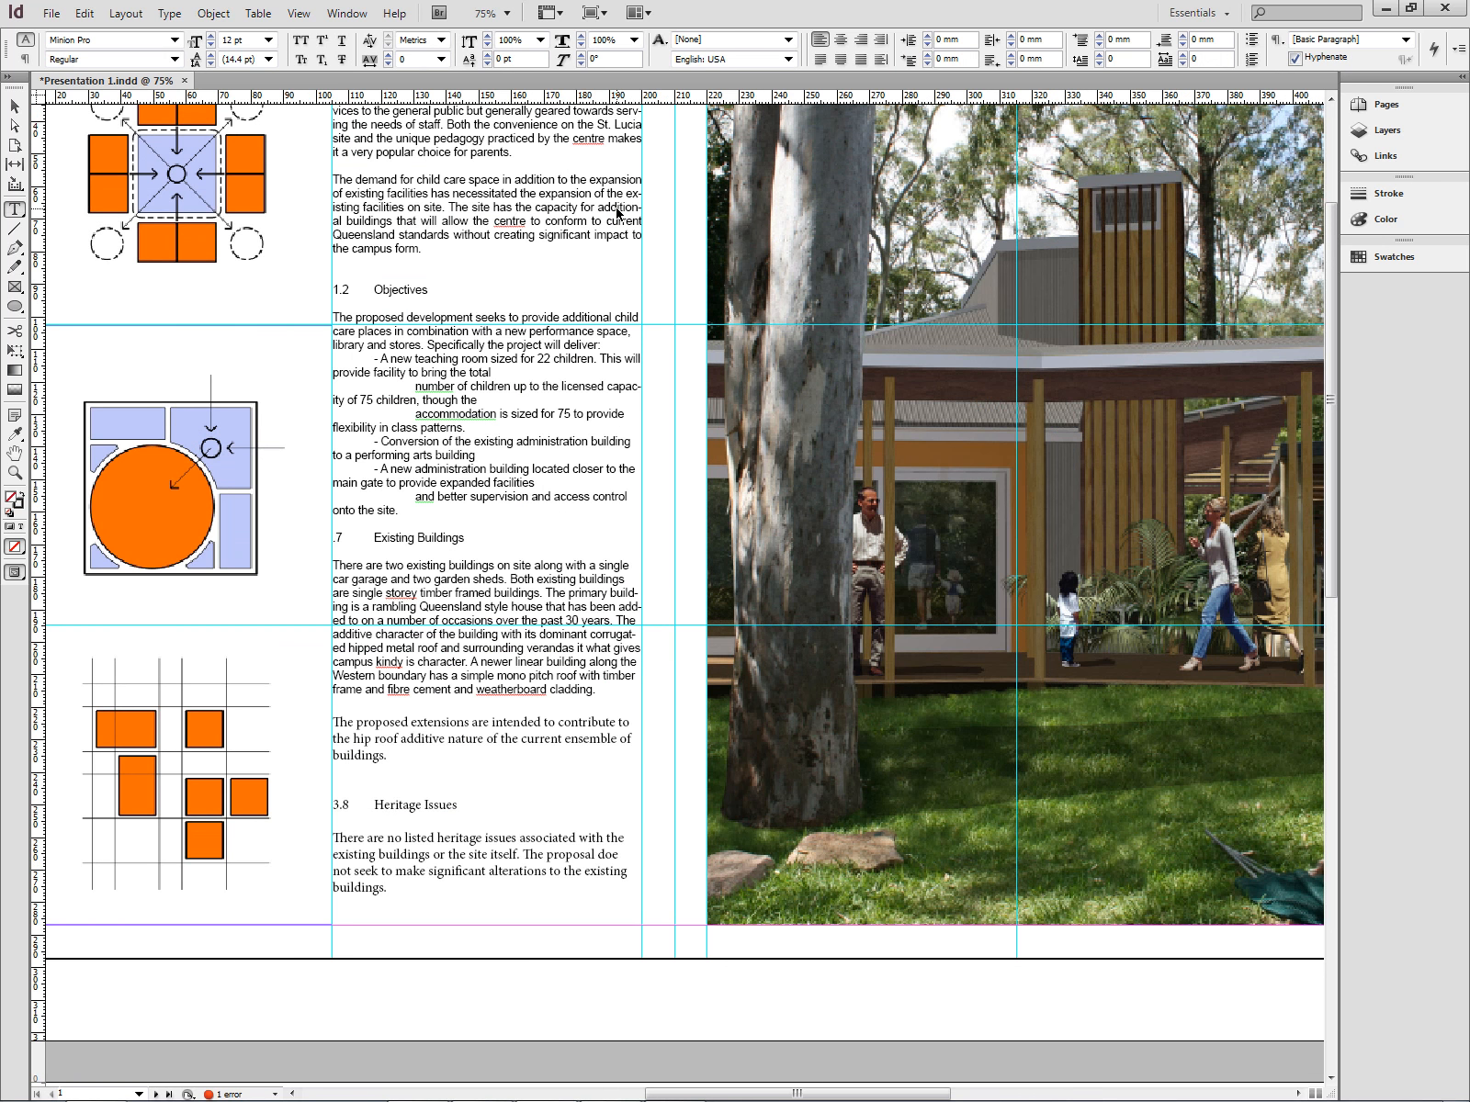
{"action": "key", "text": "ctrl+equal"}
{"action": "scroll", "coordinate": [500, 329], "scroll_direction": "up", "scroll_amount": 5}
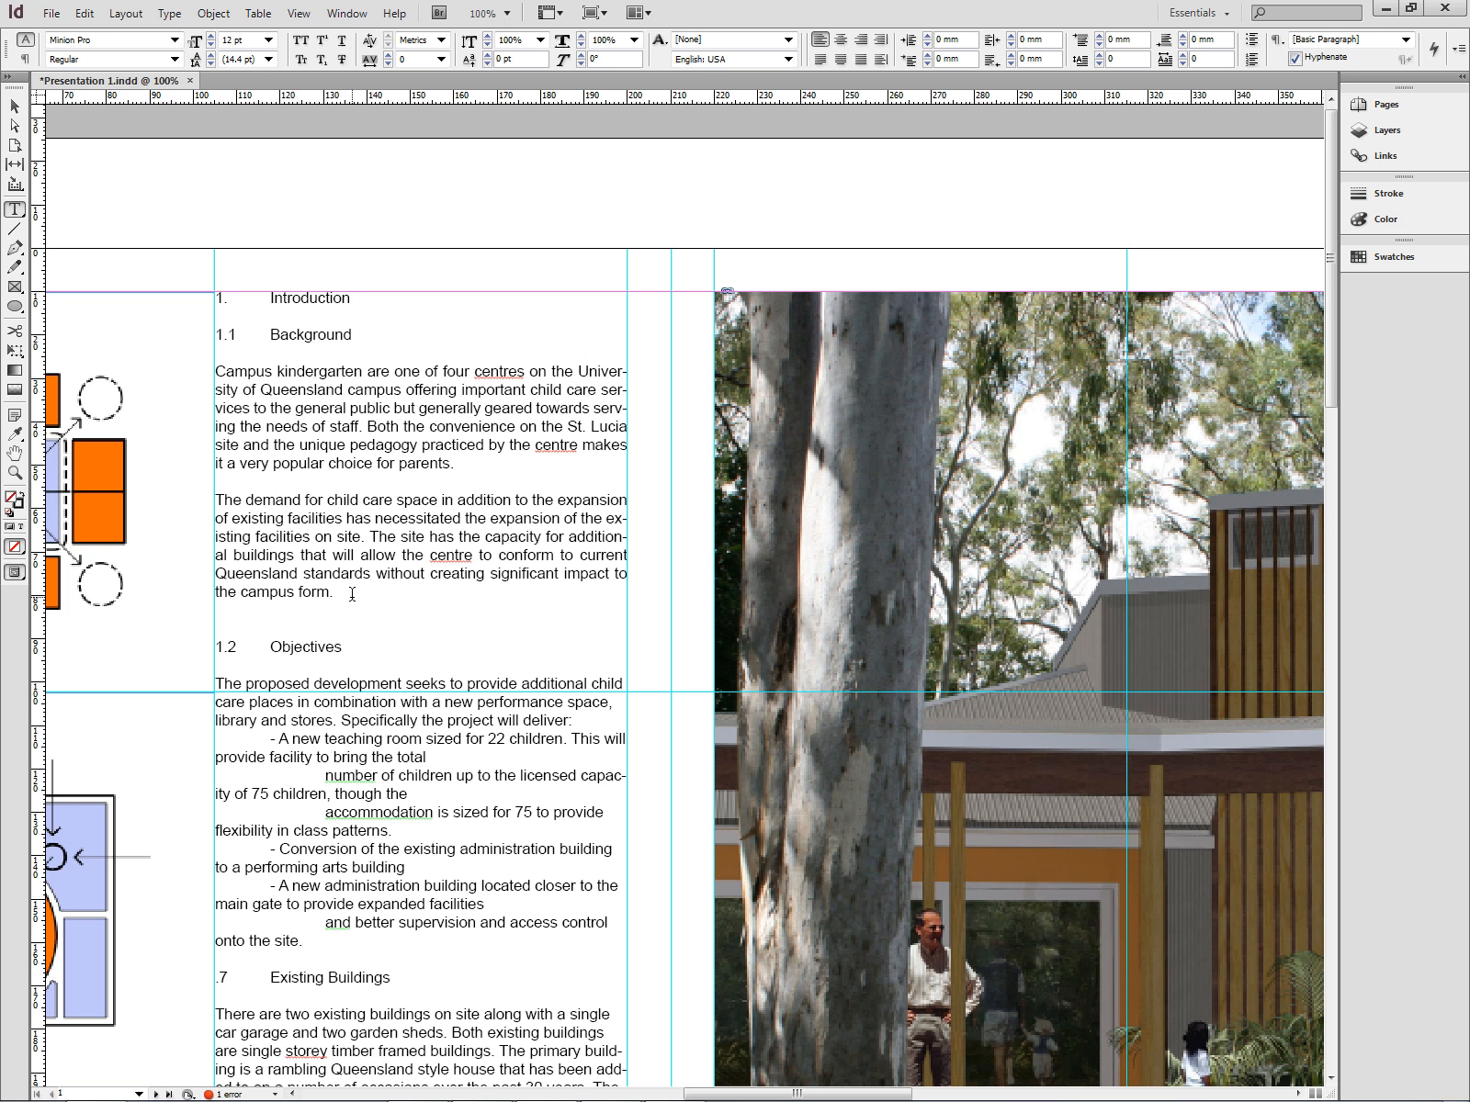
{"action": "left_click_drag", "start_coordinate": [352, 595], "coordinate": [182, 369]}
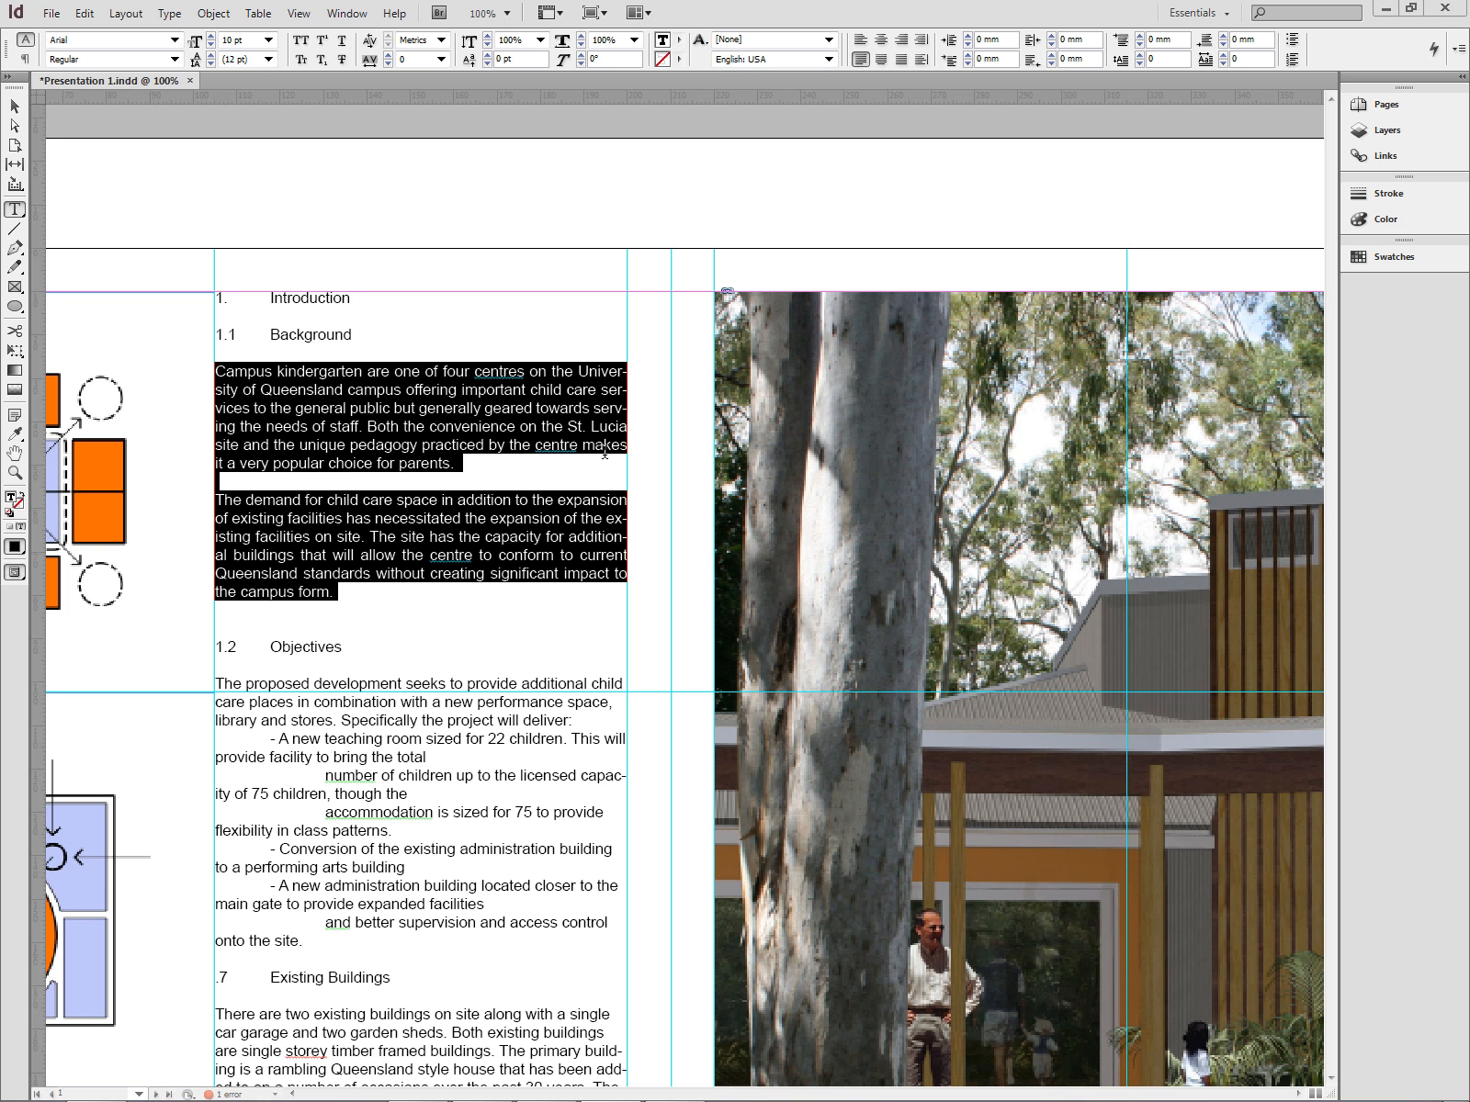
{"action": "left_click", "coordinate": [558, 455]}
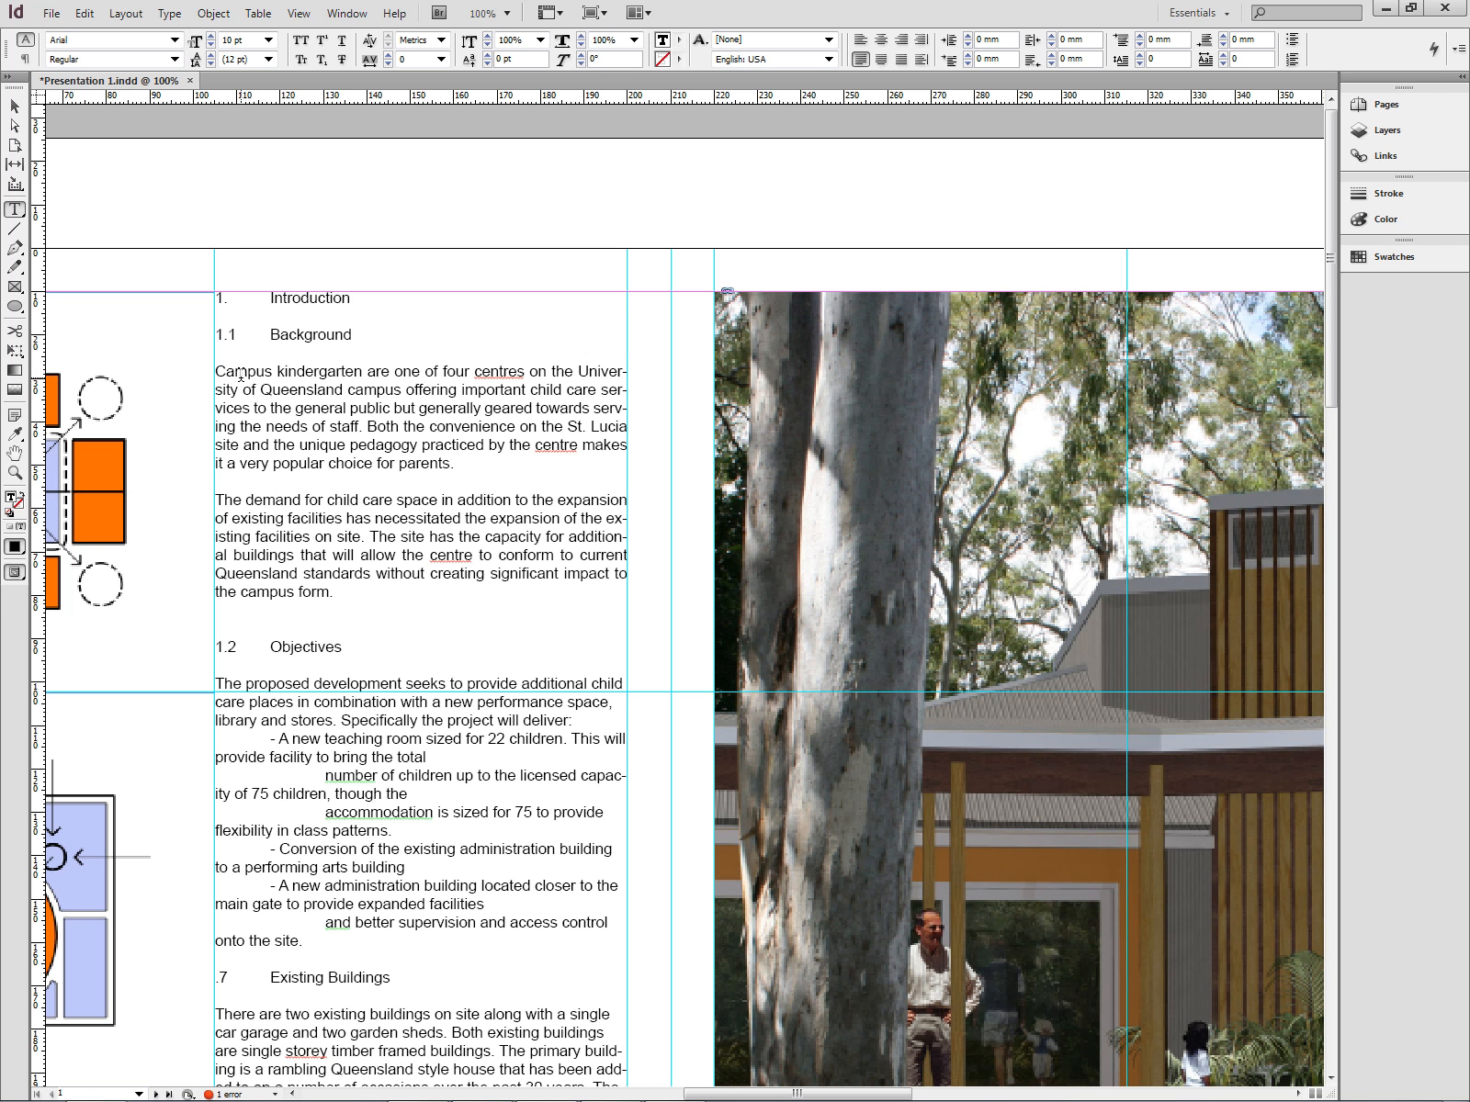
{"action": "left_click_drag", "start_coordinate": [240, 372], "coordinate": [333, 592]}
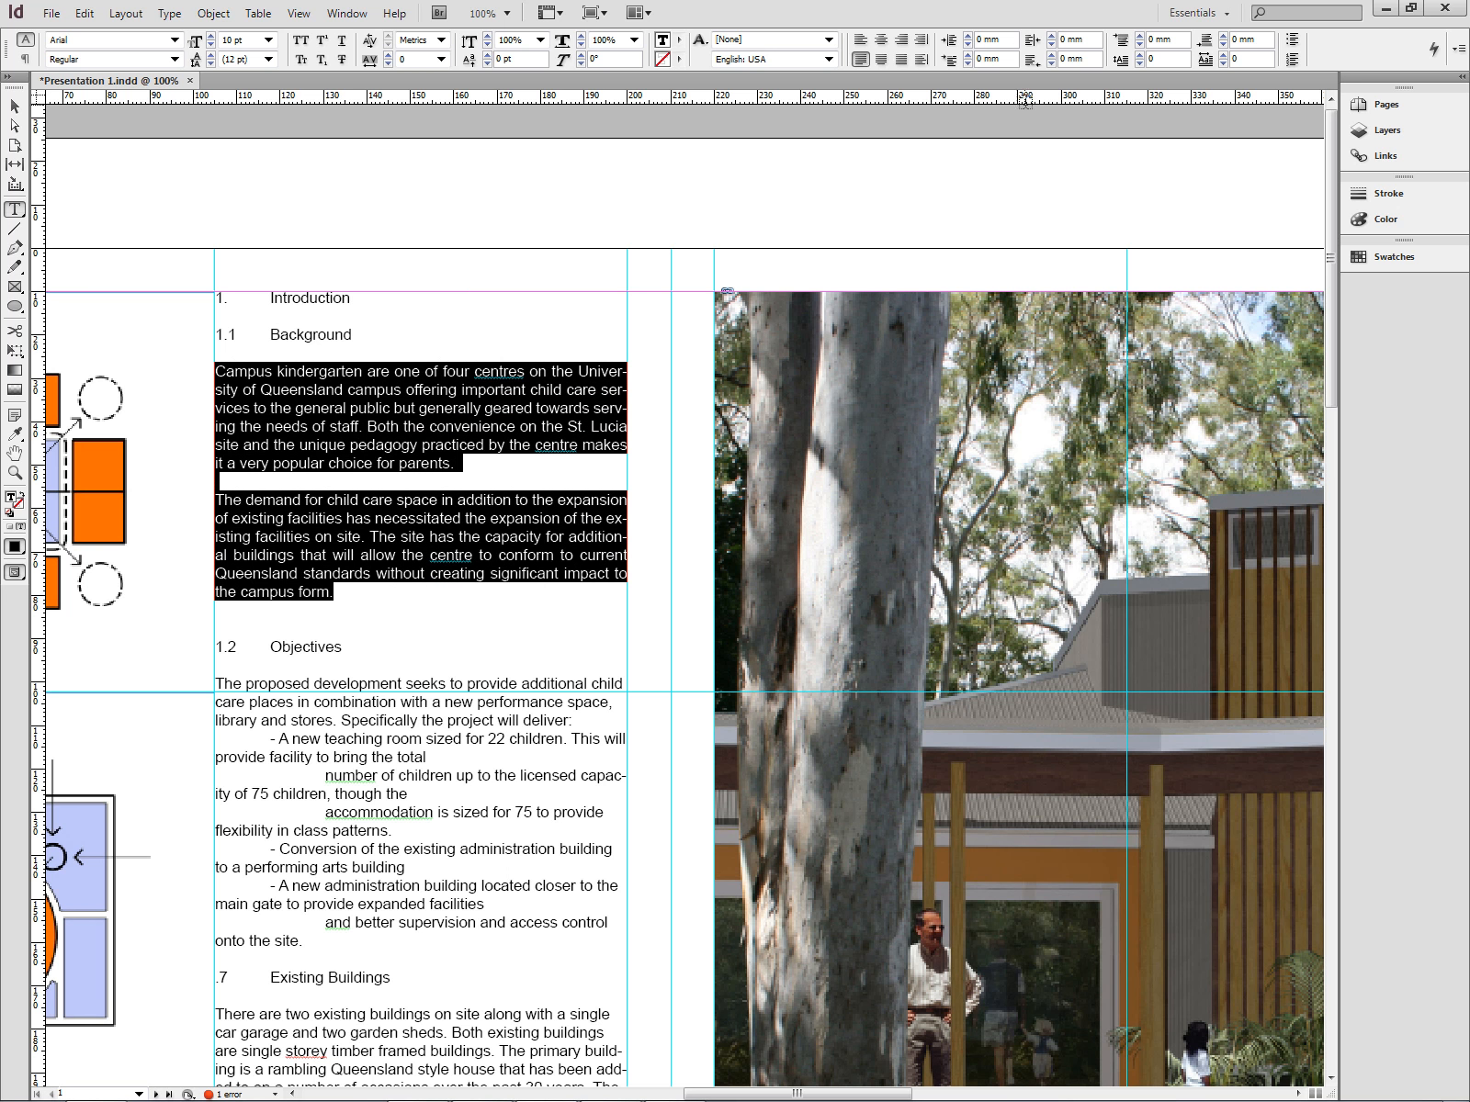
{"action": "left_click", "coordinate": [1458, 50]}
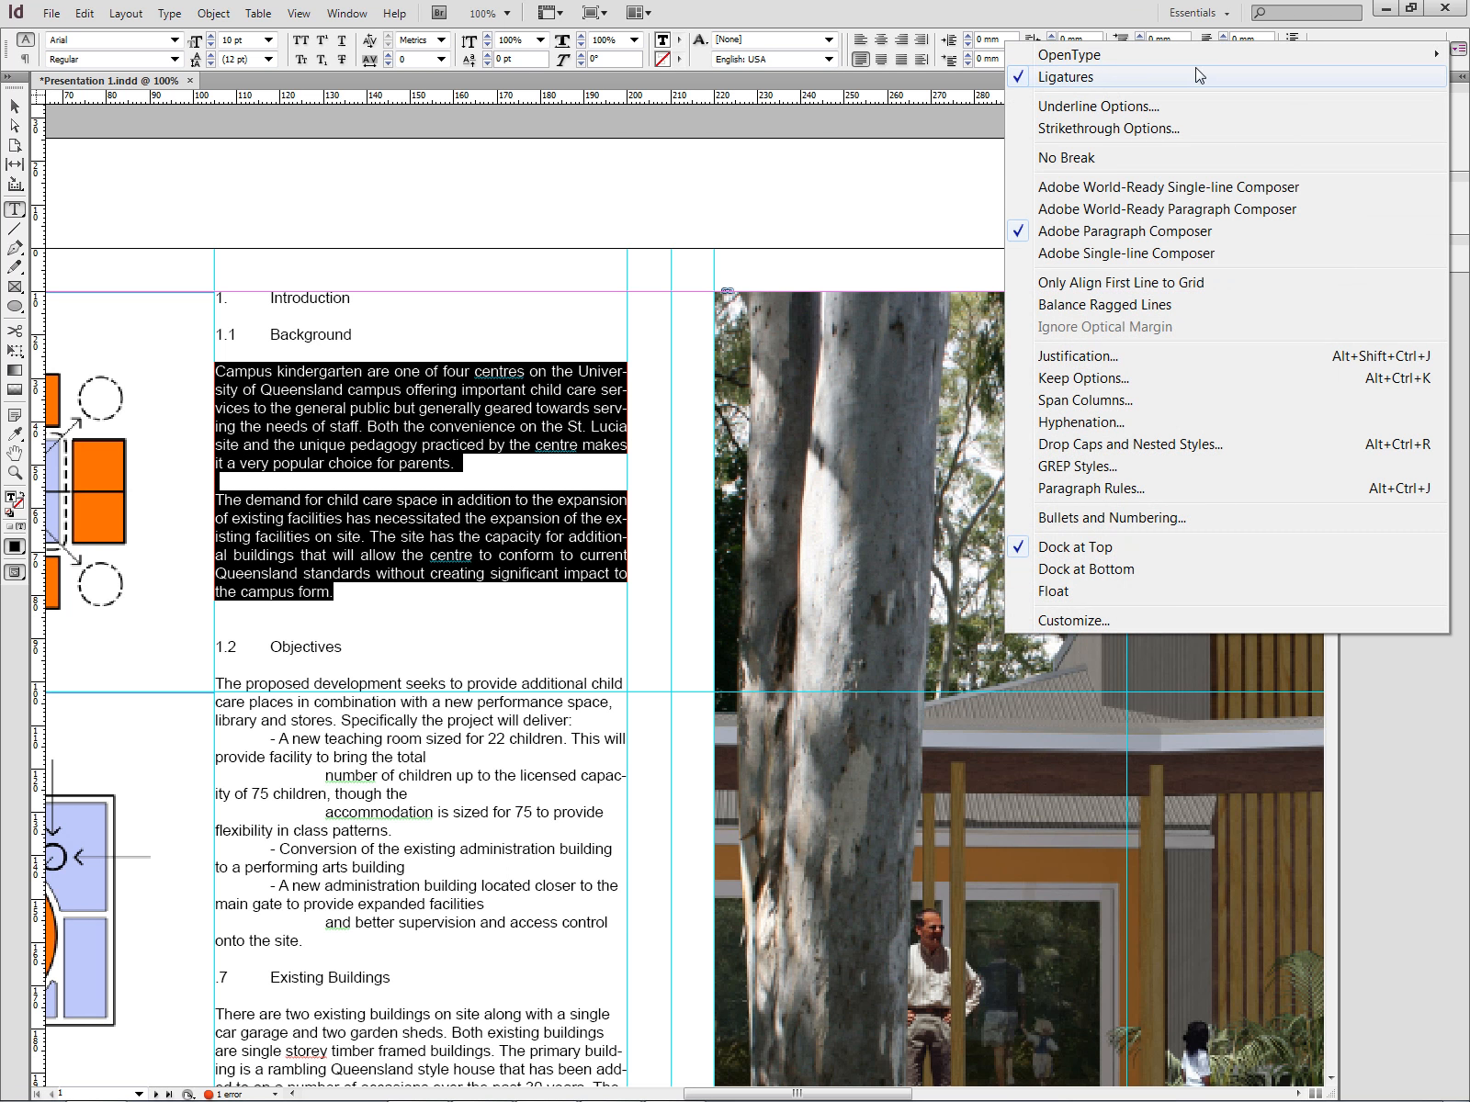
{"action": "left_click", "coordinate": [1067, 422]}
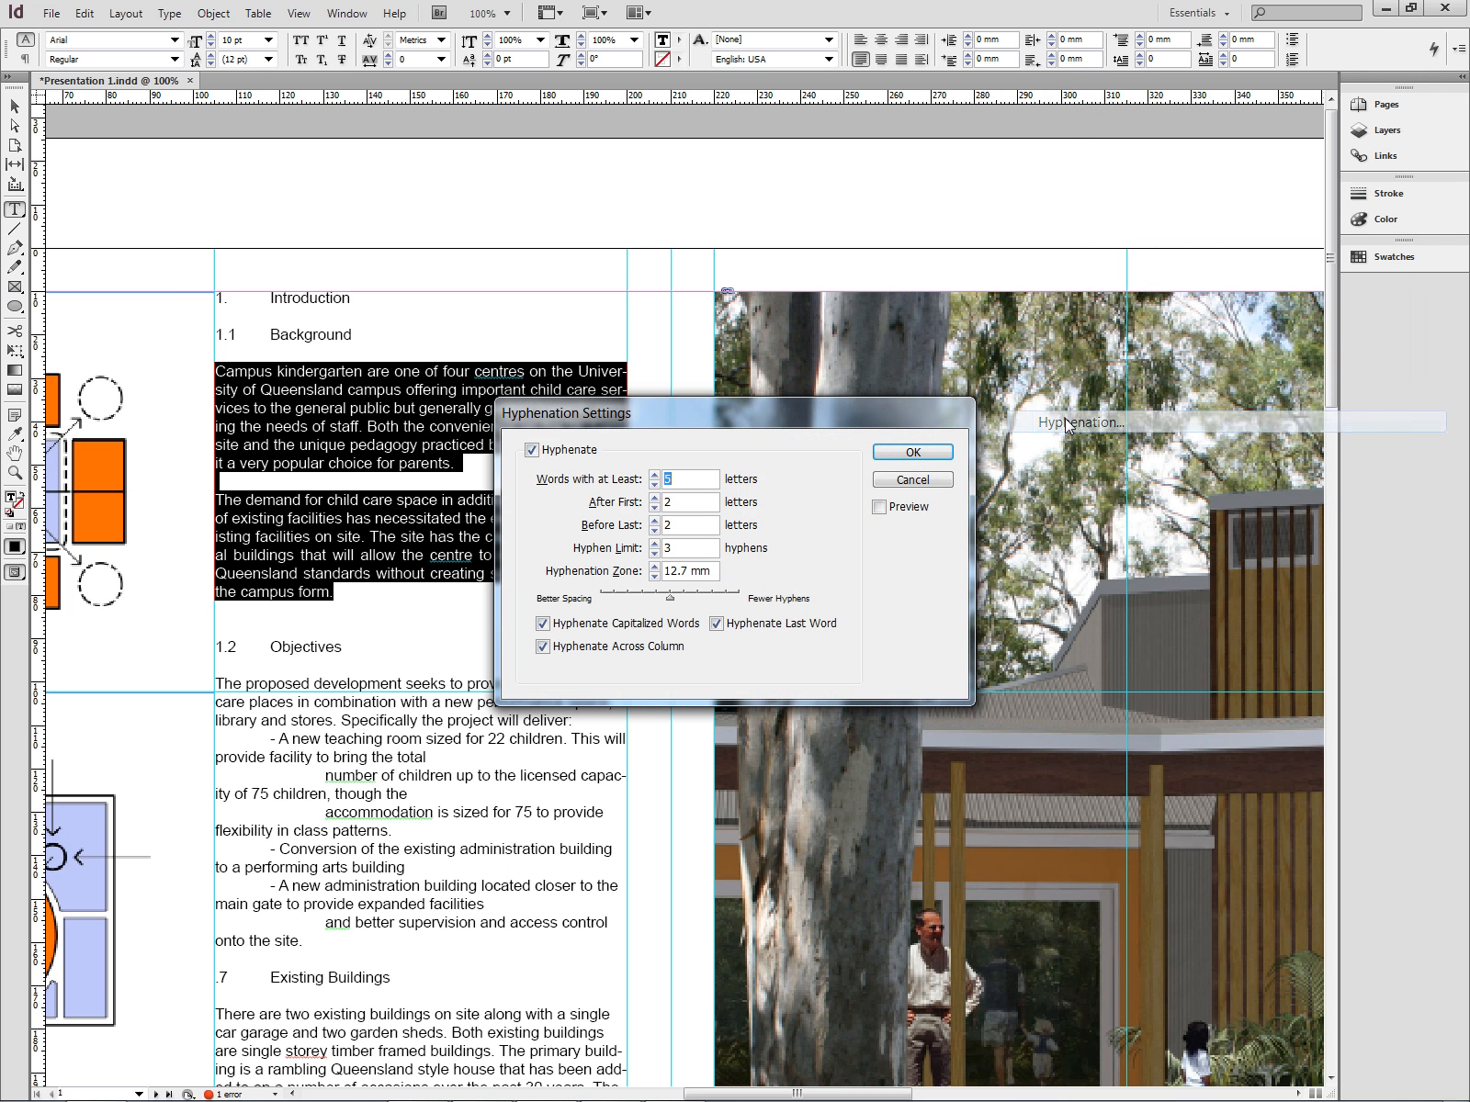
{"action": "left_click", "coordinate": [532, 450]}
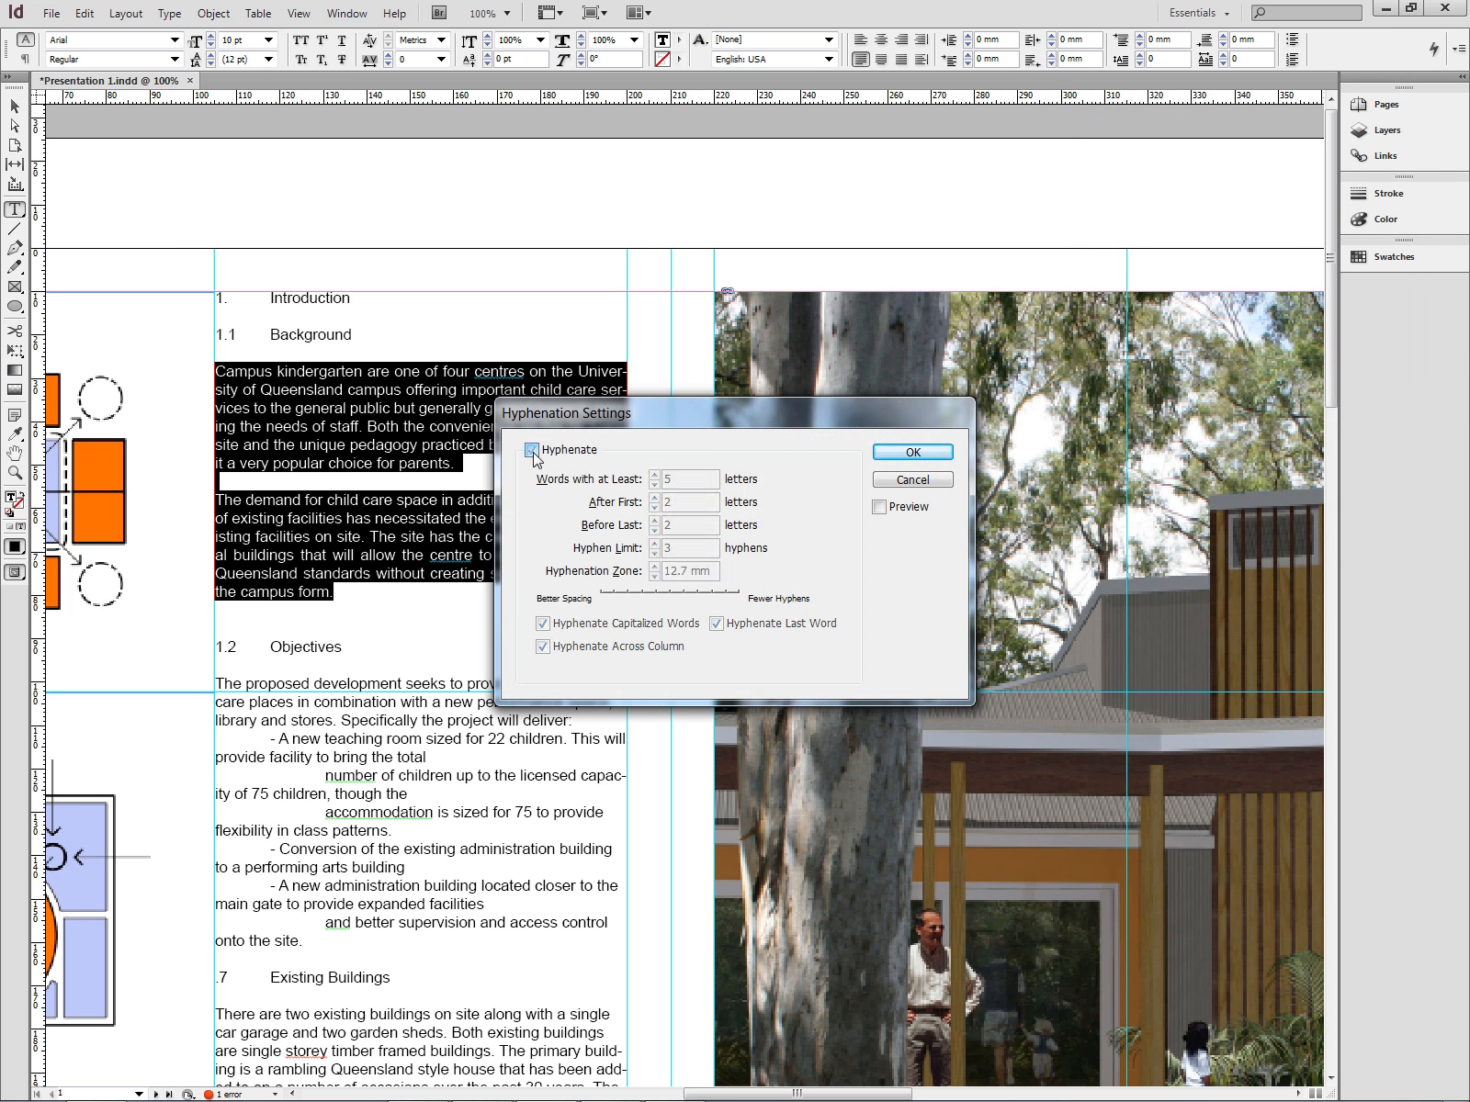
{"action": "left_click", "coordinate": [936, 452]}
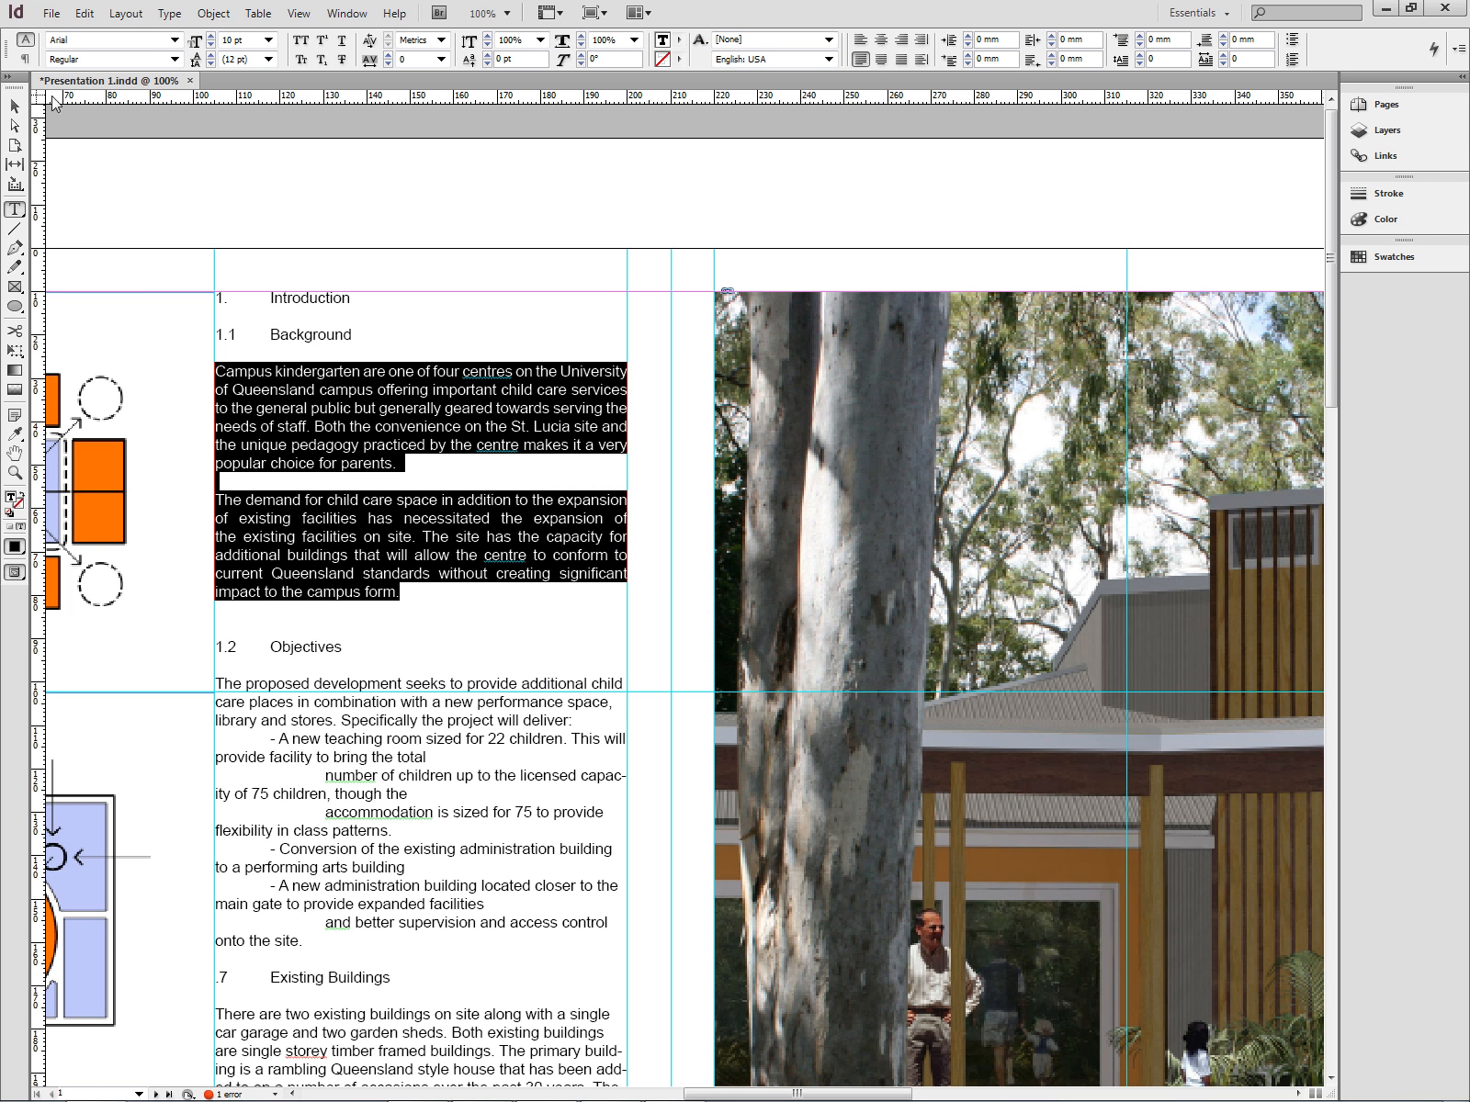
- Make the Introduction heading Arial Bold at 14 pt
{"action": "left_click", "coordinate": [16, 105]}
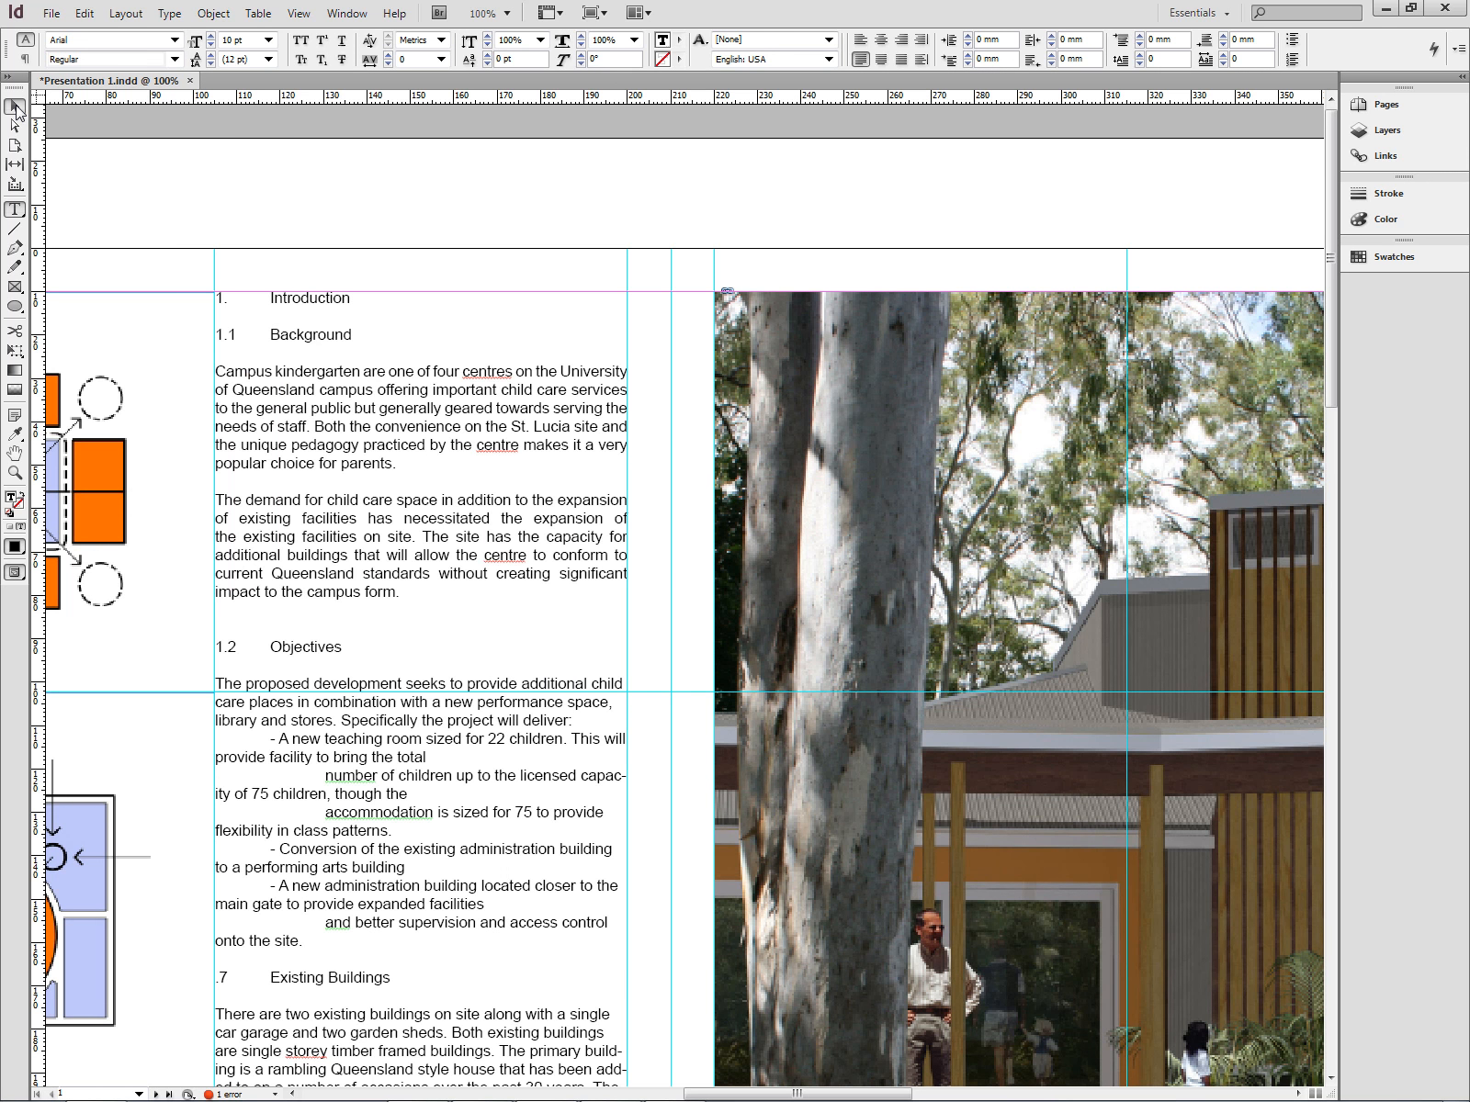
{"action": "left_click", "coordinate": [606, 237]}
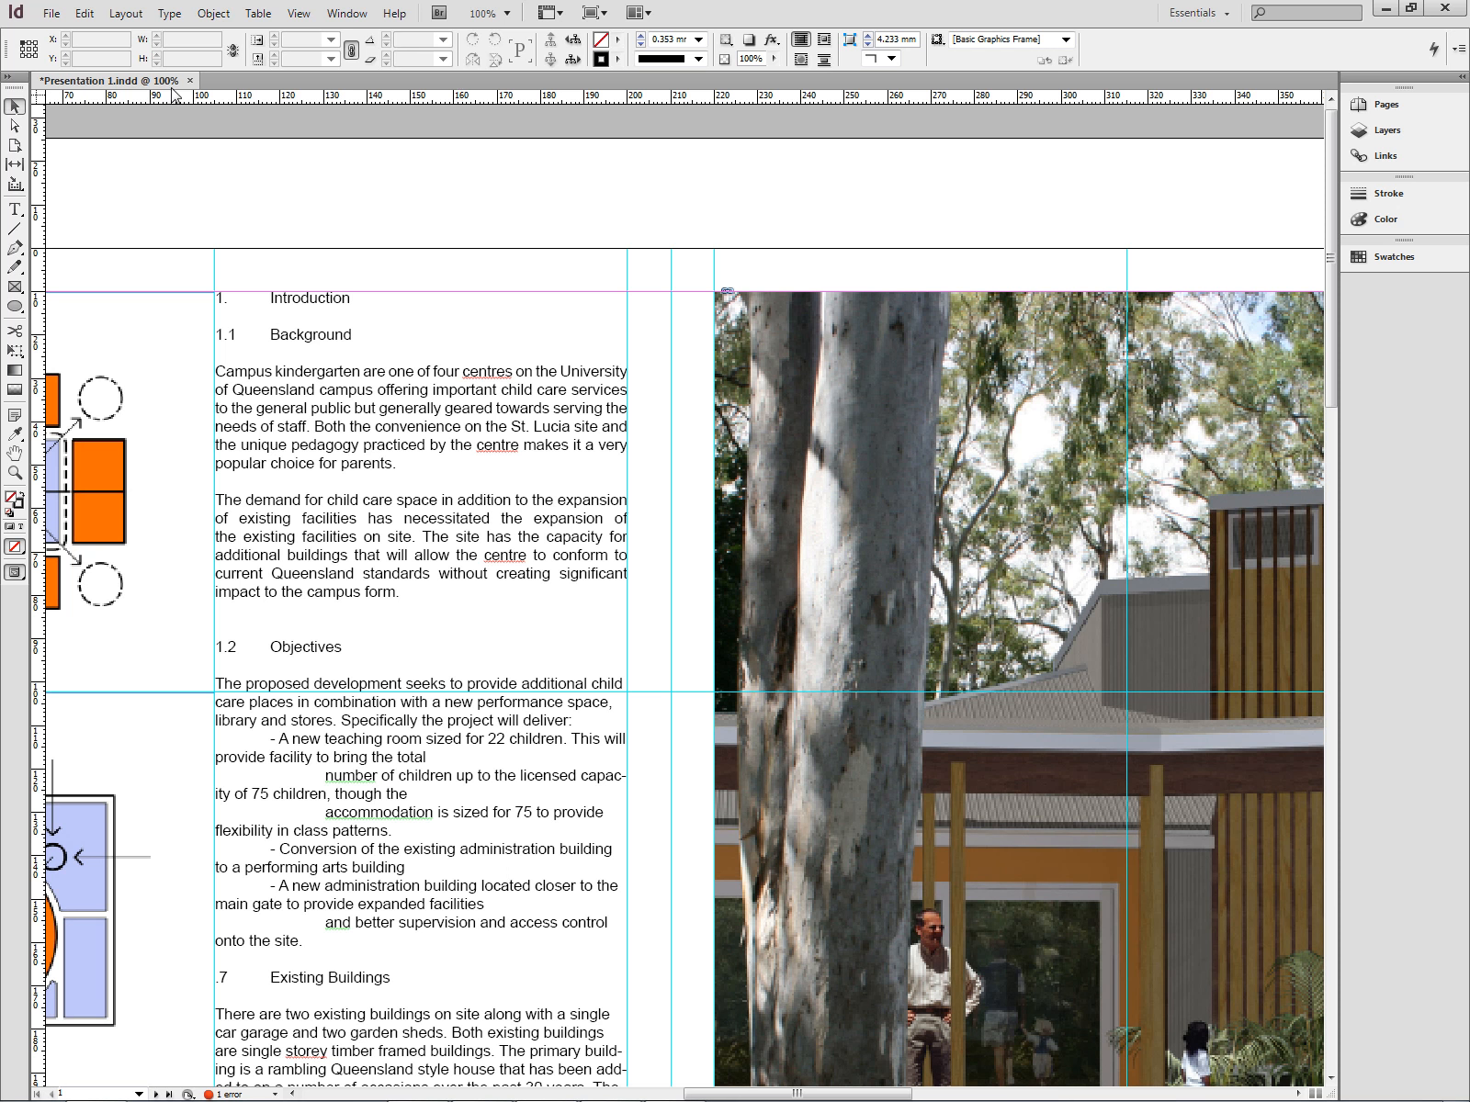
{"action": "left_click", "coordinate": [345, 371]}
{"action": "left_click", "coordinate": [14, 210]}
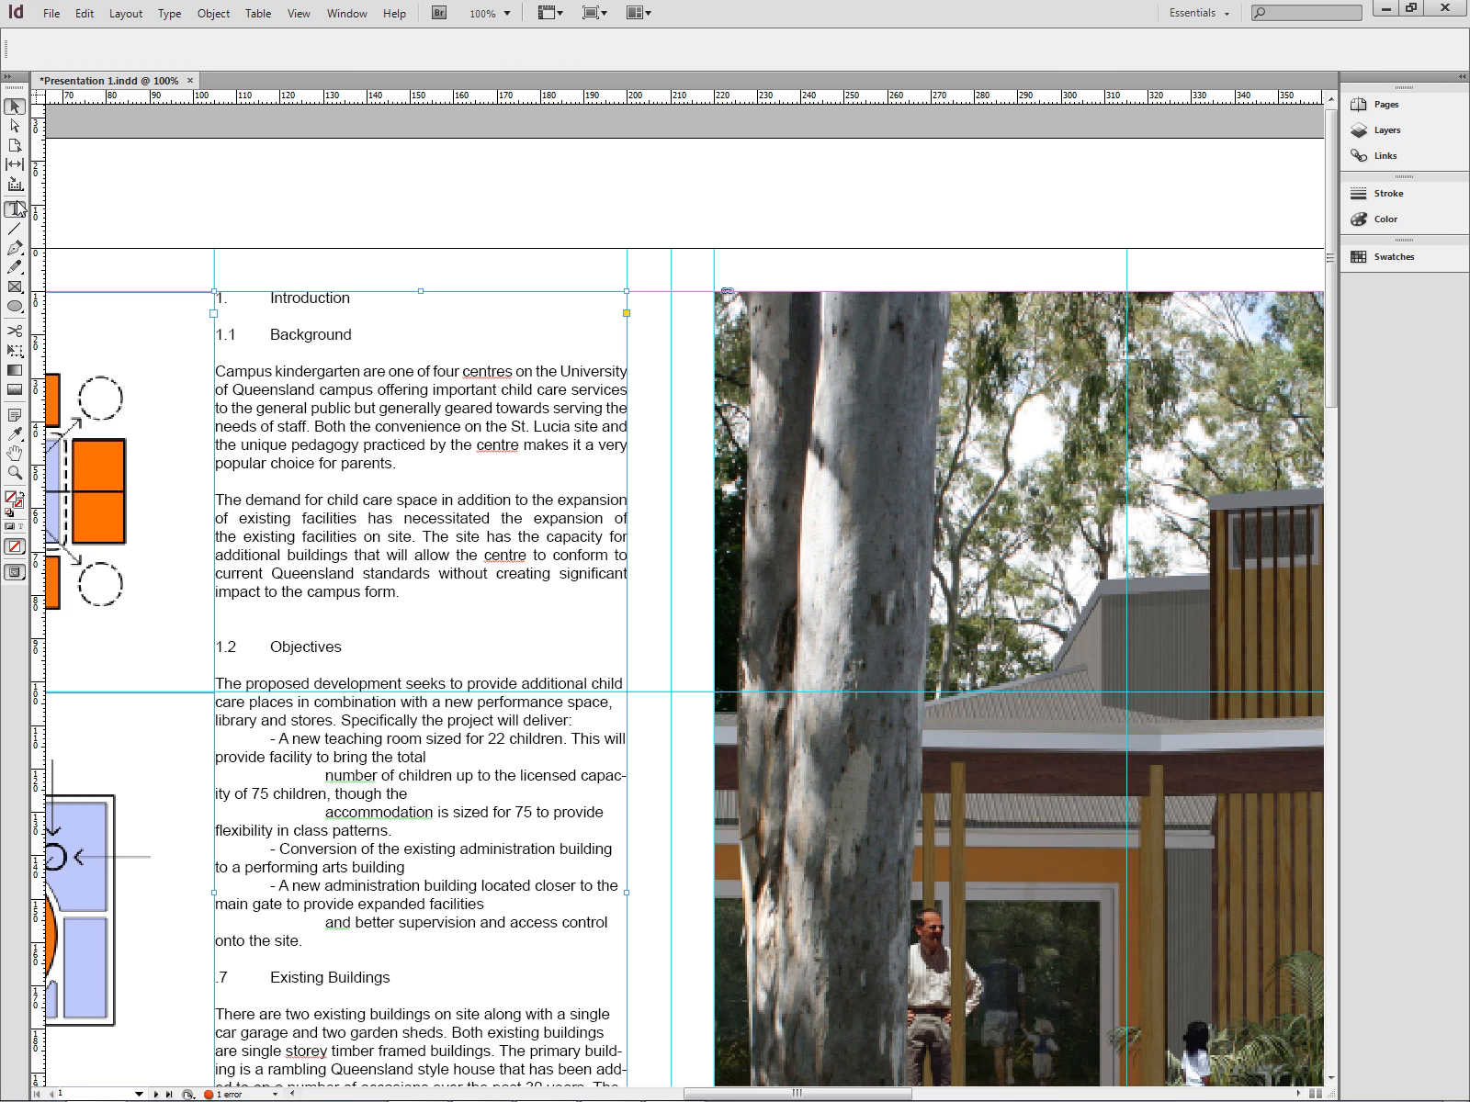
{"action": "left_click", "coordinate": [406, 461]}
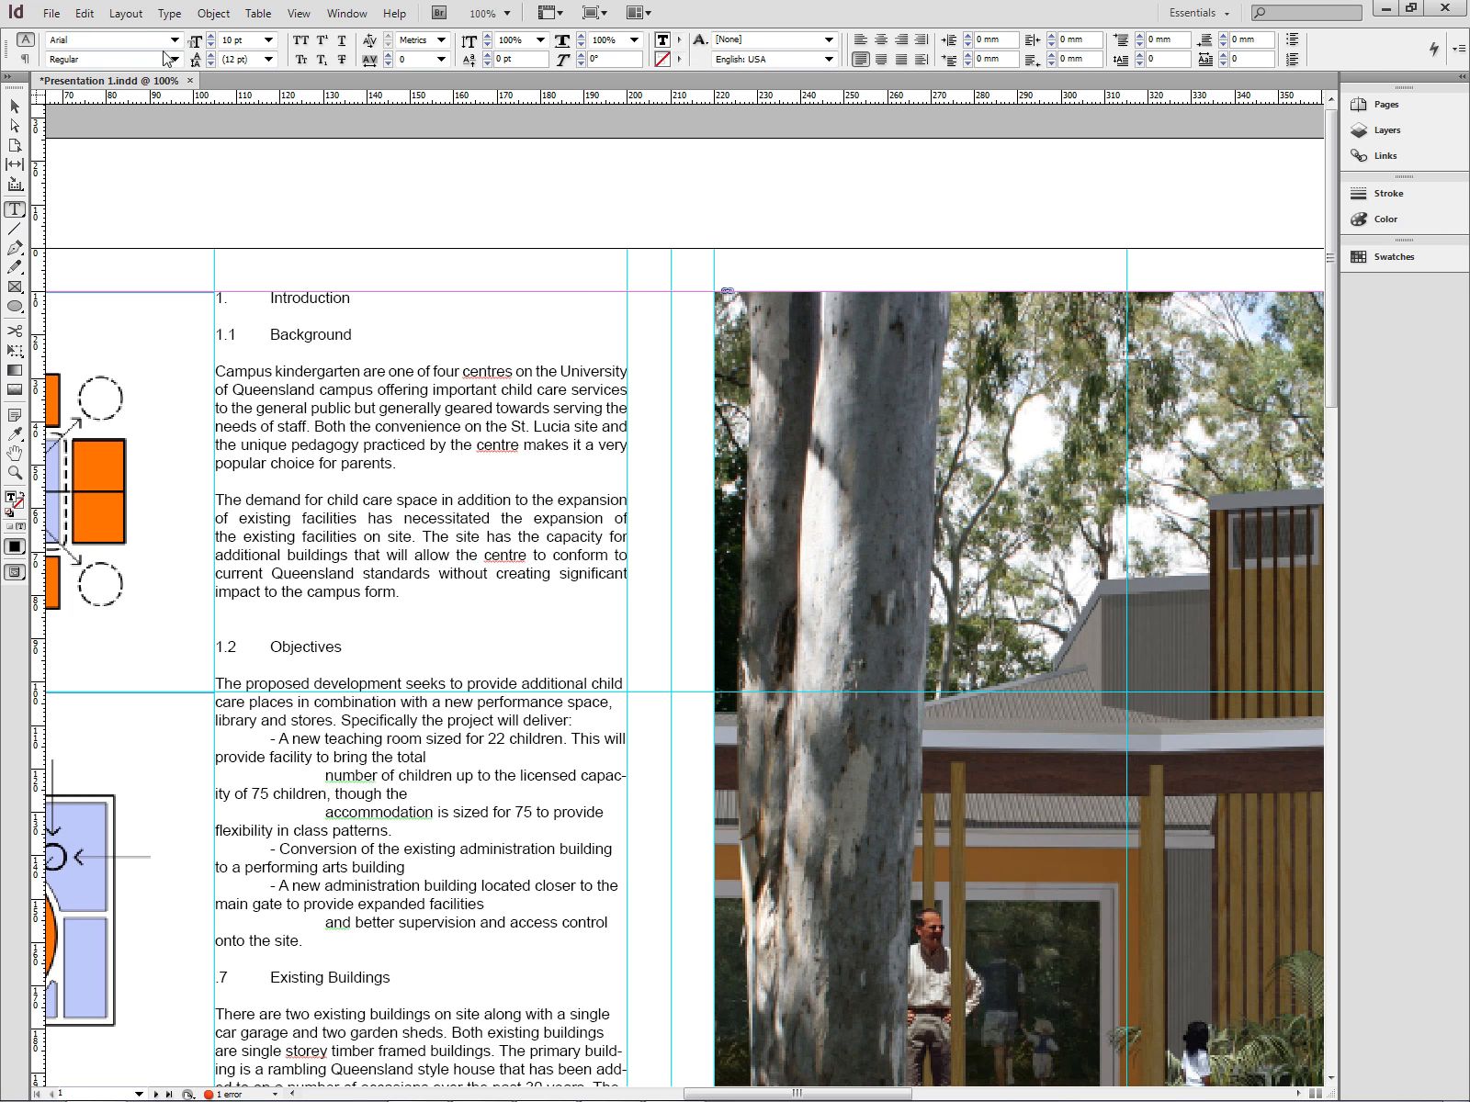
{"action": "triple_click", "coordinate": [322, 298]}
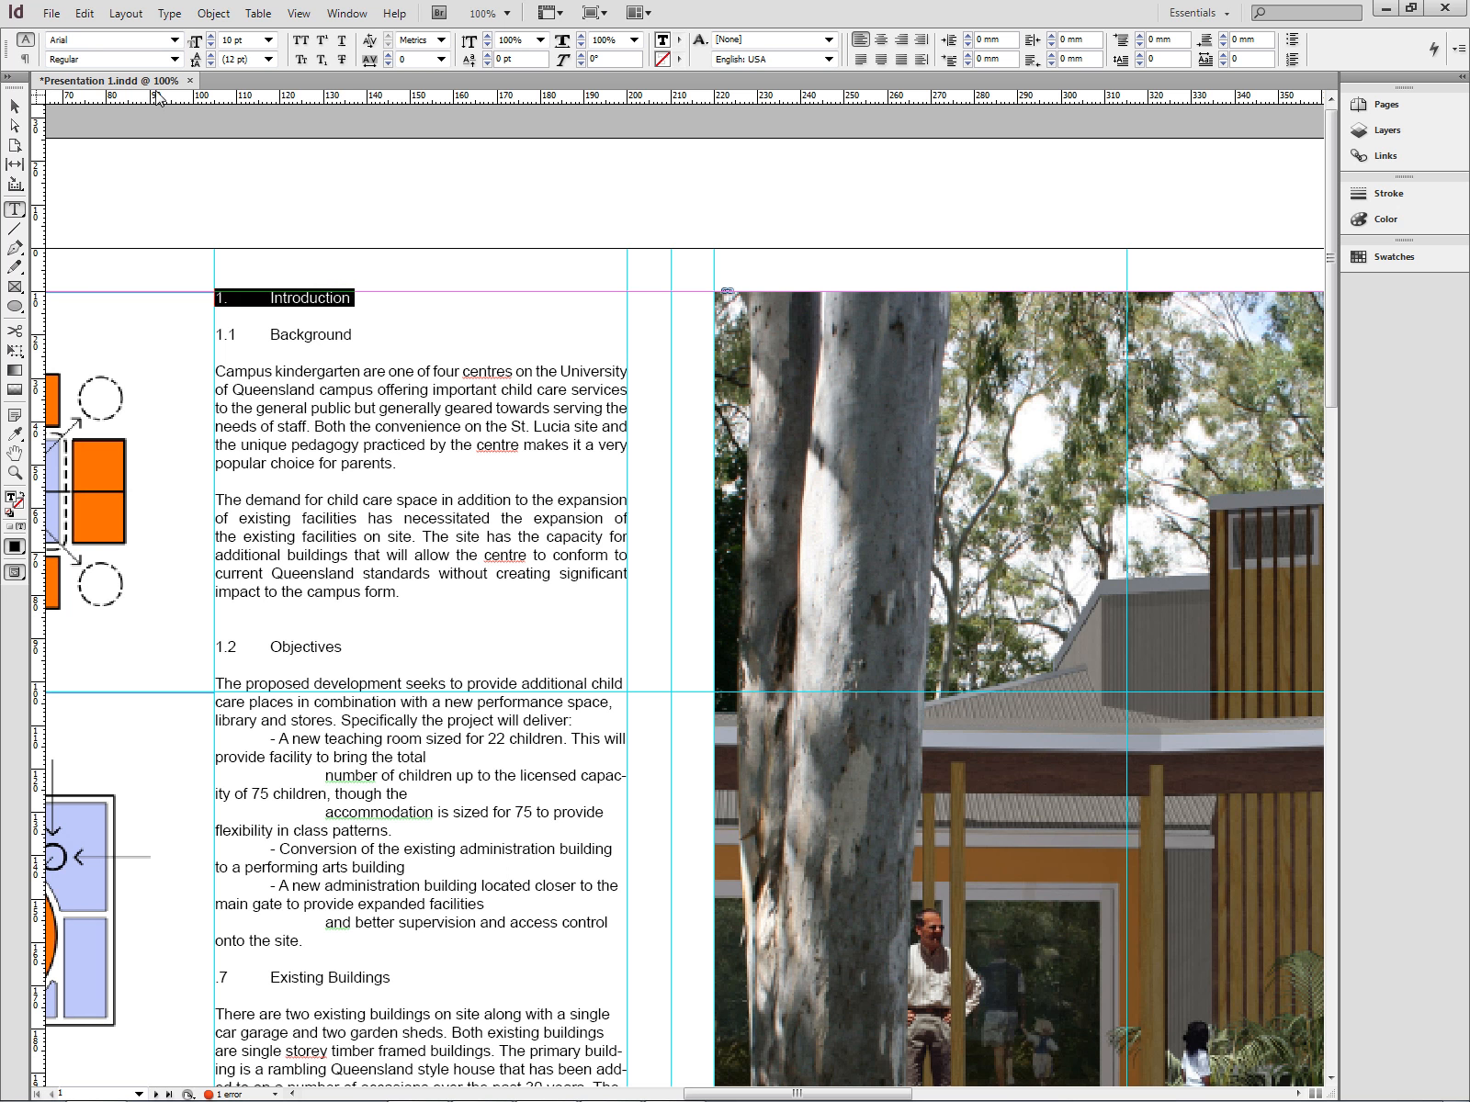
{"action": "left_click", "coordinate": [174, 59]}
{"action": "left_click", "coordinate": [160, 148]}
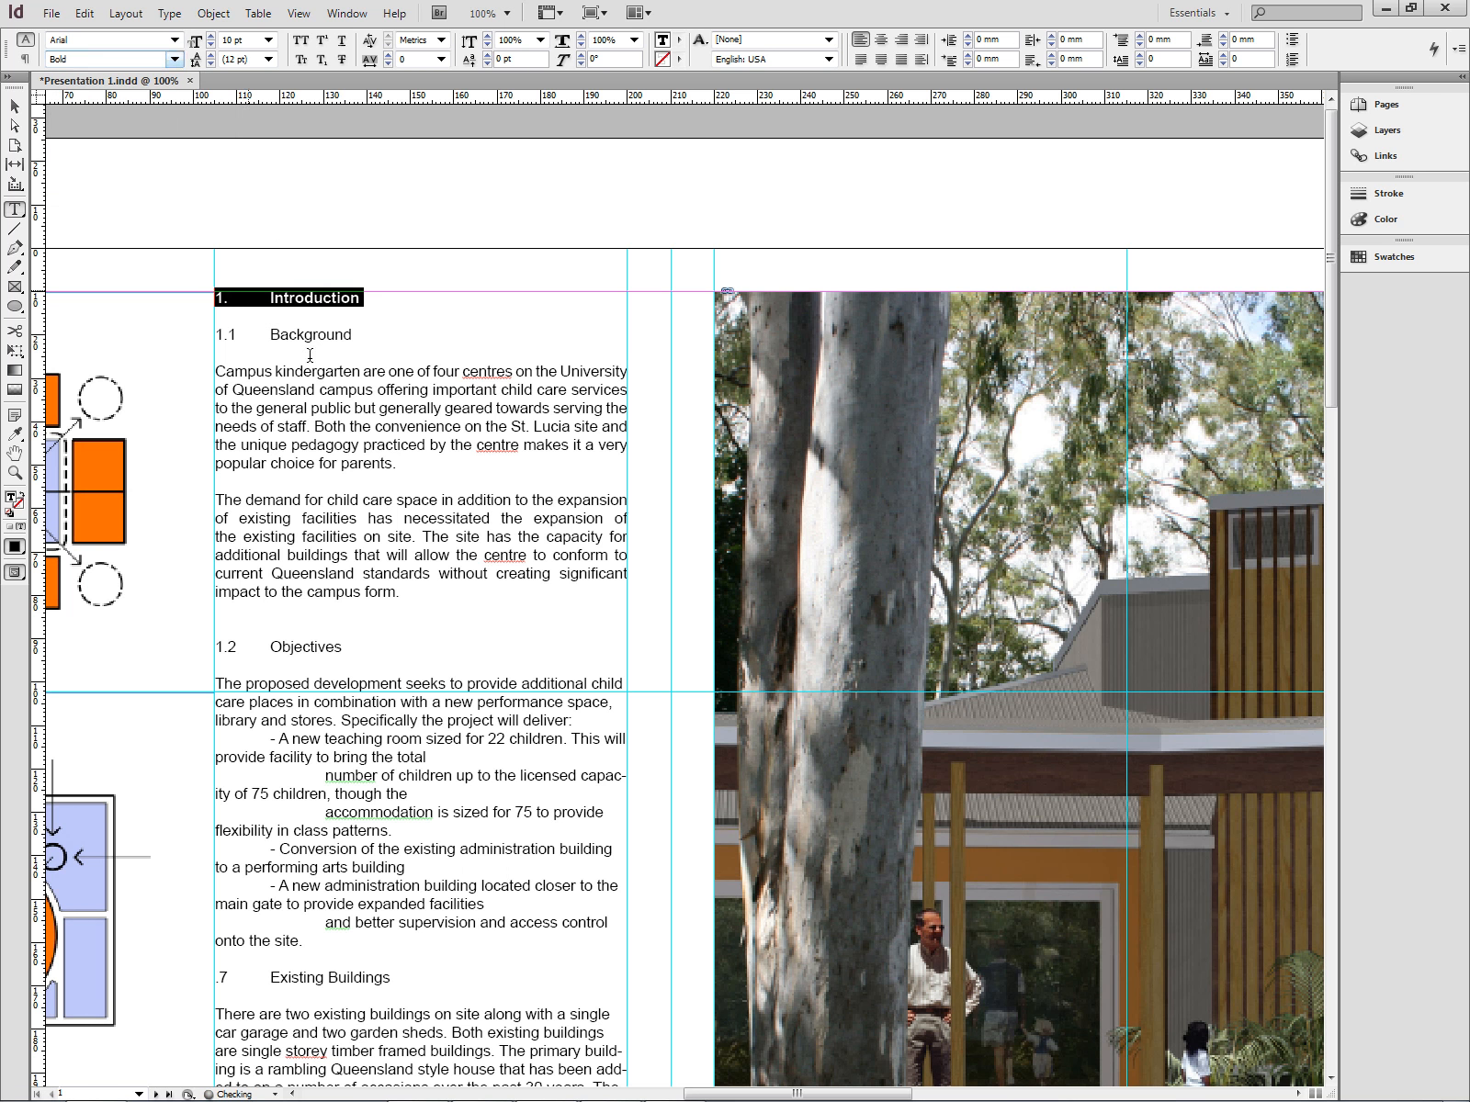
{"action": "left_click", "coordinate": [269, 40]}
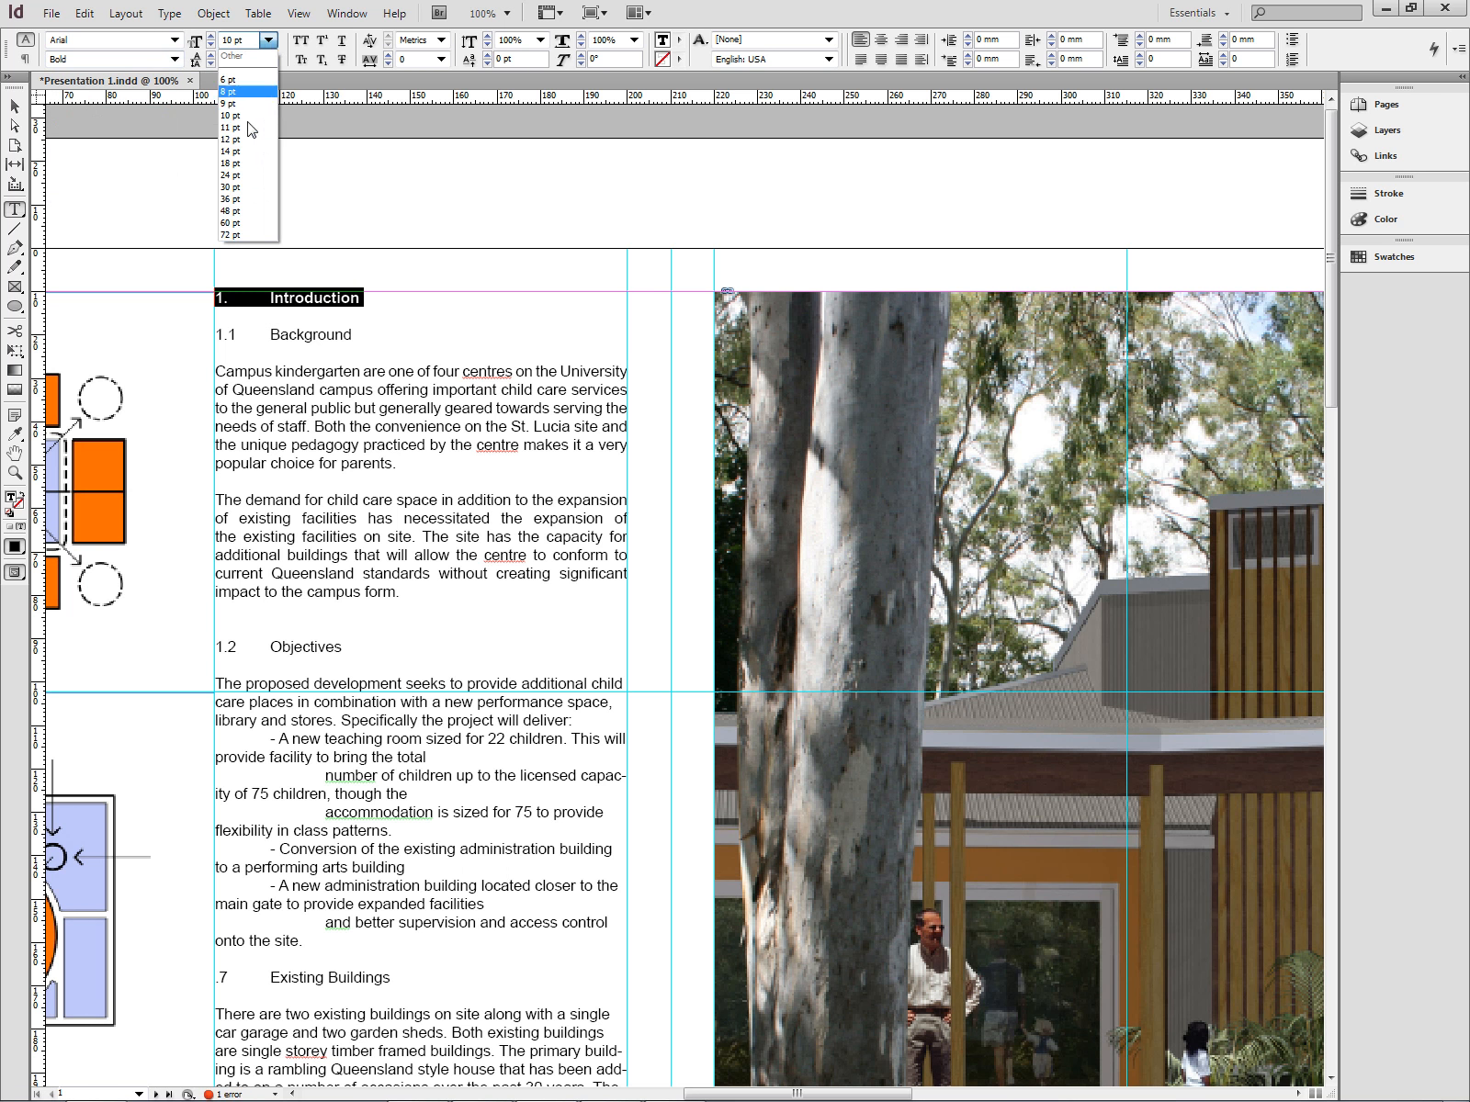
{"action": "left_click", "coordinate": [243, 152]}
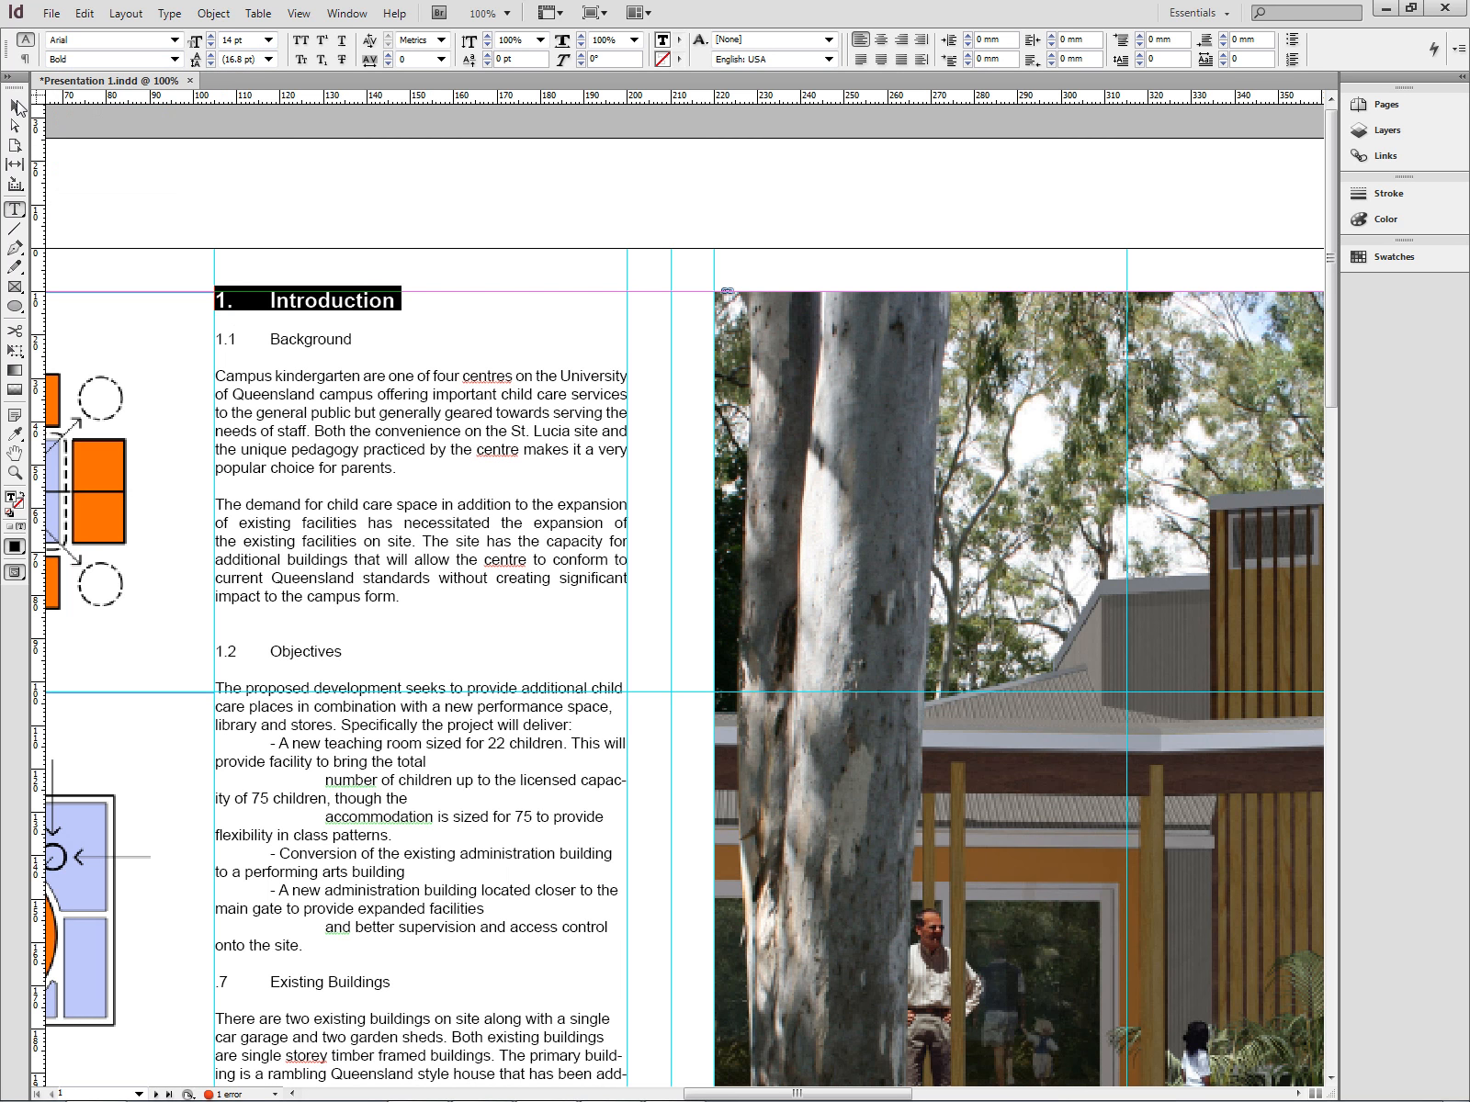
- Draw a text frame near the photo's bottom edge and enter the caption "Photo Montage from Pre Kindy Play Area"
{"action": "key", "text": "Escape"}
{"action": "left_click", "coordinate": [405, 231]}
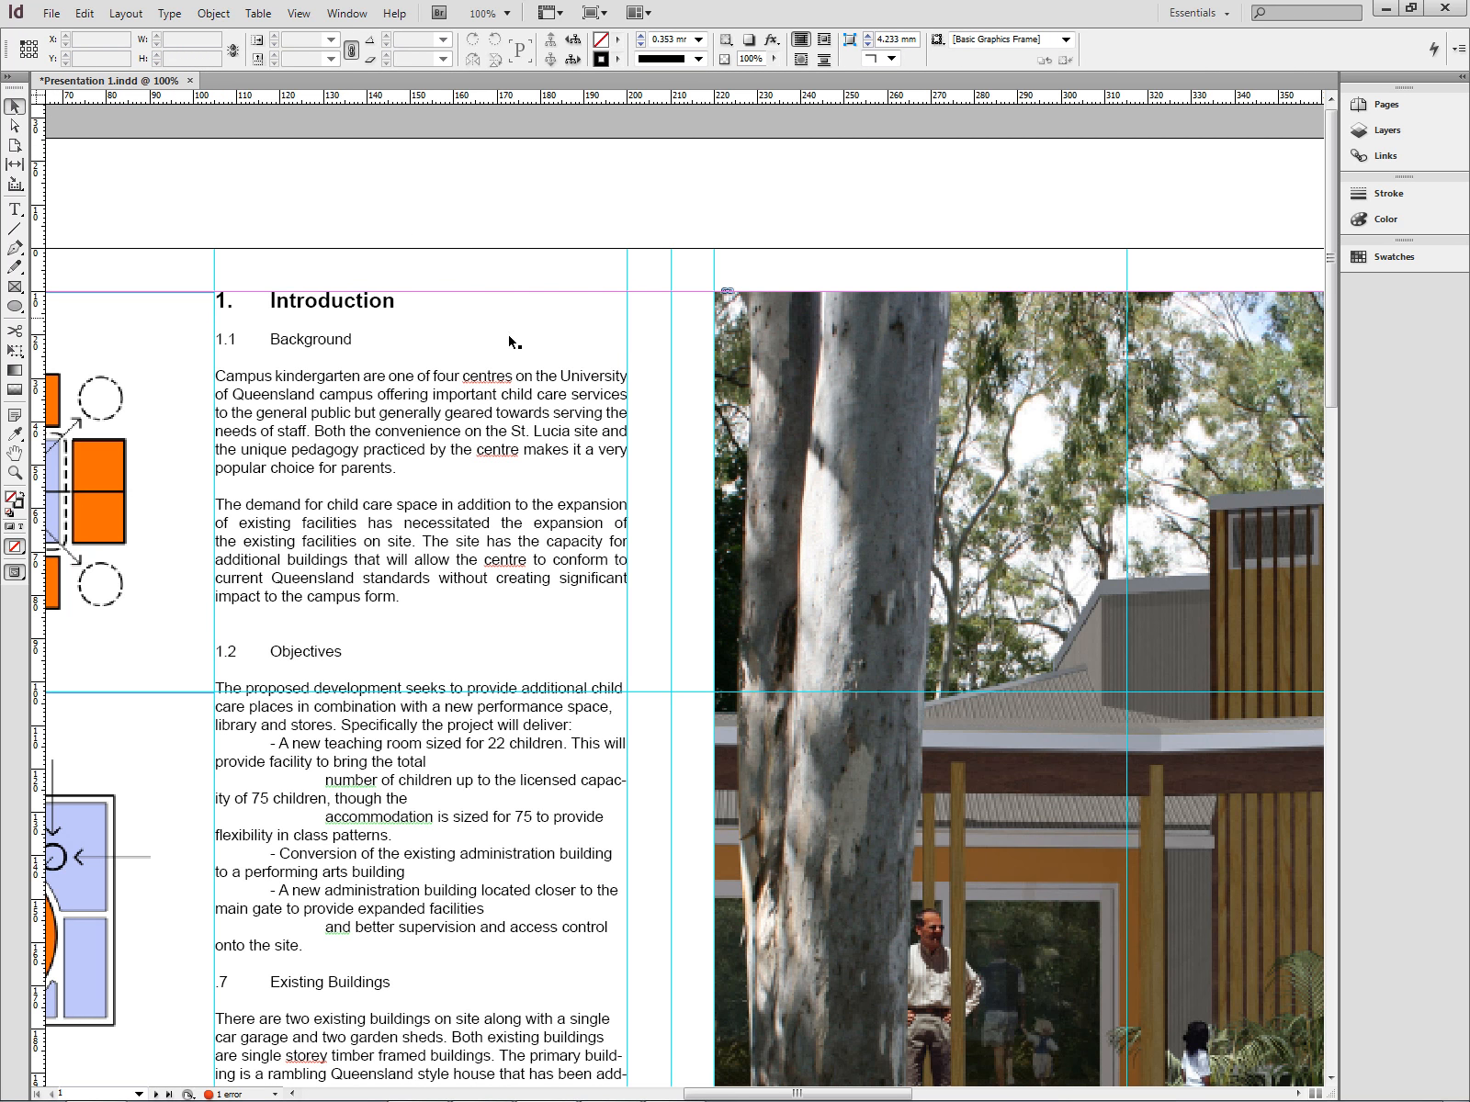
{"action": "scroll", "coordinate": [578, 384], "scroll_direction": "down", "scroll_amount": 10}
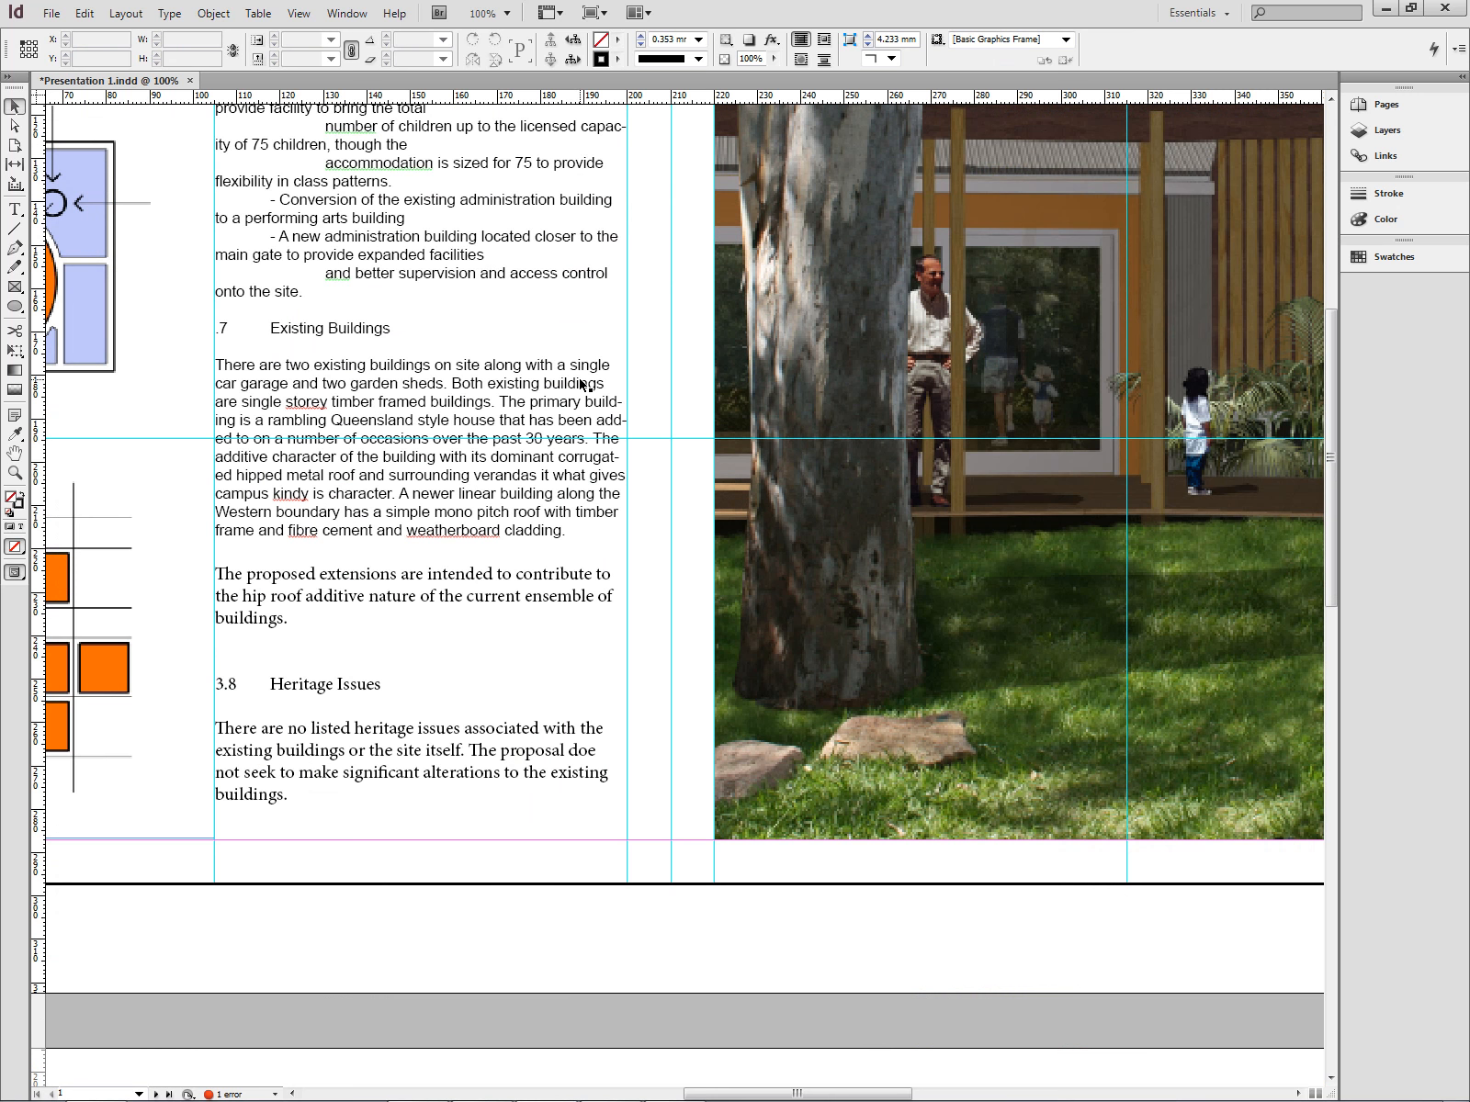
{"action": "scroll", "coordinate": [580, 379], "scroll_direction": "up", "scroll_amount": 3}
{"action": "scroll", "coordinate": [580, 379], "scroll_direction": "down", "scroll_amount": 3}
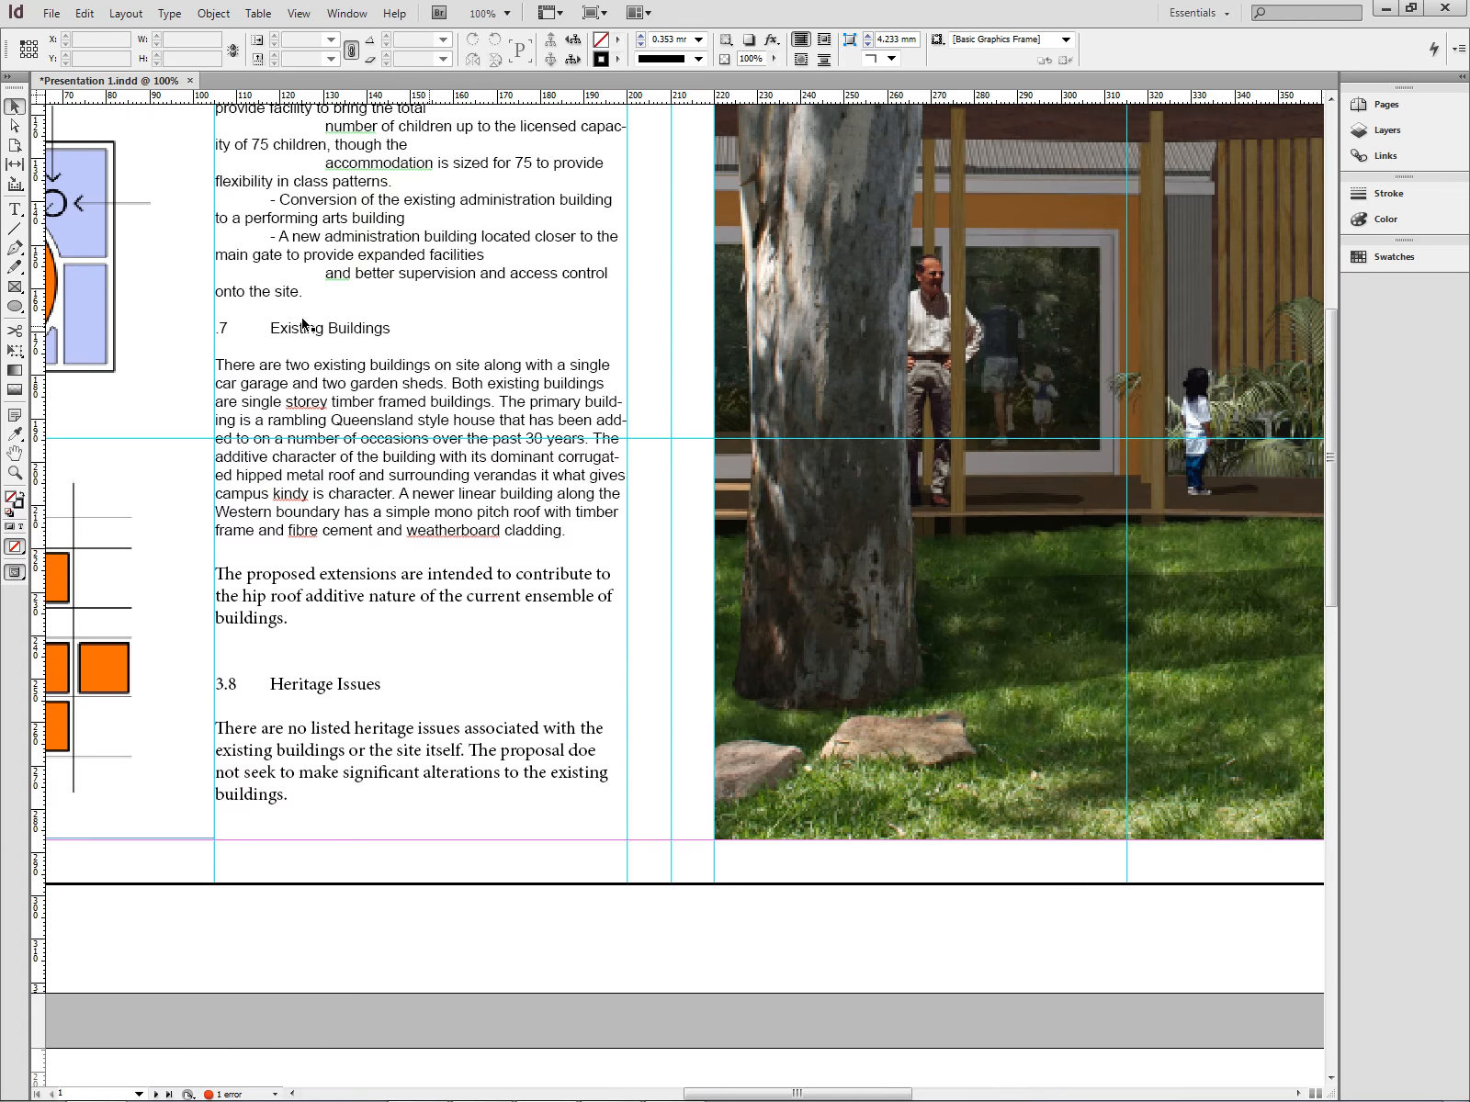
{"action": "left_click", "coordinate": [15, 209]}
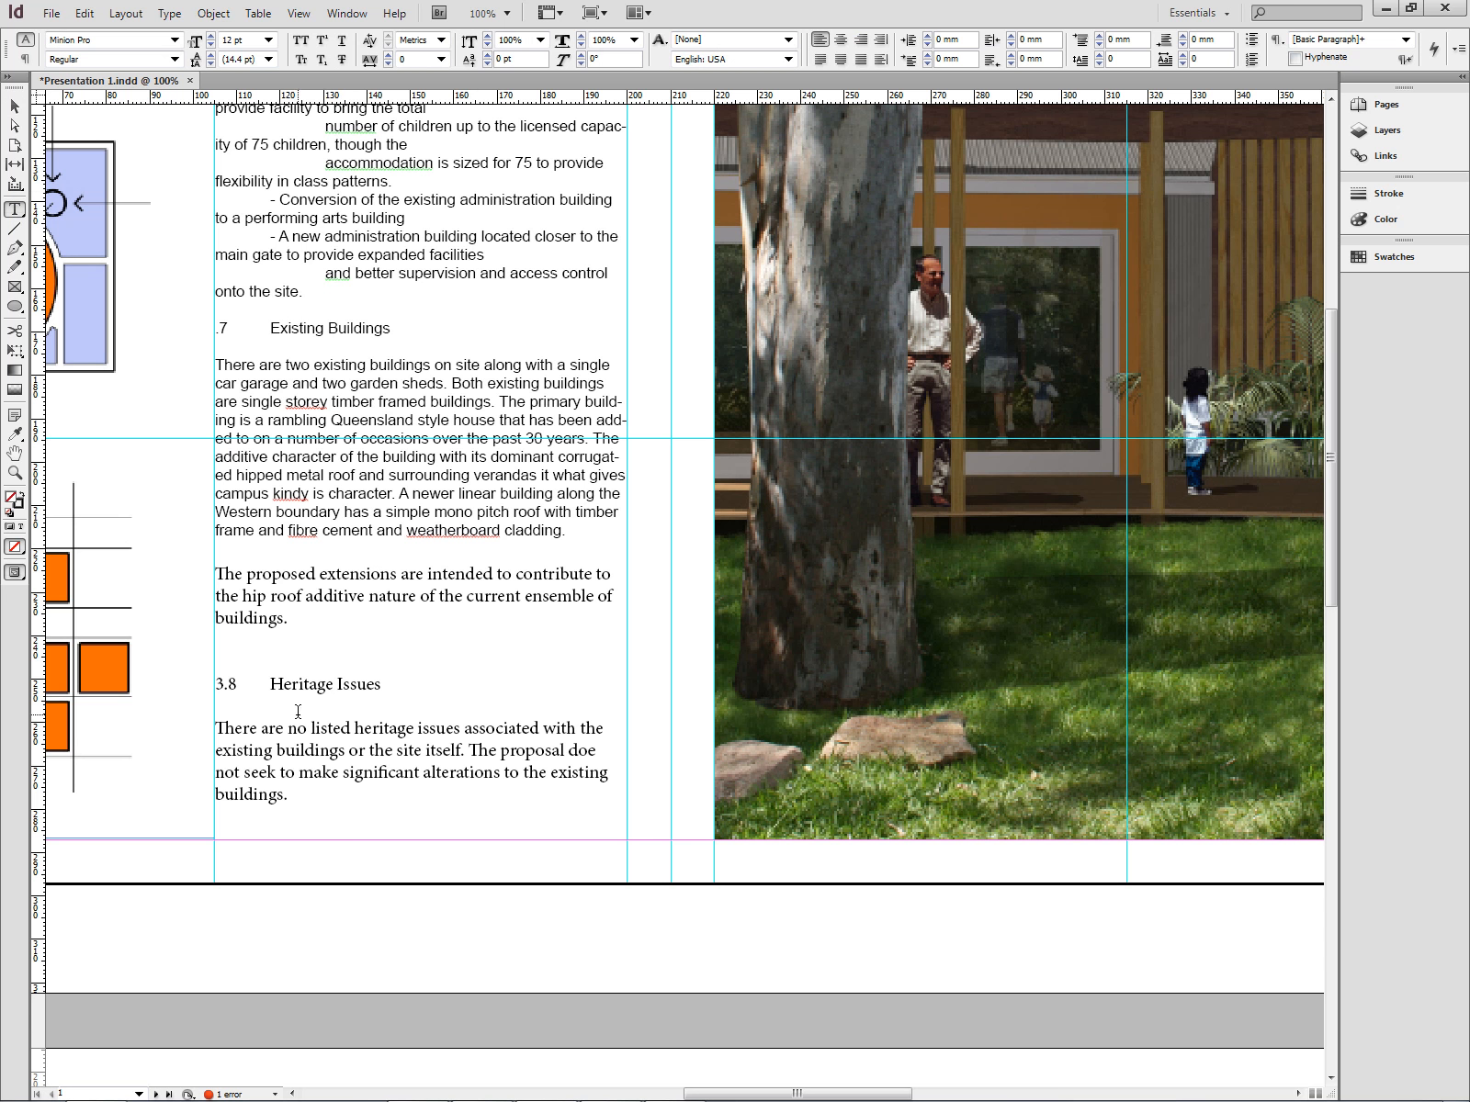
{"action": "left_click_drag", "start_coordinate": [764, 758], "coordinate": [1055, 810]}
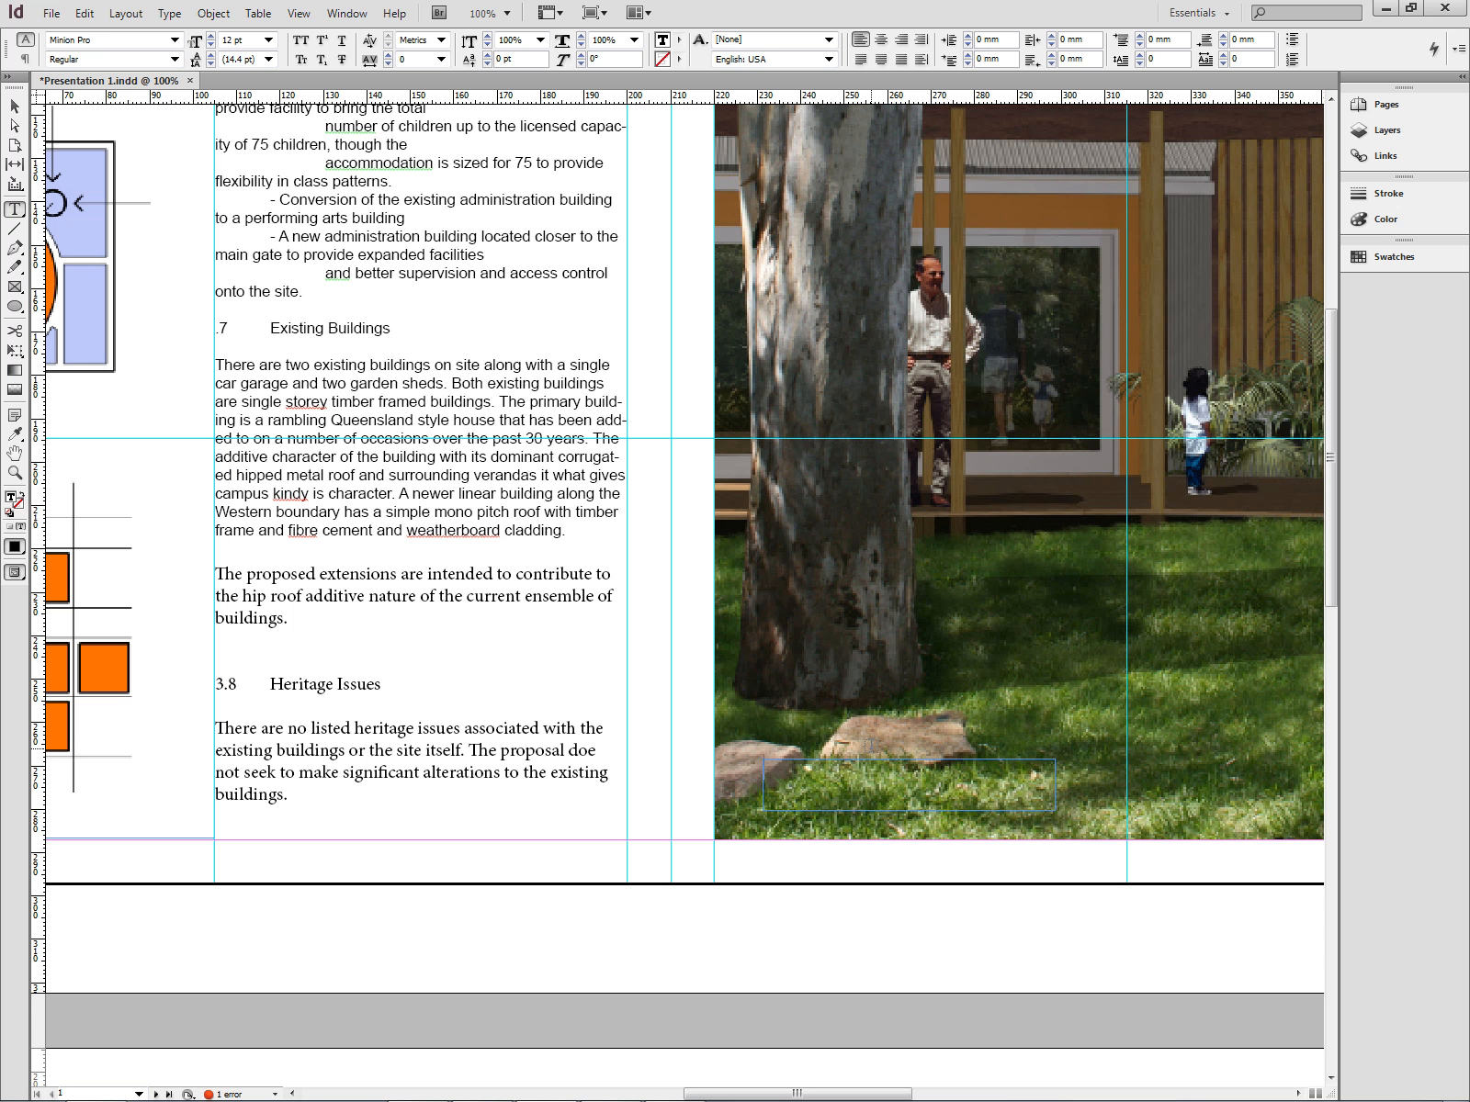
{"action": "type", "text": "Photo Montage from Pre Kindy"}
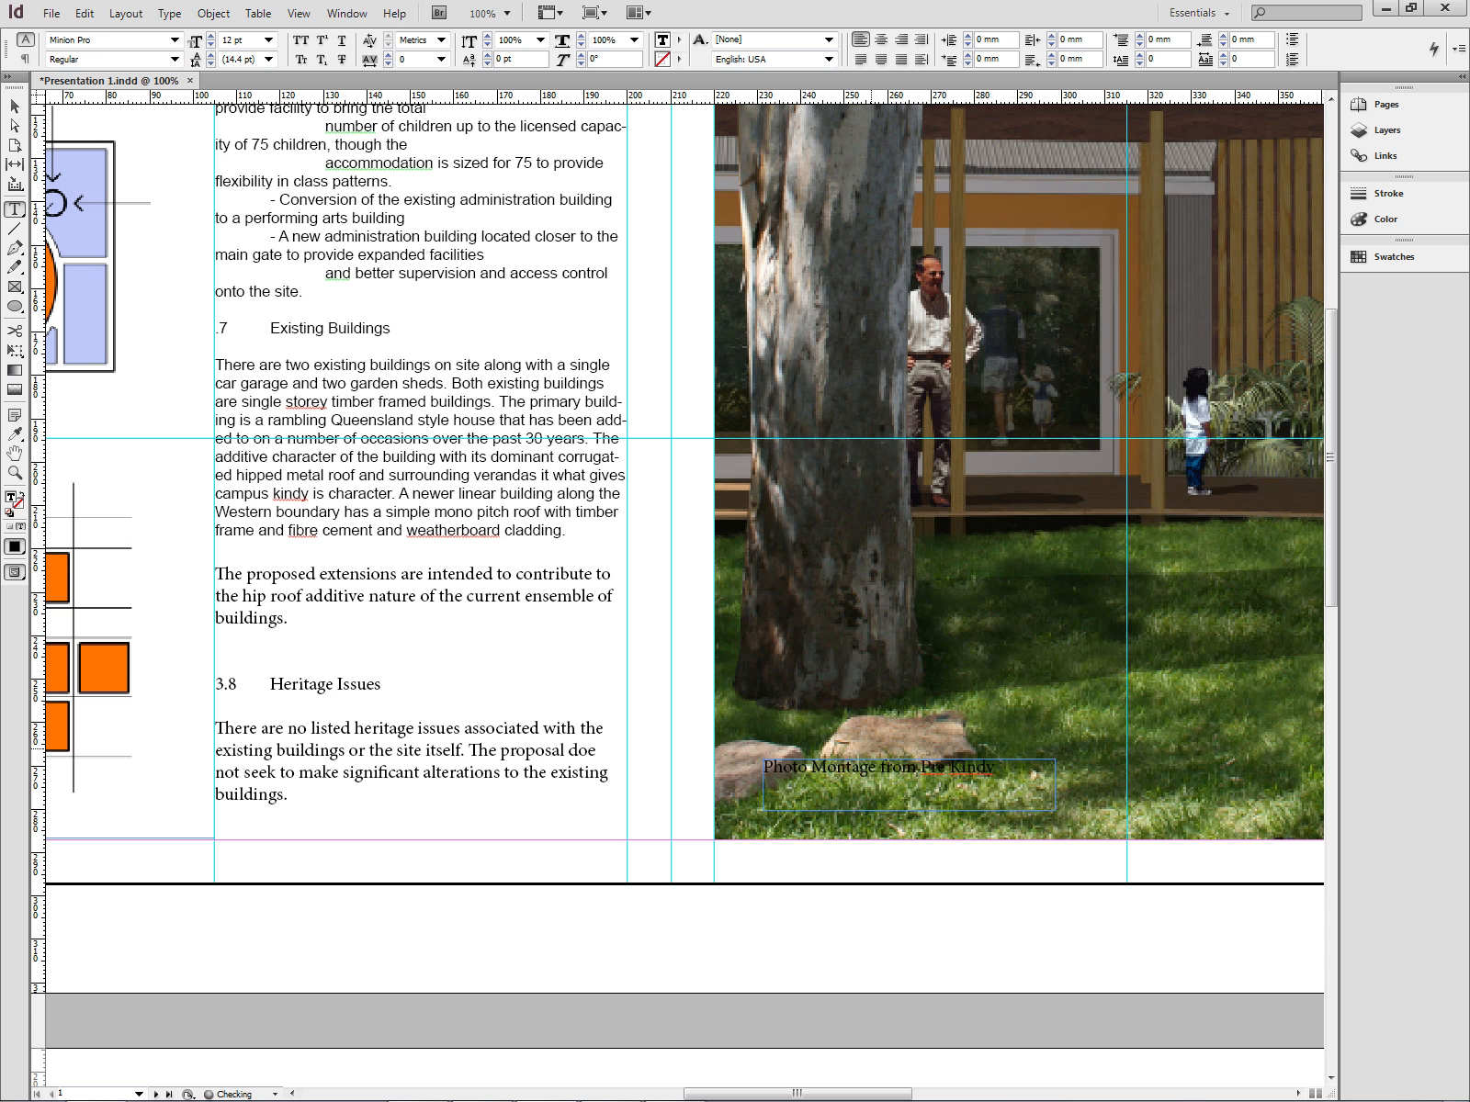
{"action": "type", "text": "rea"}
- Format the whole caption as Arial Bold with the Paper swatch as its text colour
{"action": "key", "text": "ctrl+a"}
{"action": "left_click", "coordinate": [173, 39]}
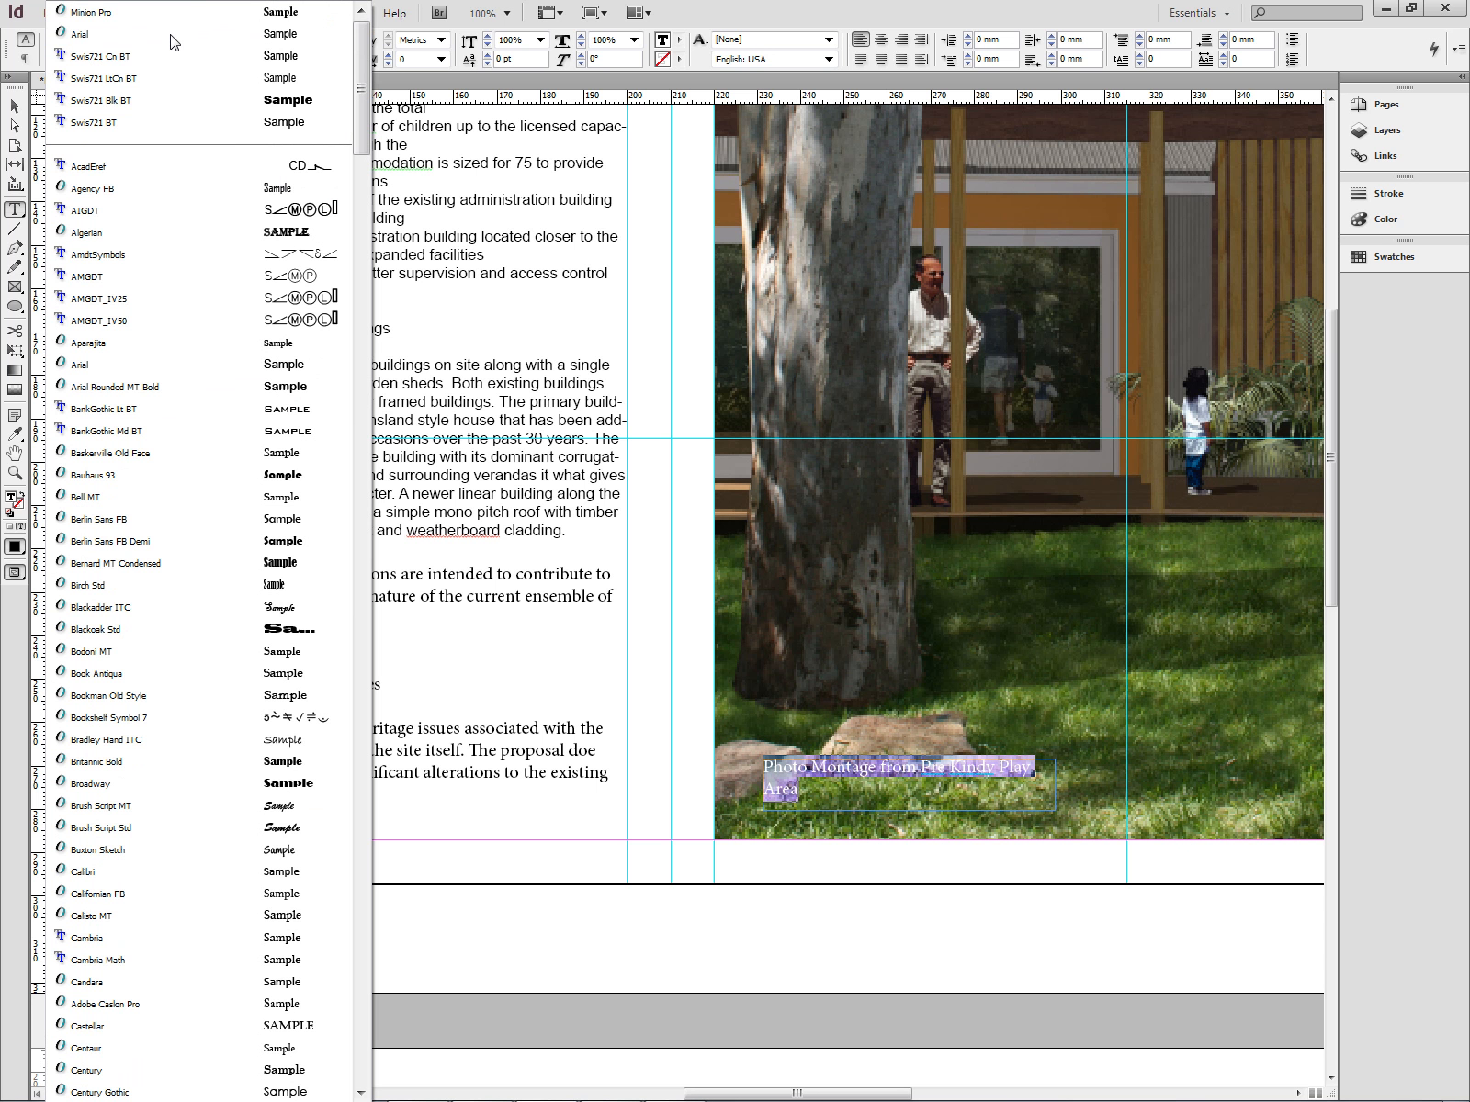
{"action": "left_click", "coordinate": [166, 365]}
{"action": "left_click", "coordinate": [173, 59]}
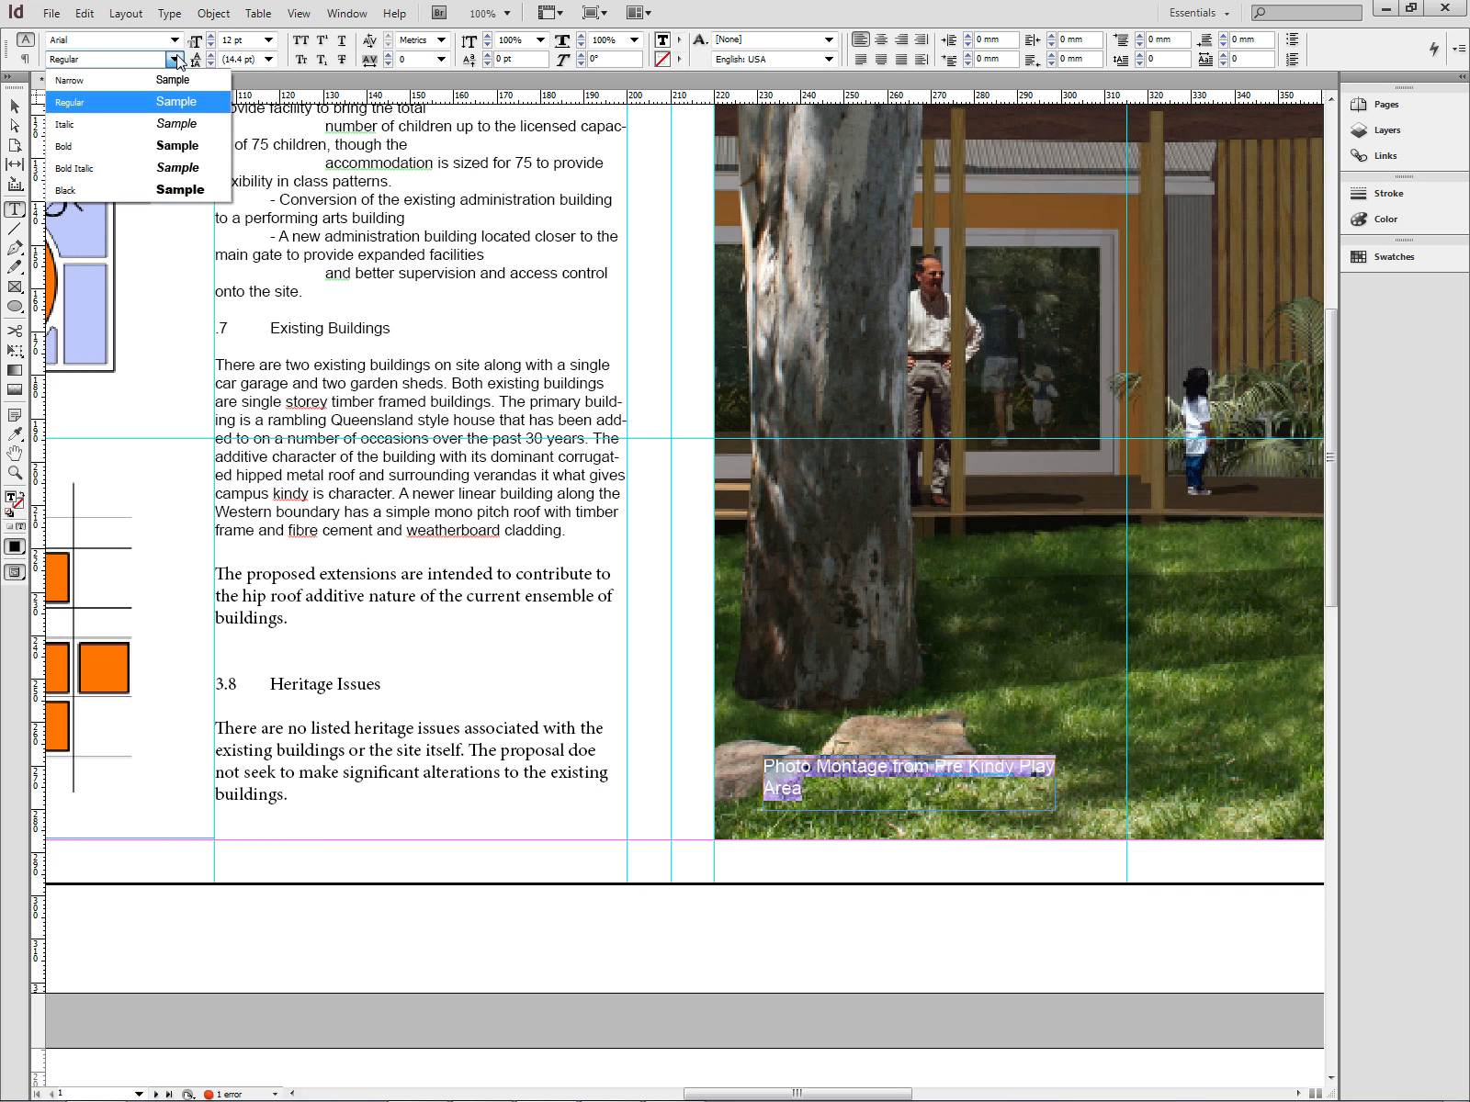
{"action": "left_click", "coordinate": [143, 156]}
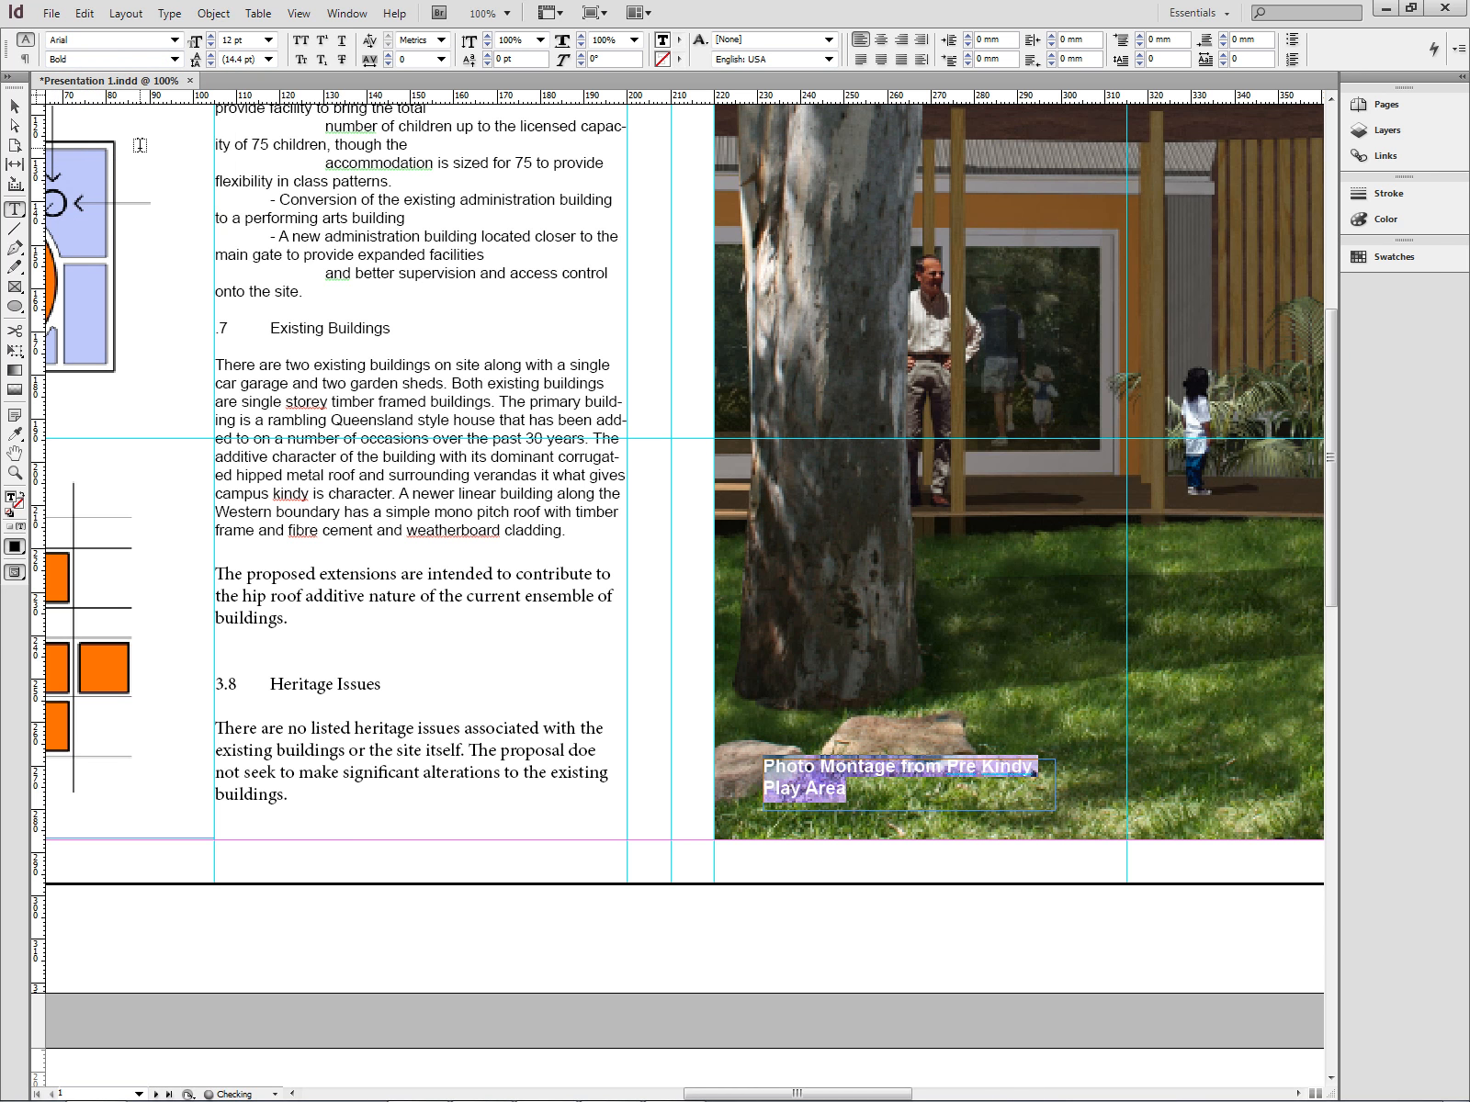
{"action": "left_click", "coordinate": [677, 42]}
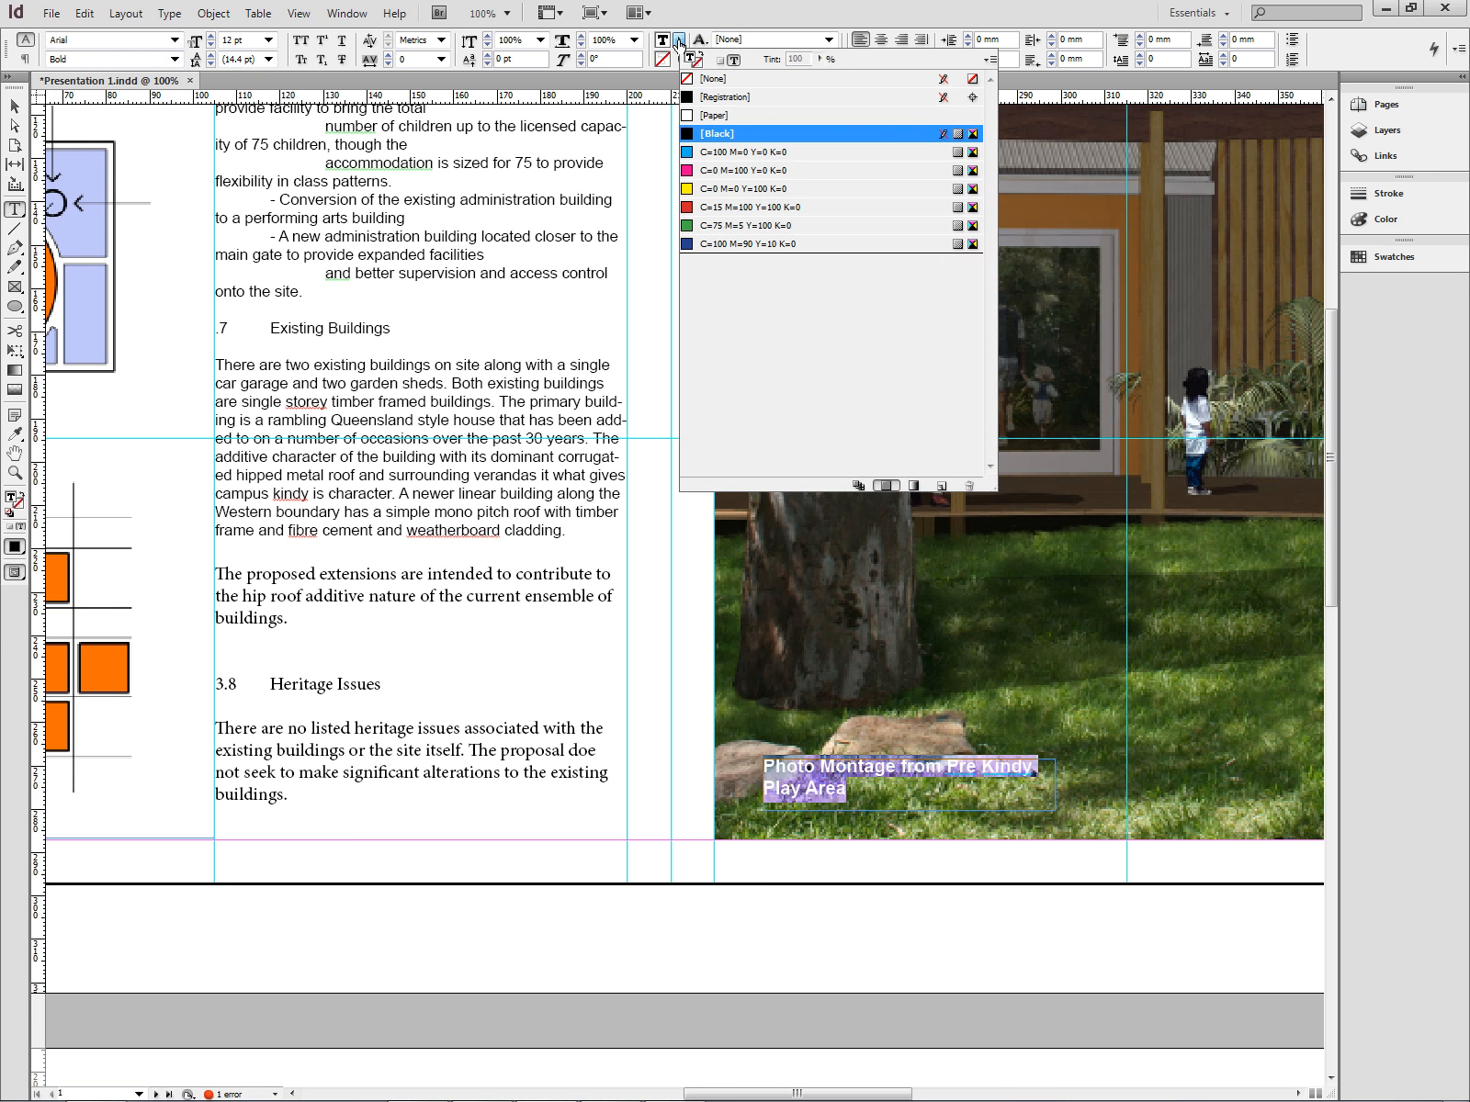
{"action": "left_click", "coordinate": [709, 114]}
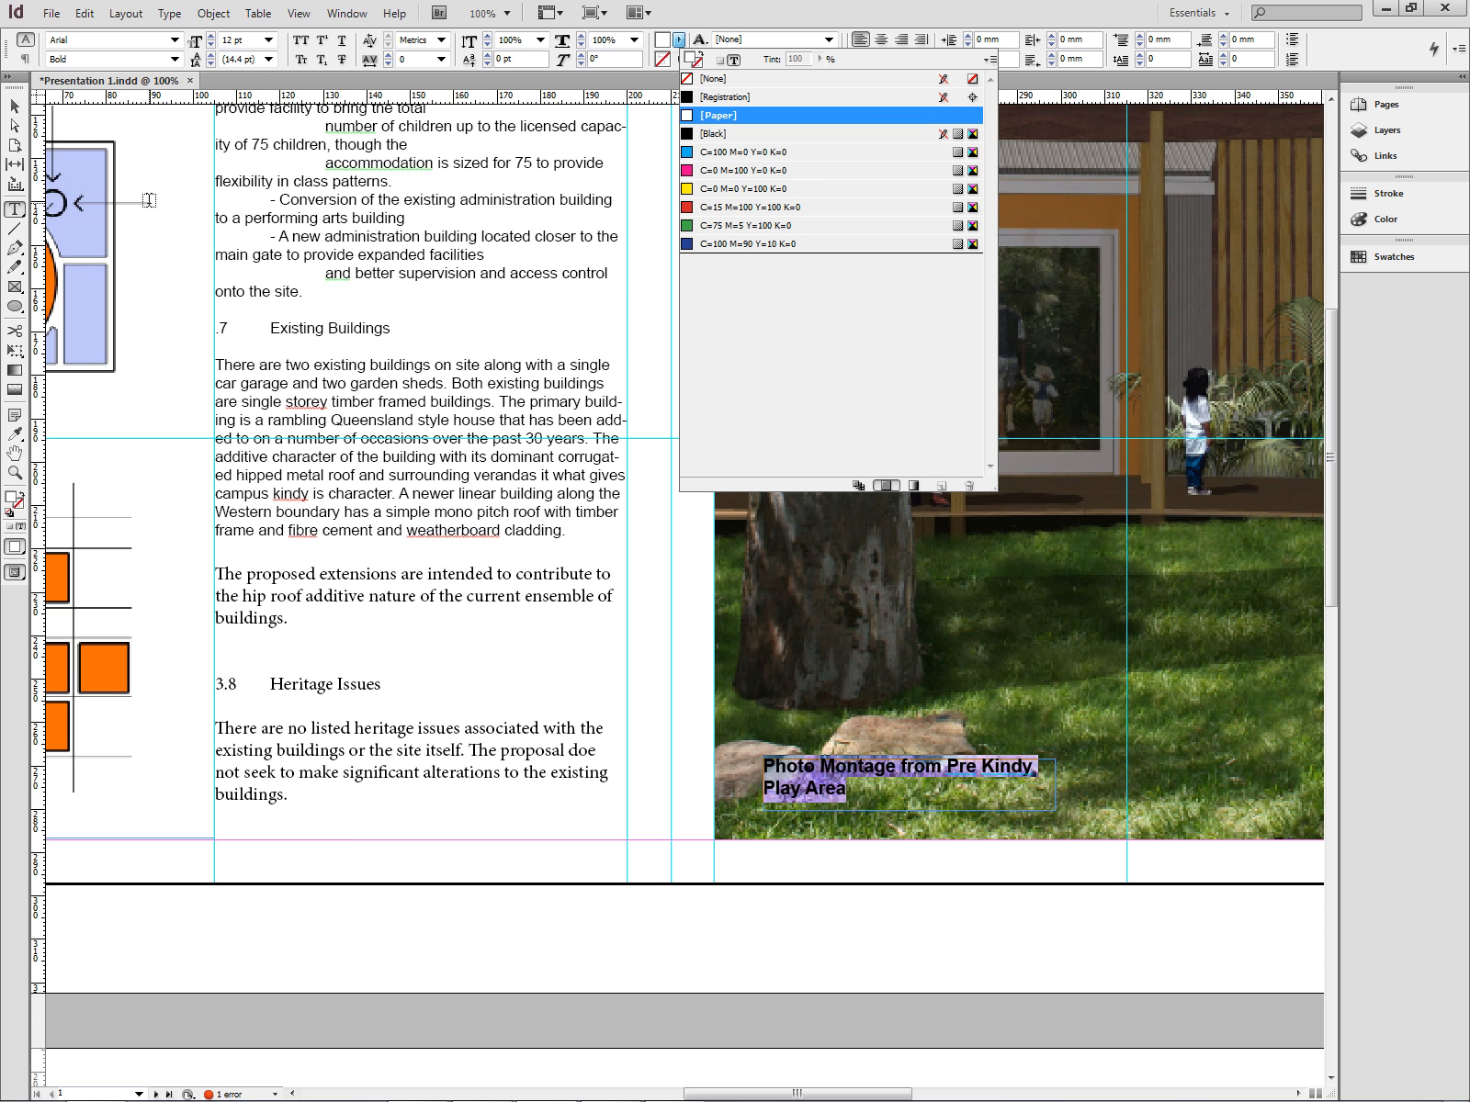
{"action": "key", "text": "Escape"}
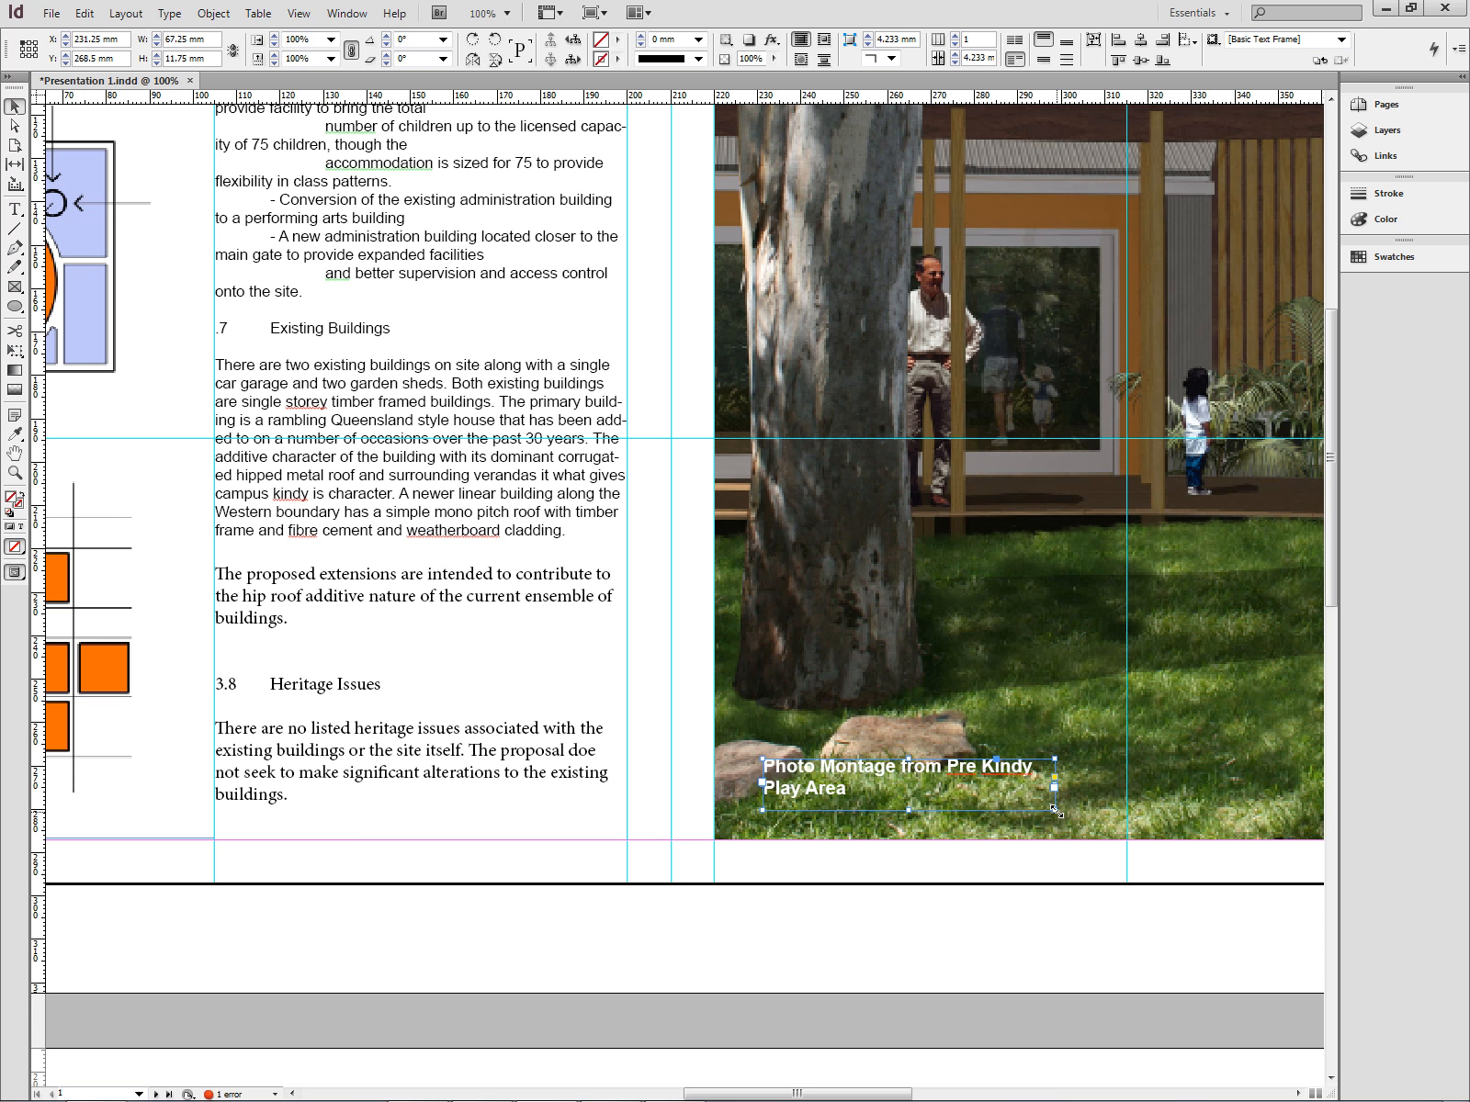
- Widen the caption frame to about 100 mm so it fits one line and move it to the photo's lower-left corner
{"action": "left_click_drag", "start_coordinate": [1056, 809], "coordinate": [1194, 798]}
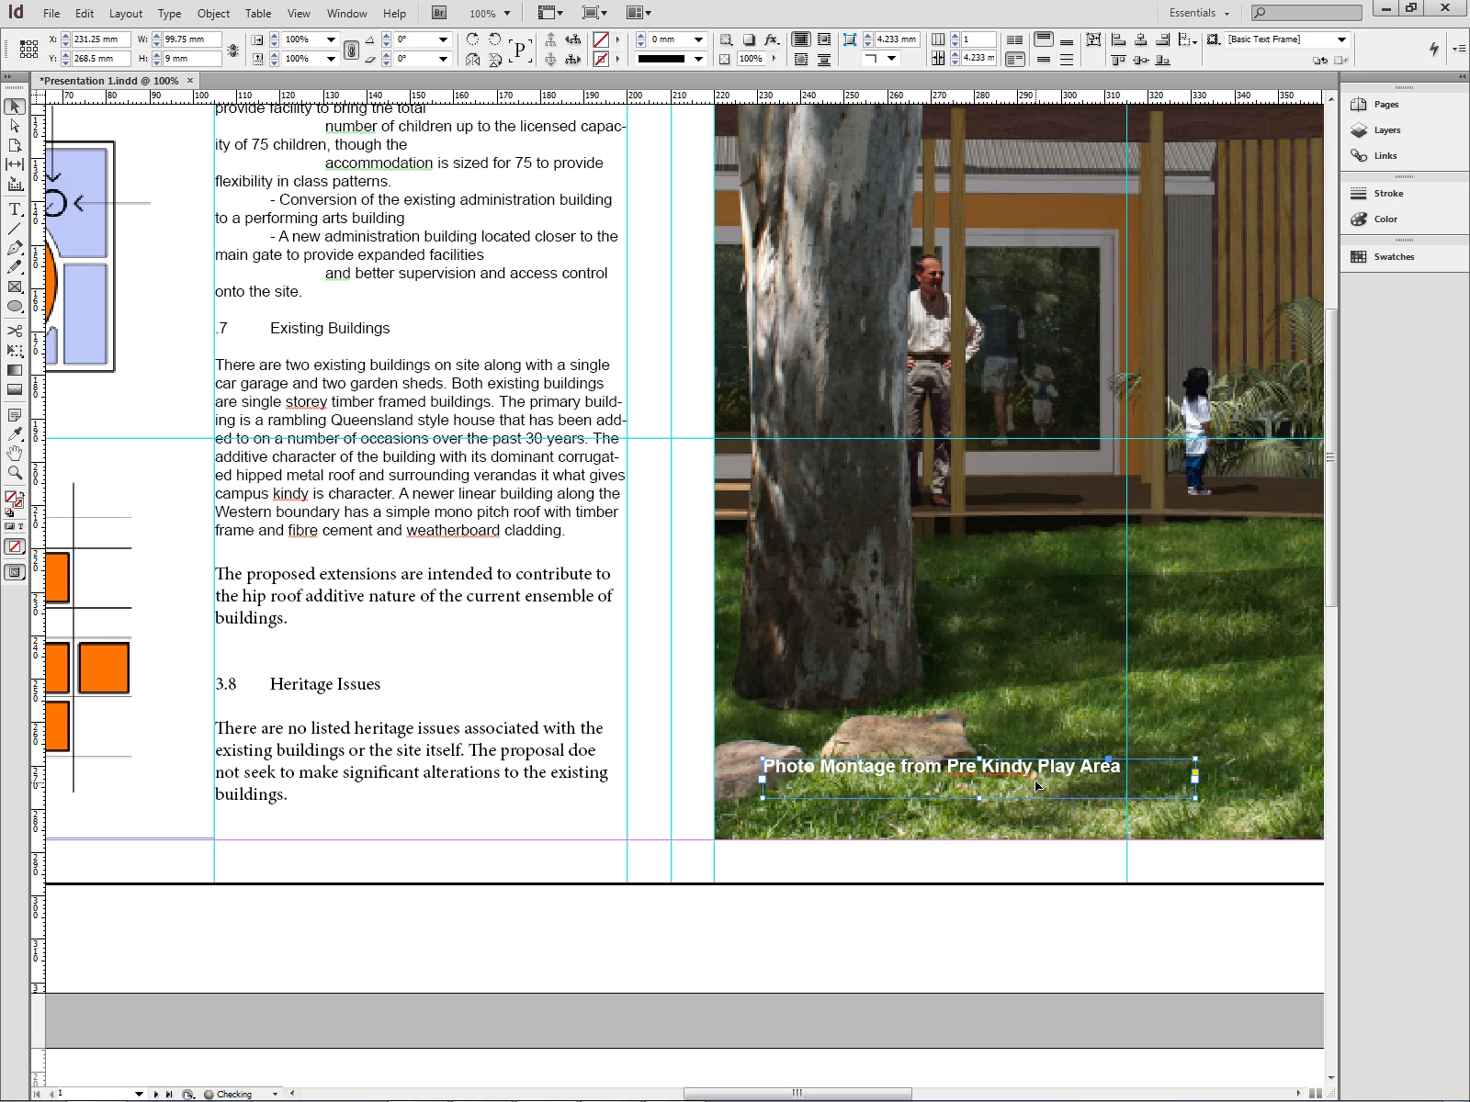
{"action": "left_click_drag", "start_coordinate": [1048, 774], "coordinate": [966, 816]}
{"action": "left_click", "coordinate": [939, 859]}
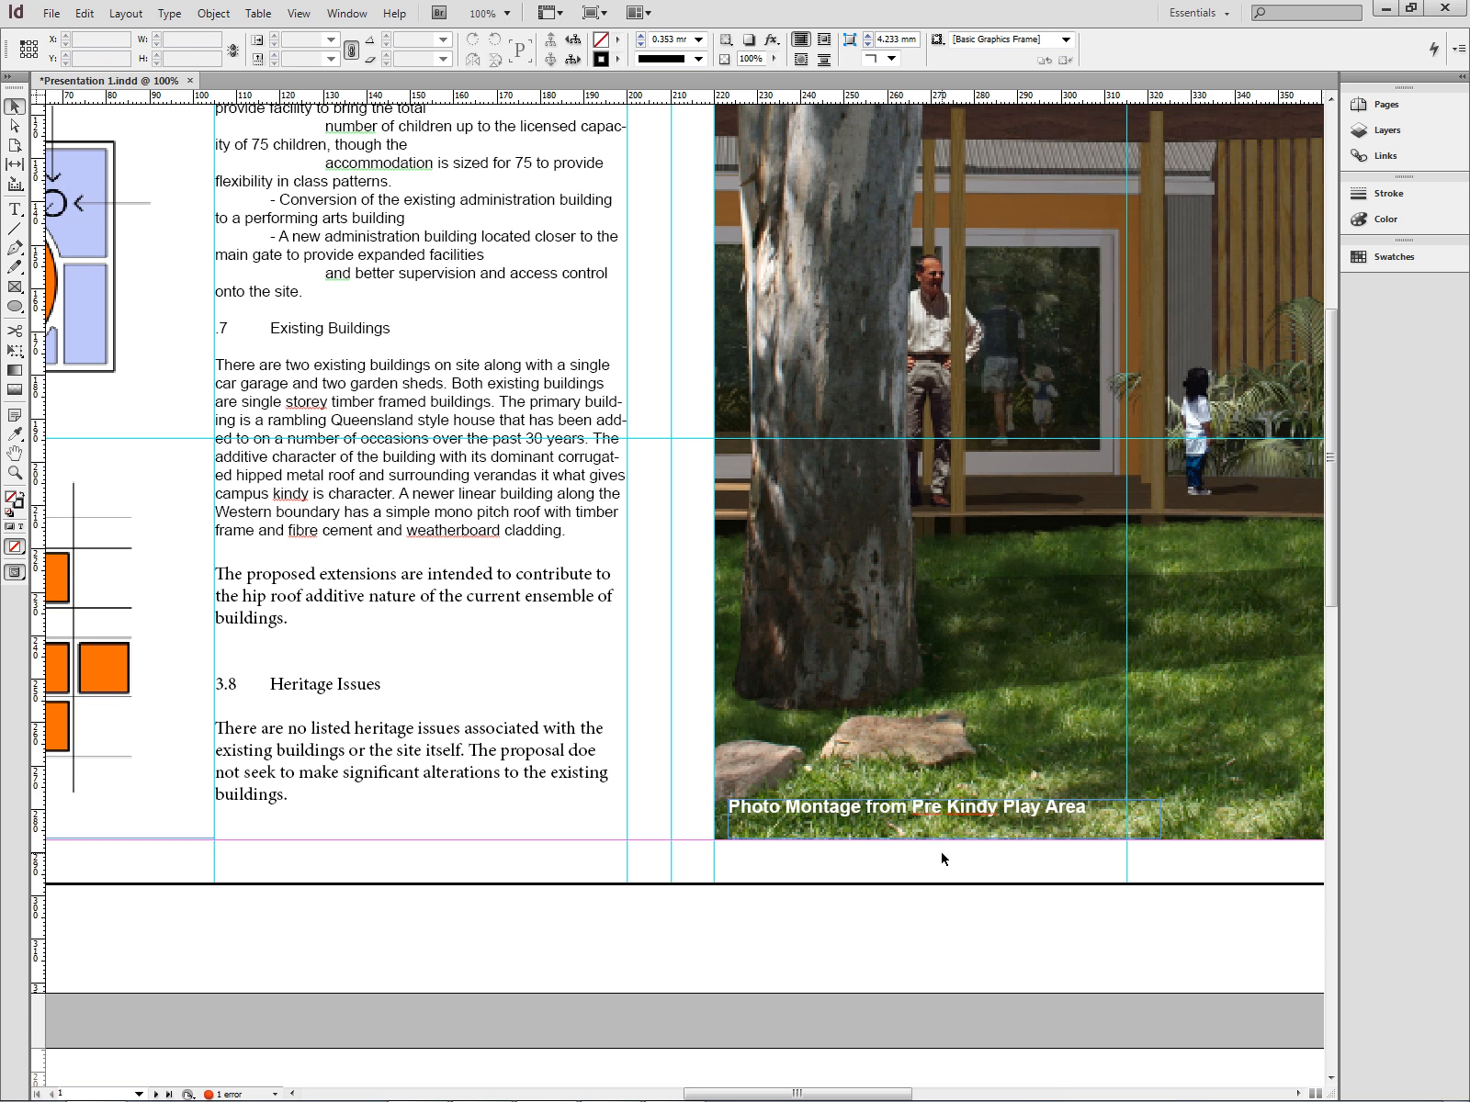
- Fit the page in the window and send the caption frame to the back
{"action": "key", "text": "ctrl+0"}
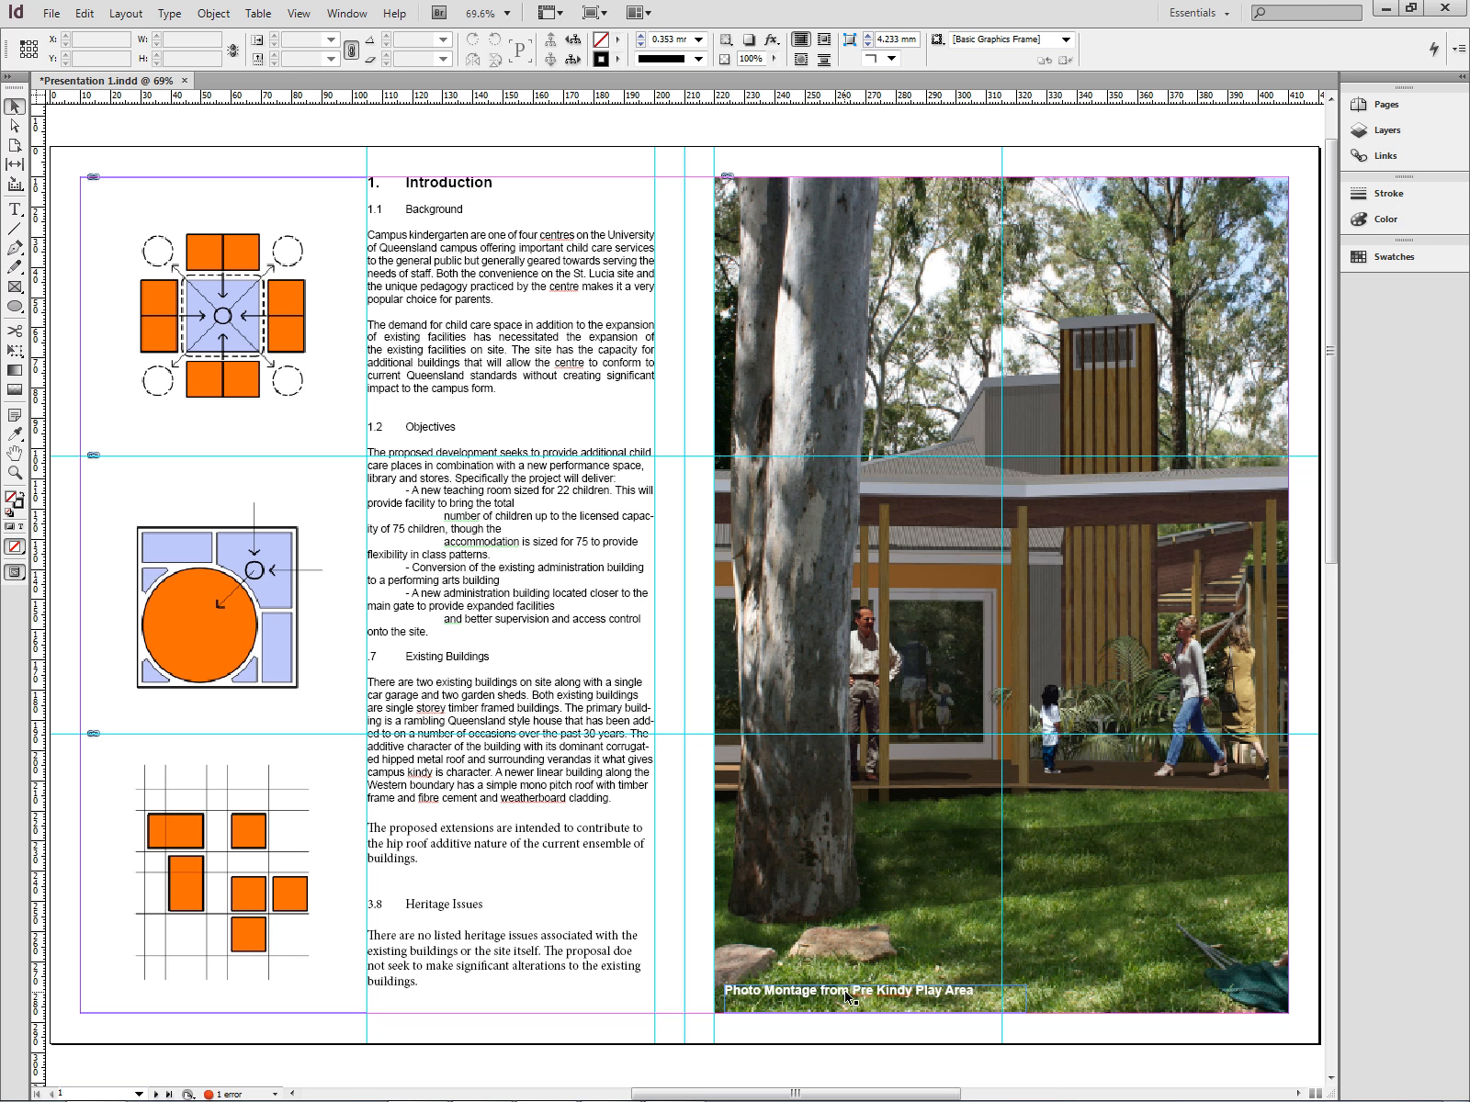
{"action": "left_click", "coordinate": [847, 995]}
{"action": "right_click", "coordinate": [847, 995]}
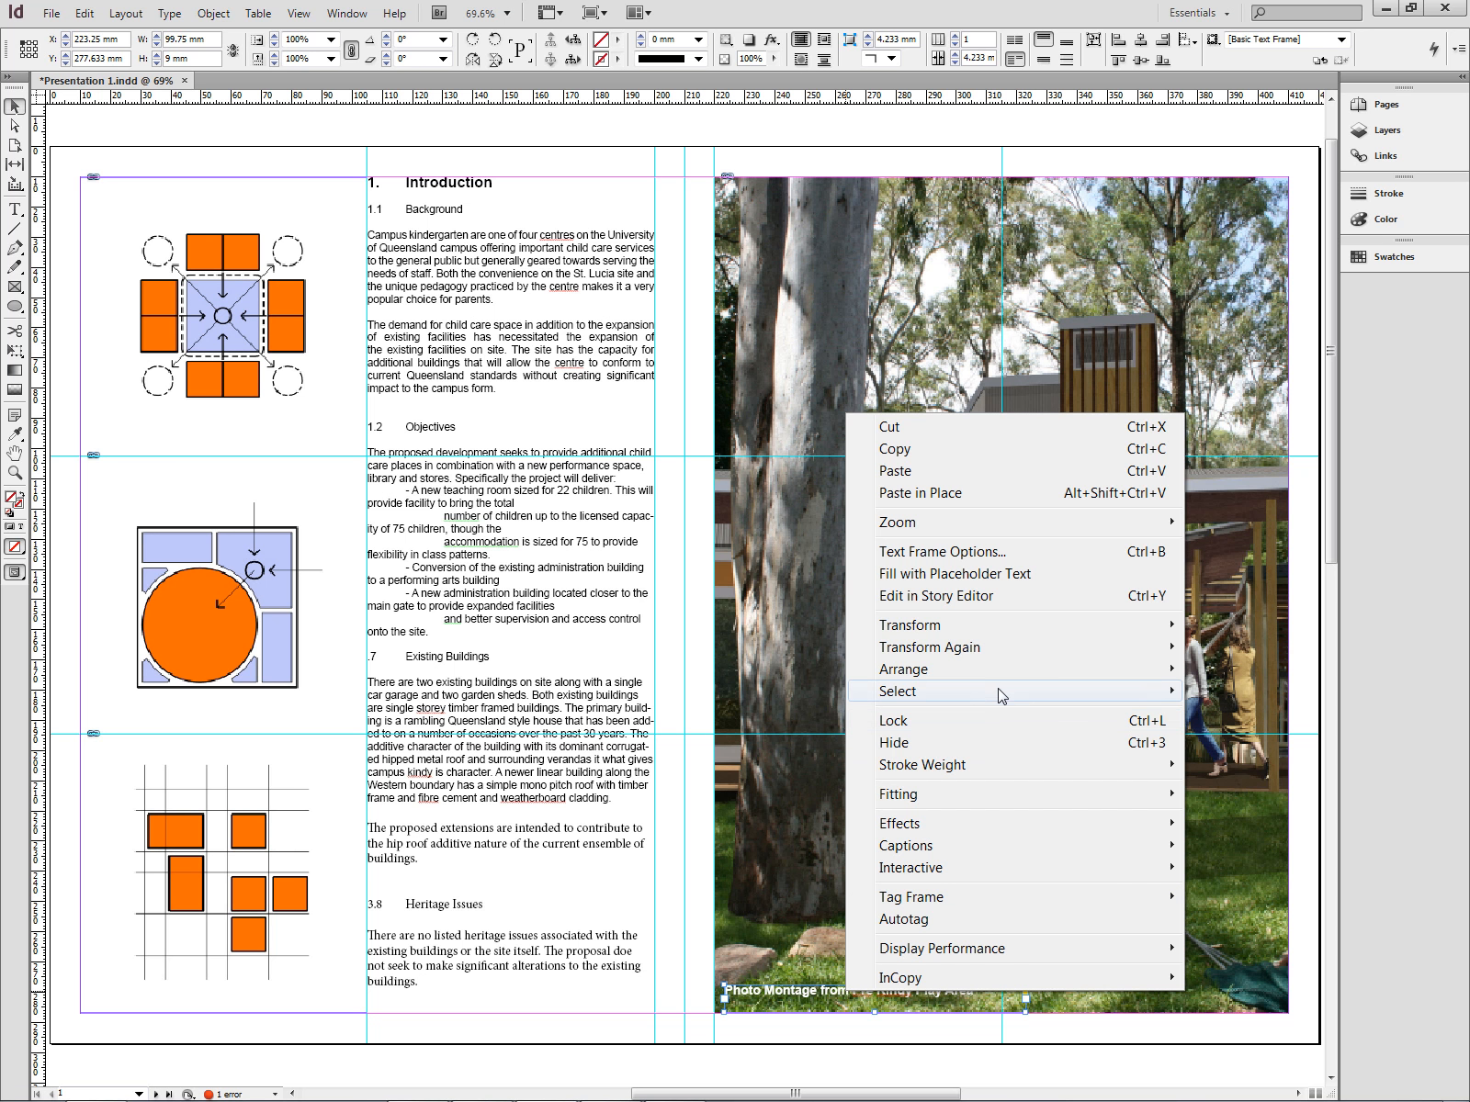
{"action": "mouse_move", "coordinate": [1010, 678]}
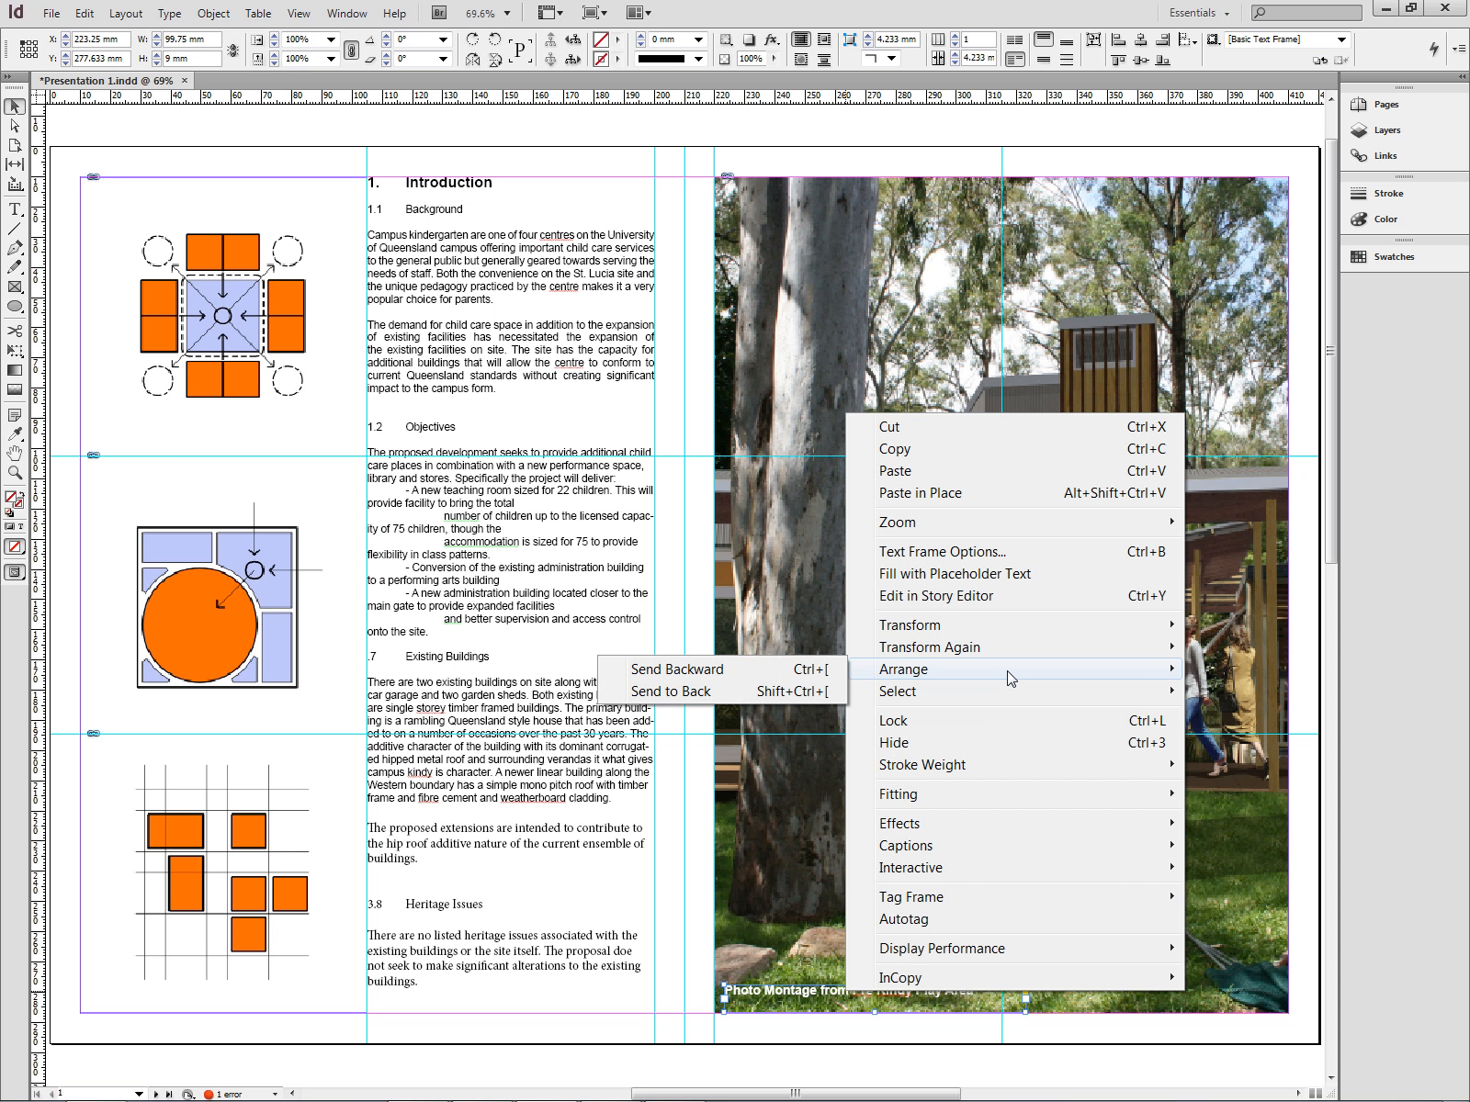
{"action": "left_click", "coordinate": [715, 692]}
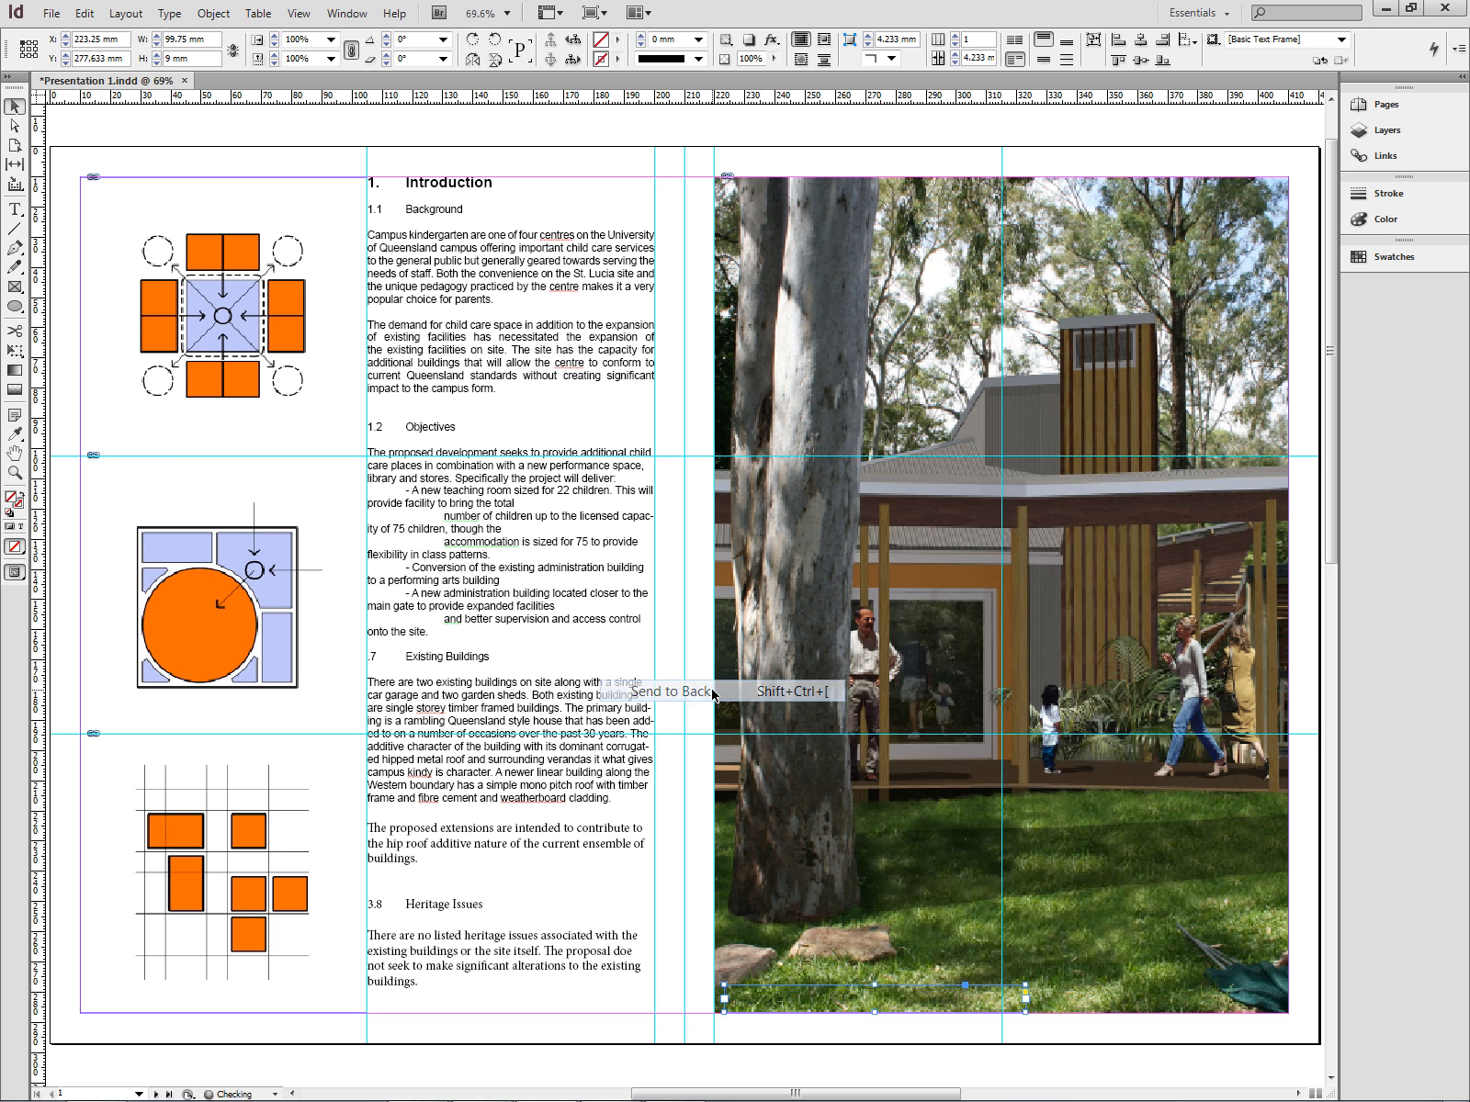
- Send the photo frame to the back so the caption text frame sits in front of the photo
{"action": "left_click", "coordinate": [824, 1041]}
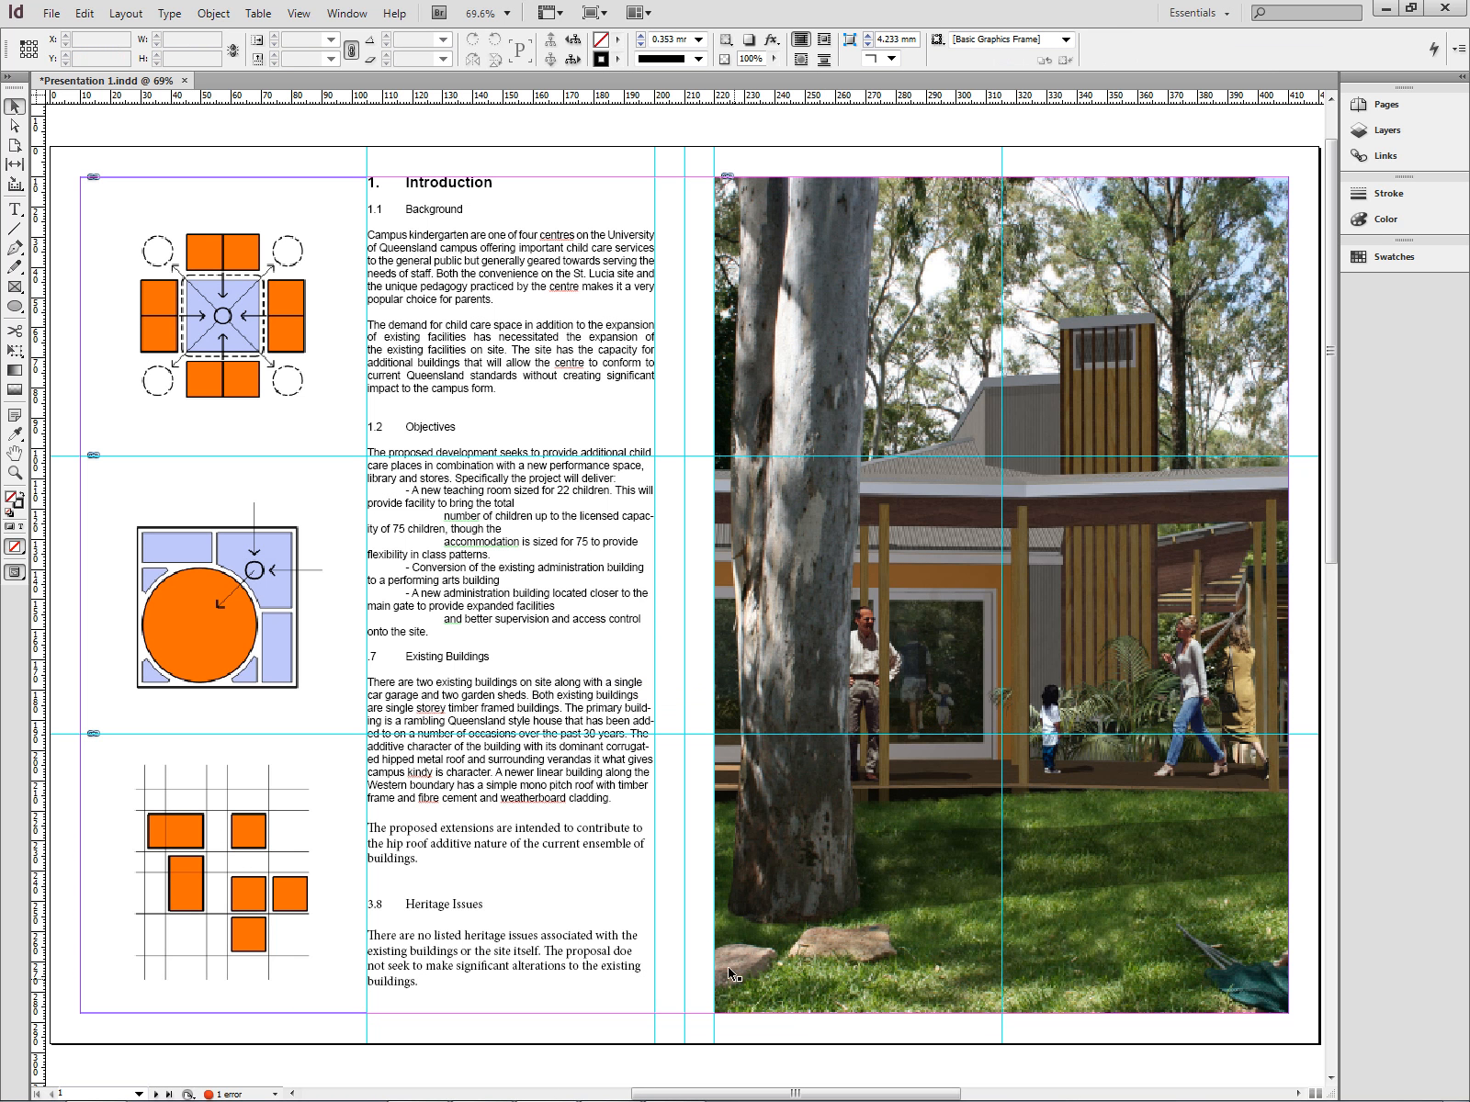
{"action": "left_click_drag", "start_coordinate": [707, 957], "coordinate": [1047, 1043]}
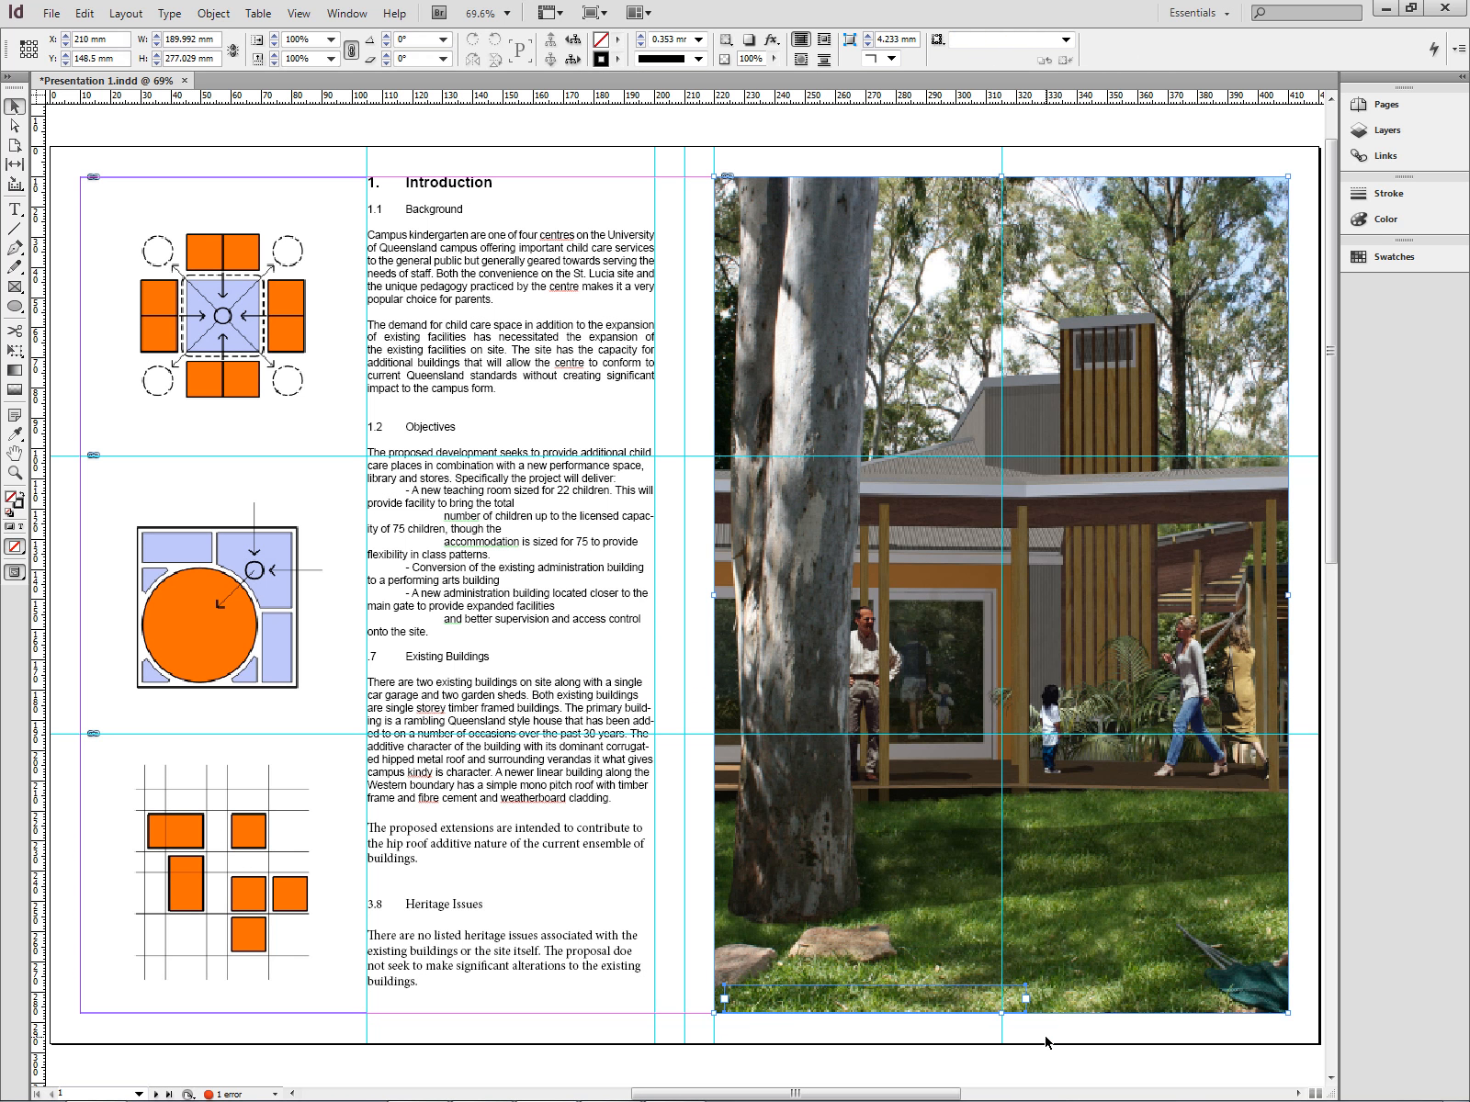
{"action": "left_click", "coordinate": [1097, 972], "text": "shift"}
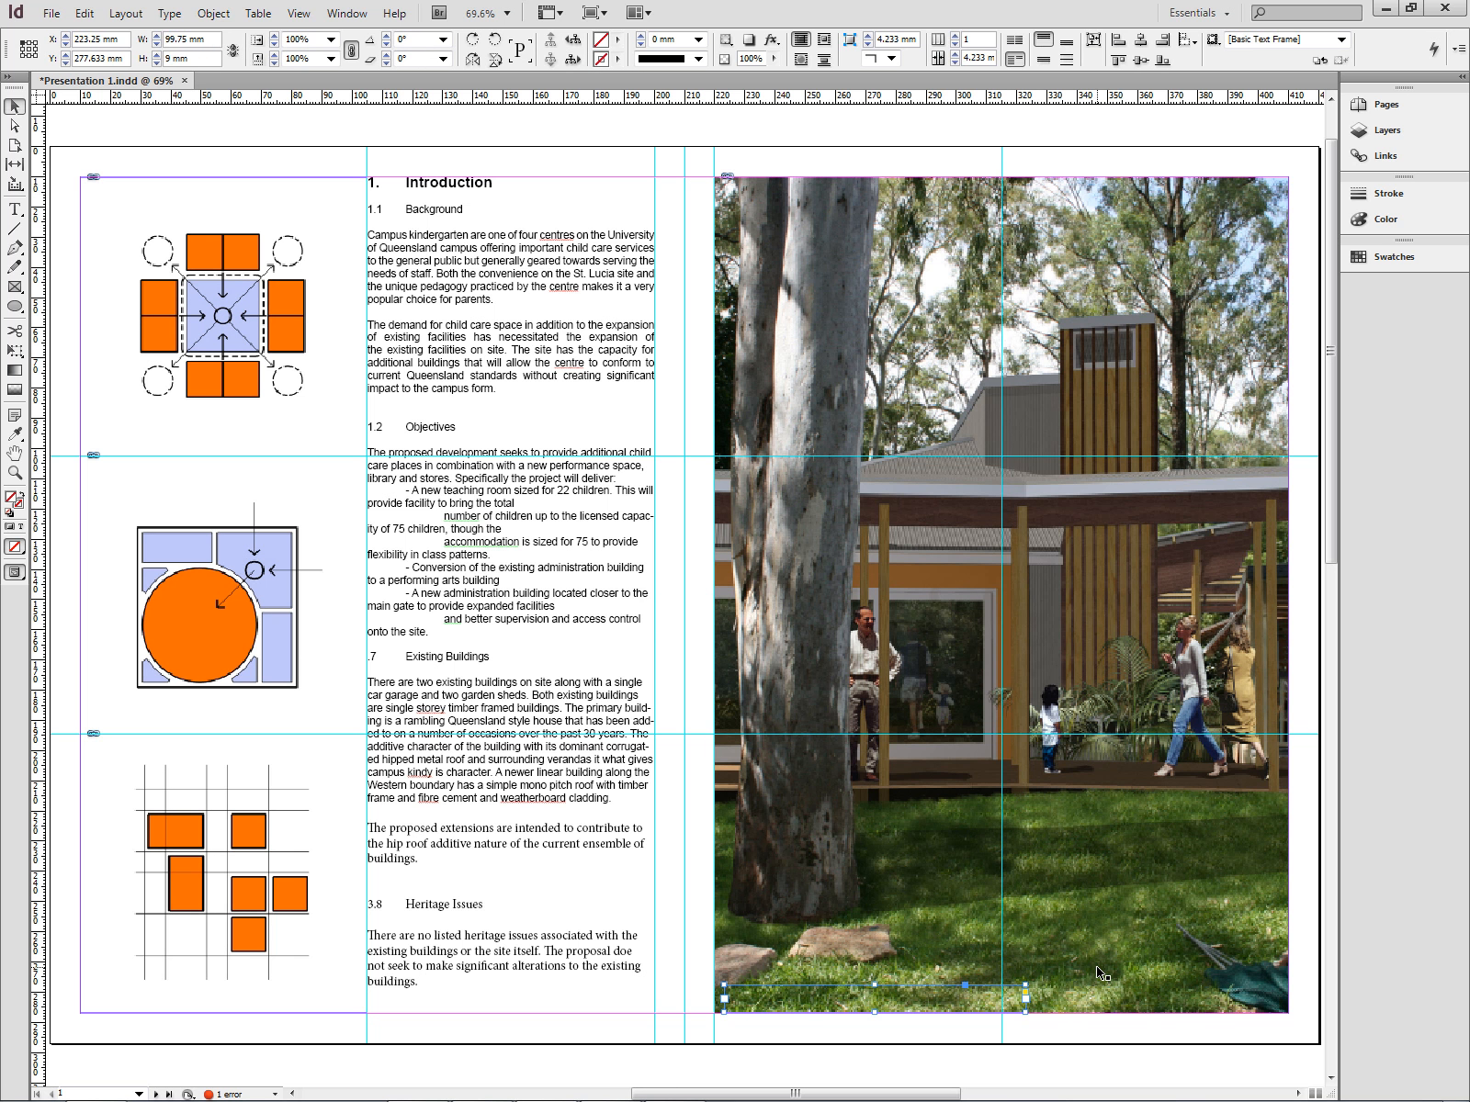
{"action": "left_click", "coordinate": [1097, 972]}
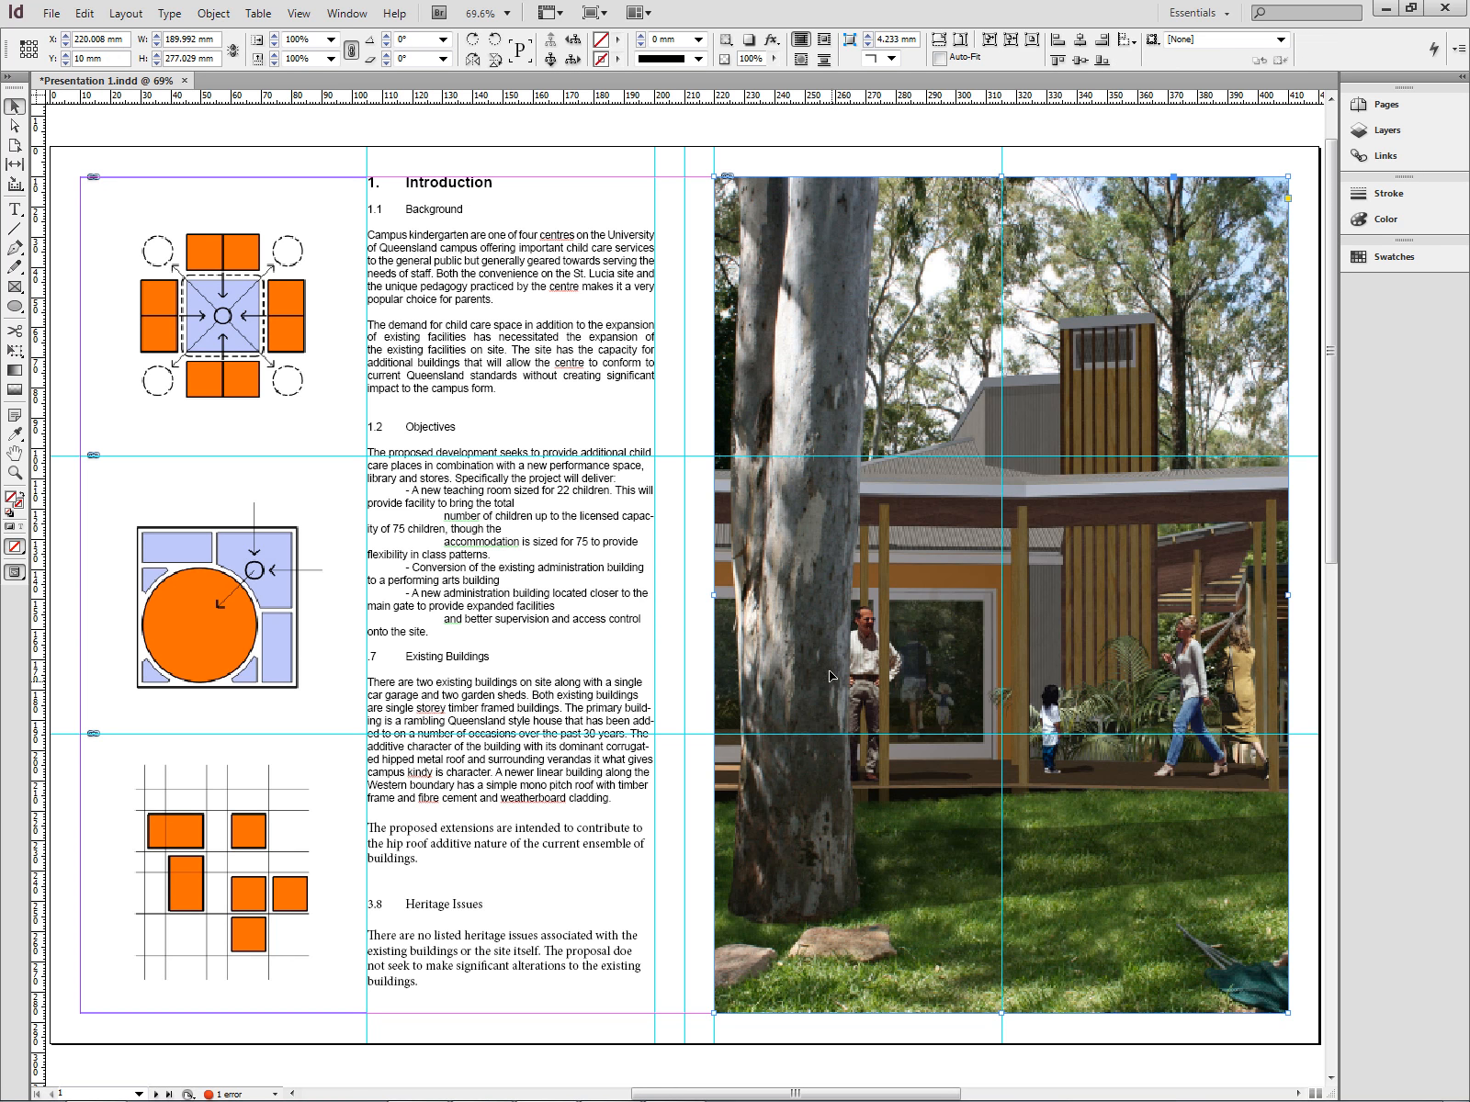
{"action": "right_click", "coordinate": [1052, 788]}
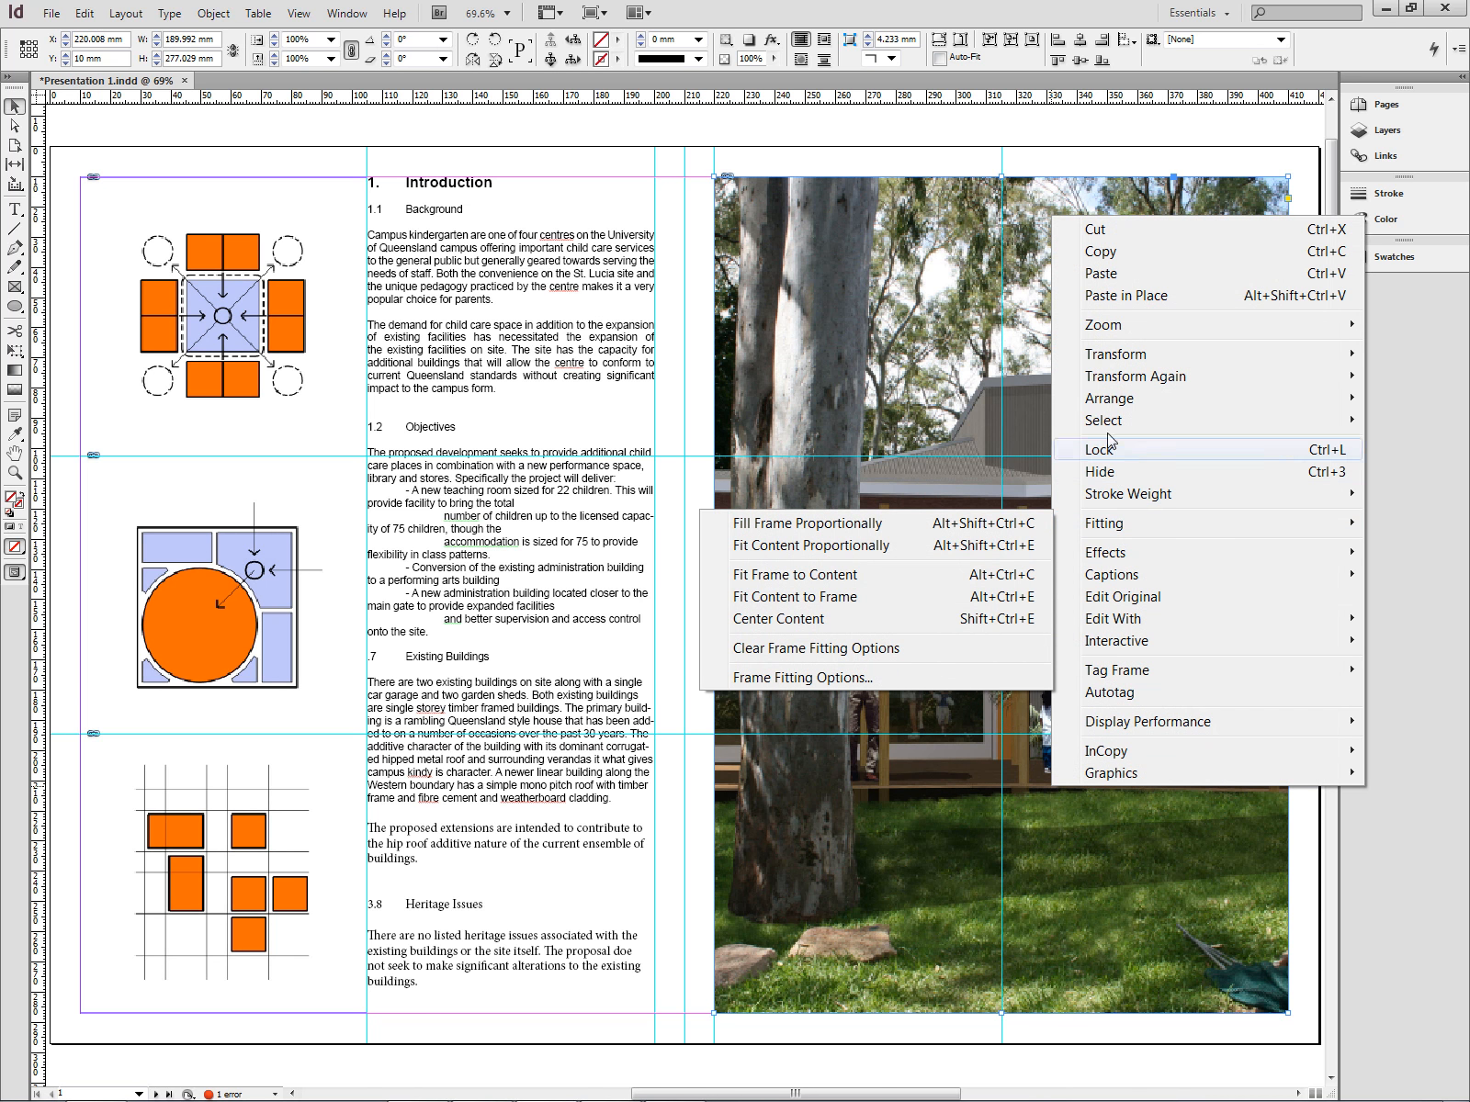
{"action": "mouse_move", "coordinate": [1118, 400]}
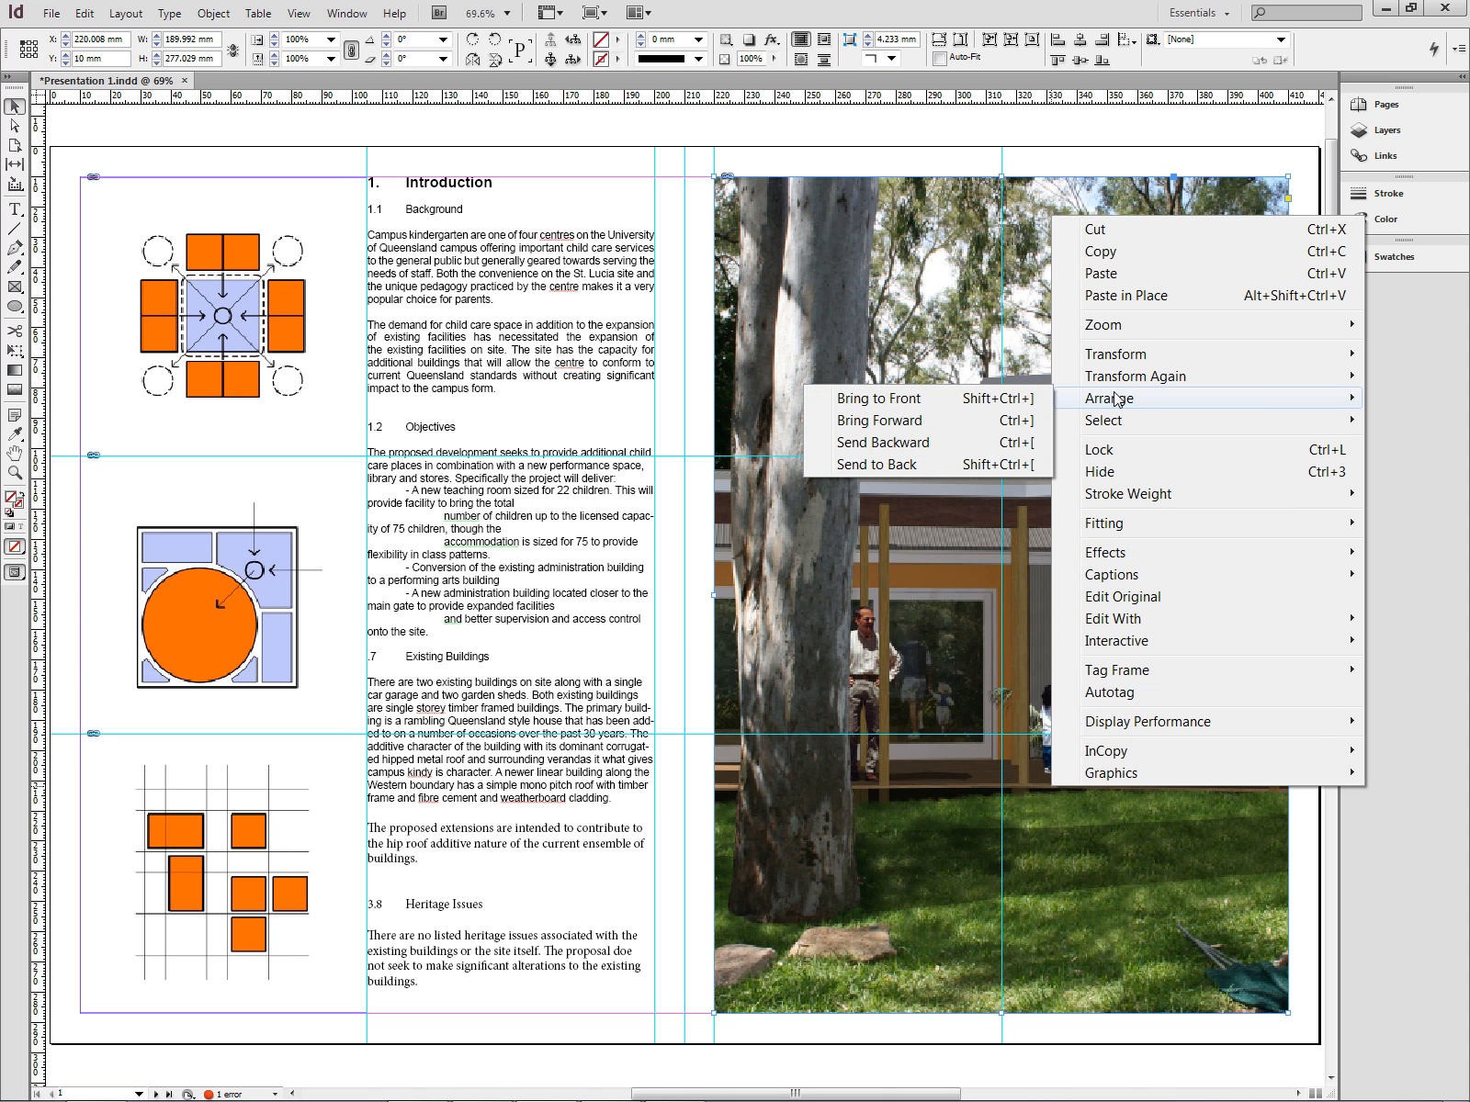
{"action": "left_click", "coordinate": [914, 465]}
{"action": "left_click", "coordinate": [1165, 1042]}
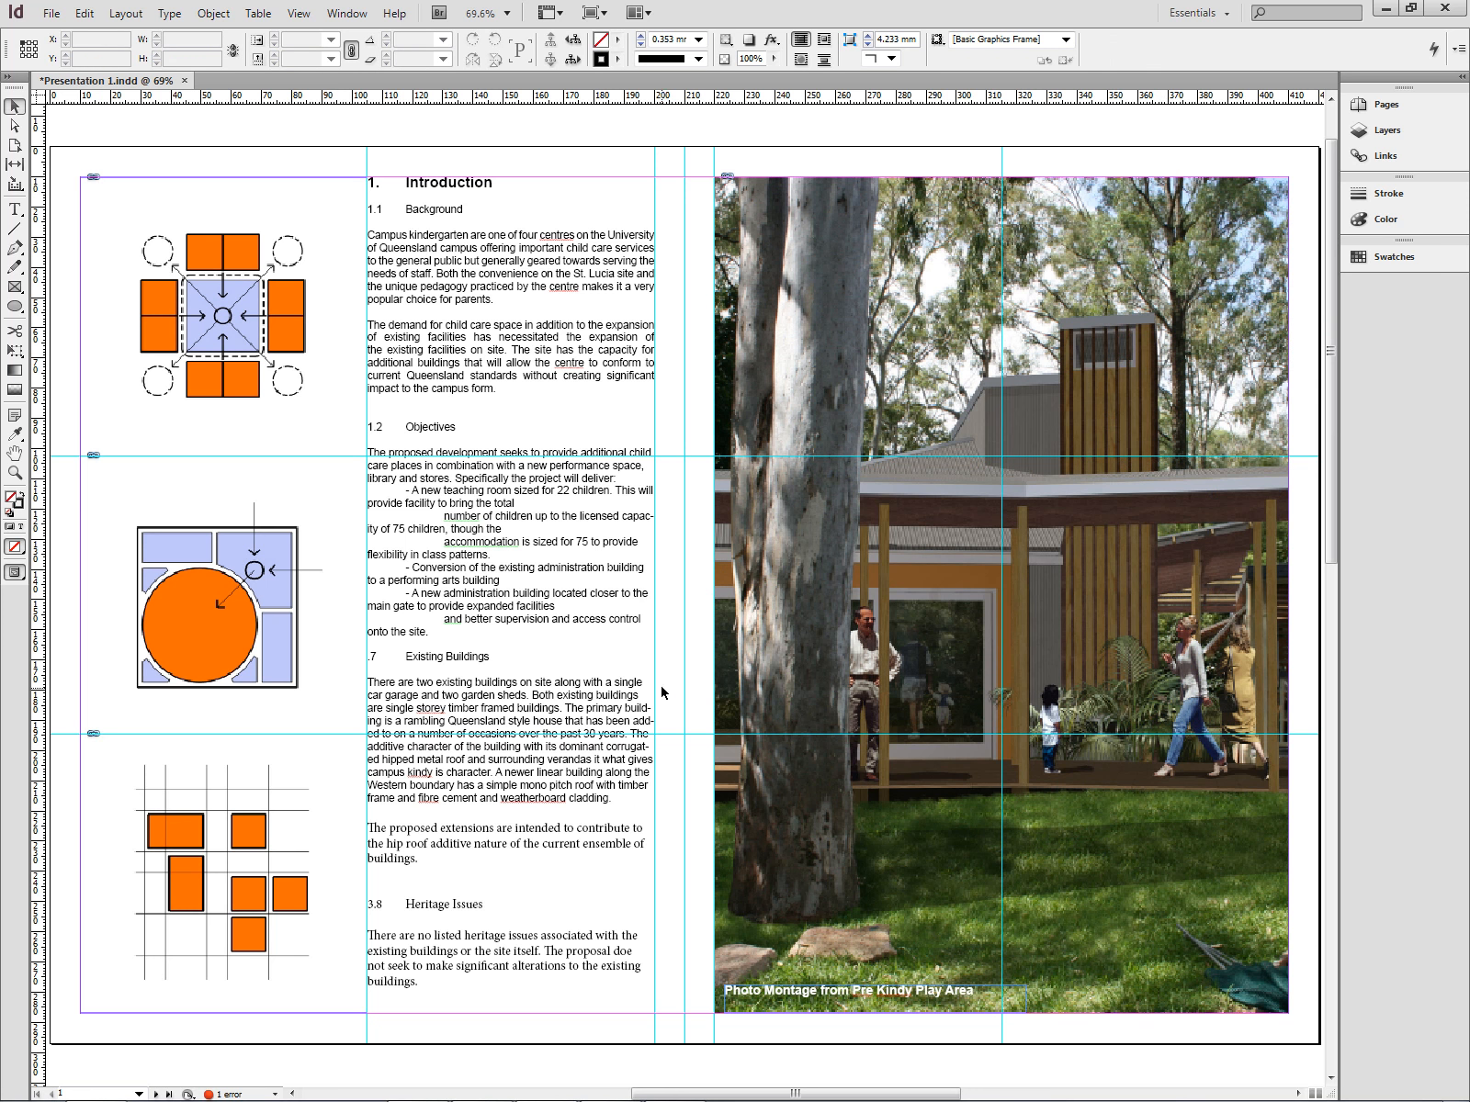
- Switch to Photoshop and look through the open plan, CS5 section and eastern elevation drawings
{"action": "scroll", "coordinate": [666, 687], "scroll_direction": "down", "scroll_amount": 3}
{"action": "scroll", "coordinate": [666, 687], "scroll_direction": "down", "scroll_amount": 15}
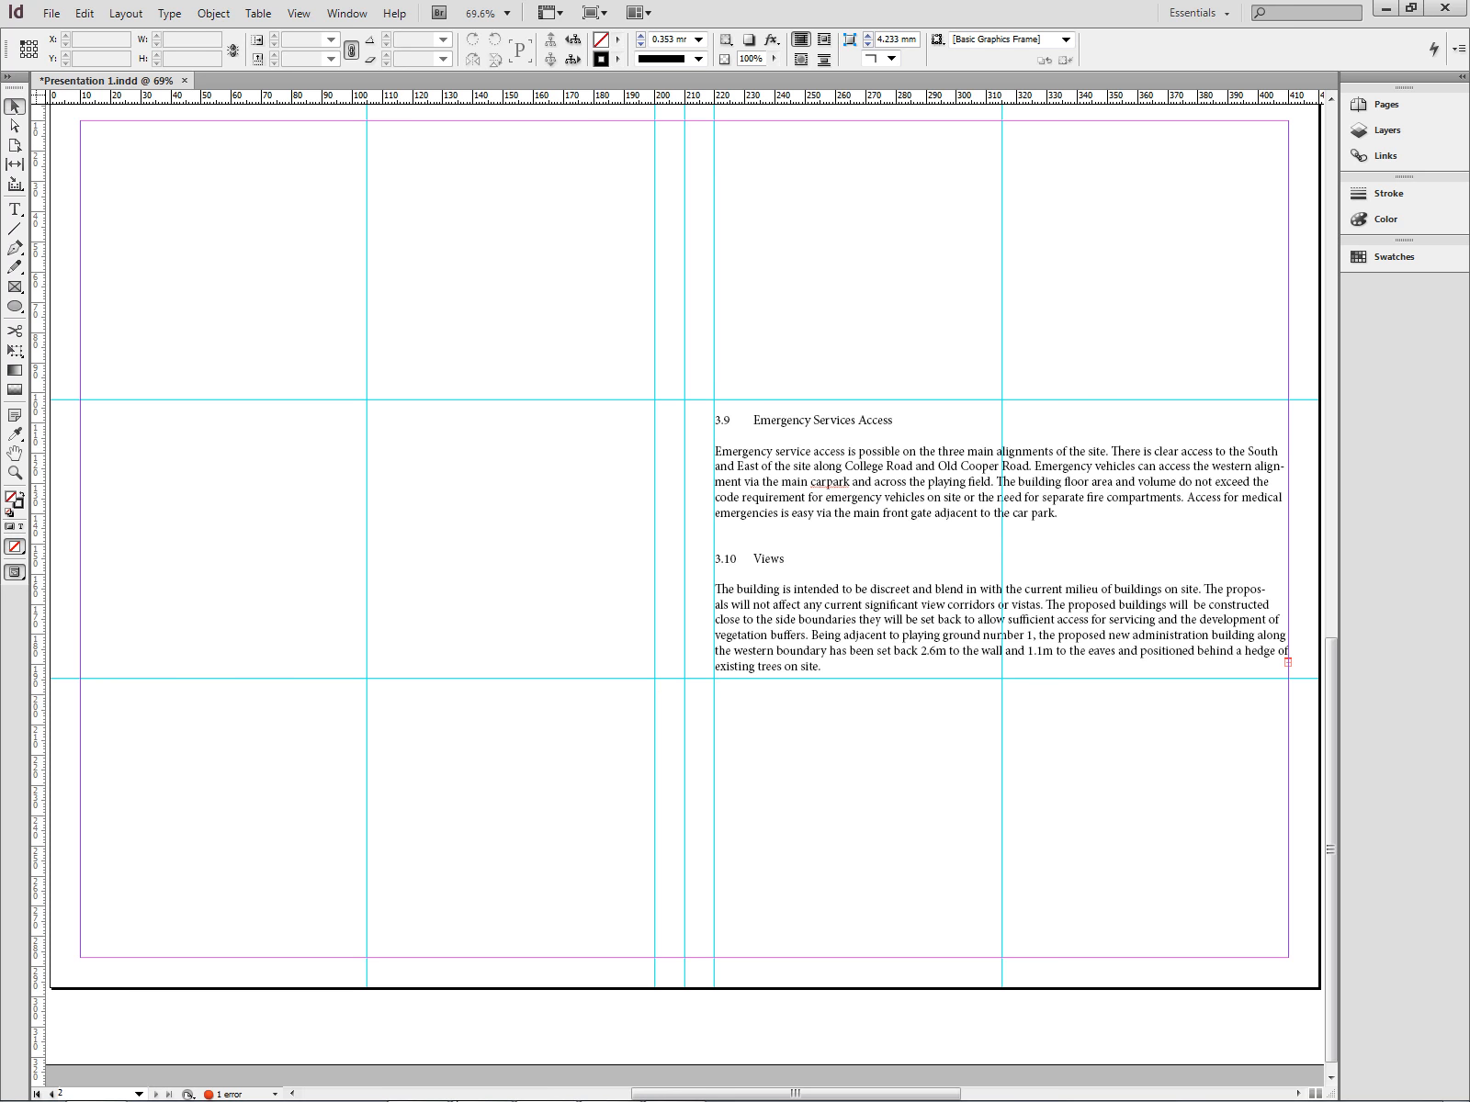
{"action": "left_click", "coordinate": [1386, 9]}
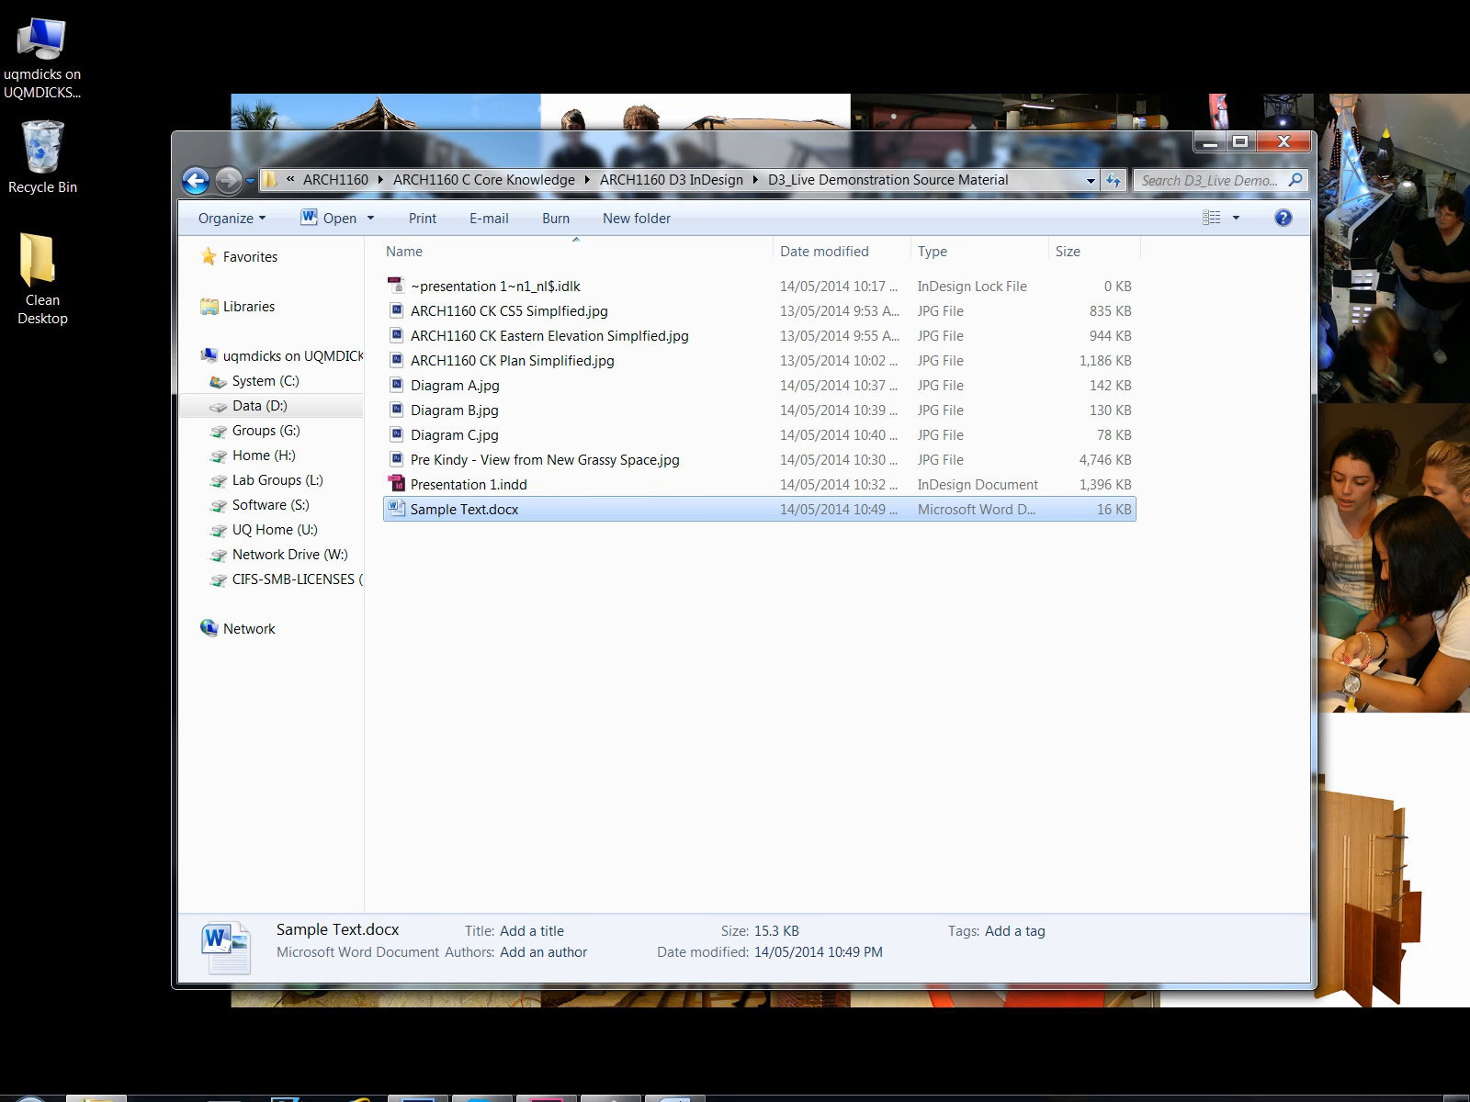
{"action": "left_click", "coordinate": [437, 1078]}
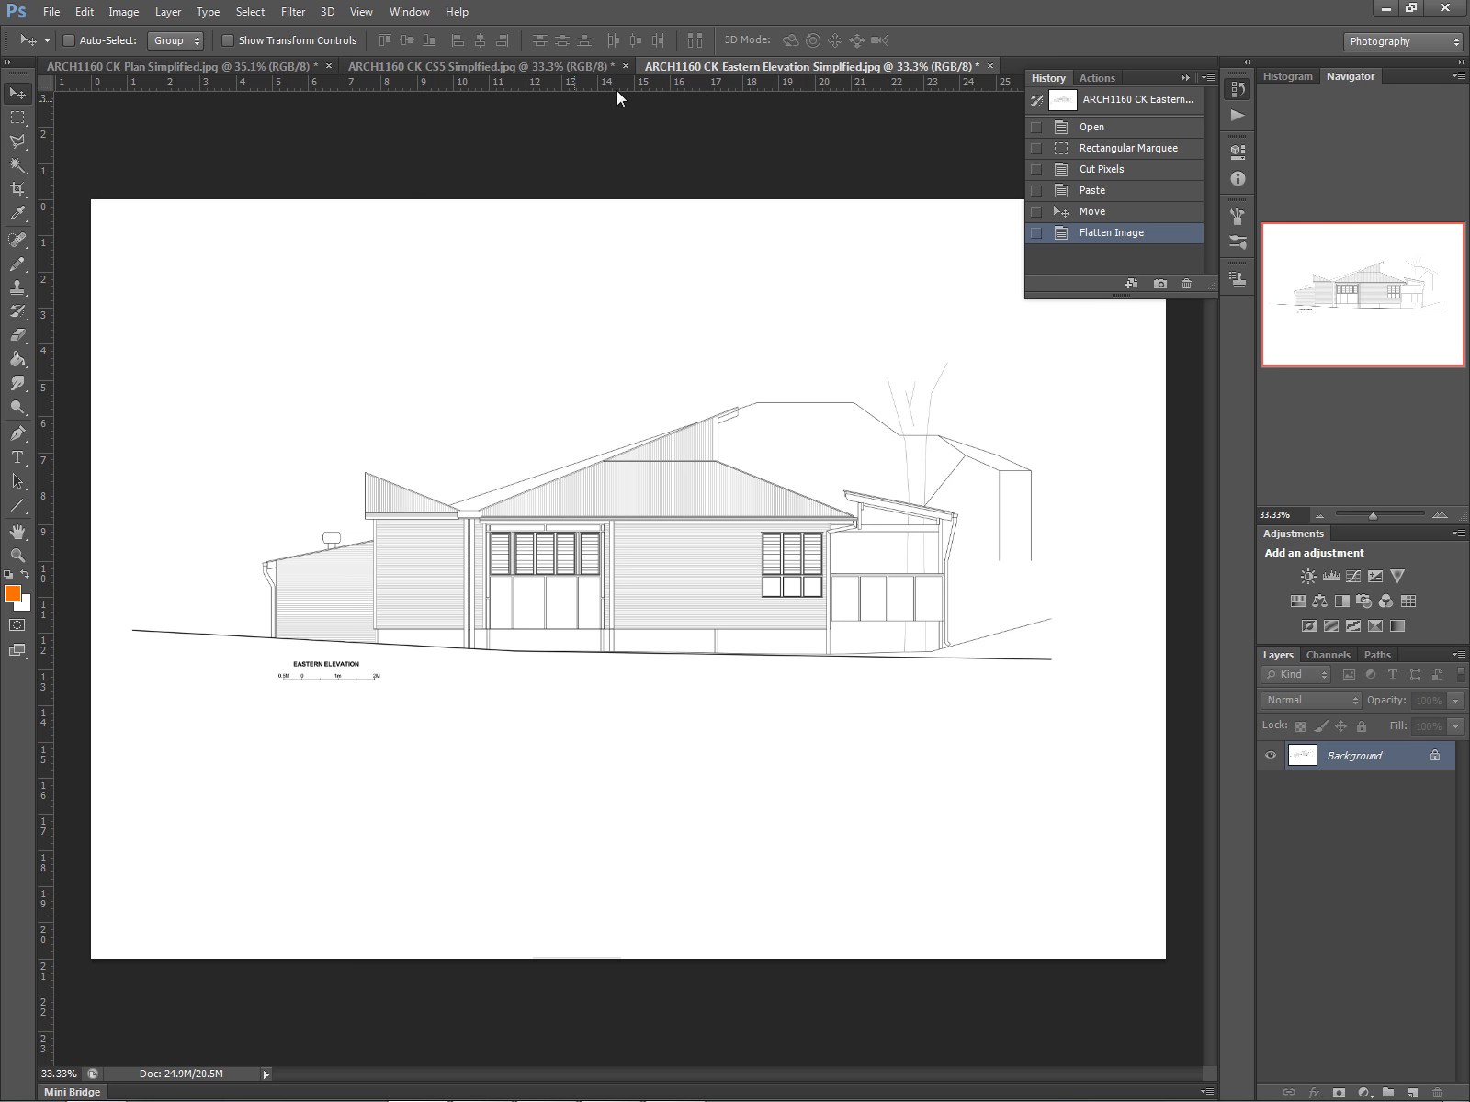
{"action": "left_click", "coordinate": [504, 64]}
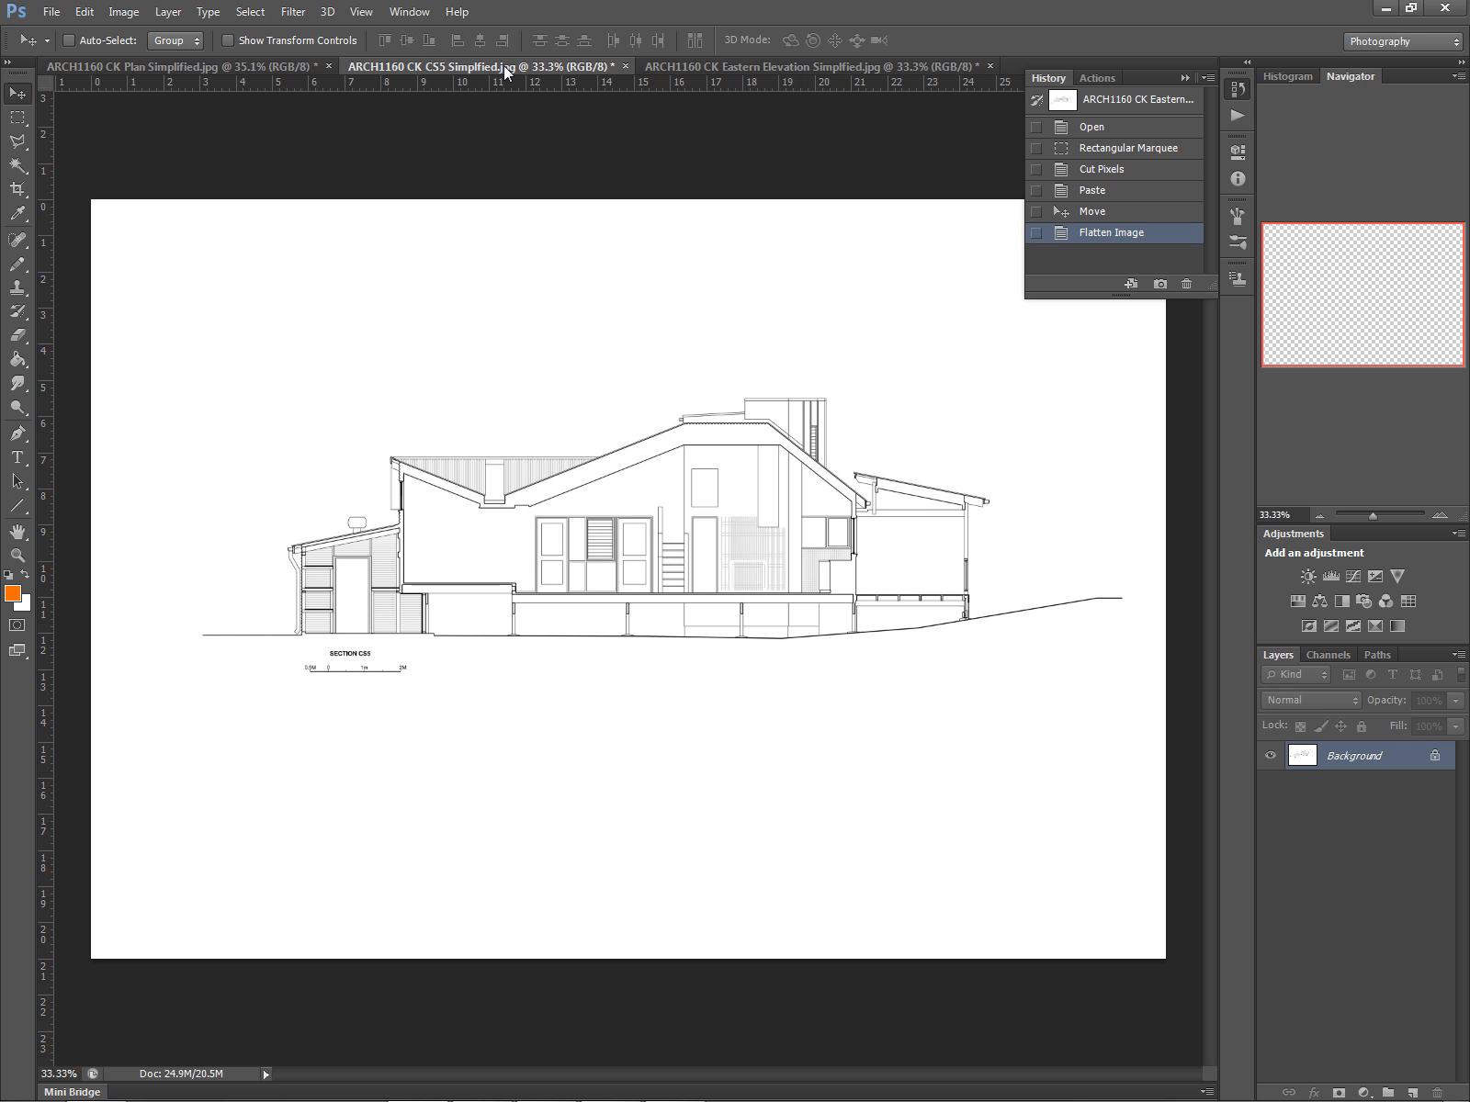
{"action": "left_click", "coordinate": [218, 64]}
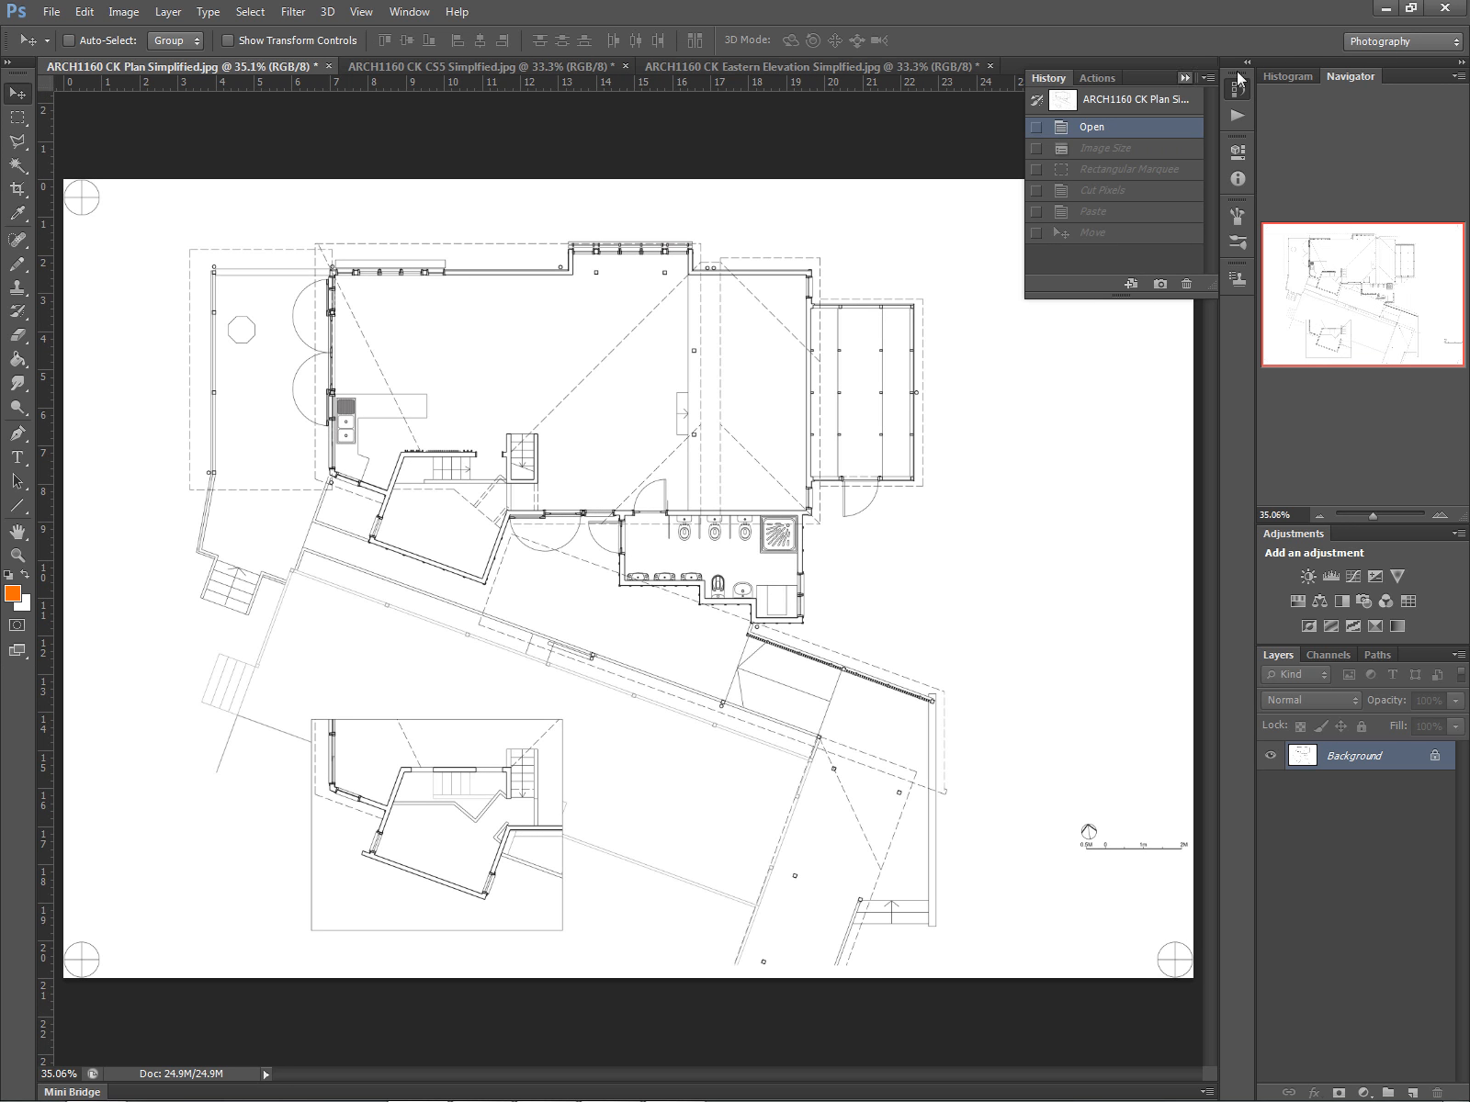
{"action": "left_click", "coordinate": [1238, 84]}
{"action": "left_click", "coordinate": [431, 69]}
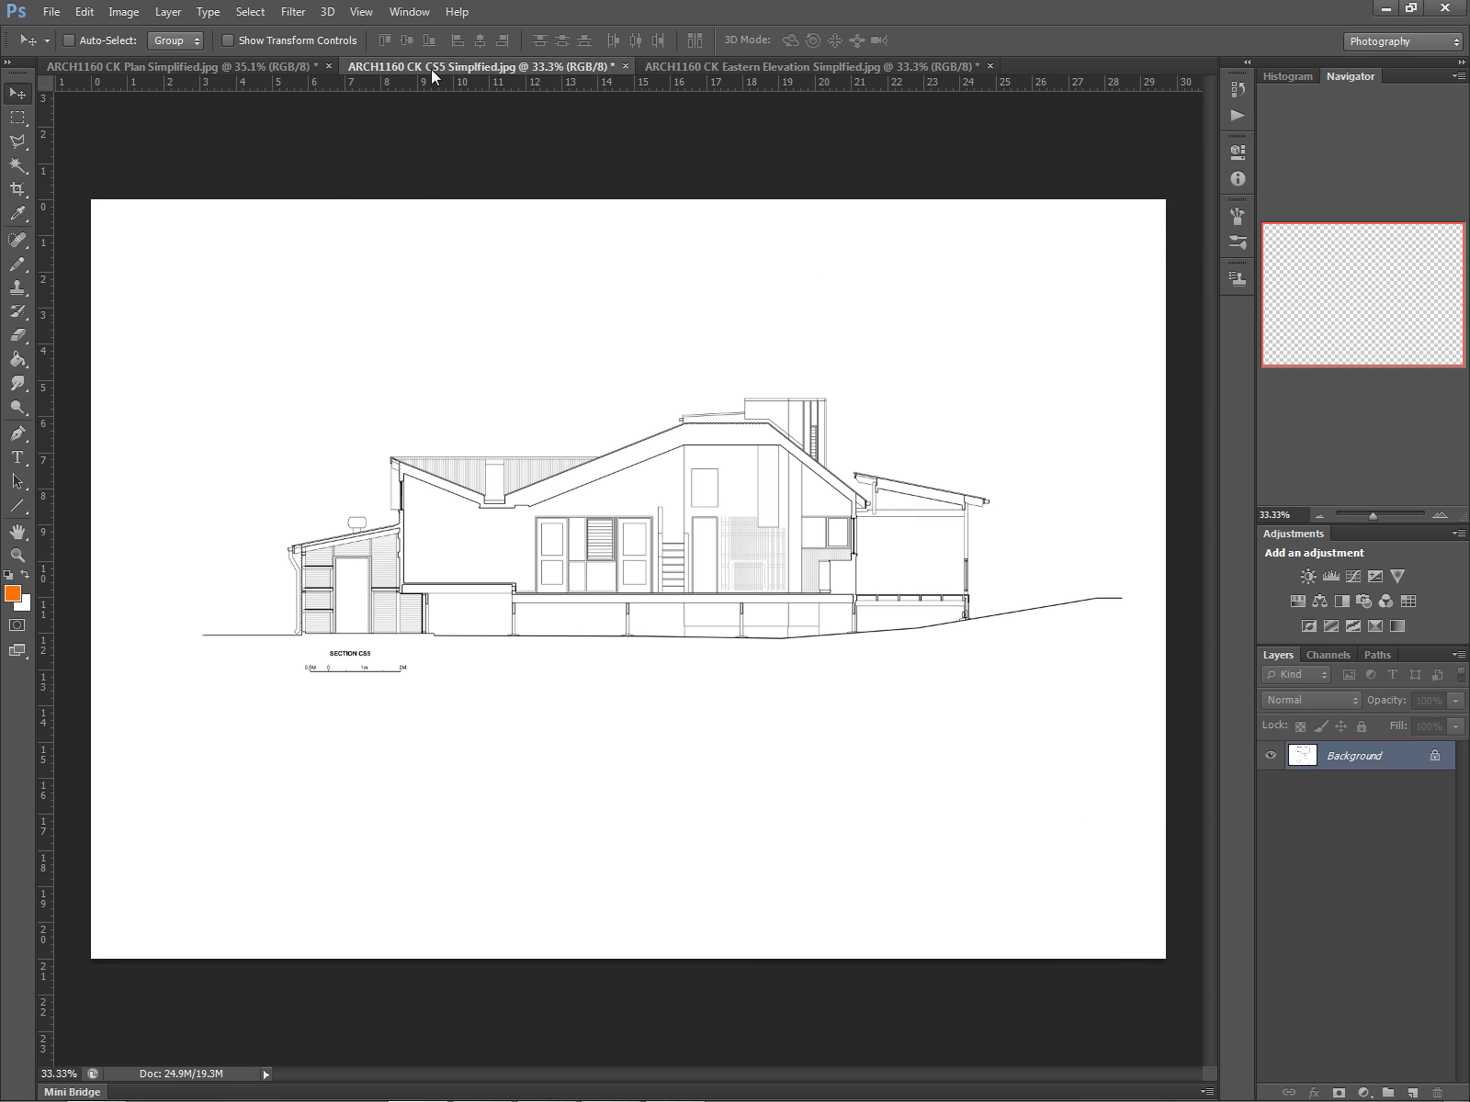
{"action": "left_click", "coordinate": [781, 65]}
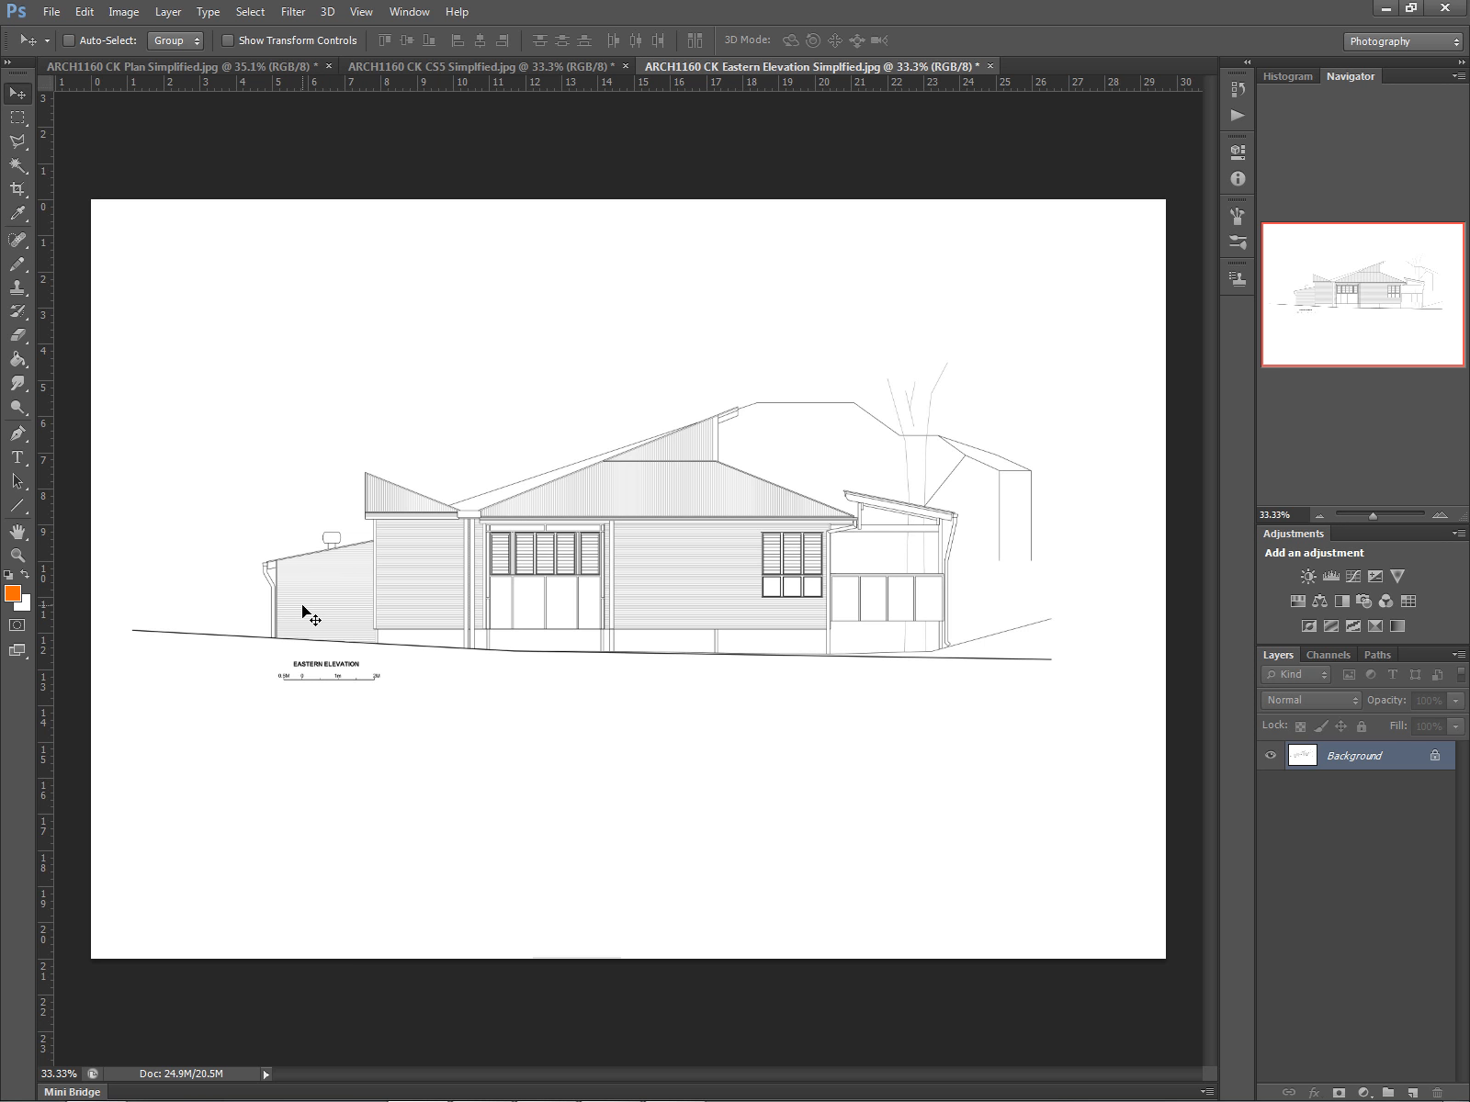
{"action": "left_click", "coordinate": [475, 67]}
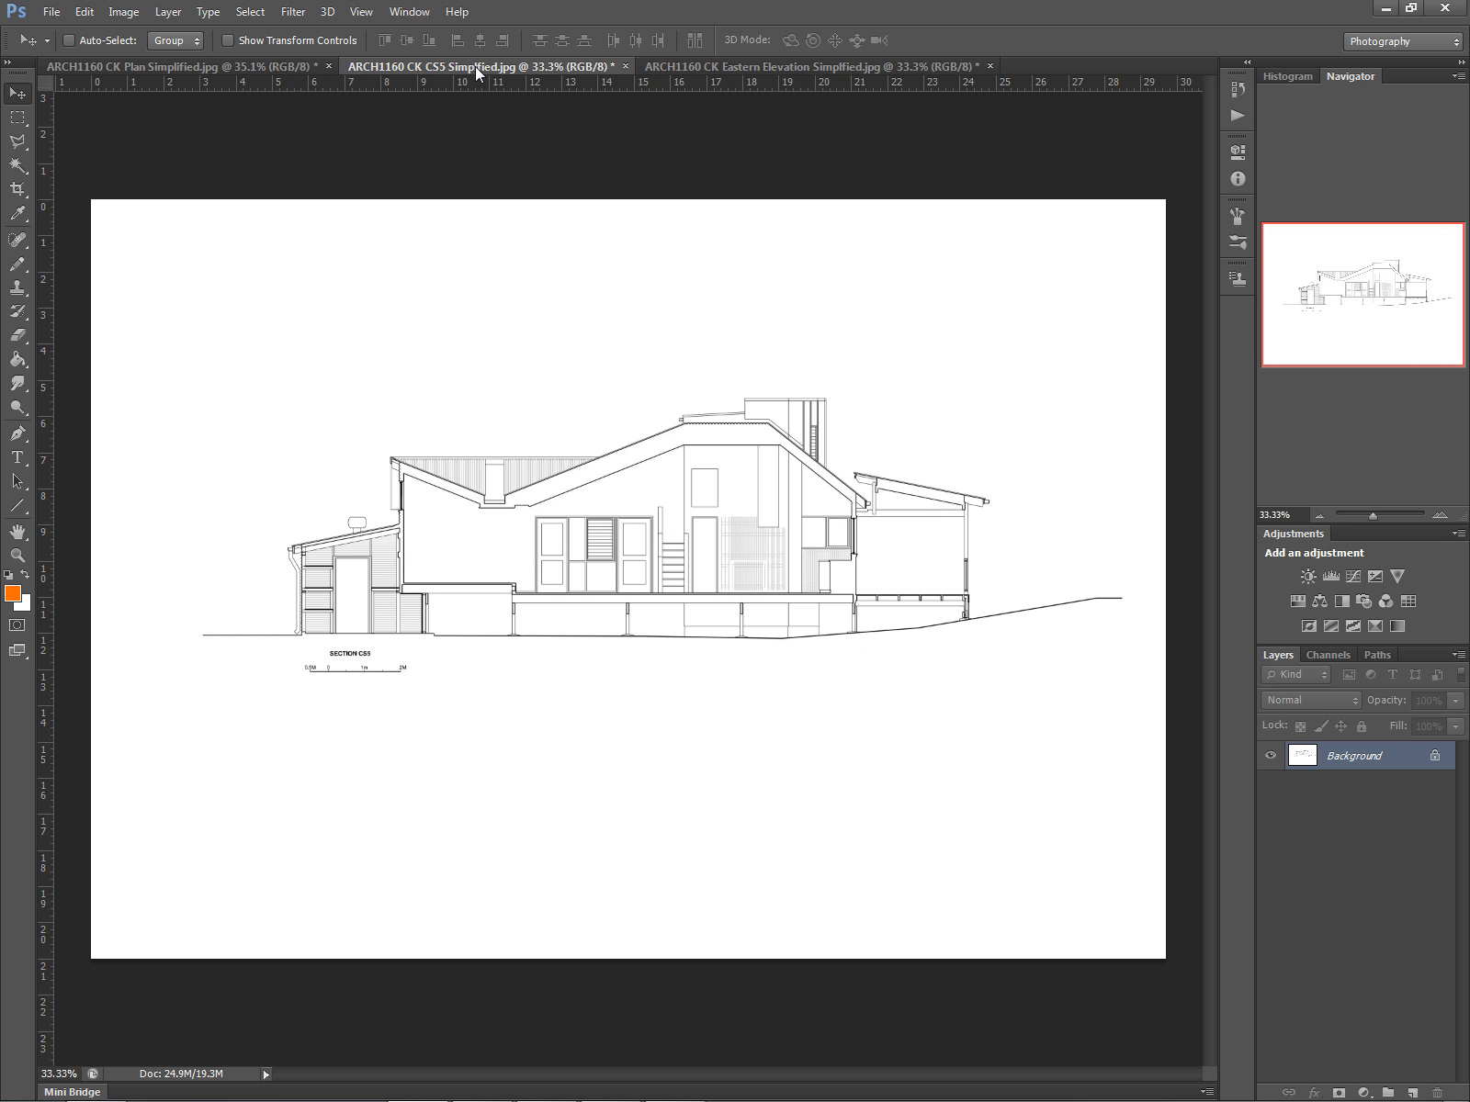
{"action": "left_click", "coordinate": [705, 66]}
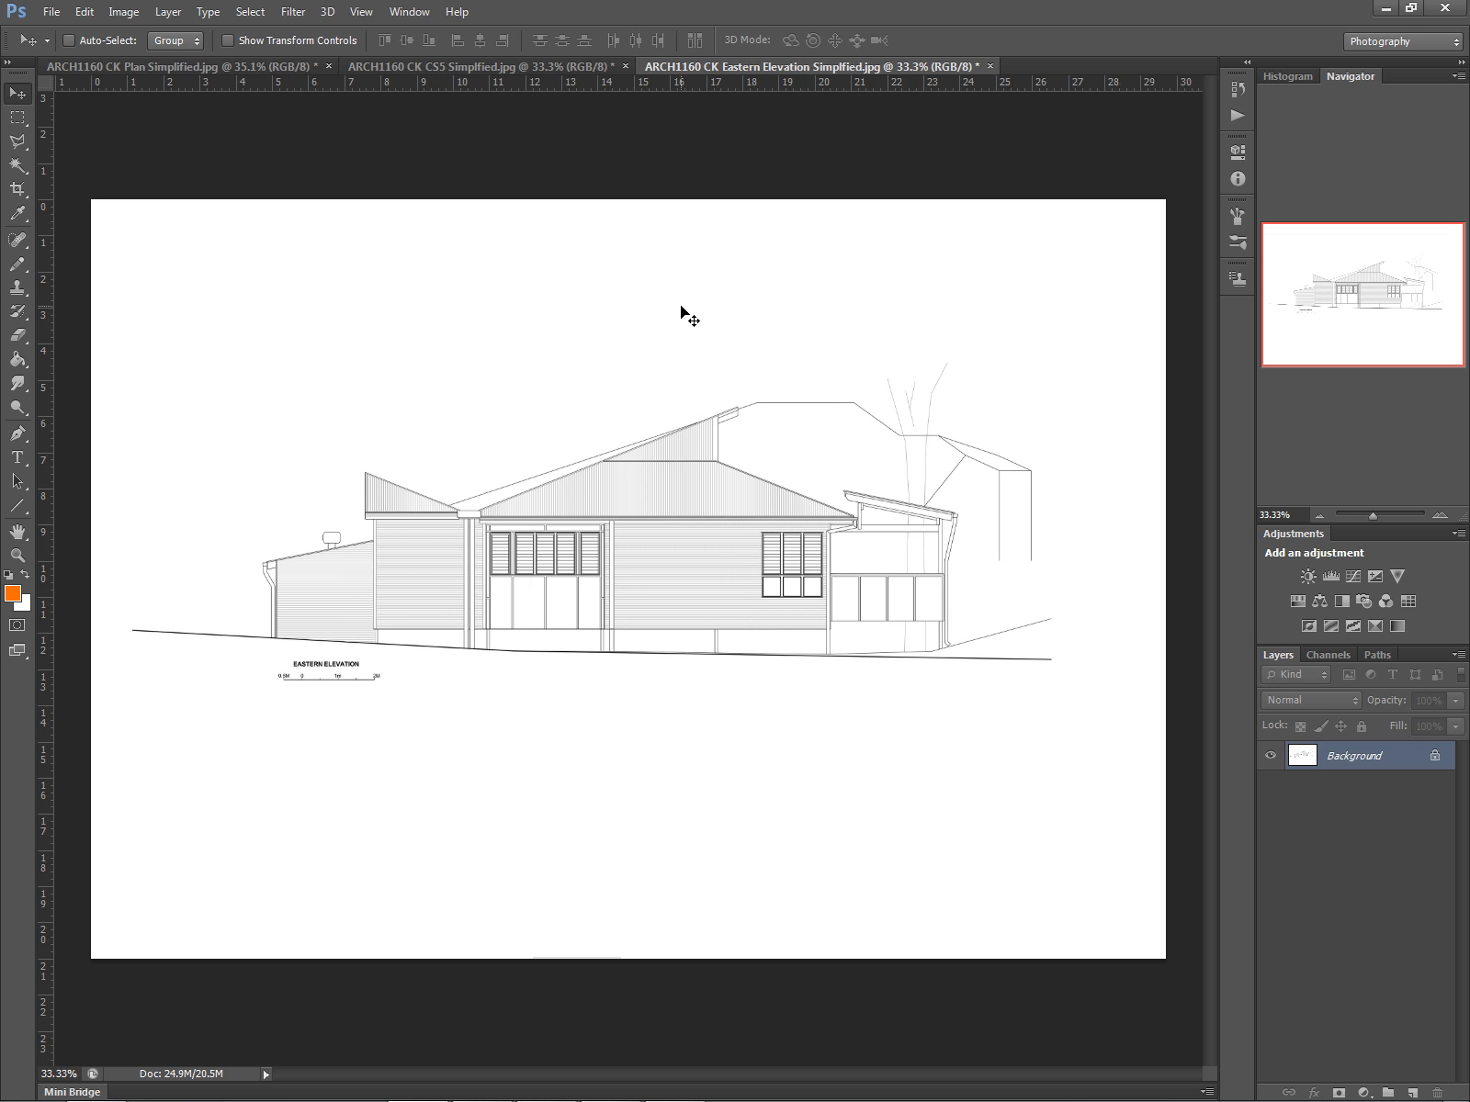
- Open the eastern elevation's Image Size dialog to check its dimensions, then close it
{"action": "left_click", "coordinate": [125, 12]}
{"action": "left_click", "coordinate": [154, 179]}
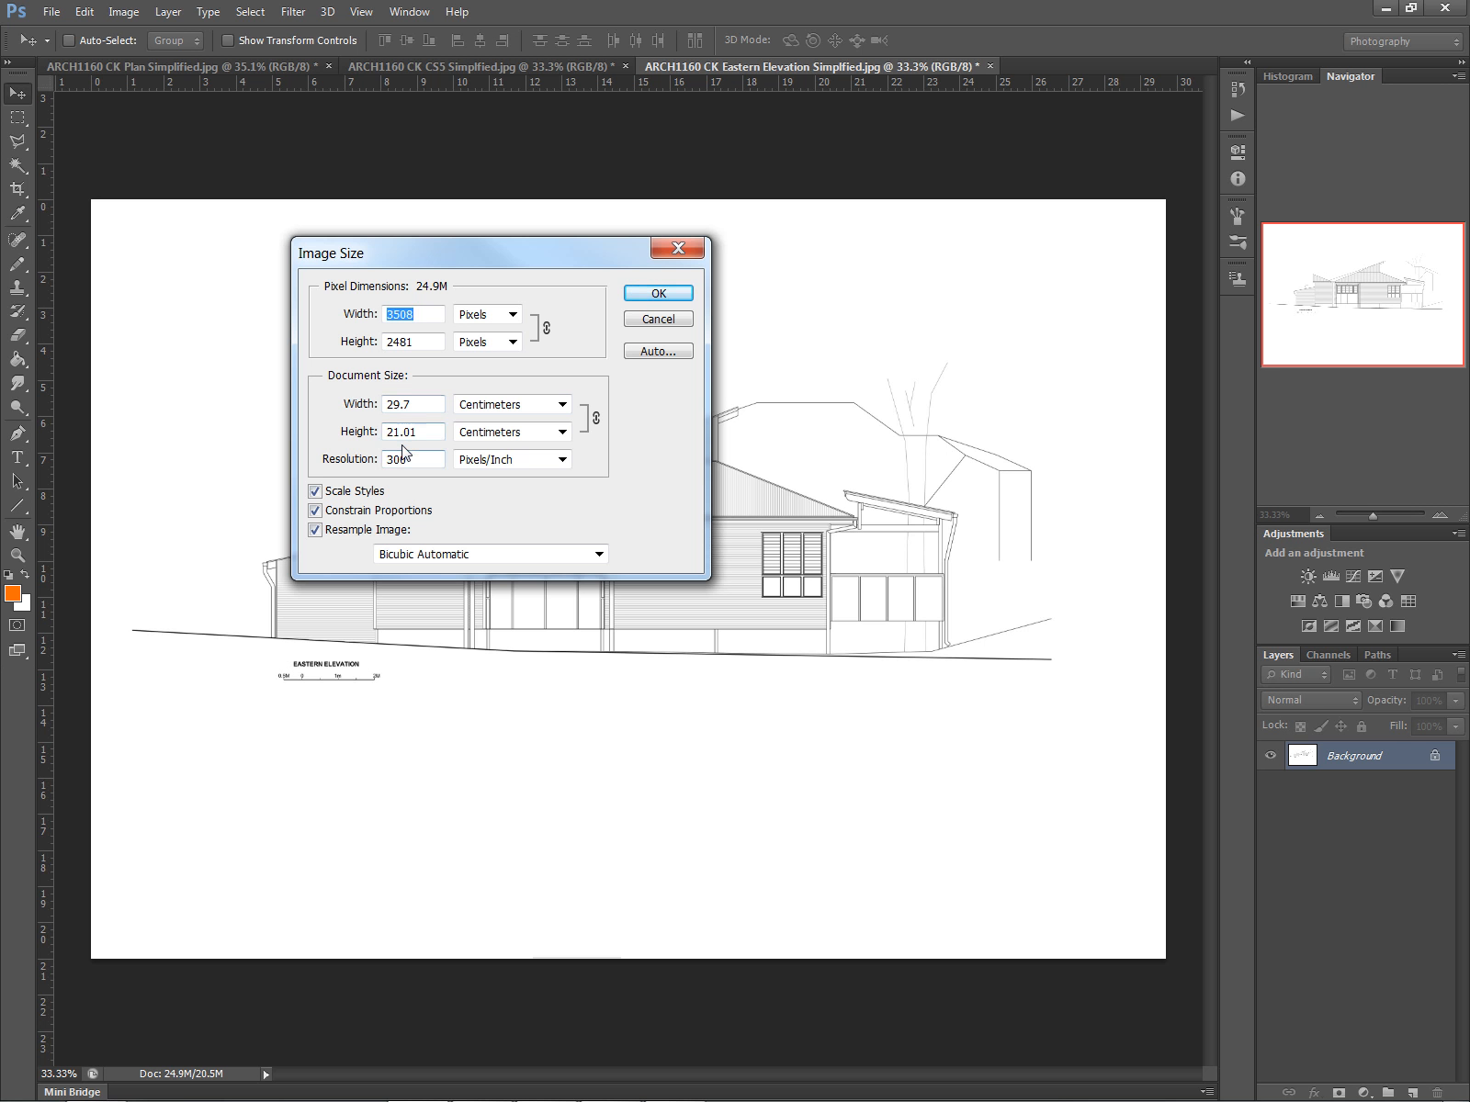
{"action": "left_click", "coordinate": [658, 294]}
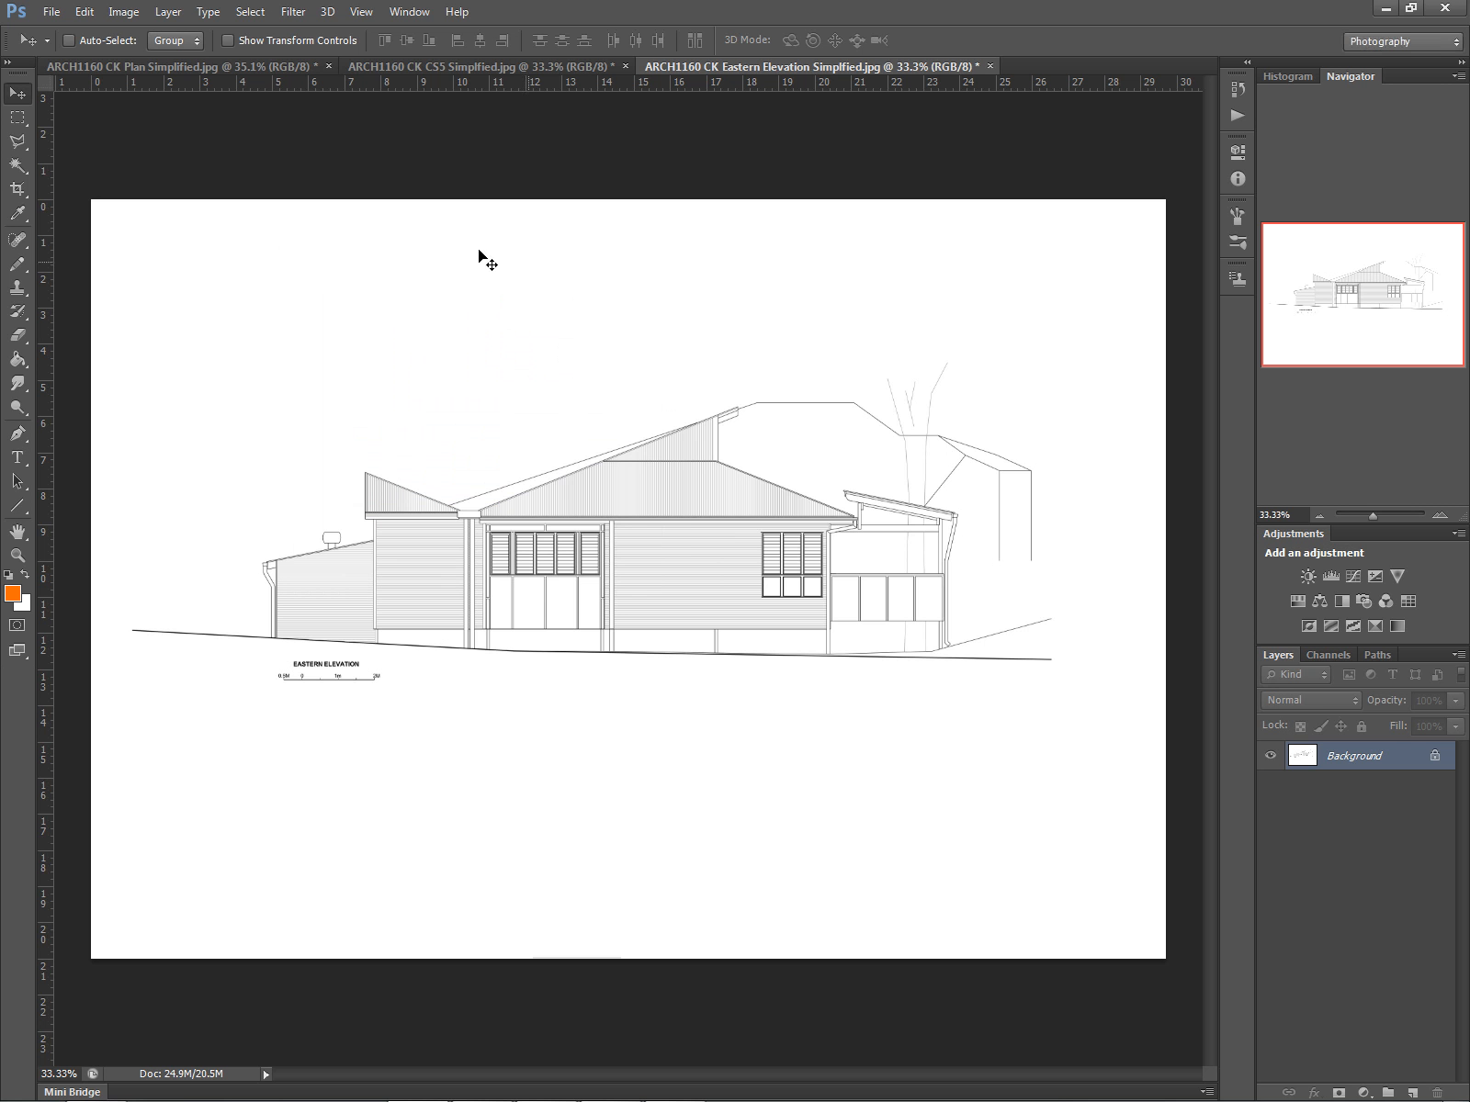
- Crop the eastern elevation image with an unconstrained crop box to a horizontal strip around the drawing
{"action": "left_click", "coordinate": [18, 190]}
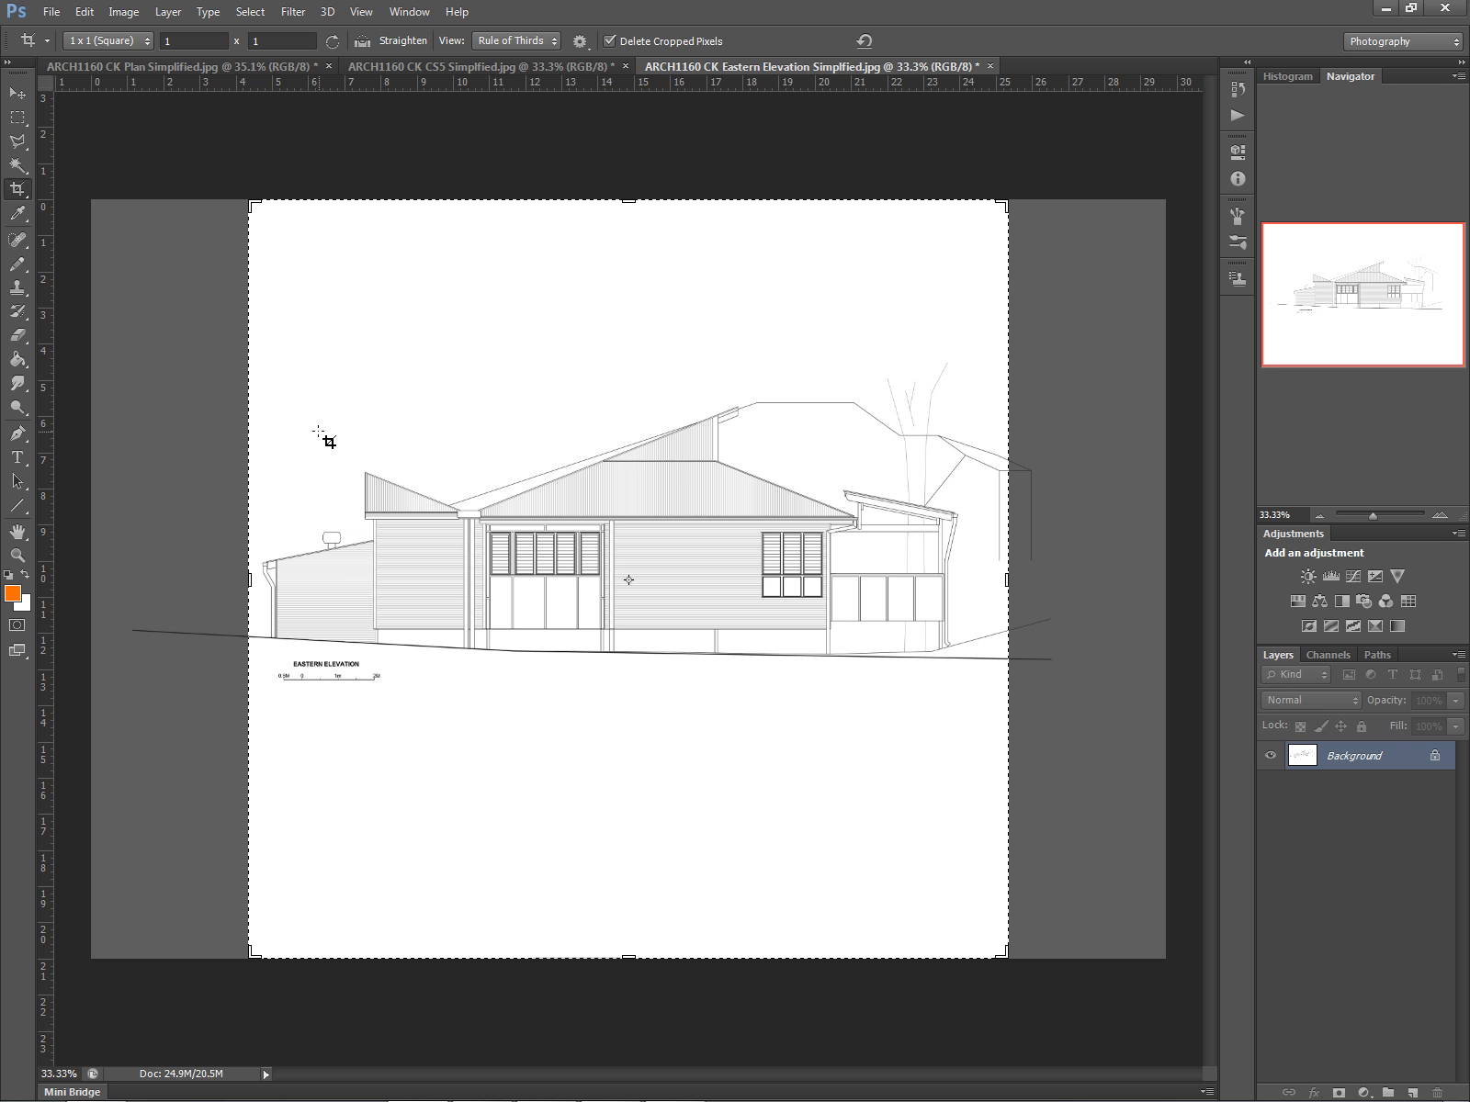
{"action": "mouse_move", "coordinate": [866, 1101]}
{"action": "left_click_drag", "start_coordinate": [1005, 581], "coordinate": [987, 580]}
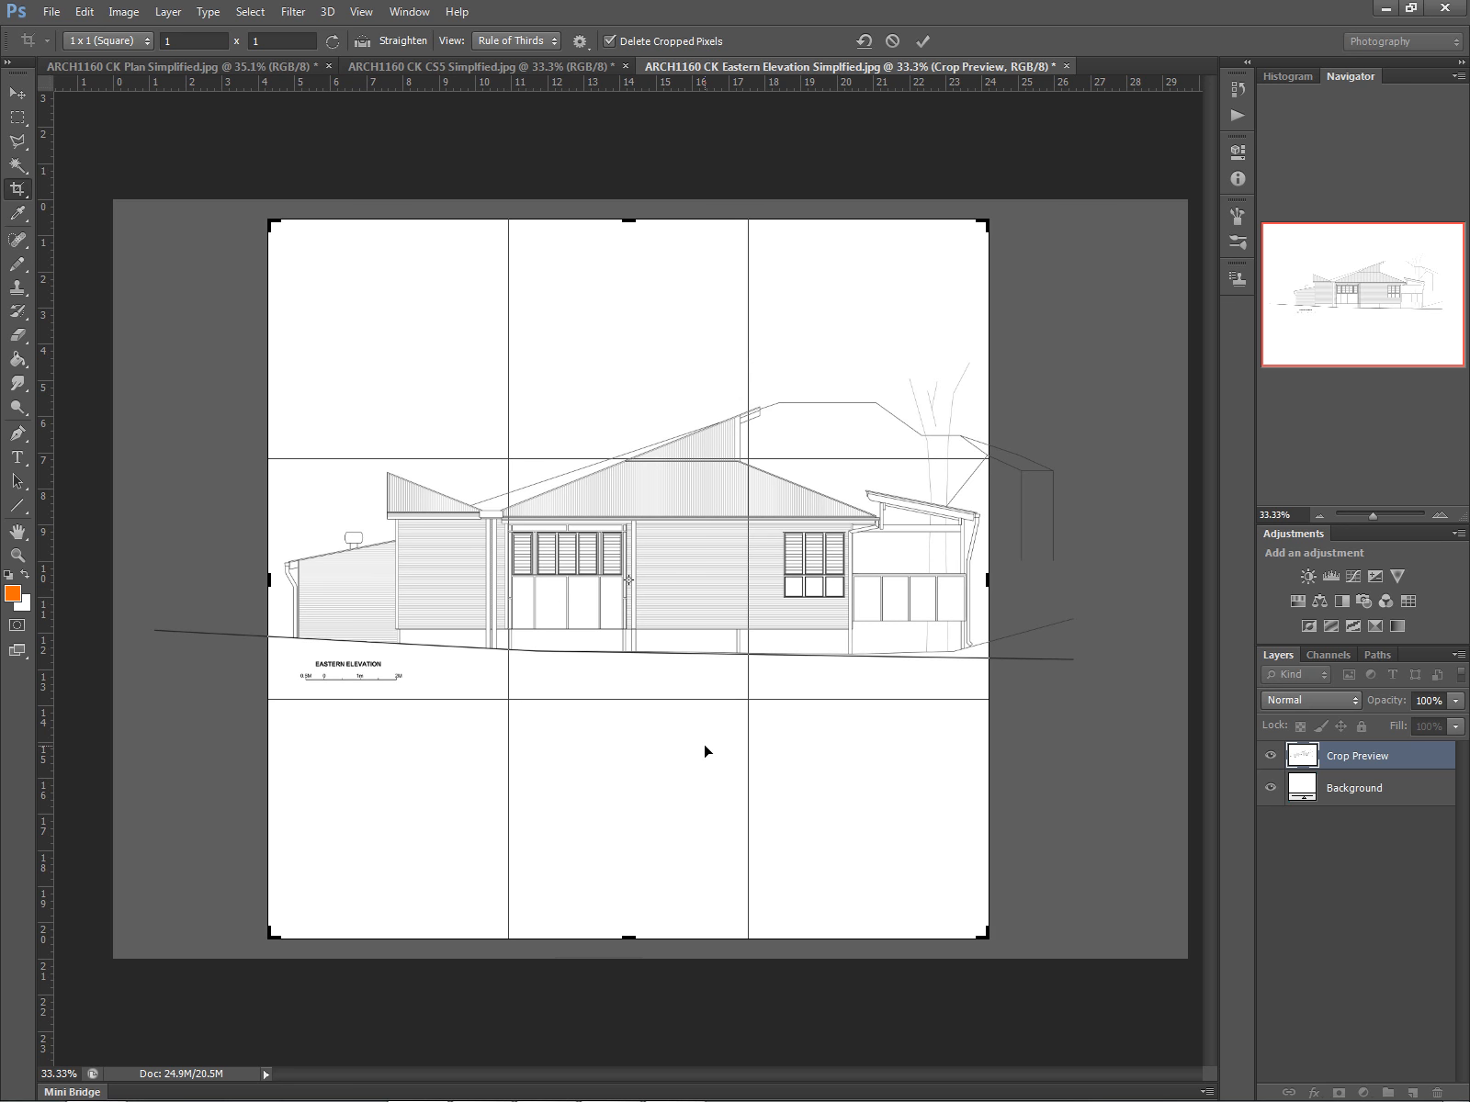
{"action": "right_click", "coordinate": [704, 751]}
{"action": "left_click", "coordinate": [735, 498]}
{"action": "left_click_drag", "start_coordinate": [628, 219], "coordinate": [627, 292]}
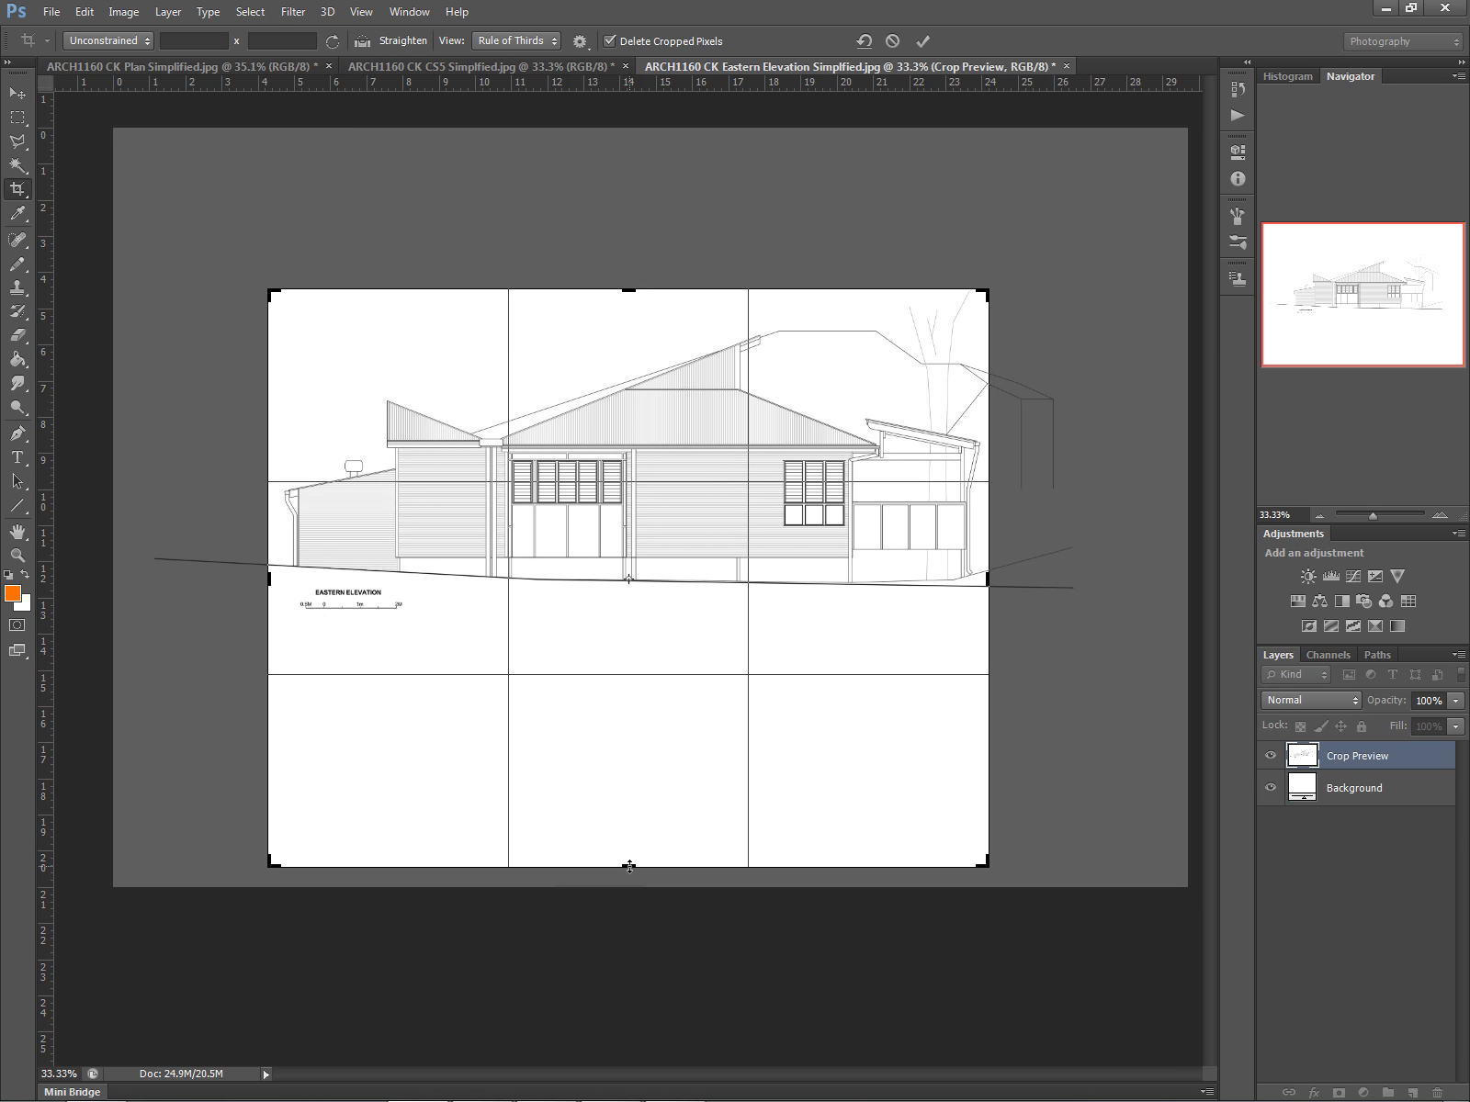
{"action": "left_click_drag", "start_coordinate": [628, 867], "coordinate": [629, 743]}
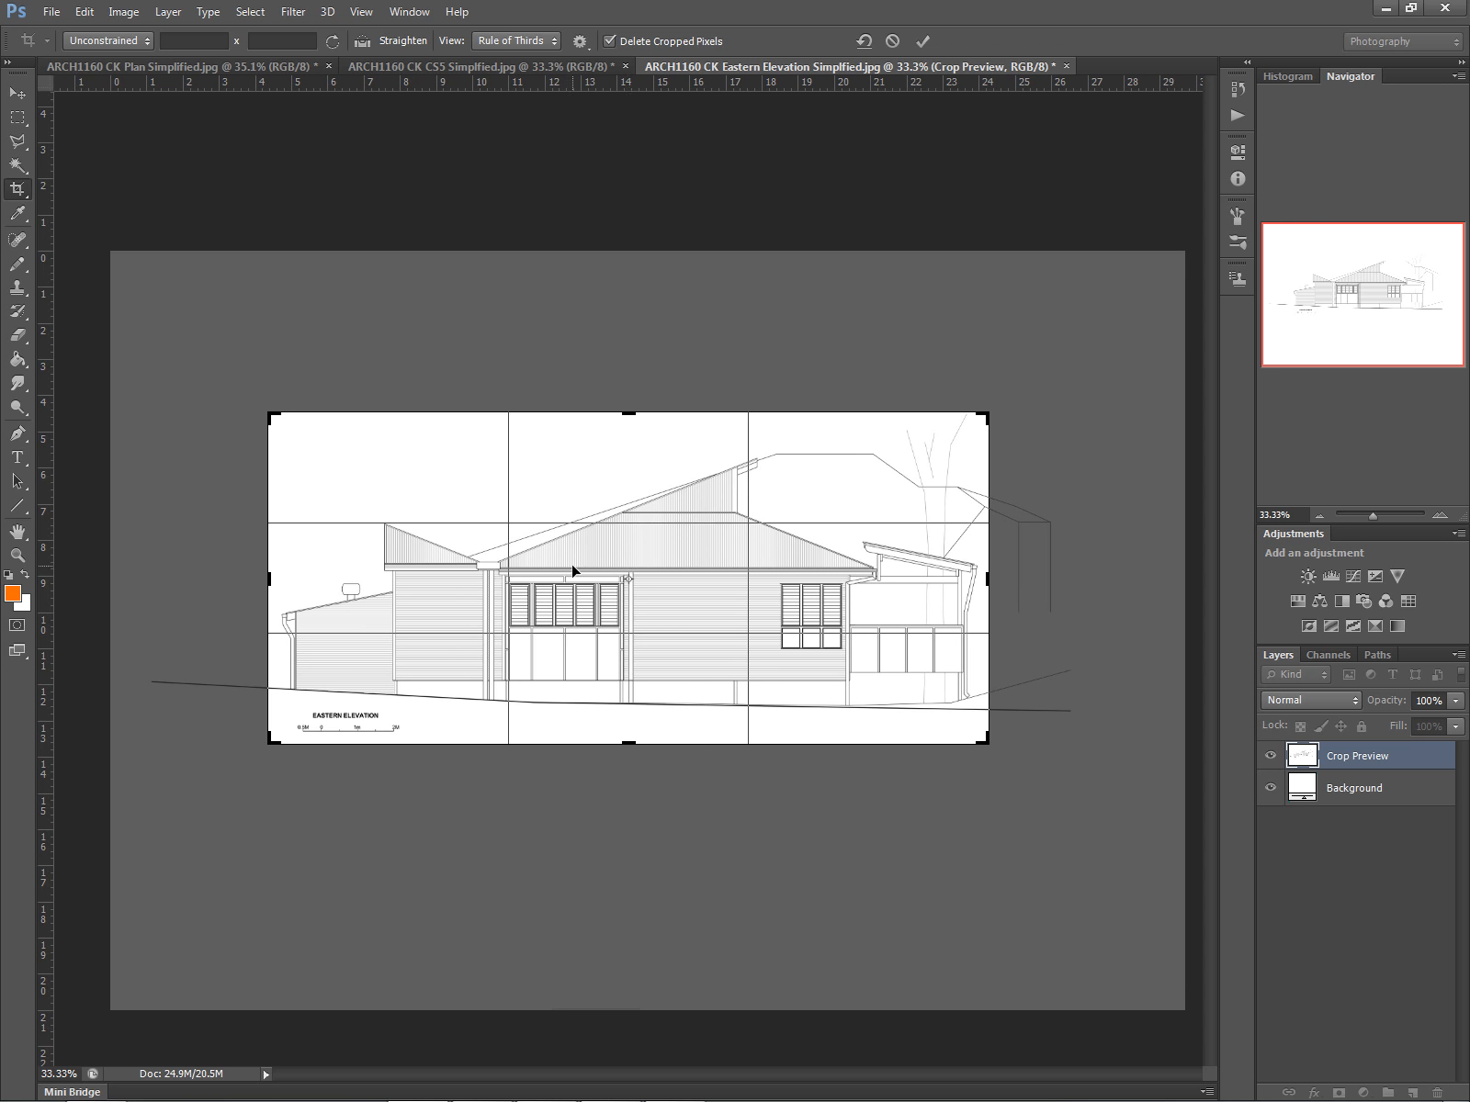
{"action": "key", "text": "Return"}
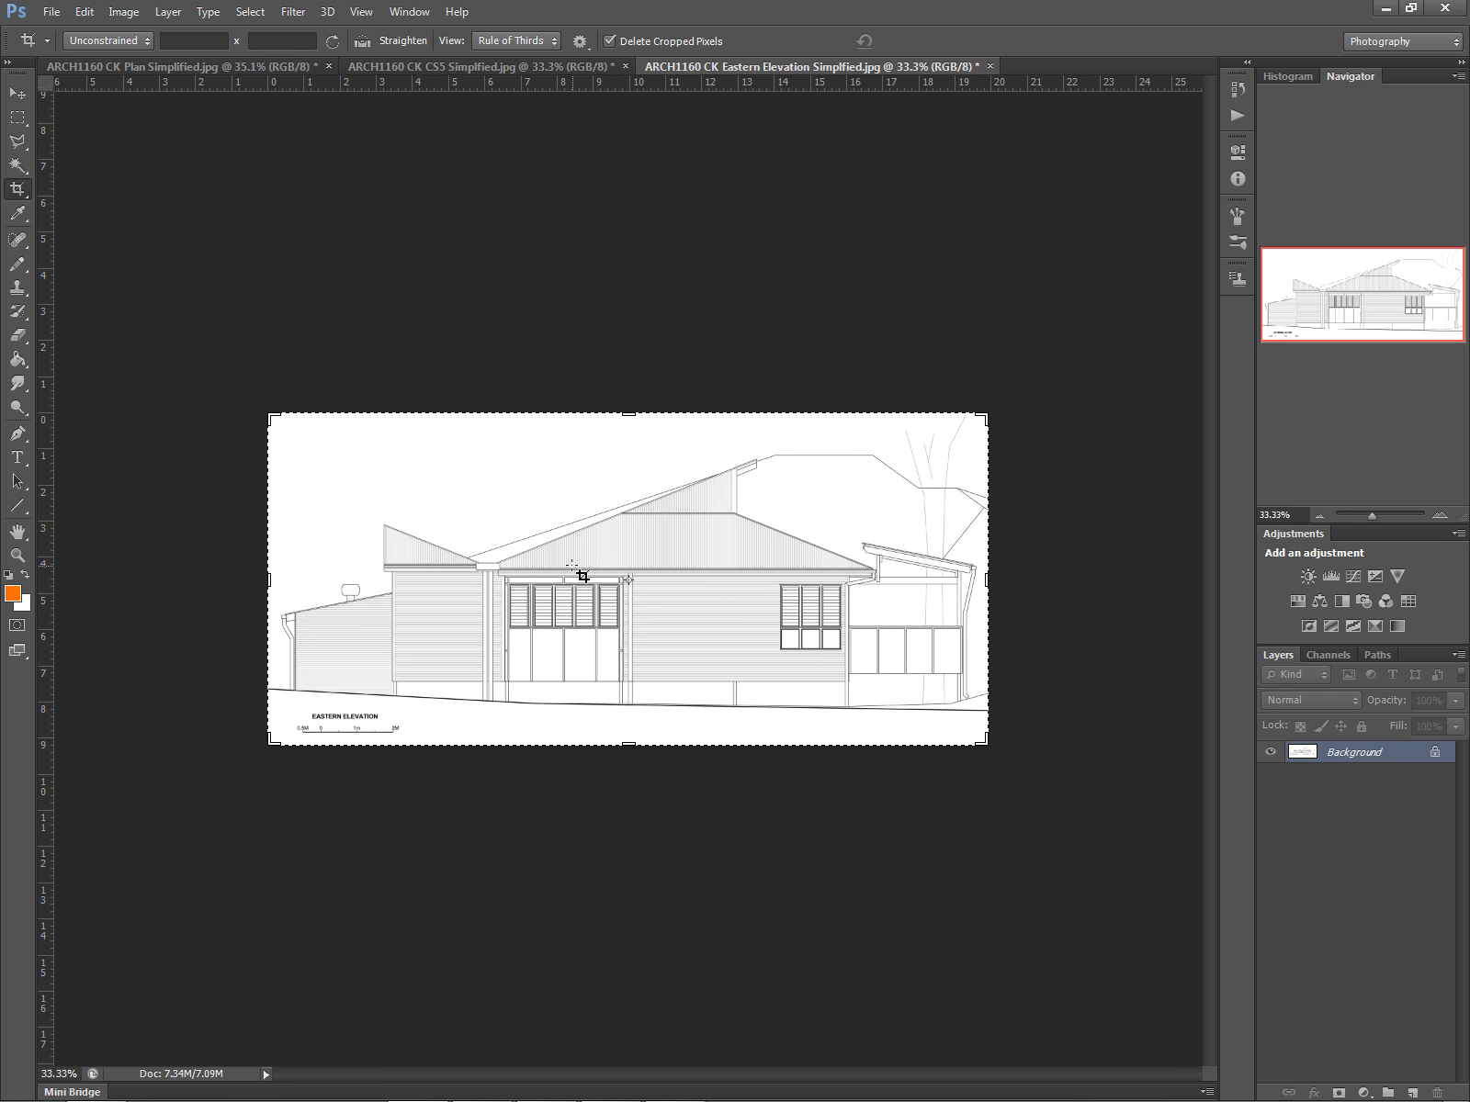
- Crop the CS5 section image with an unconstrained crop box to a horizontal strip around the drawing
{"action": "left_click", "coordinate": [542, 64]}
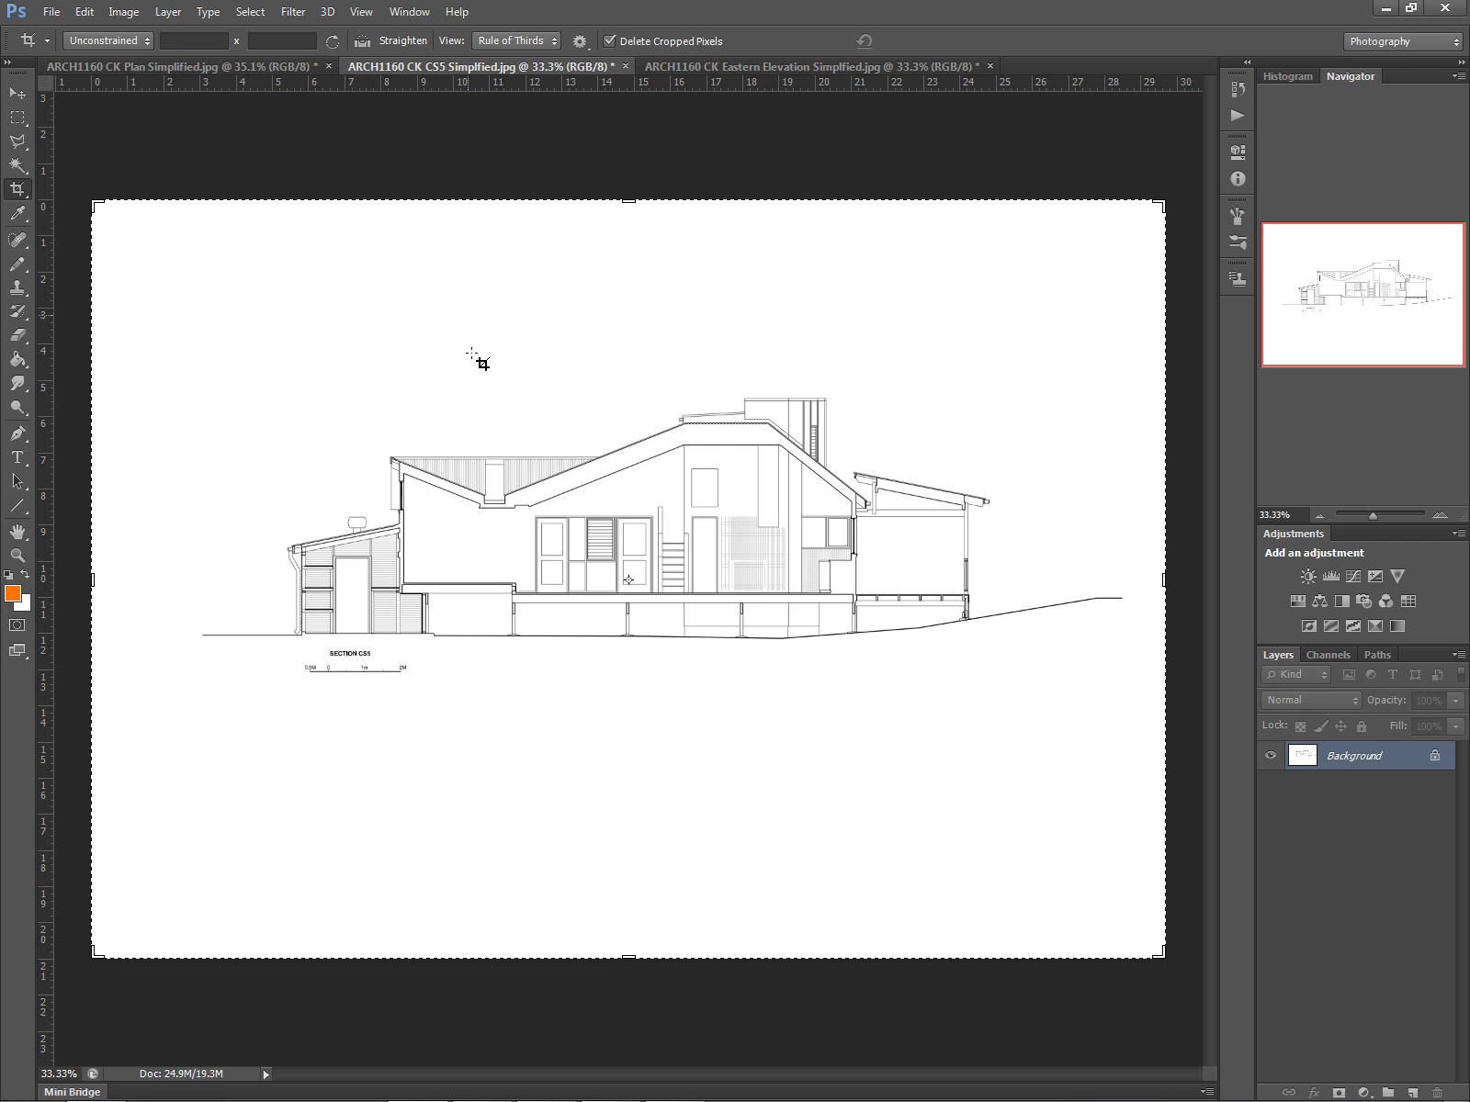
{"action": "right_click", "coordinate": [406, 356]}
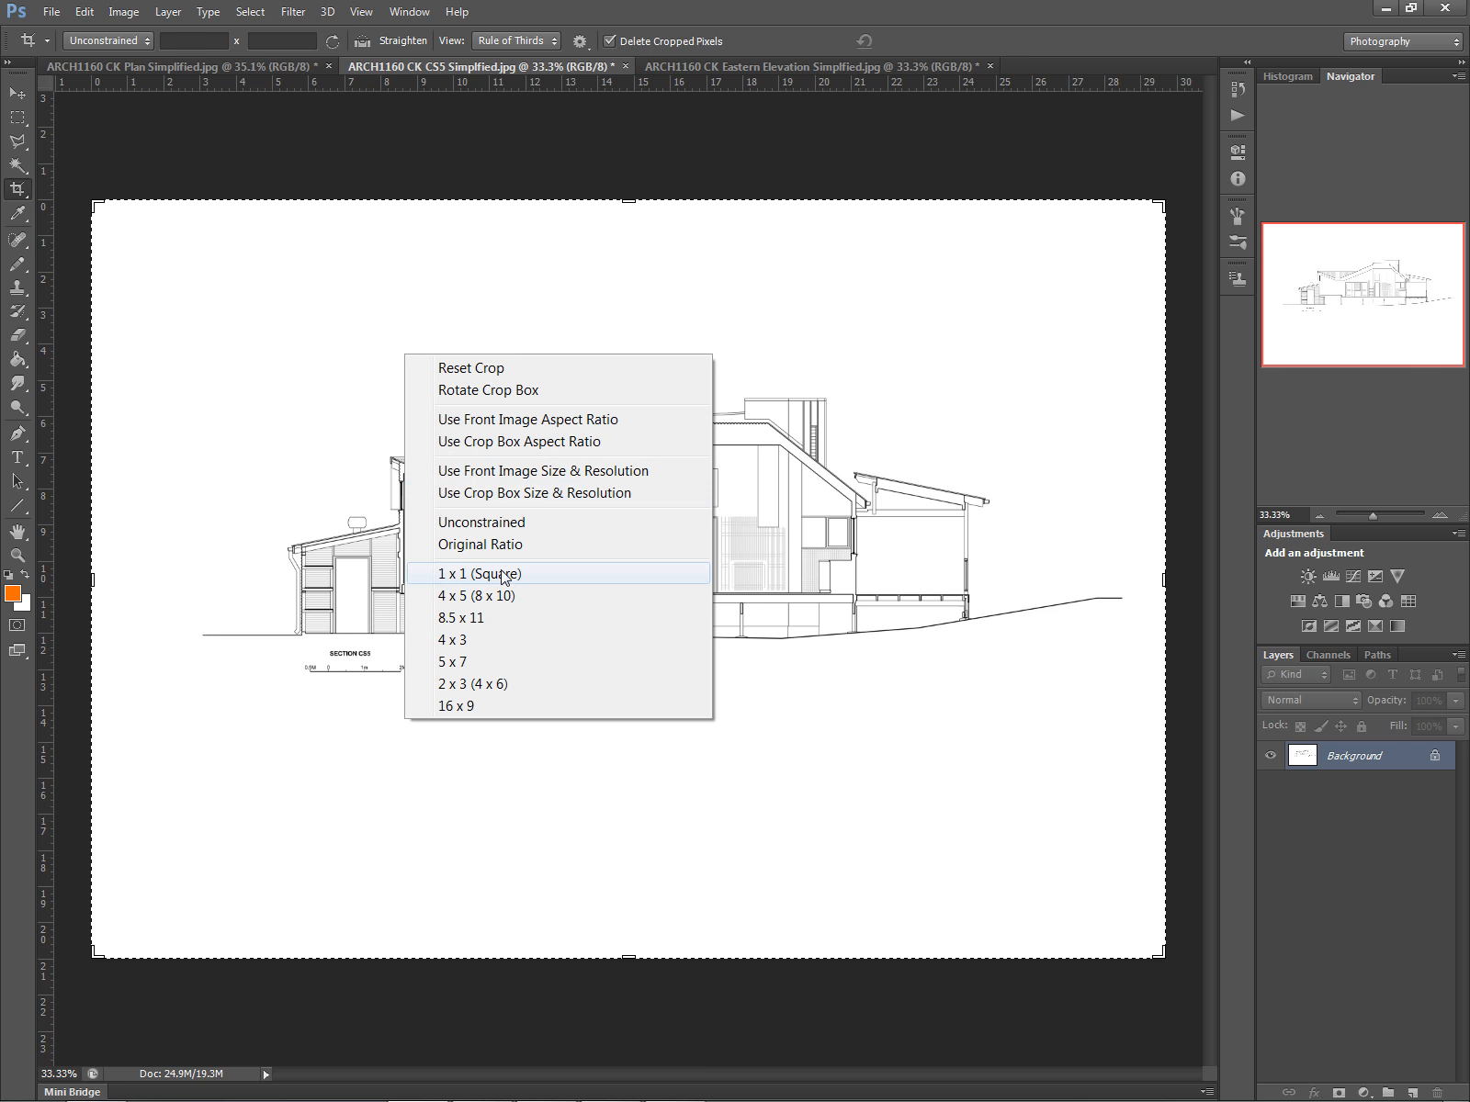
{"action": "left_click", "coordinate": [478, 573]}
{"action": "left_click_drag", "start_coordinate": [248, 204], "coordinate": [271, 222]}
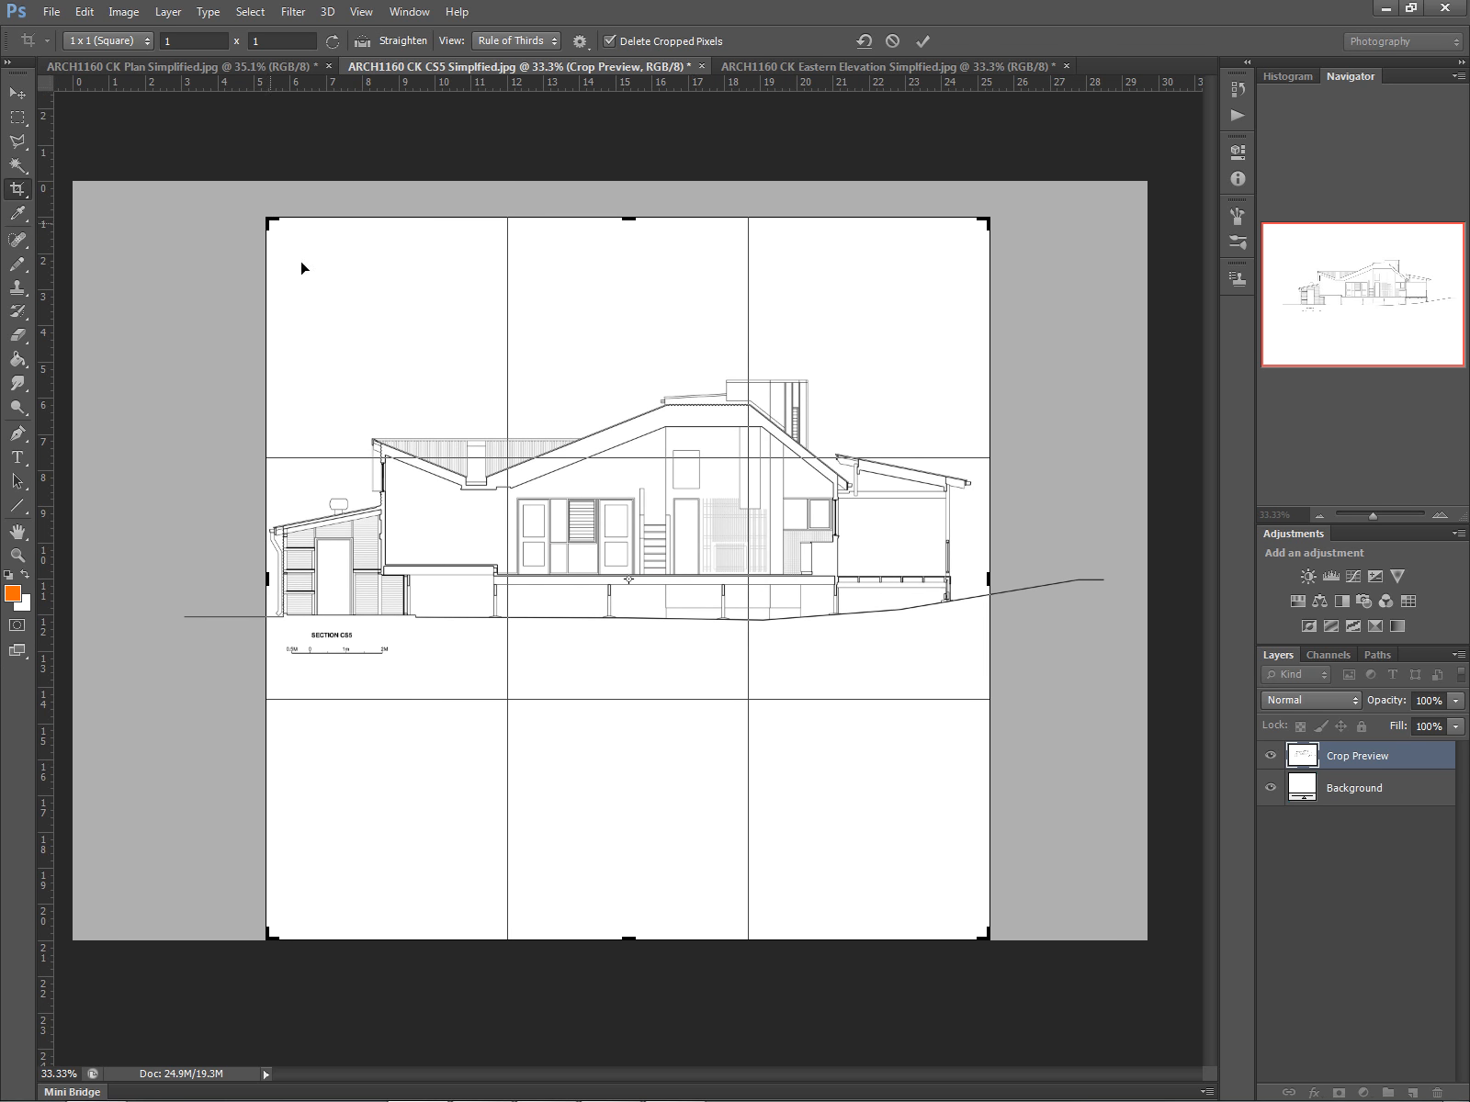
{"action": "left_click_drag", "start_coordinate": [643, 620], "coordinate": [655, 636]}
{"action": "right_click", "coordinate": [653, 608]}
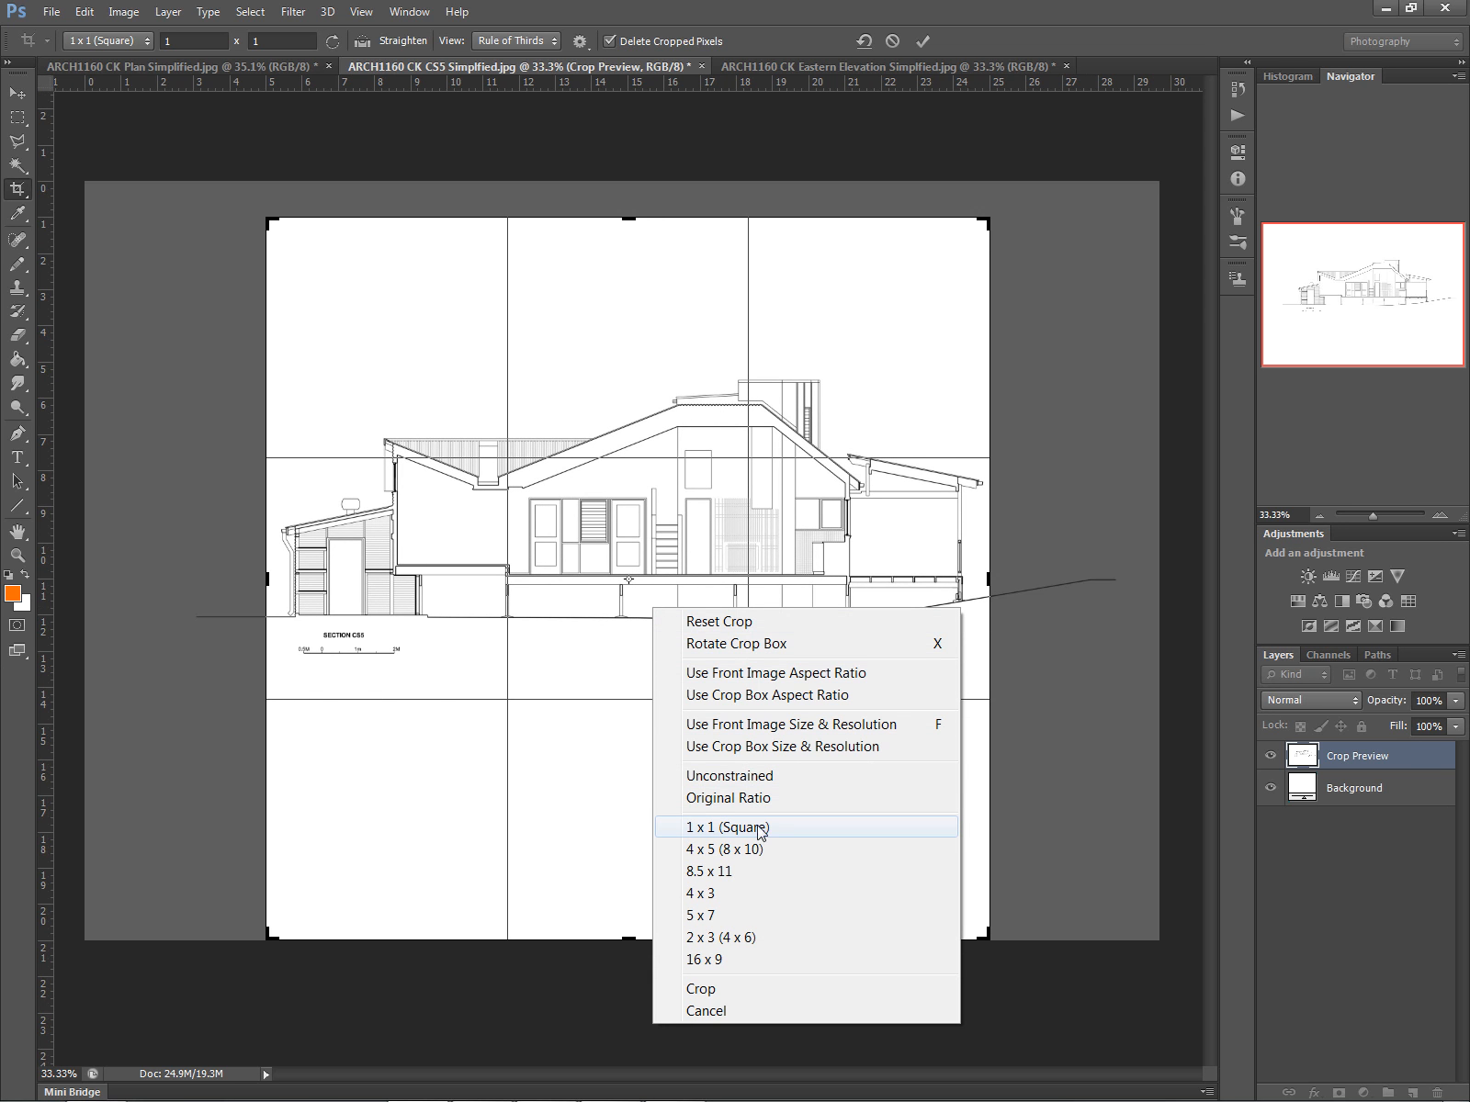
{"action": "left_click", "coordinate": [726, 776]}
{"action": "left_click_drag", "start_coordinate": [629, 220], "coordinate": [629, 290]}
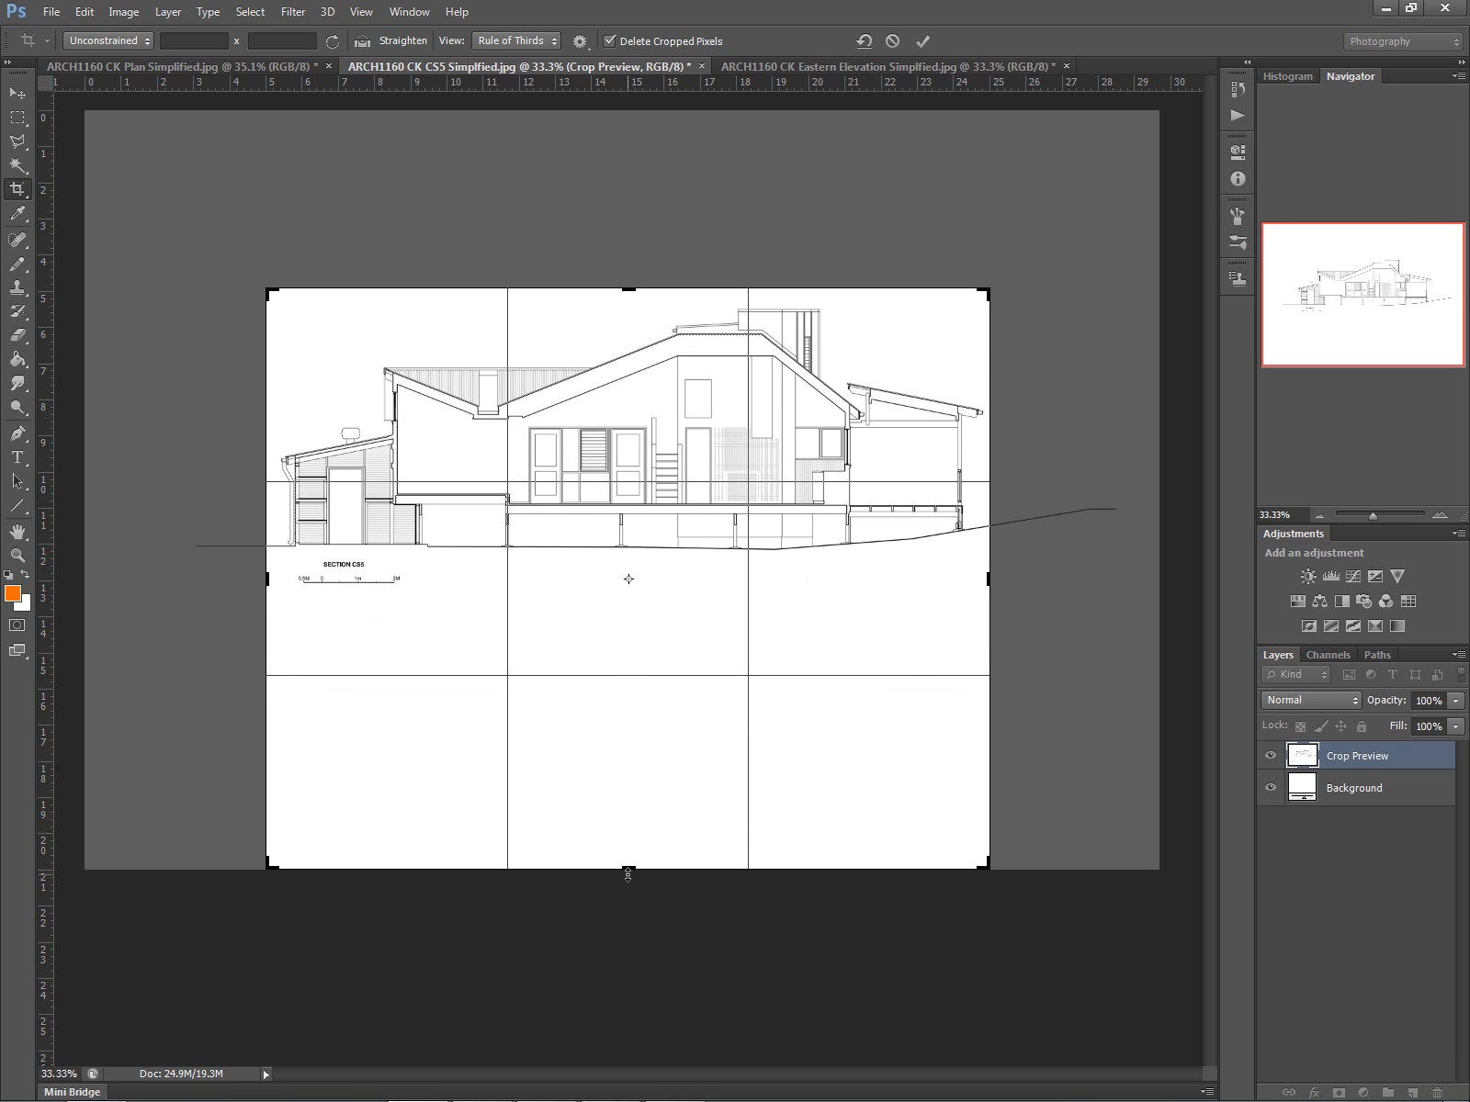
{"action": "left_click_drag", "start_coordinate": [629, 869], "coordinate": [631, 743]}
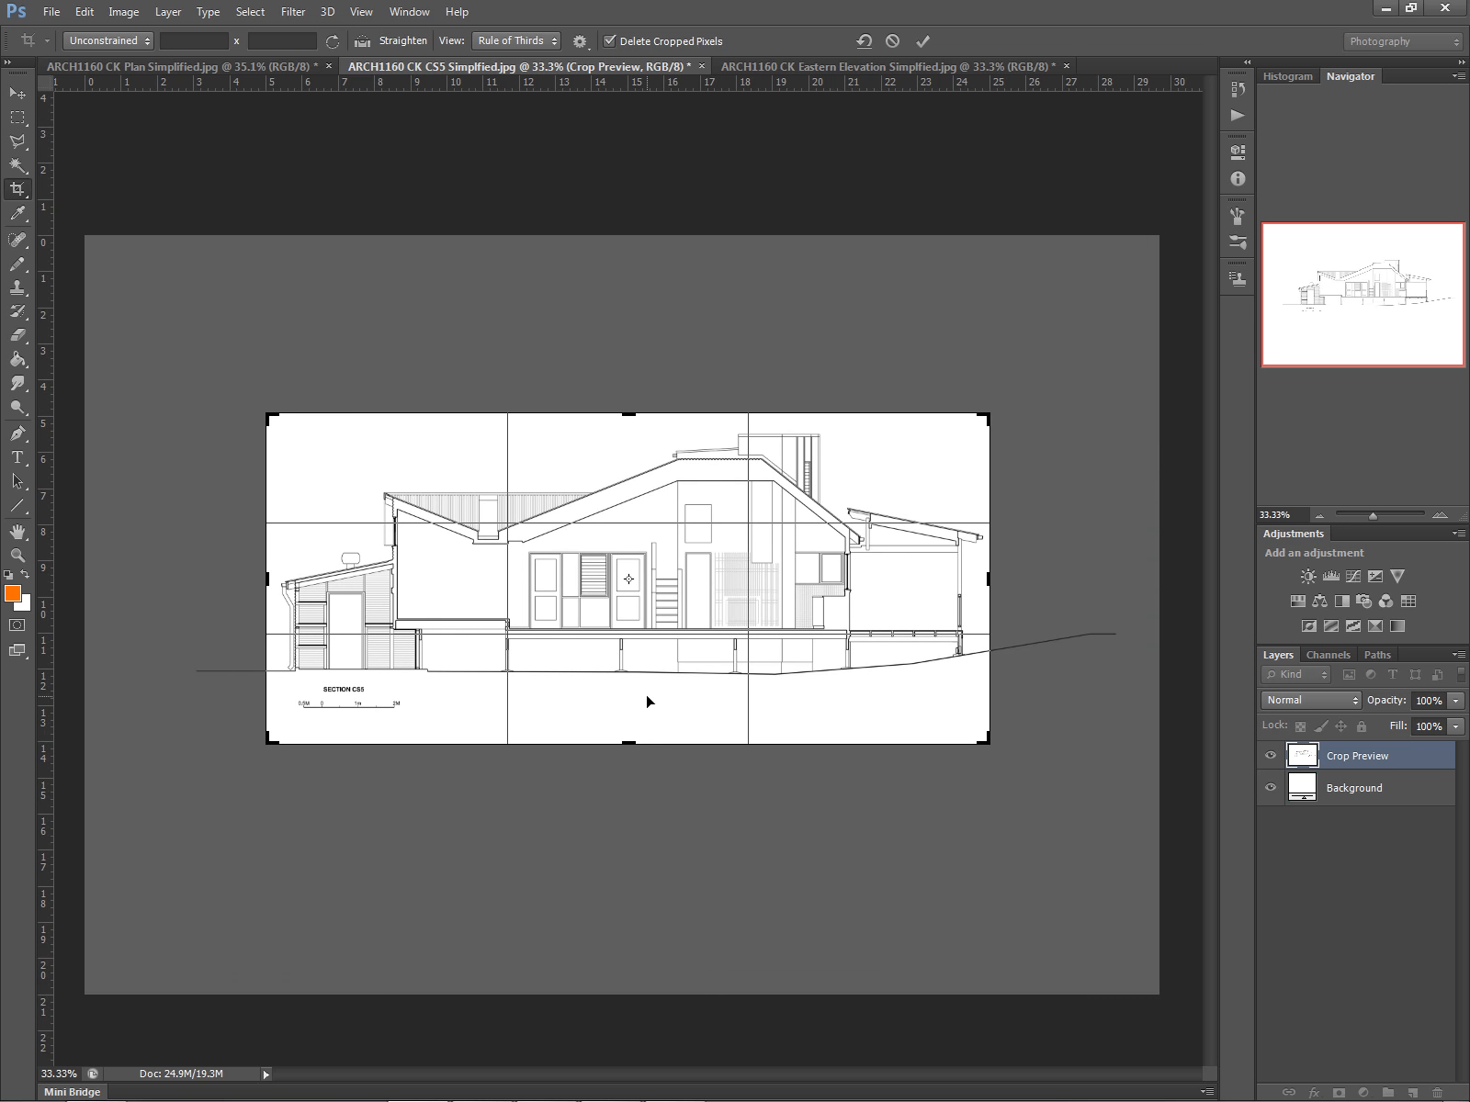
{"action": "key", "text": "Return"}
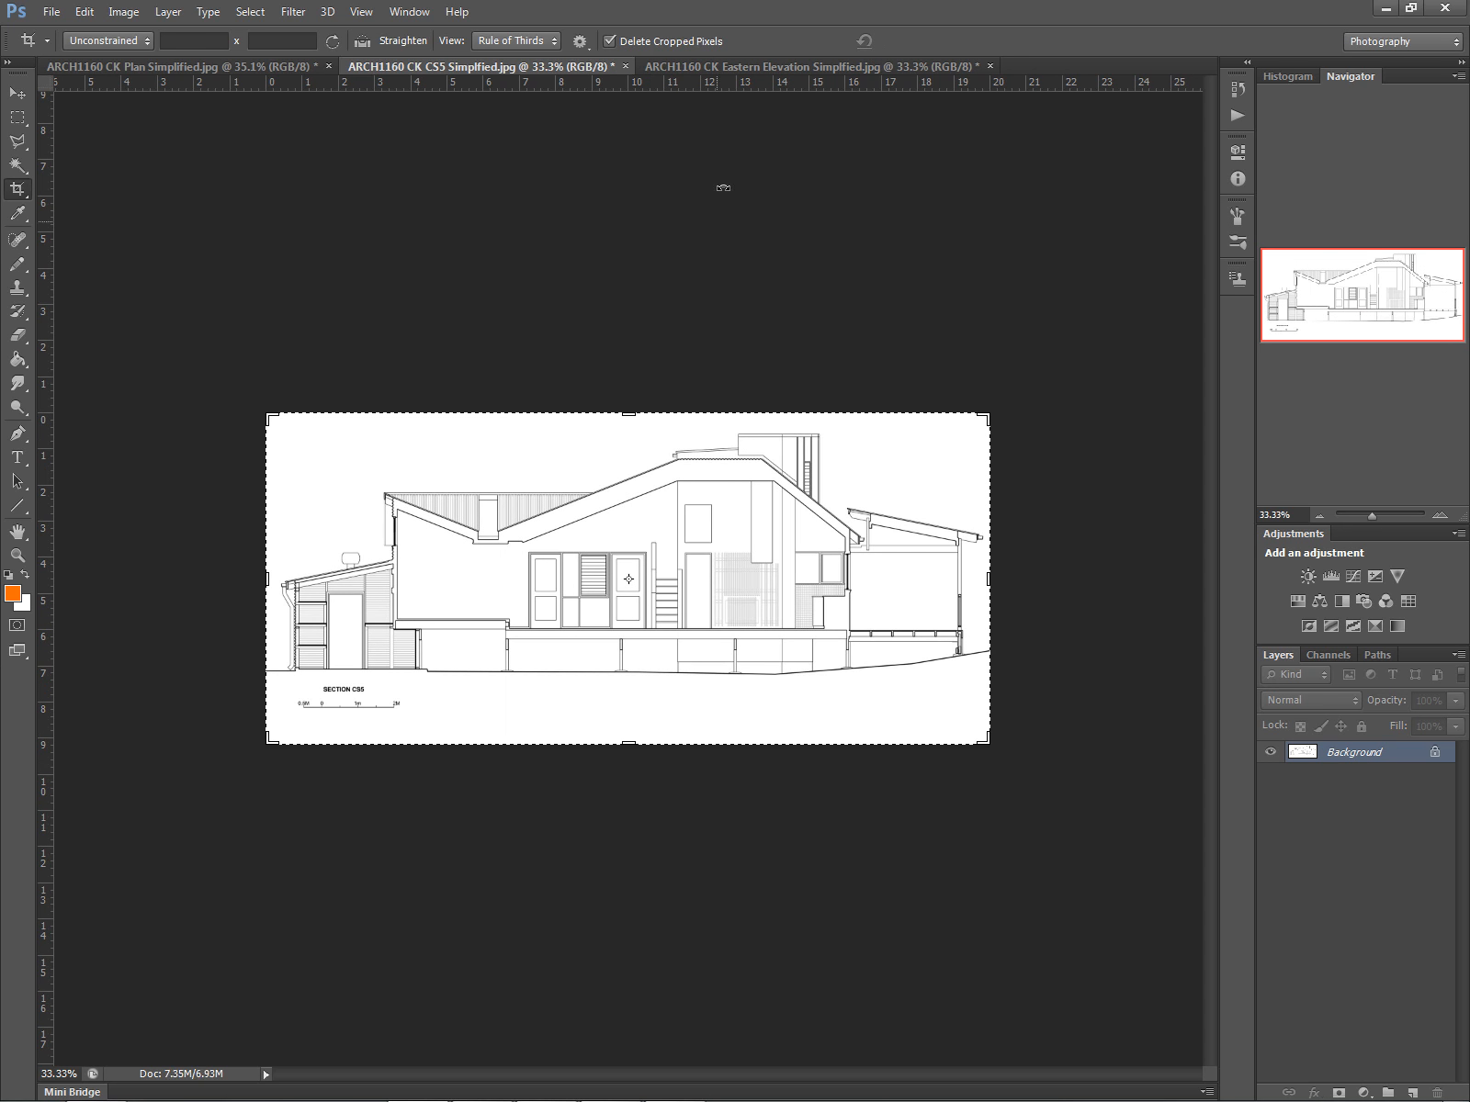
- Save the cropped CS5 section and eastern elevation images and close the section image
{"action": "left_click", "coordinate": [781, 63]}
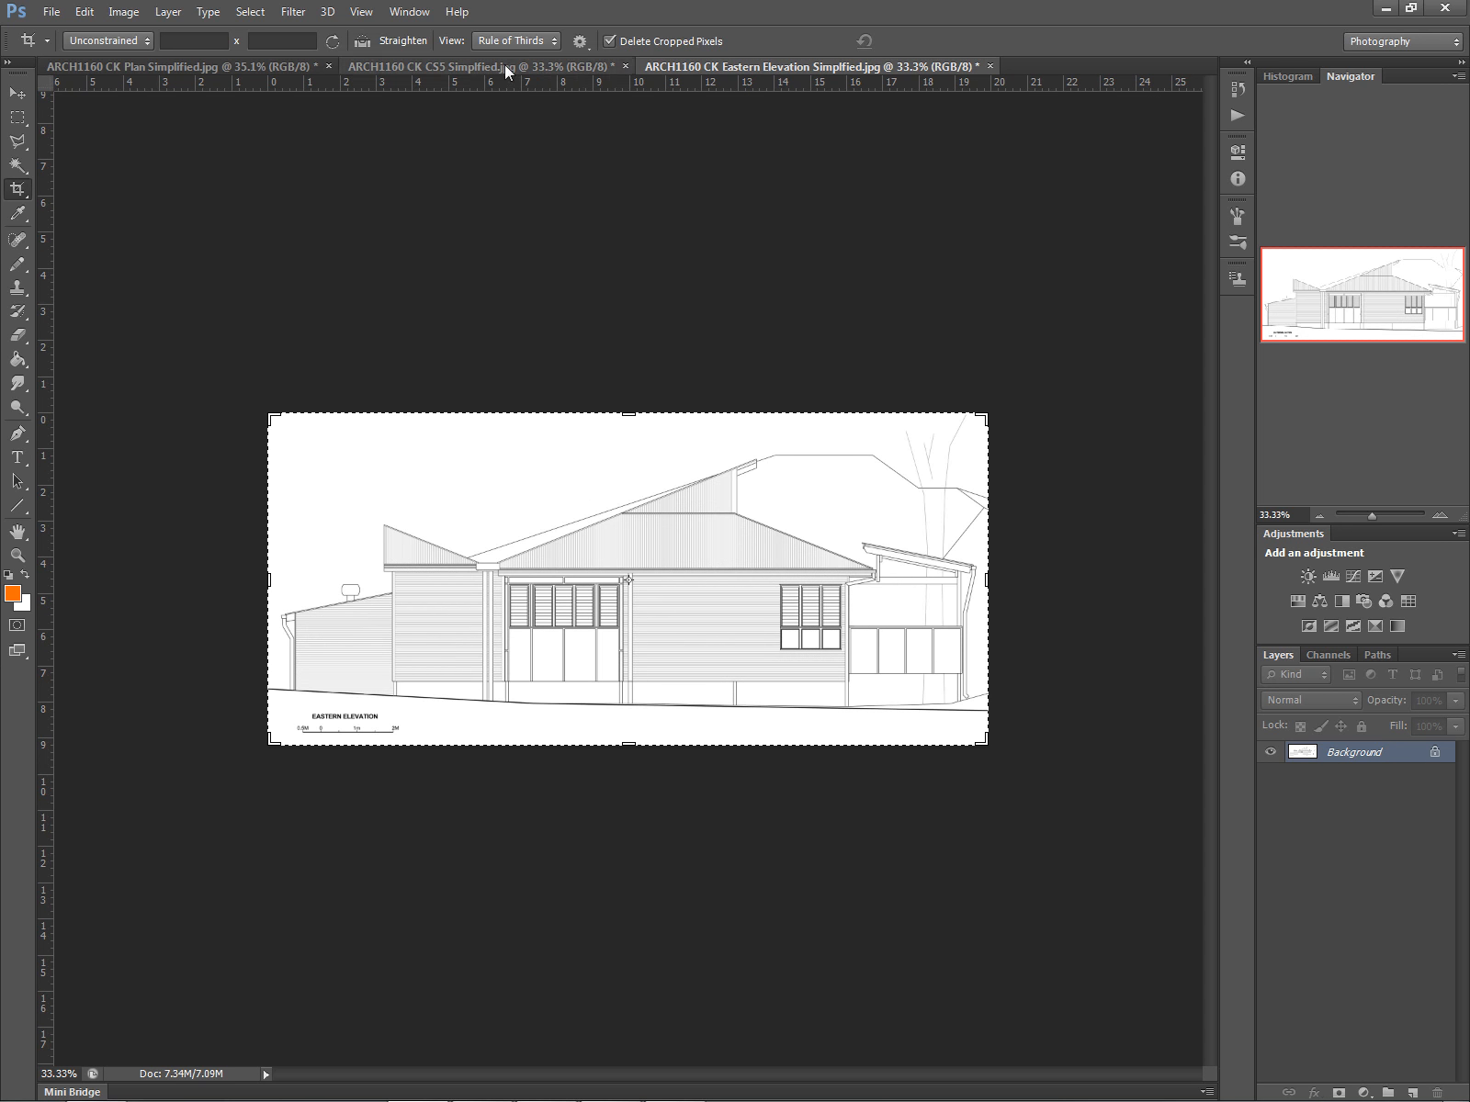
{"action": "left_click", "coordinate": [506, 64]}
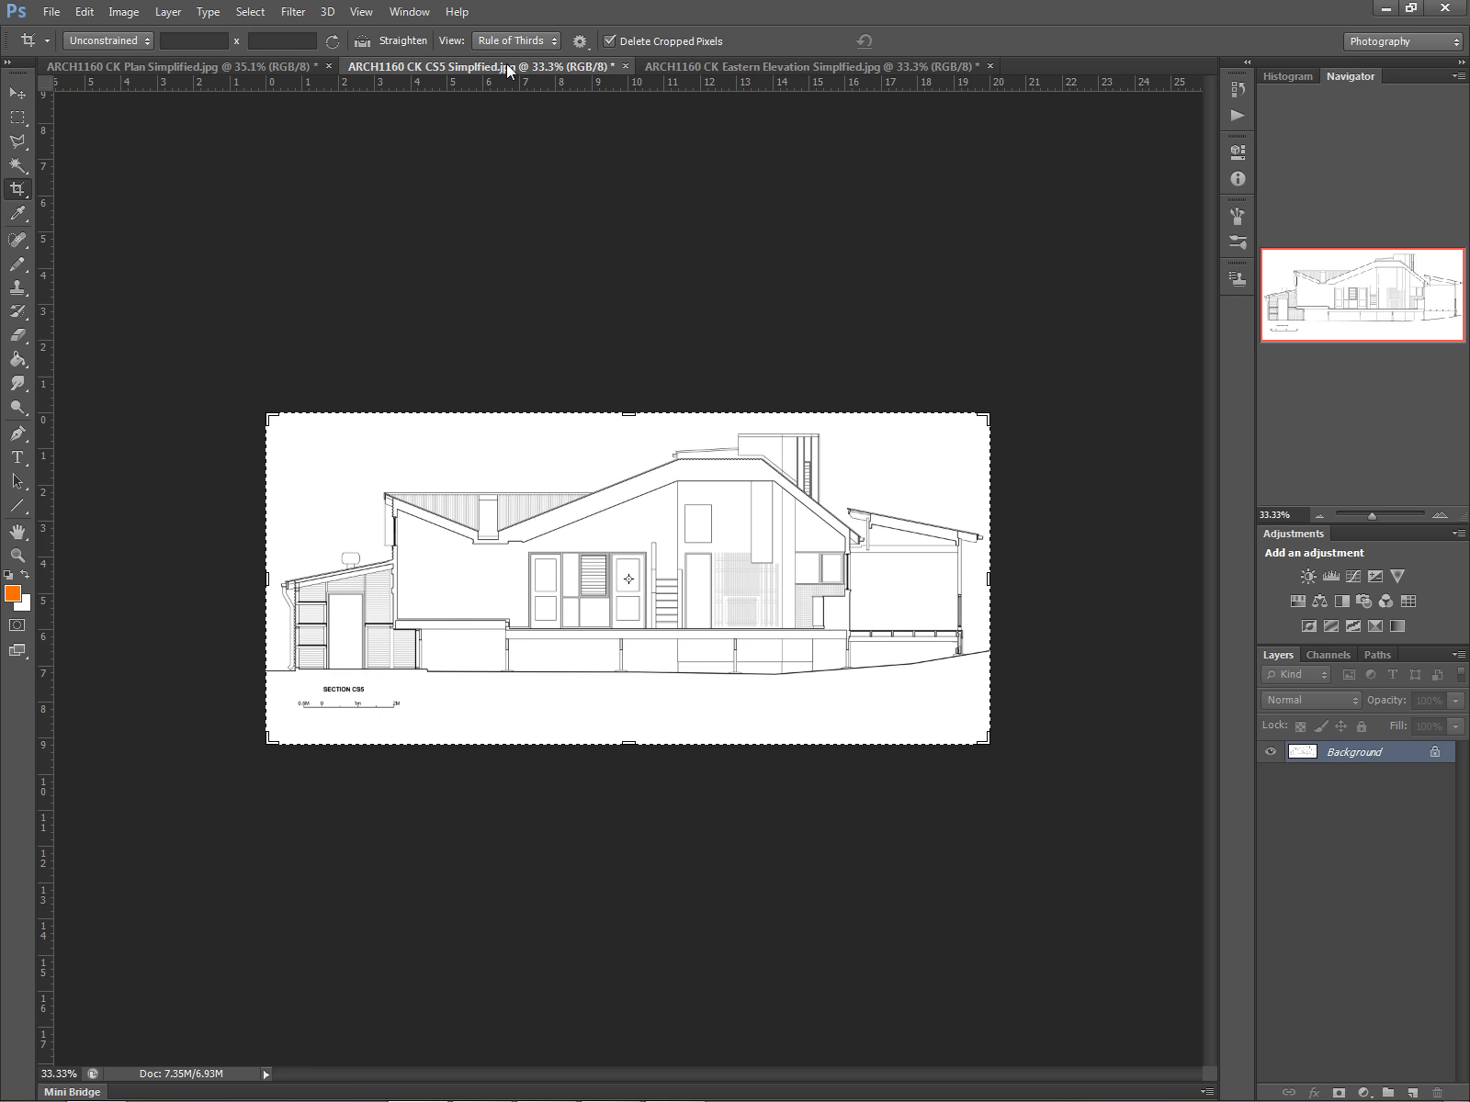
{"action": "left_click", "coordinate": [51, 12]}
{"action": "left_click", "coordinate": [167, 263]}
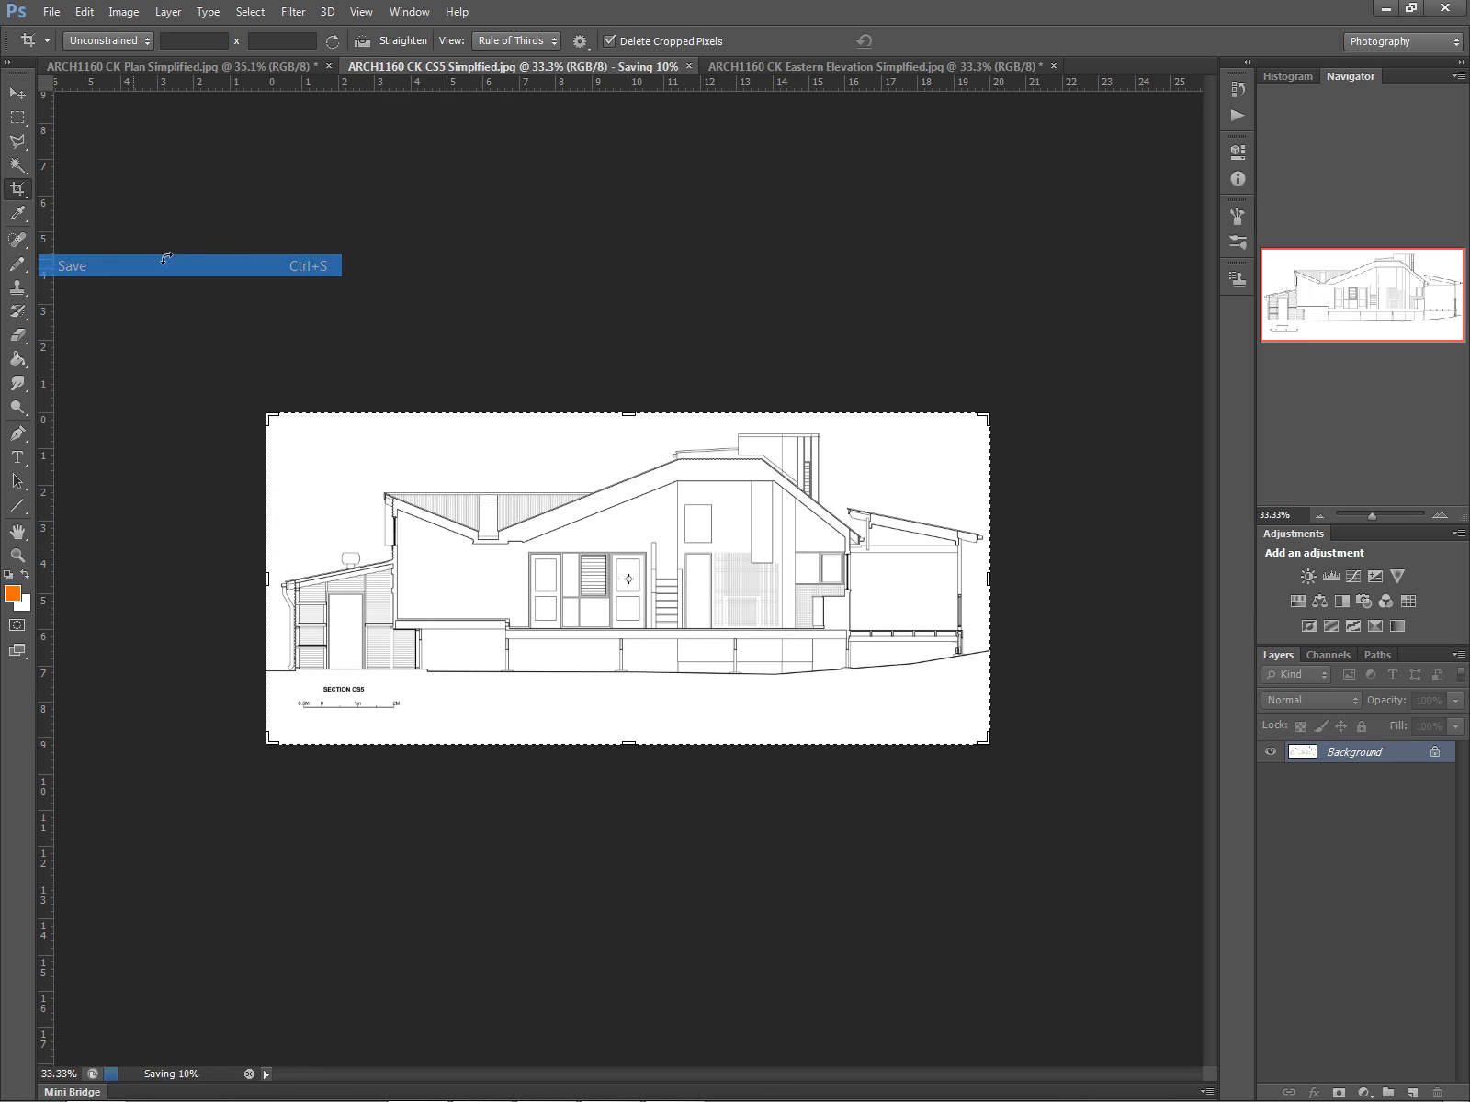
{"action": "left_click", "coordinate": [721, 71]}
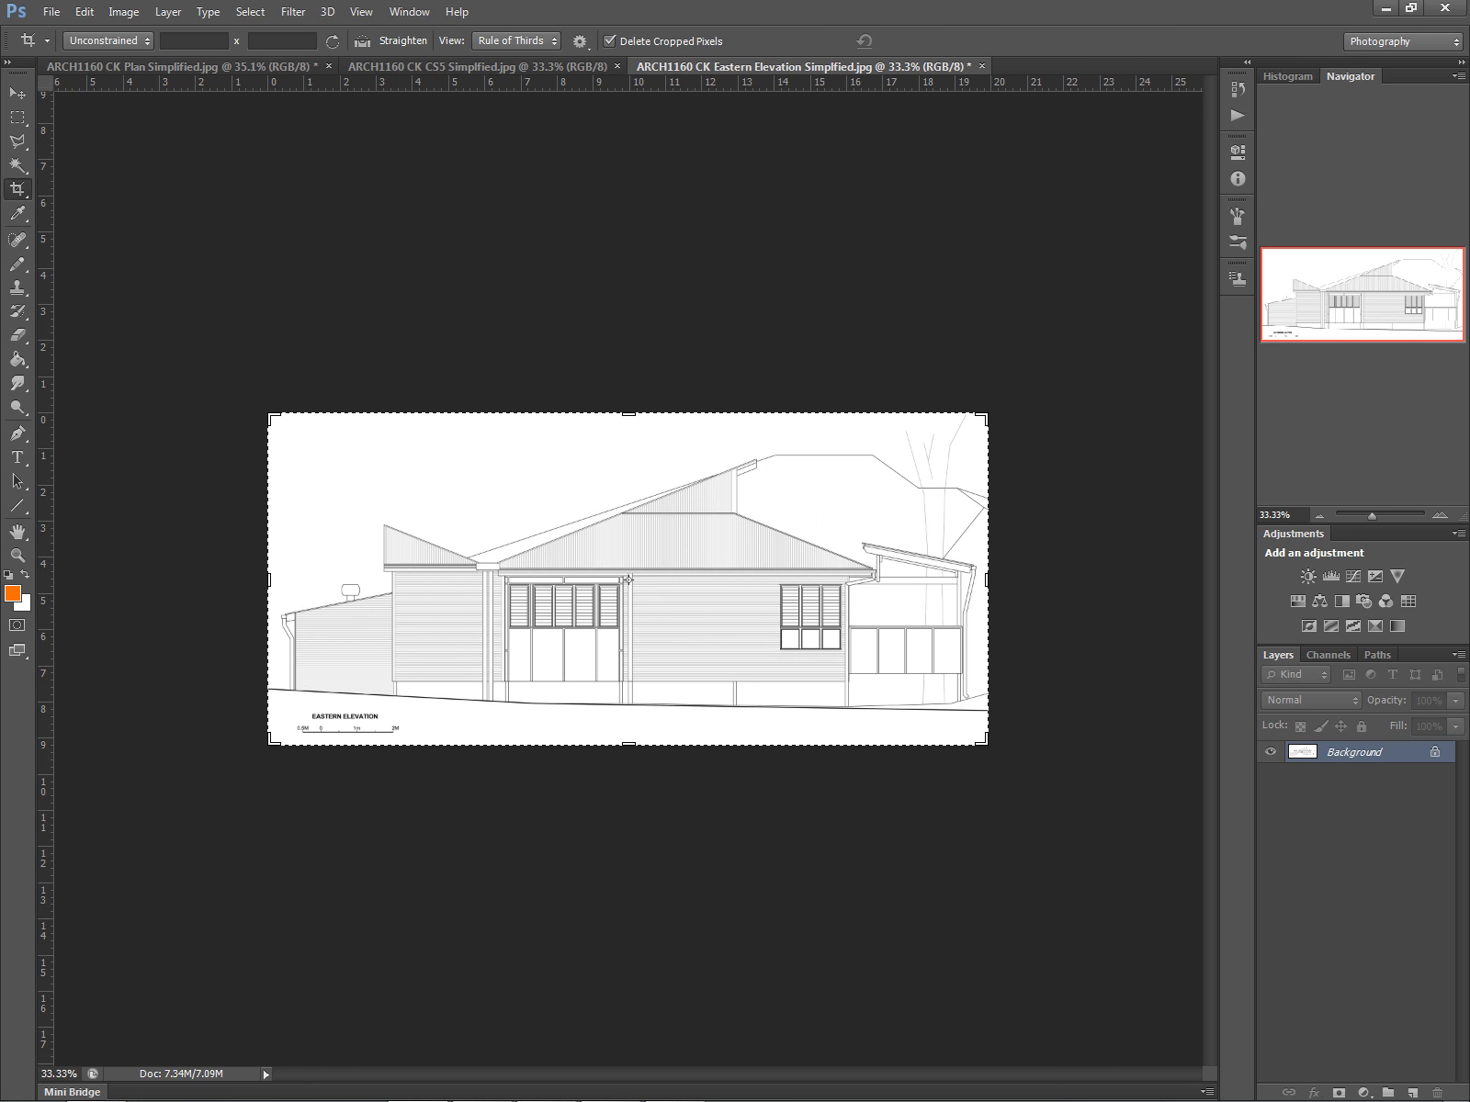
{"action": "left_click", "coordinate": [52, 12]}
{"action": "left_click", "coordinate": [105, 264]}
{"action": "left_click", "coordinate": [617, 66]}
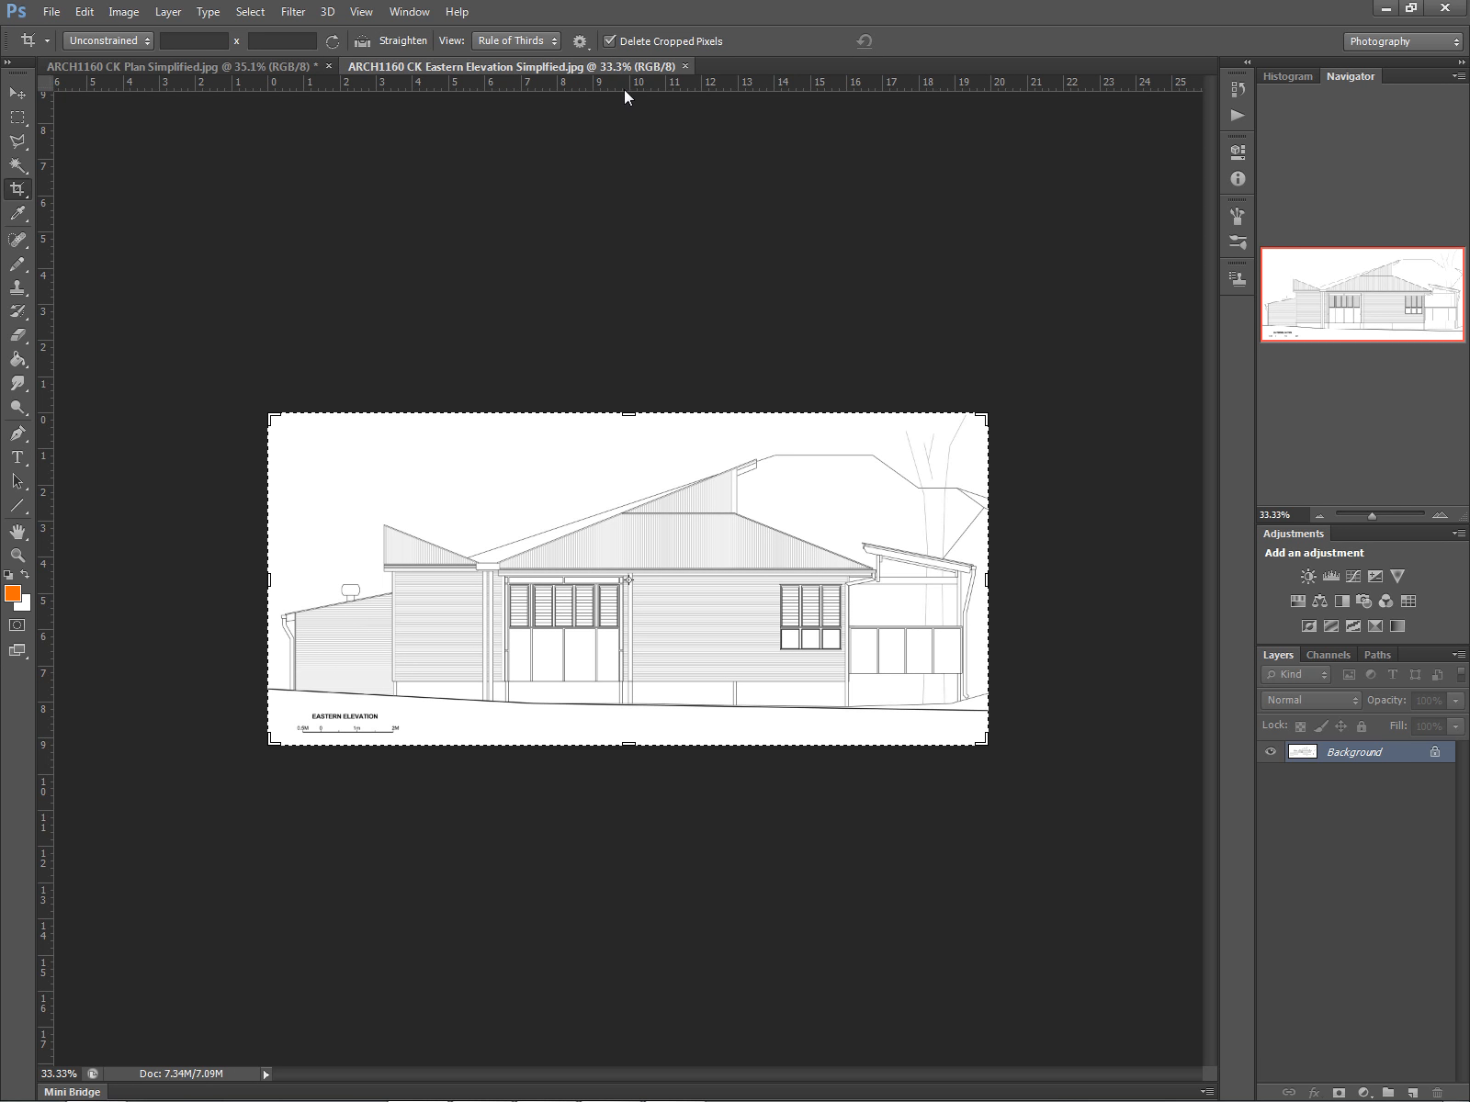
- Close the eastern elevation image and set the crop on the plan image to a 1 x 1 (Square) ratio
{"action": "left_click", "coordinate": [686, 66]}
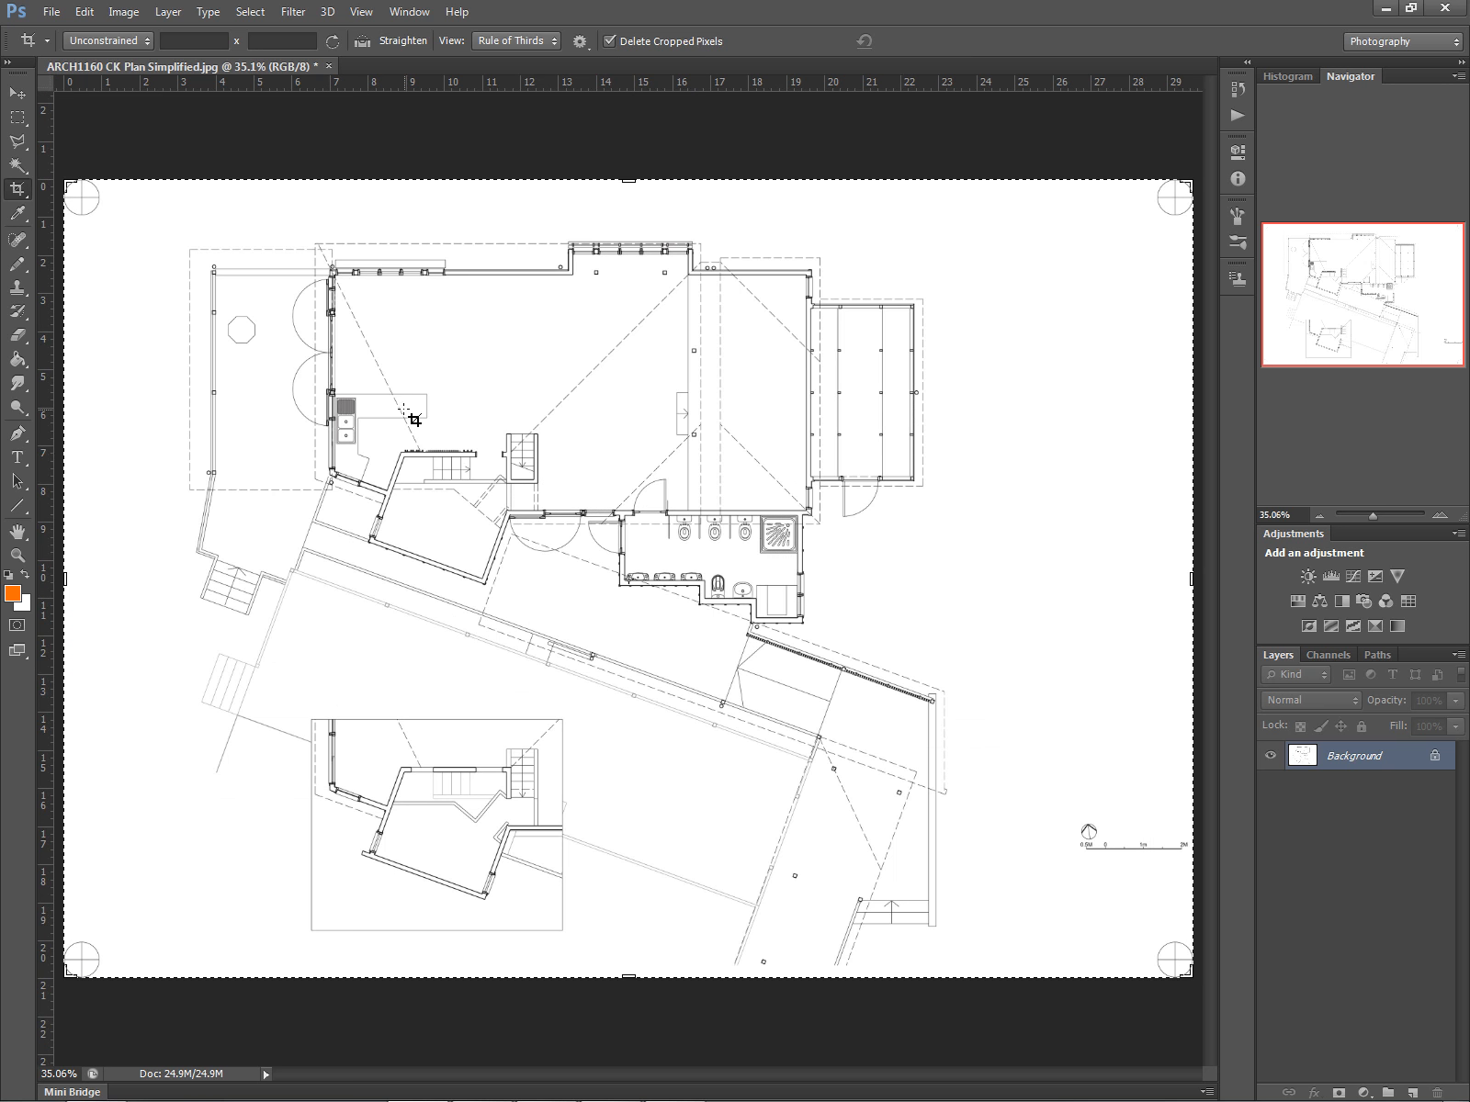
{"action": "right_click", "coordinate": [470, 408]}
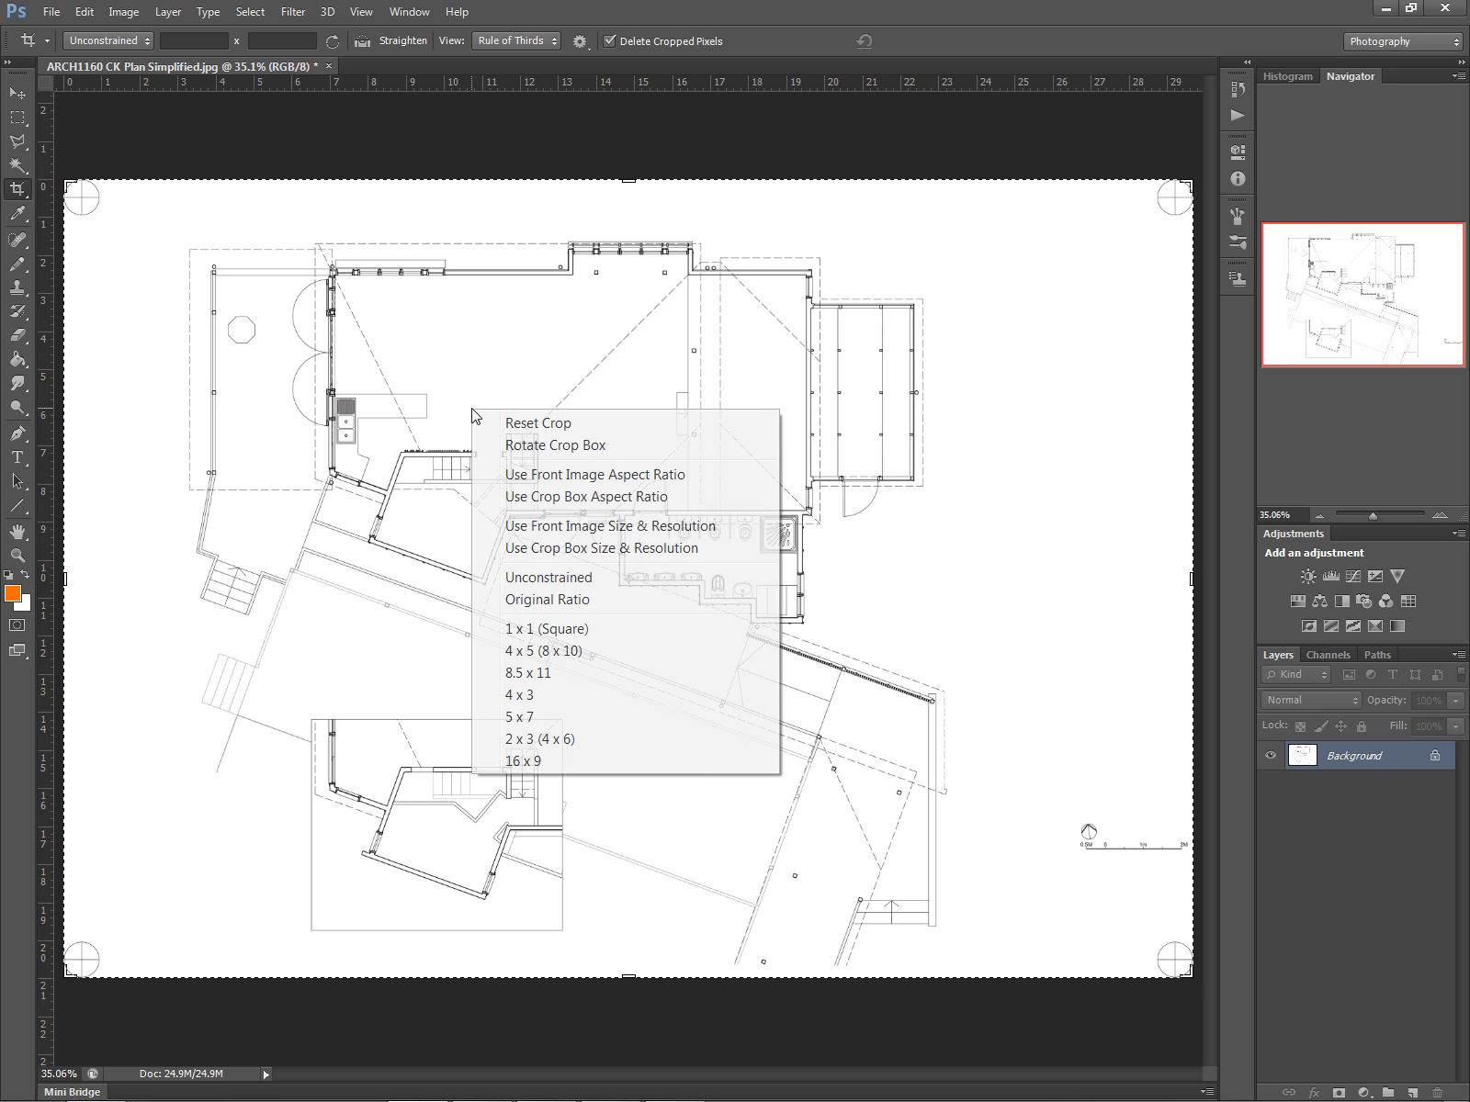
{"action": "left_click", "coordinate": [526, 633]}
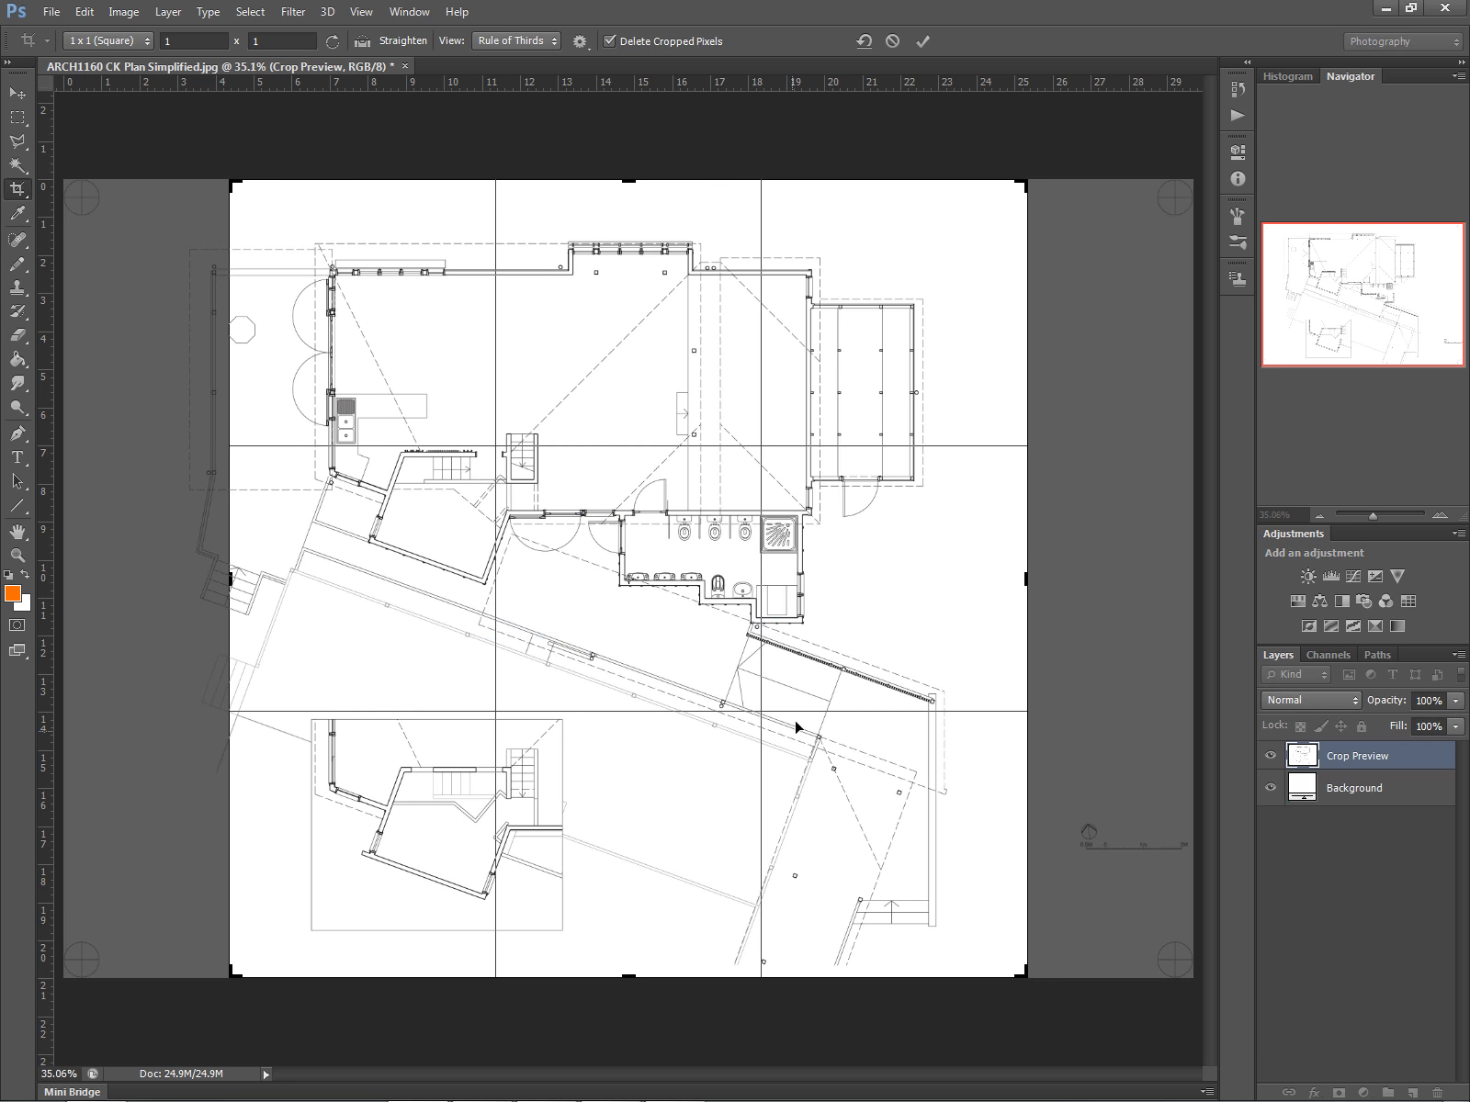
{"action": "left_click_drag", "start_coordinate": [671, 676], "coordinate": [731, 658]}
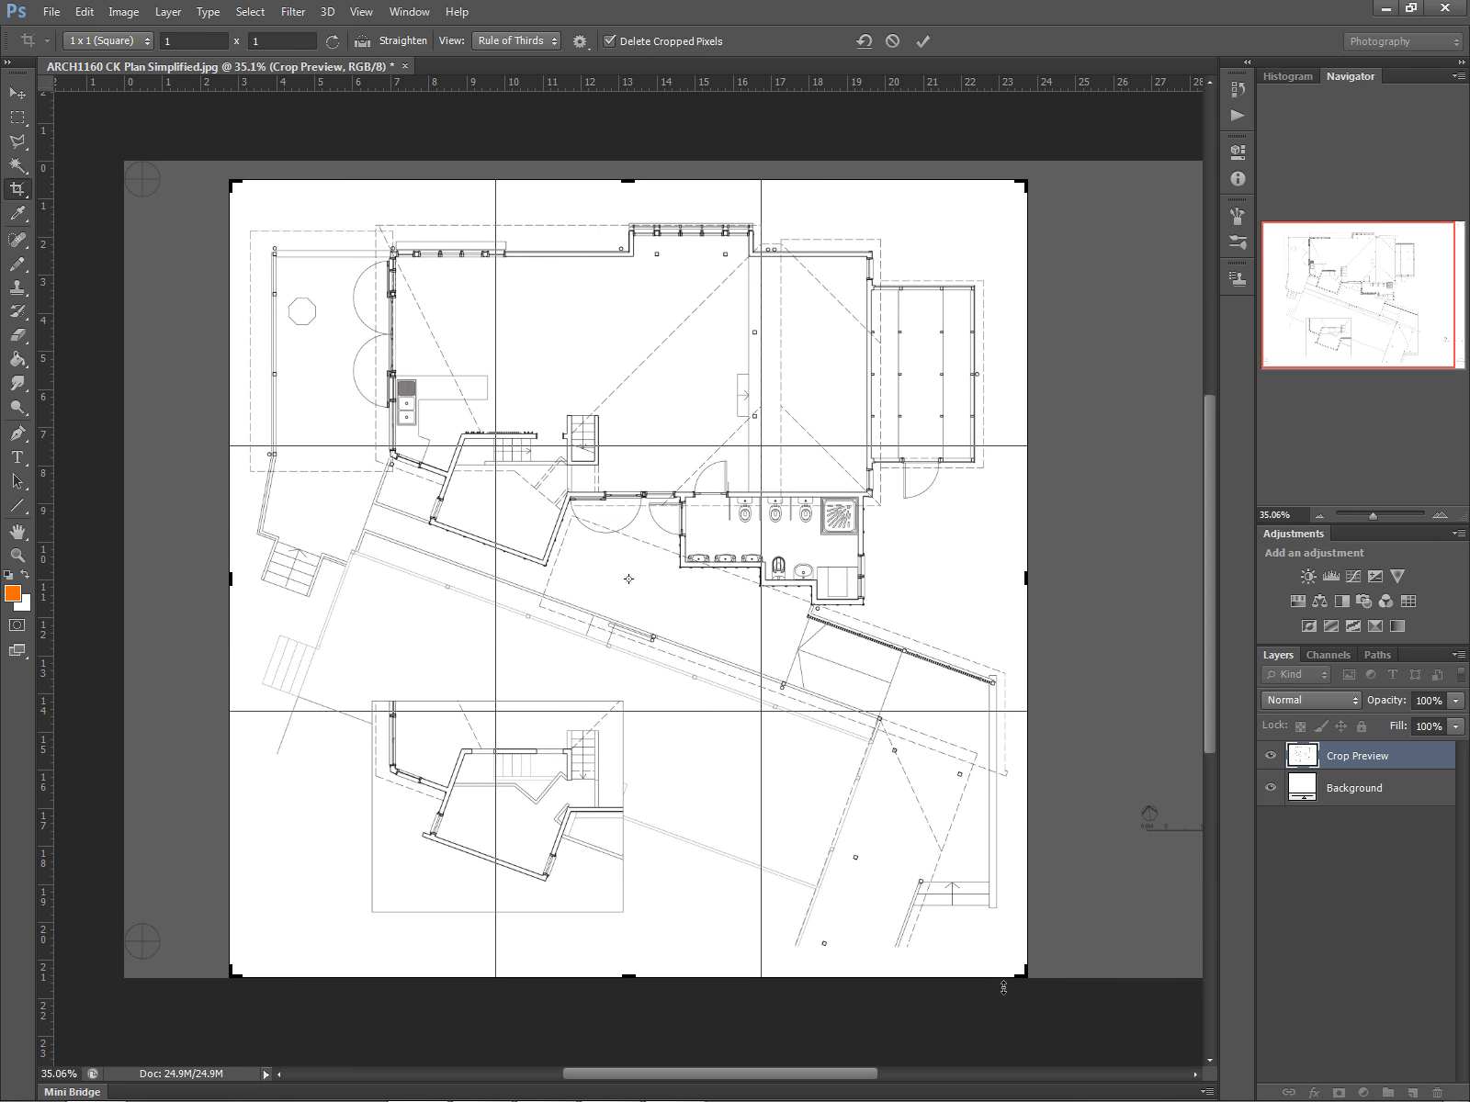
{"action": "left_click_drag", "start_coordinate": [1019, 973], "coordinate": [987, 934]}
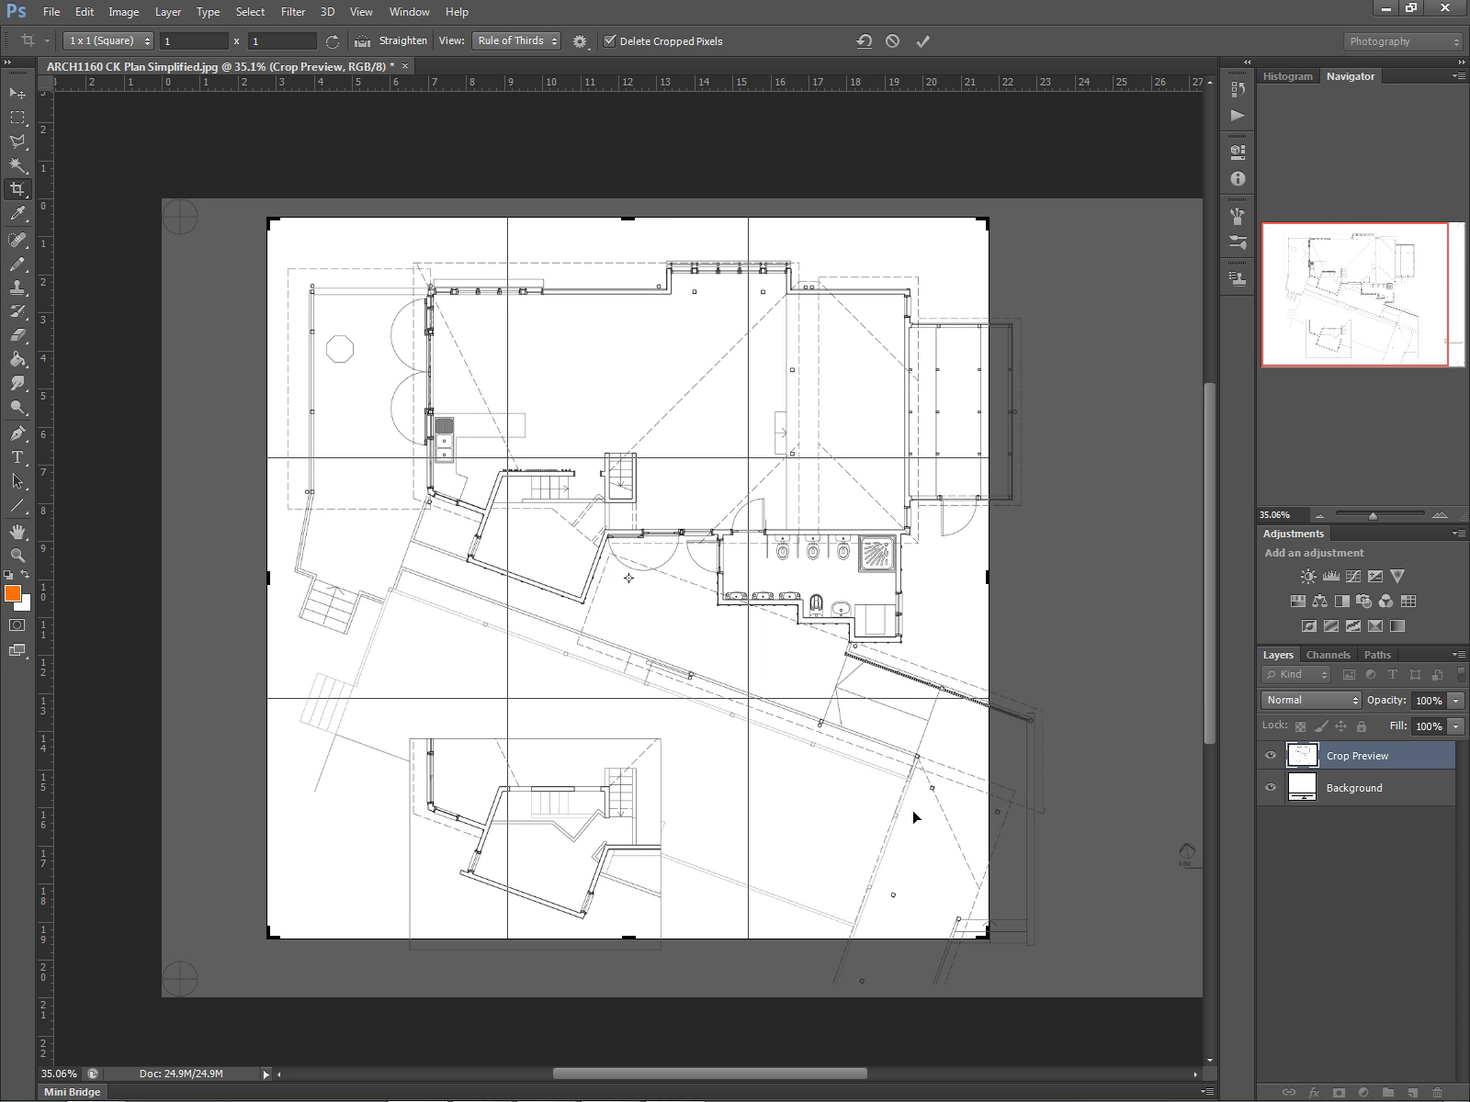
{"action": "right_click", "coordinate": [913, 815]}
{"action": "left_click", "coordinate": [981, 609]}
{"action": "mouse_move", "coordinate": [686, 615]}
{"action": "left_mouse_down"}
{"action": "mouse_move", "coordinate": [669, 617]}
{"action": "mouse_move", "coordinate": [672, 591]}
{"action": "left_mouse_up"}
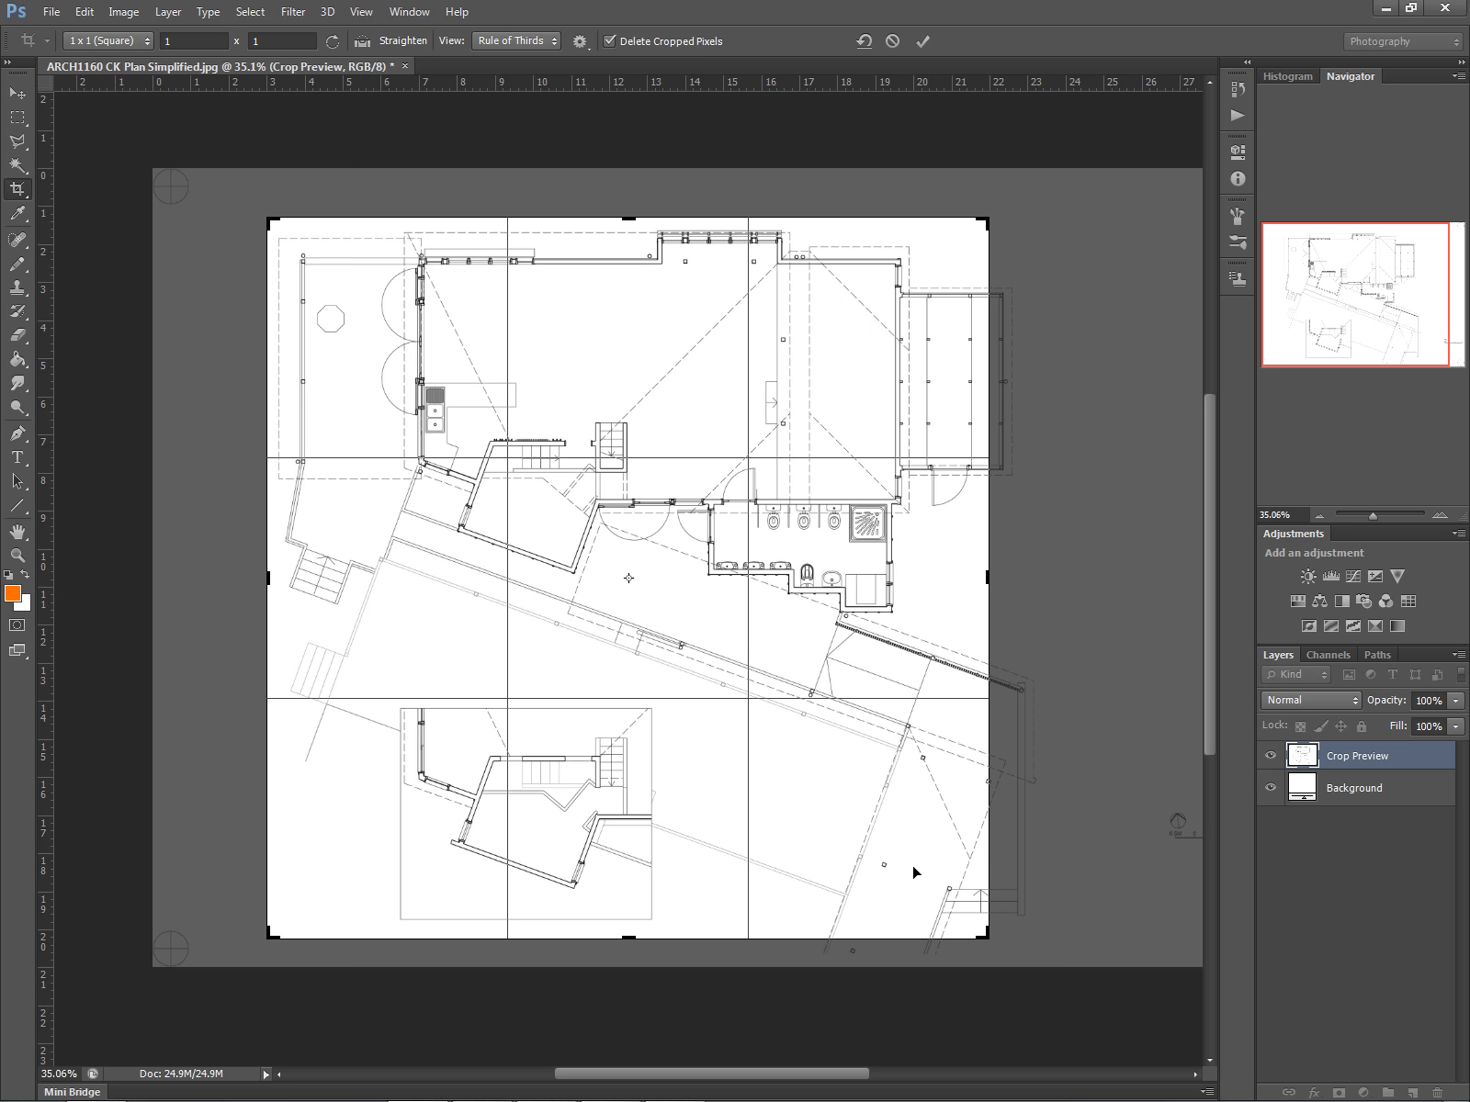
{"action": "left_click_drag", "start_coordinate": [988, 939], "coordinate": [1007, 958]}
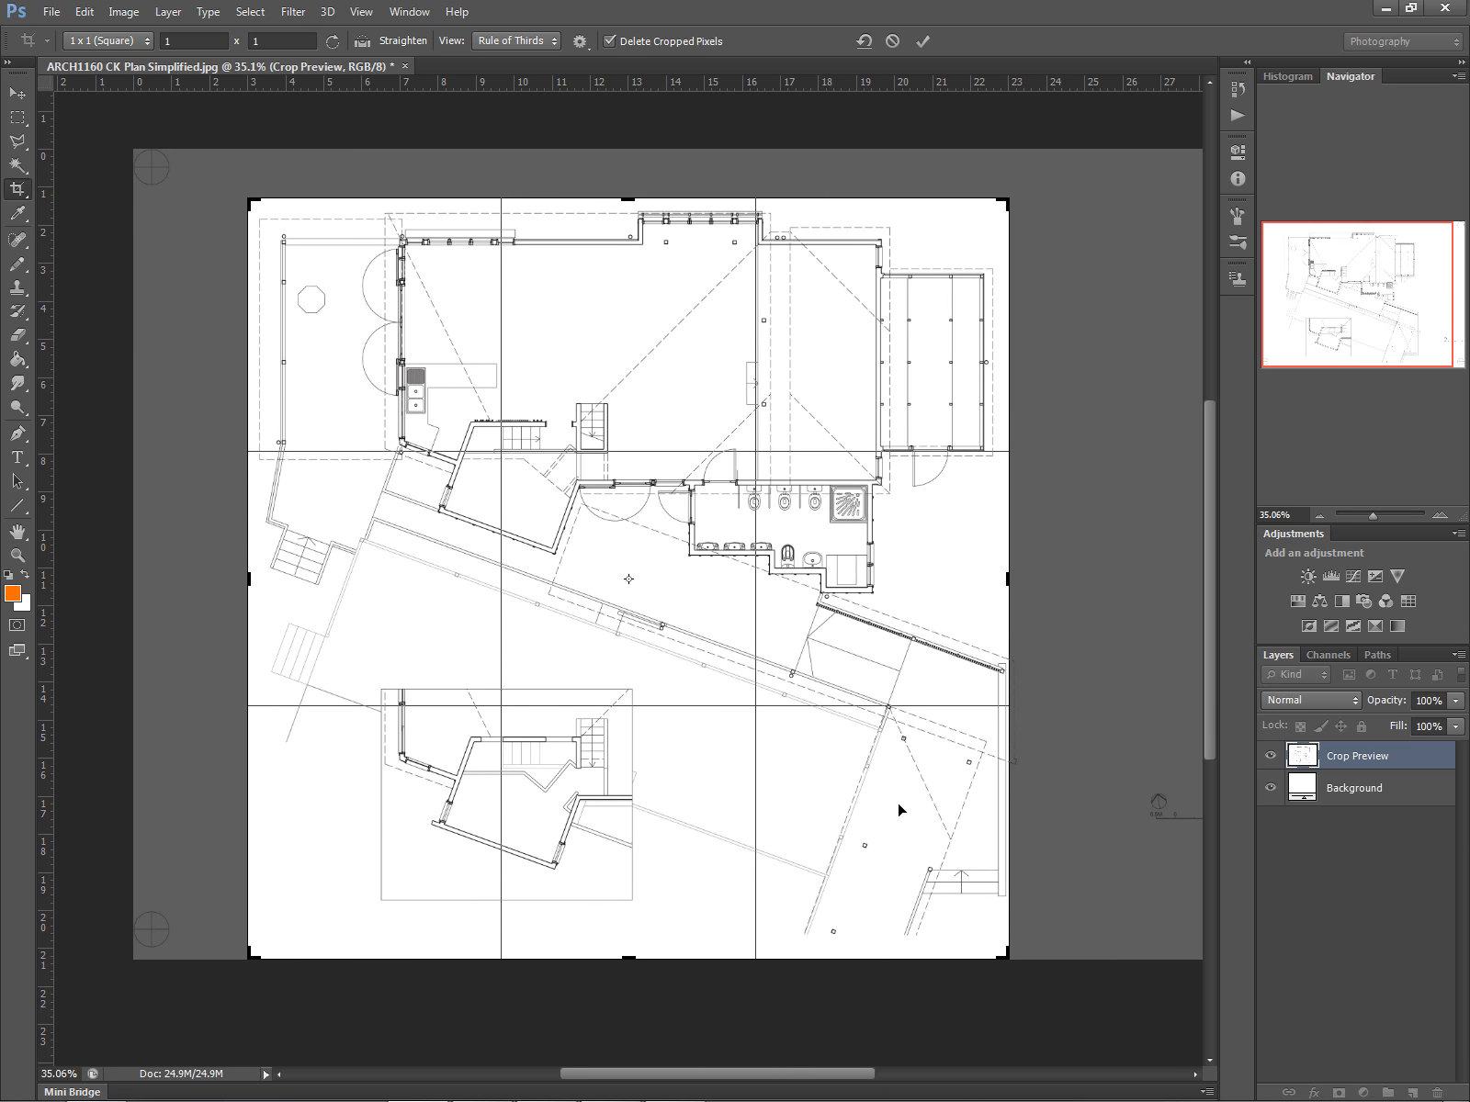
{"action": "key", "text": "Left"}
{"action": "key", "text": "Left"}
{"action": "key", "text": "Left"}
{"action": "key", "text": "Left"}
{"action": "key", "text": "Left"}
{"action": "key", "text": "Left"}
{"action": "key", "text": "Left"}
{"action": "key", "text": "Left"}
{"action": "key", "text": "Left"}
{"action": "key", "text": "Left"}
{"action": "key", "text": "Left"}
{"action": "key", "text": "Left"}
{"action": "key", "text": "Left"}
{"action": "key", "text": "Left"}
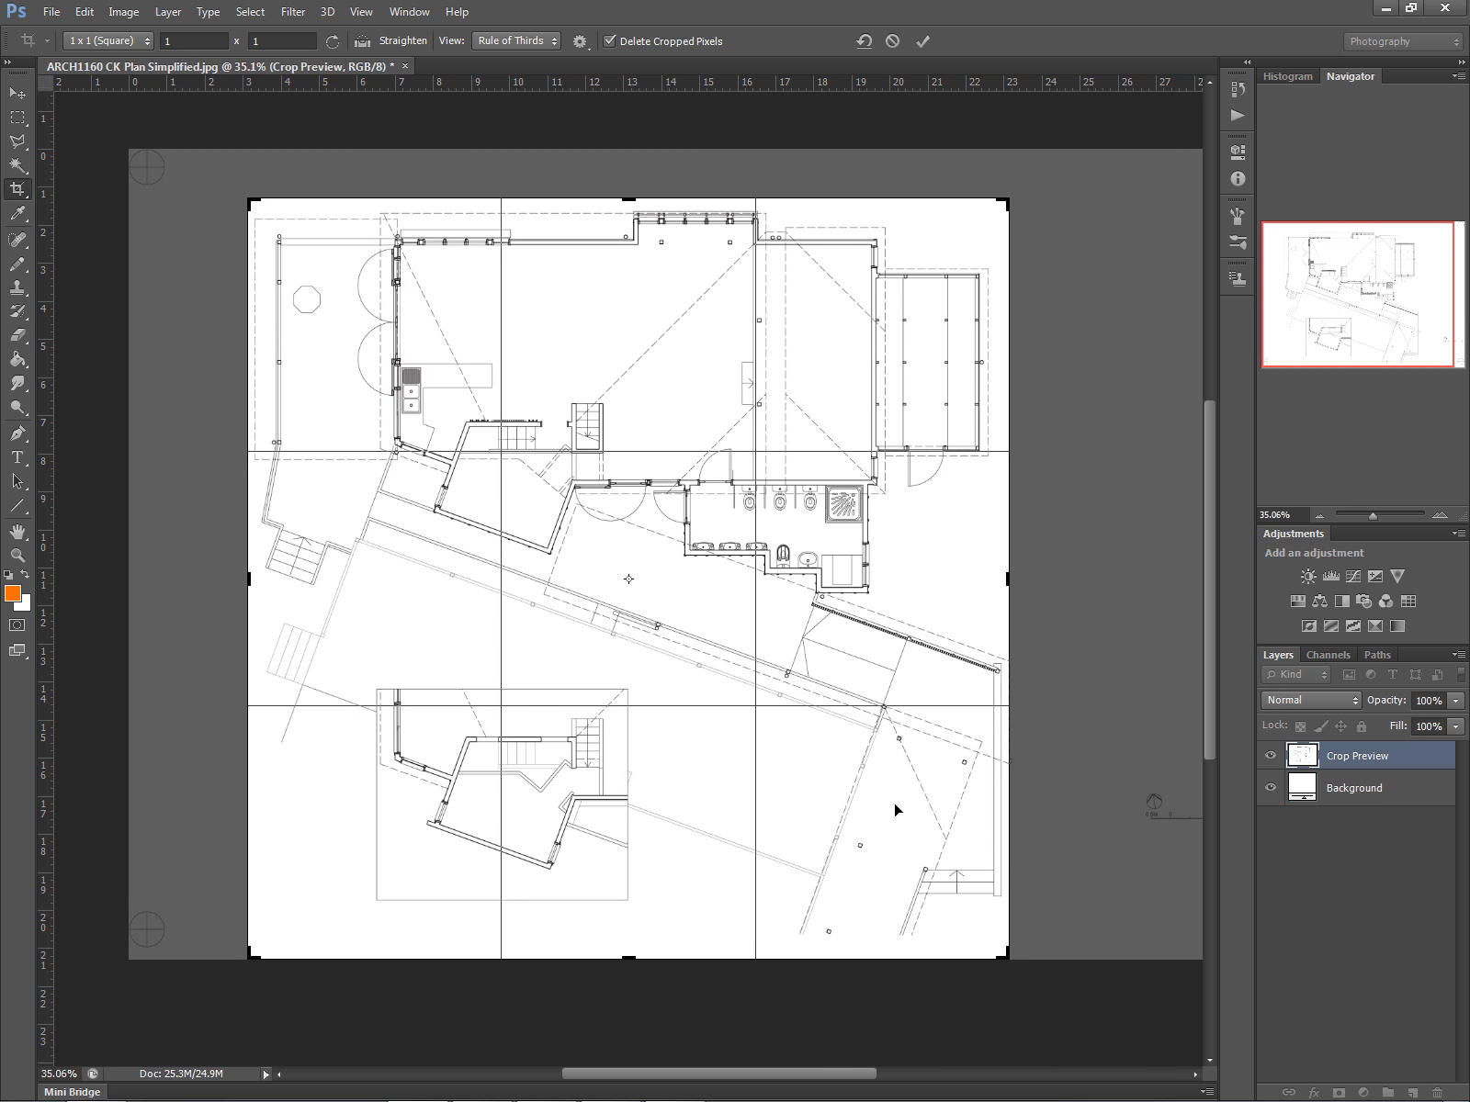
{"action": "key", "text": "Right"}
{"action": "key", "text": "Right"}
{"action": "key", "text": "Right"}
{"action": "key", "text": "Left"}
{"action": "key", "text": "Left"}
{"action": "key", "text": "Left"}
{"action": "key", "text": "Left"}
{"action": "key", "text": "Left"}
{"action": "key", "text": "Left"}
{"action": "key", "text": "Left"}
{"action": "key", "text": "Left"}
{"action": "key", "text": "Left"}
{"action": "key", "text": "Left"}
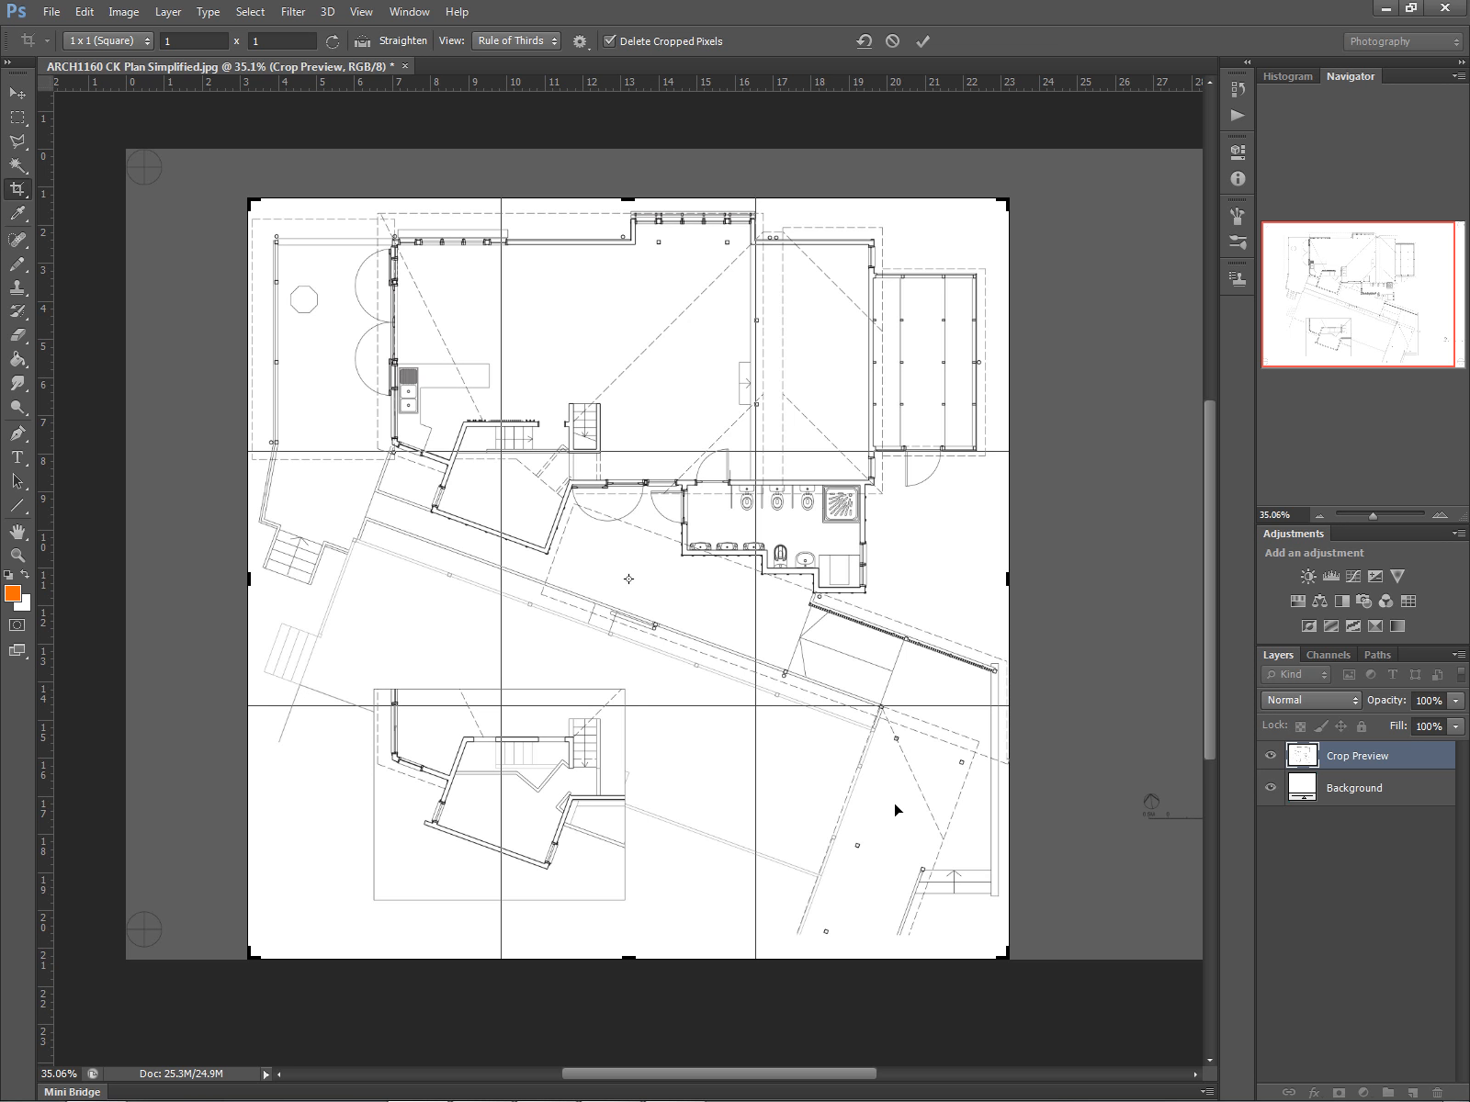
{"action": "key", "text": "Return"}
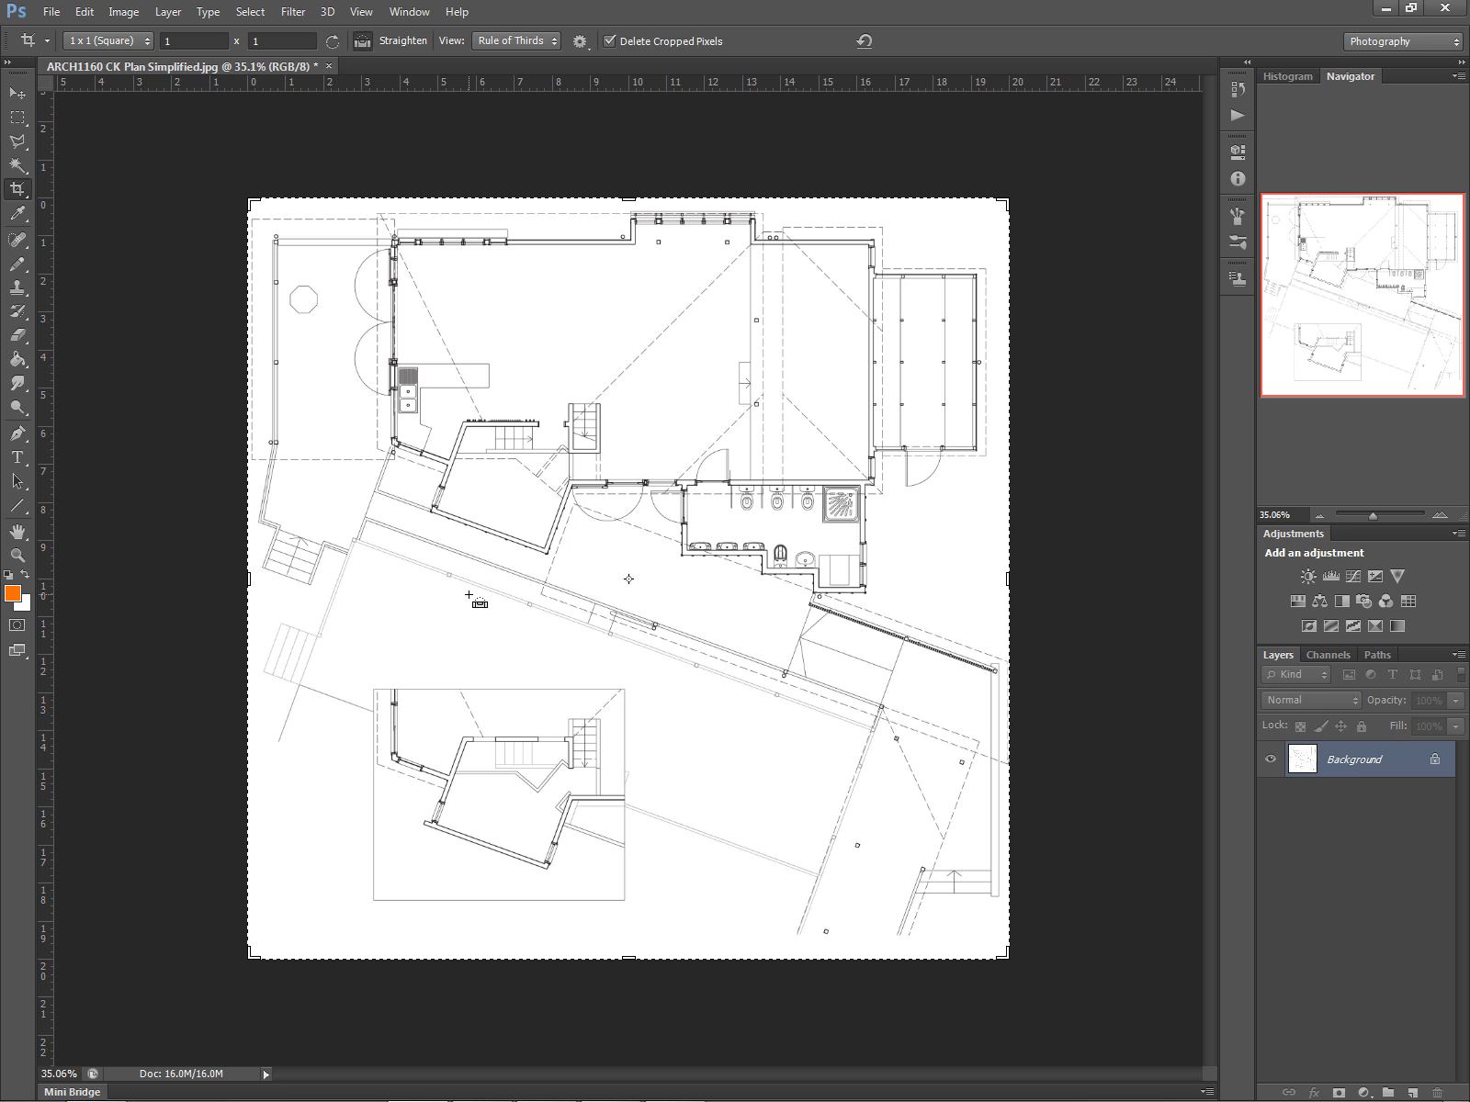
{"action": "key", "text": "ctrl+z"}
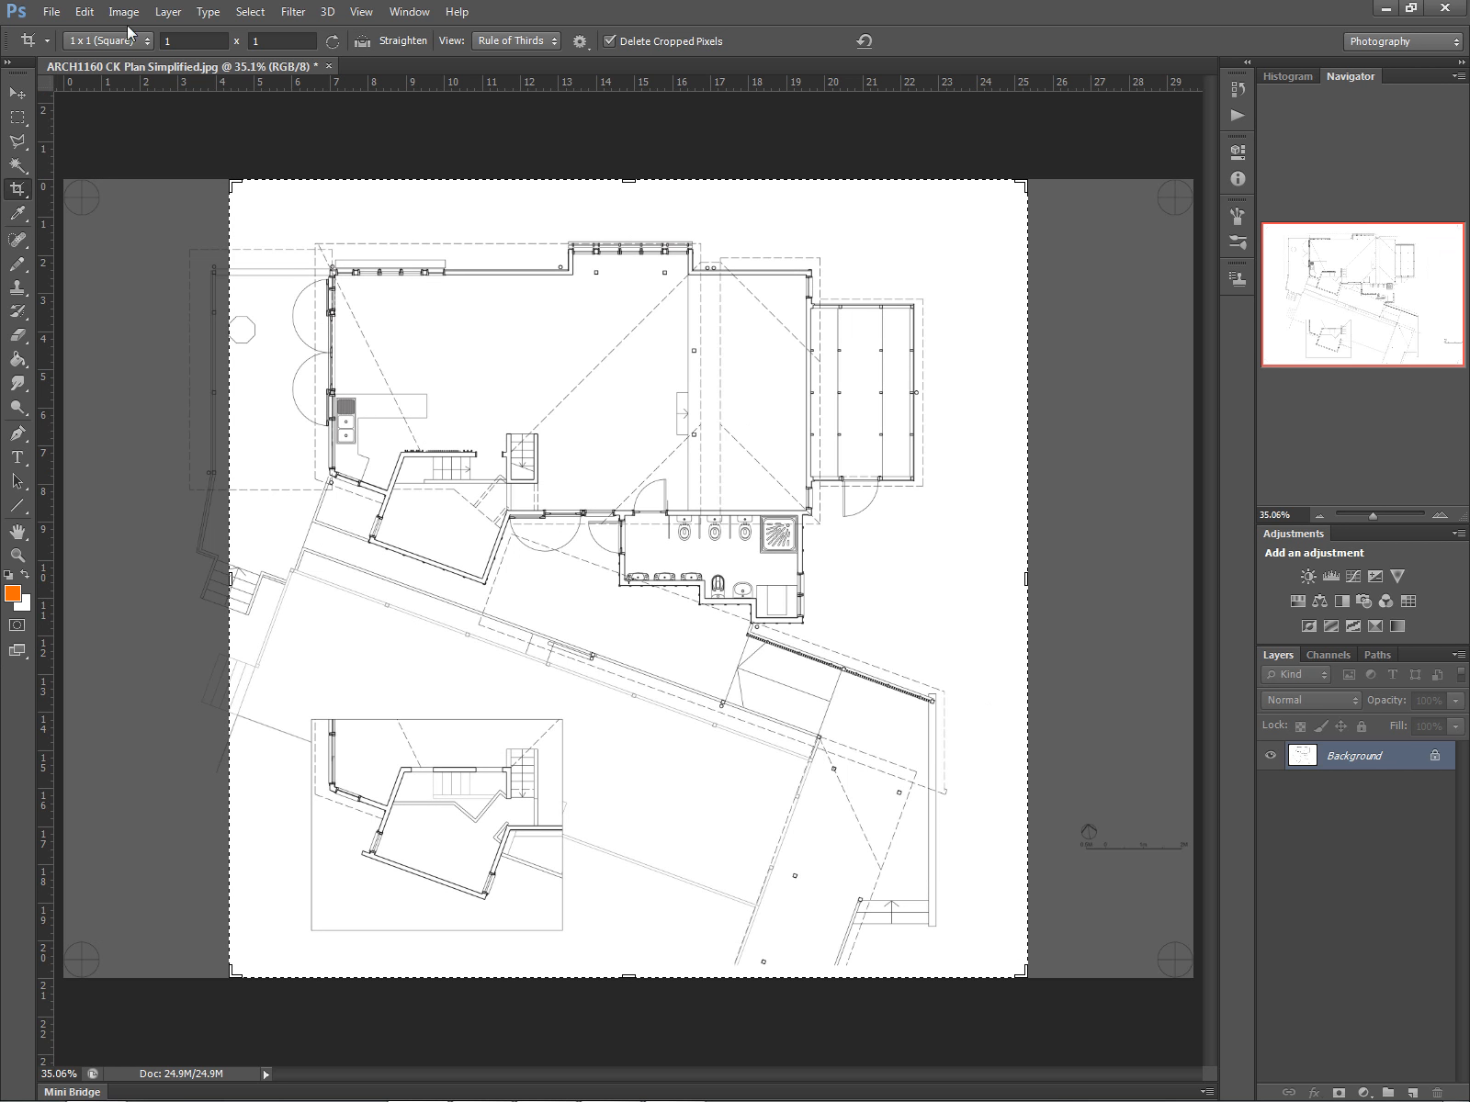
- Try setting the plan image's document width to 14.85 cm in Image Size, then cancel the dialog
{"action": "left_click", "coordinate": [123, 11]}
{"action": "left_click", "coordinate": [131, 180]}
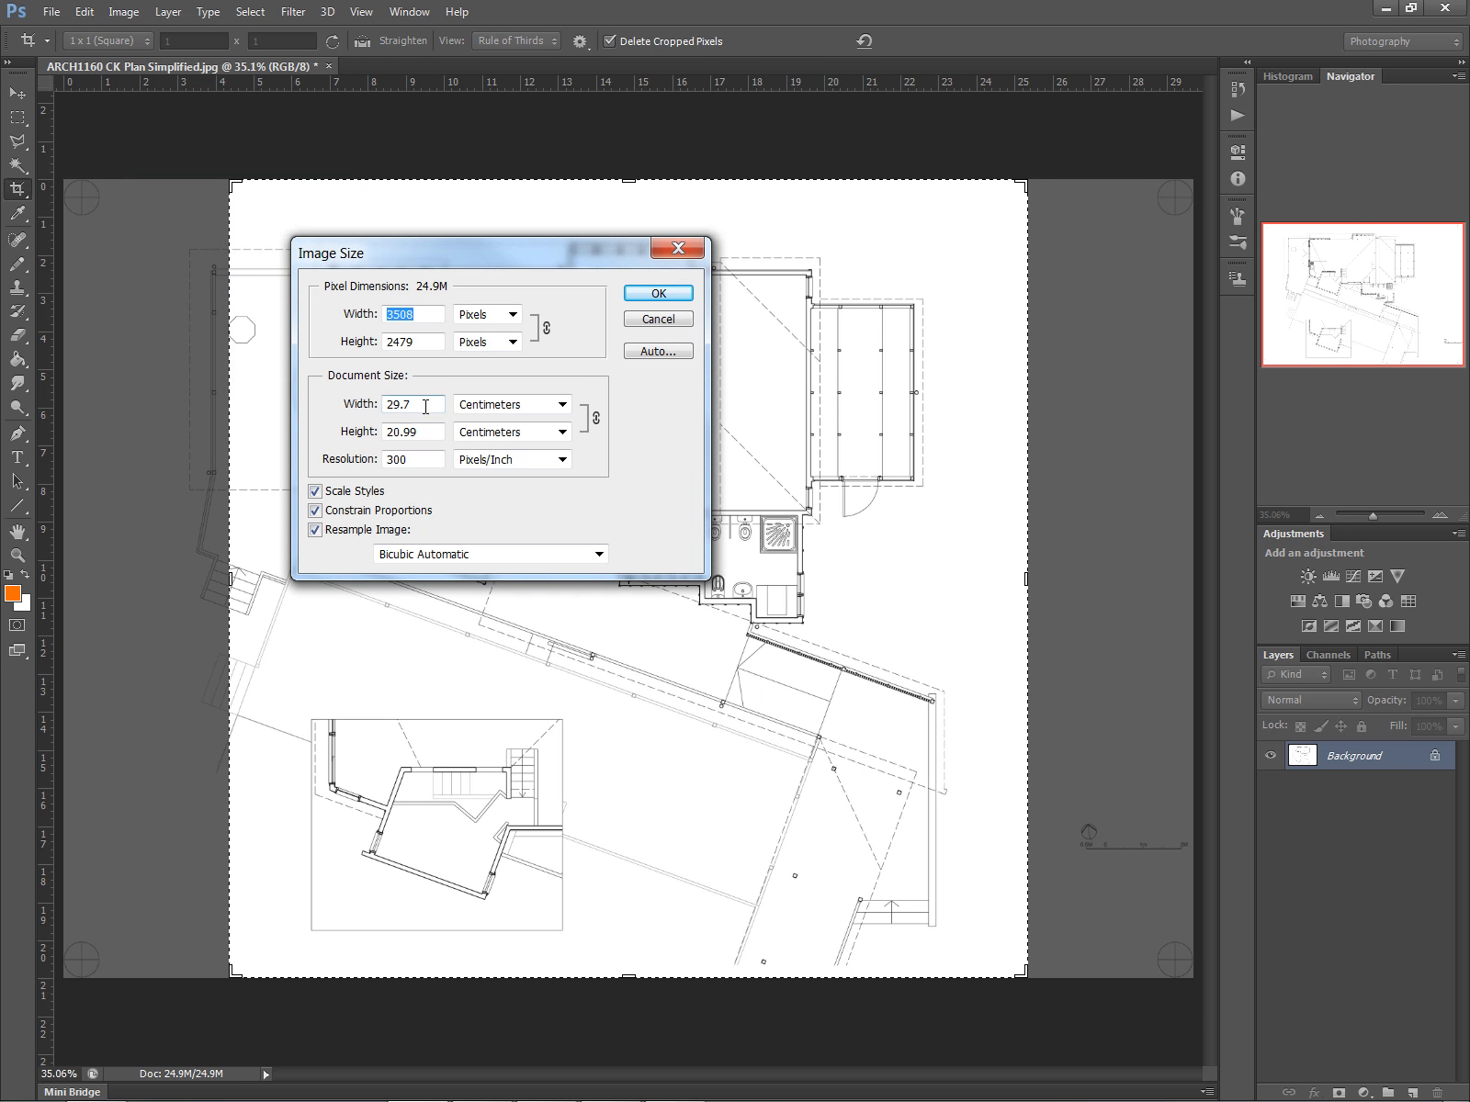
{"action": "left_click_drag", "start_coordinate": [425, 407], "coordinate": [390, 407]}
{"action": "type", "text": "1"}
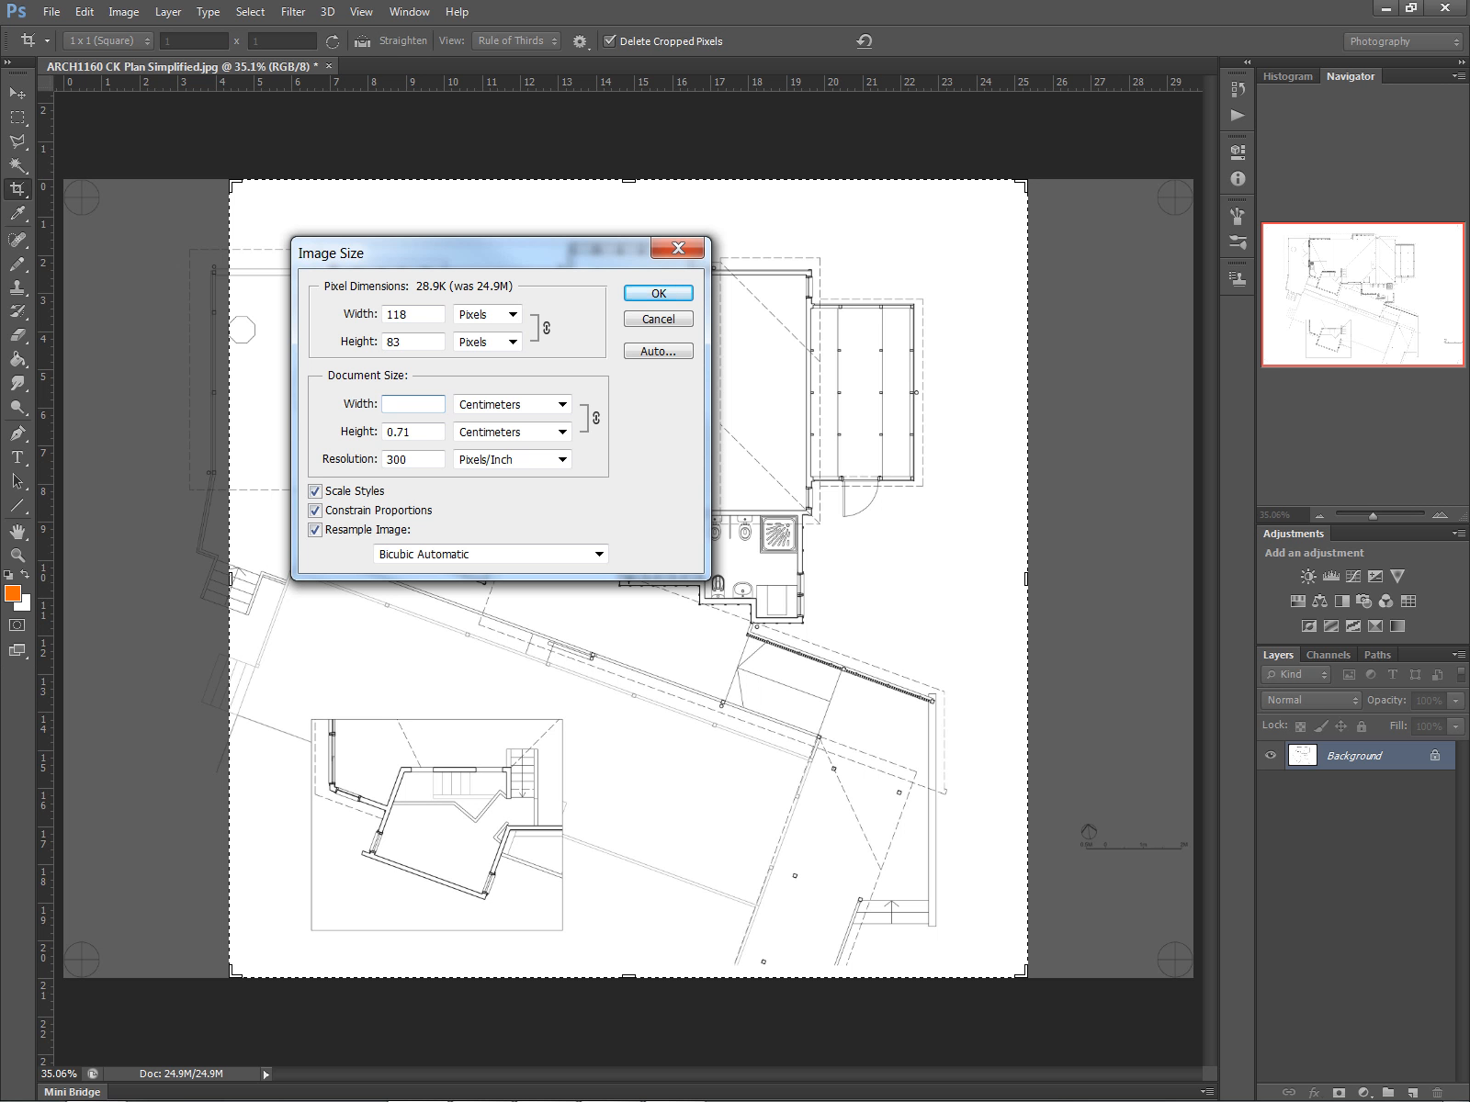
{"action": "type", "text": "14.85"}
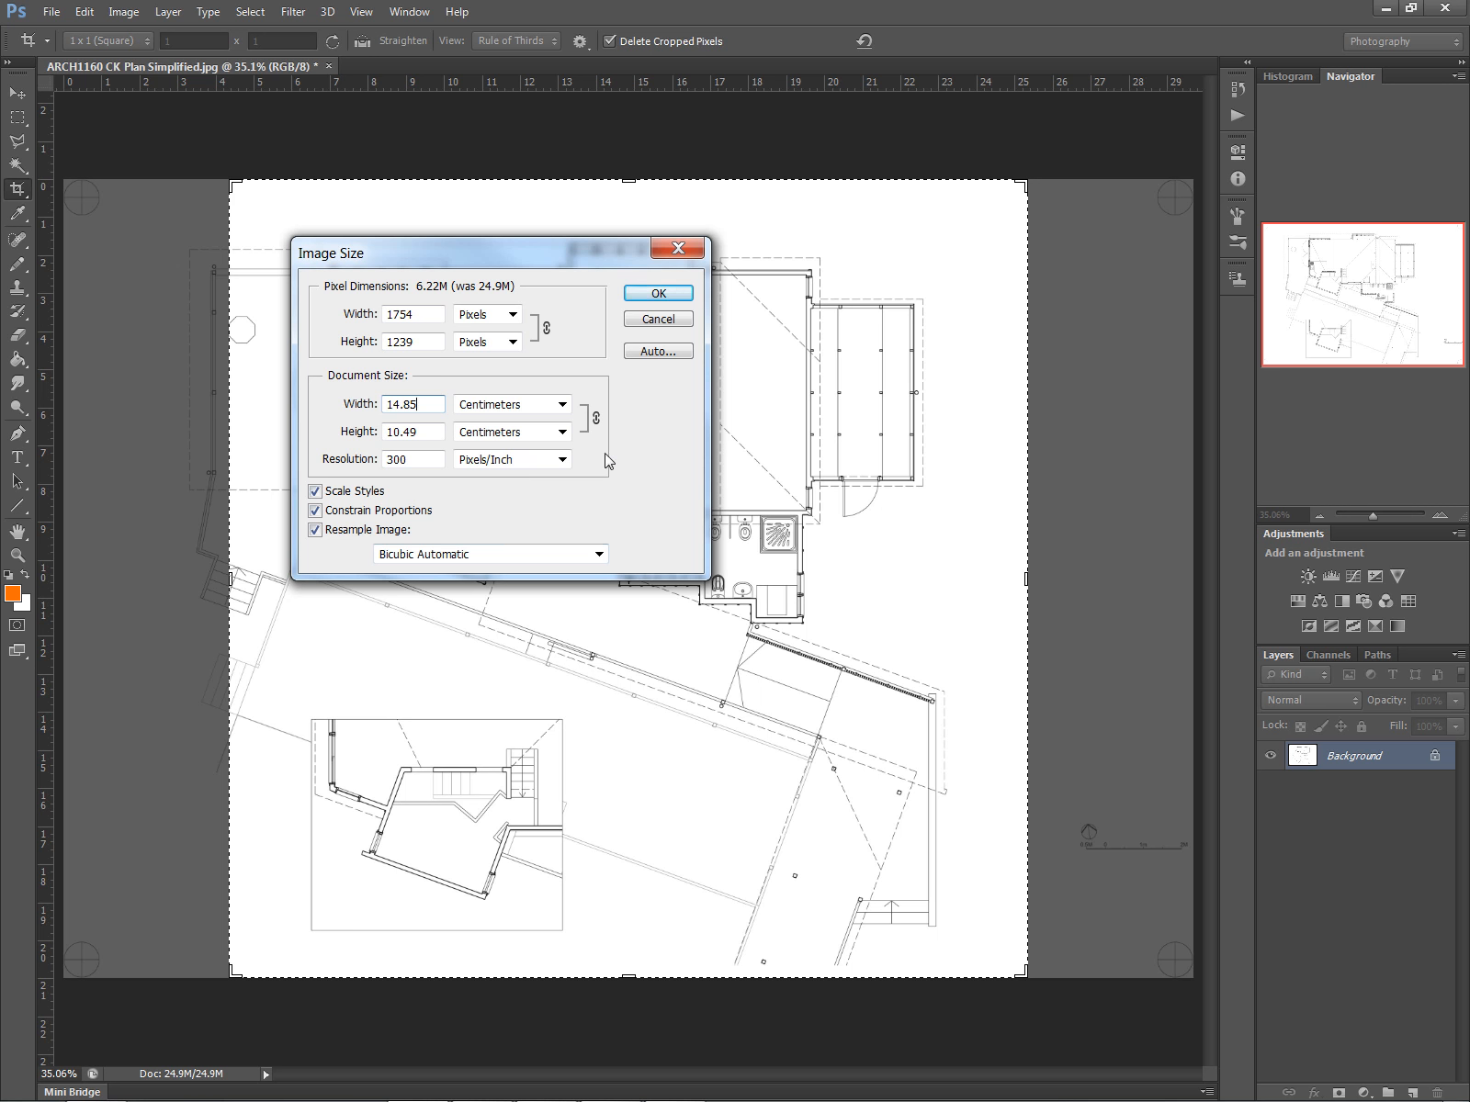
{"action": "left_click", "coordinate": [685, 321]}
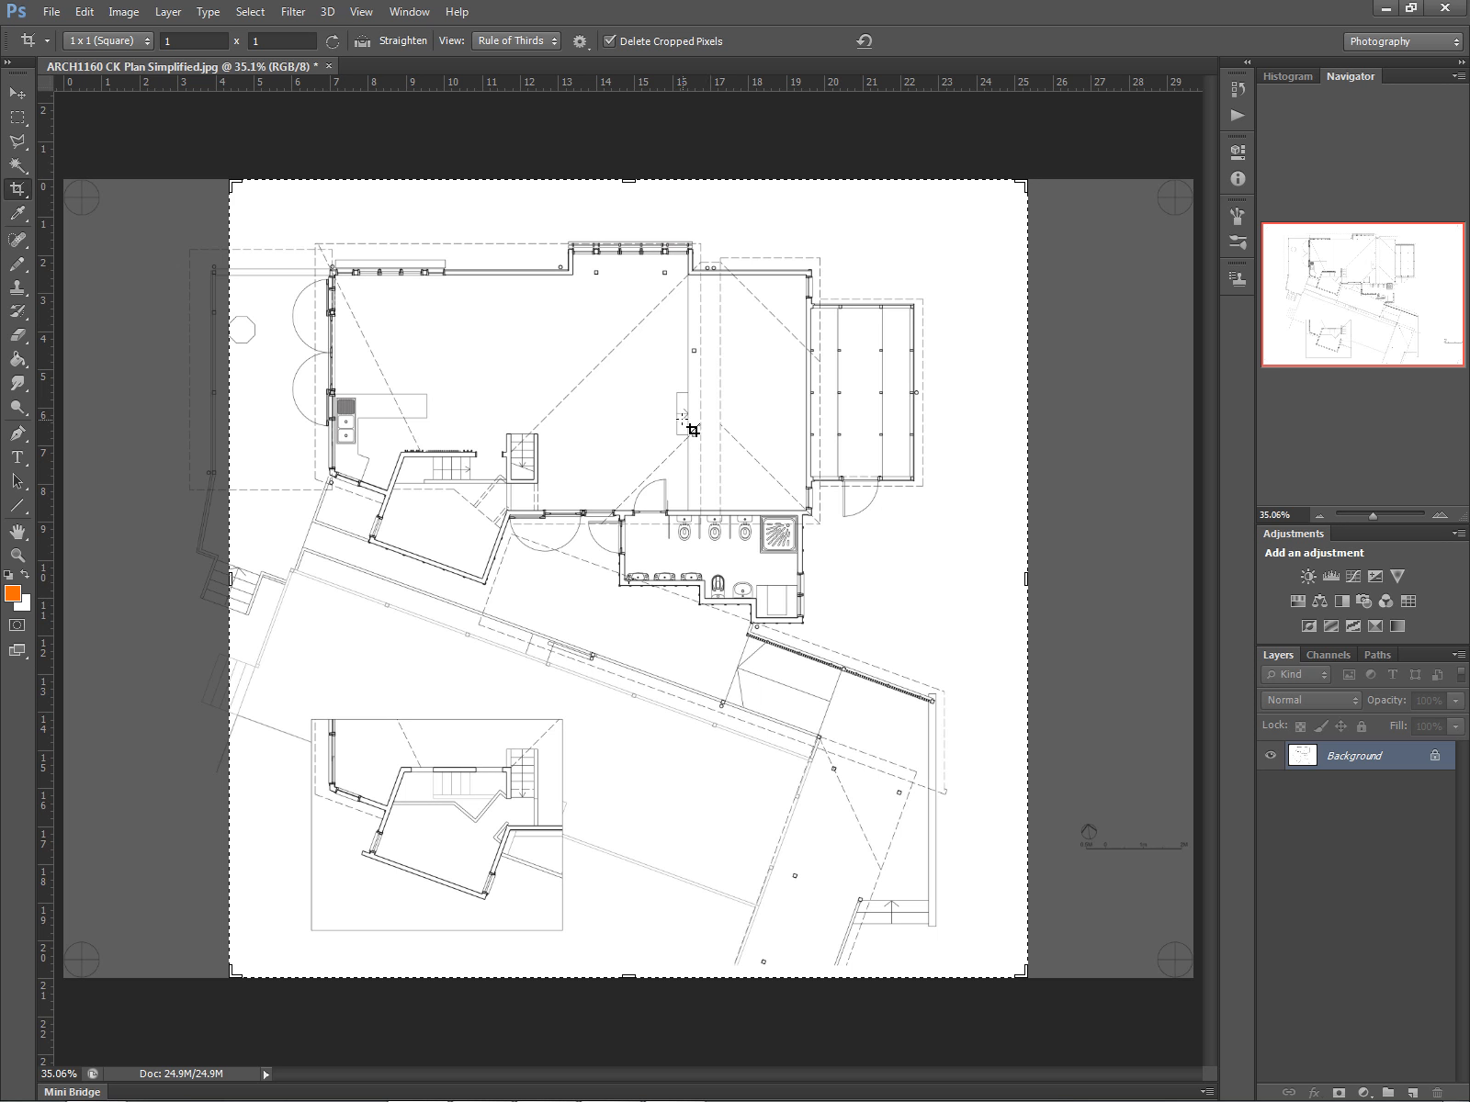
- Crop the plan image with a square crop box positioned and sized around the floor plan drawing
{"action": "left_click_drag", "start_coordinate": [664, 456], "coordinate": [669, 452]}
{"action": "key", "text": "Escape"}
{"action": "left_click", "coordinate": [616, 600]}
{"action": "left_click_drag", "start_coordinate": [618, 611], "coordinate": [662, 557]}
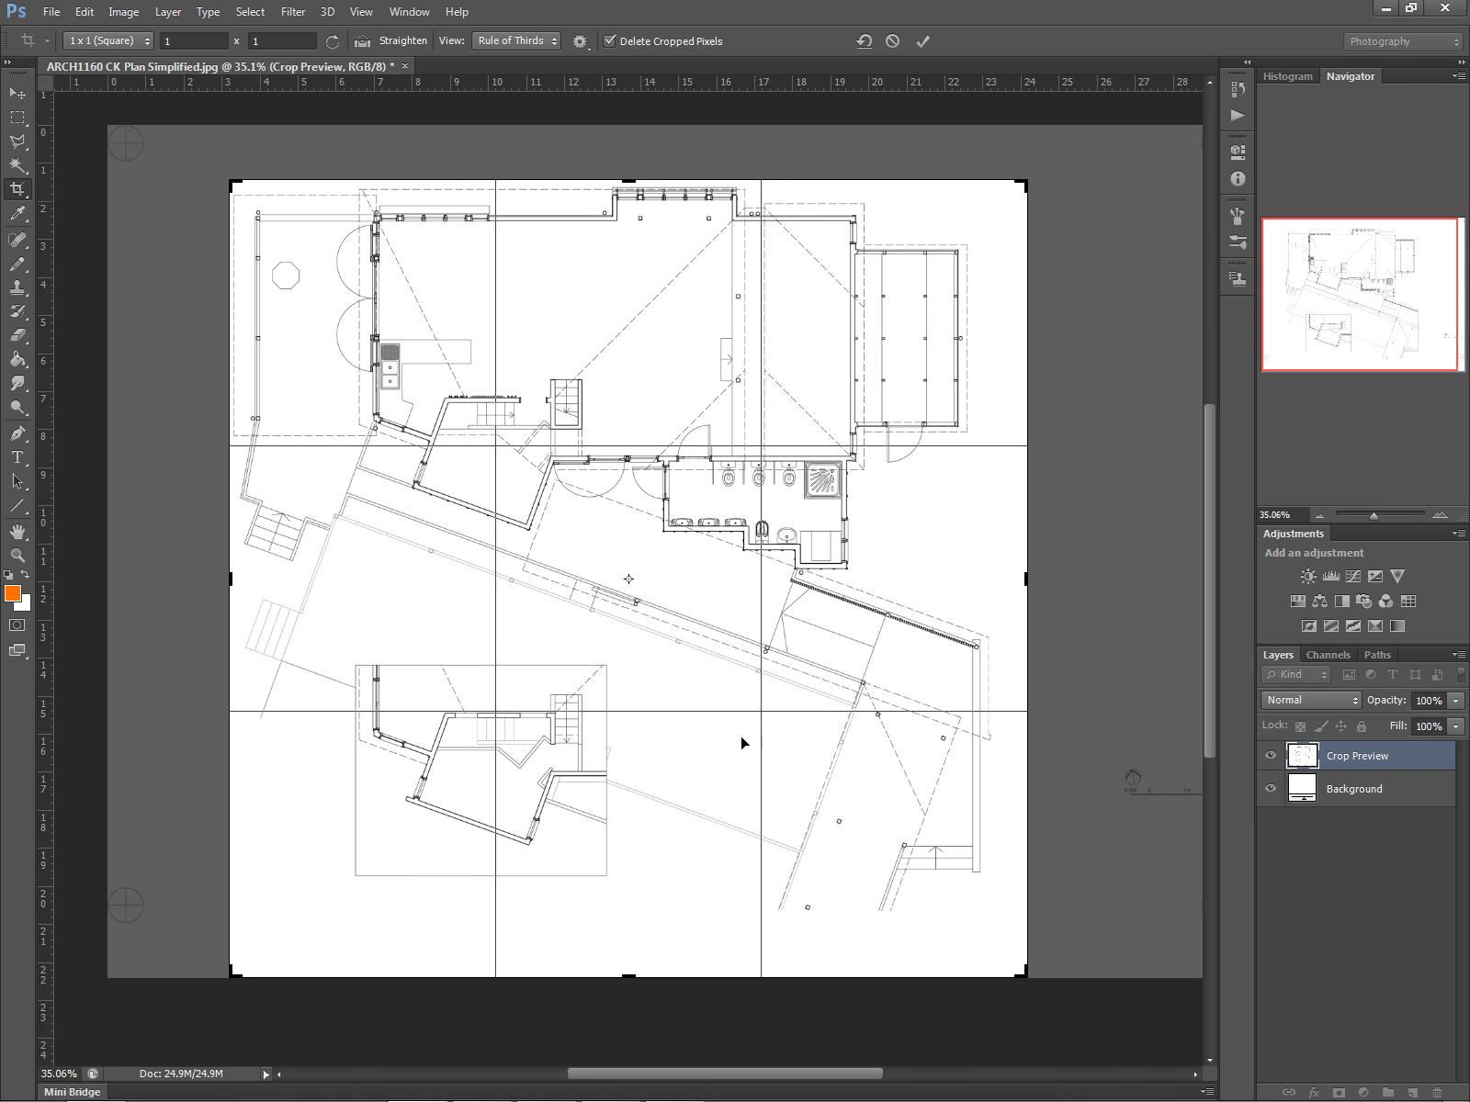
{"action": "mouse_move", "coordinate": [1020, 969]}
{"action": "left_mouse_down"}
{"action": "mouse_move", "coordinate": [1015, 1011]}
{"action": "mouse_move", "coordinate": [1006, 946]}
{"action": "left_mouse_up"}
{"action": "key", "text": "Return"}
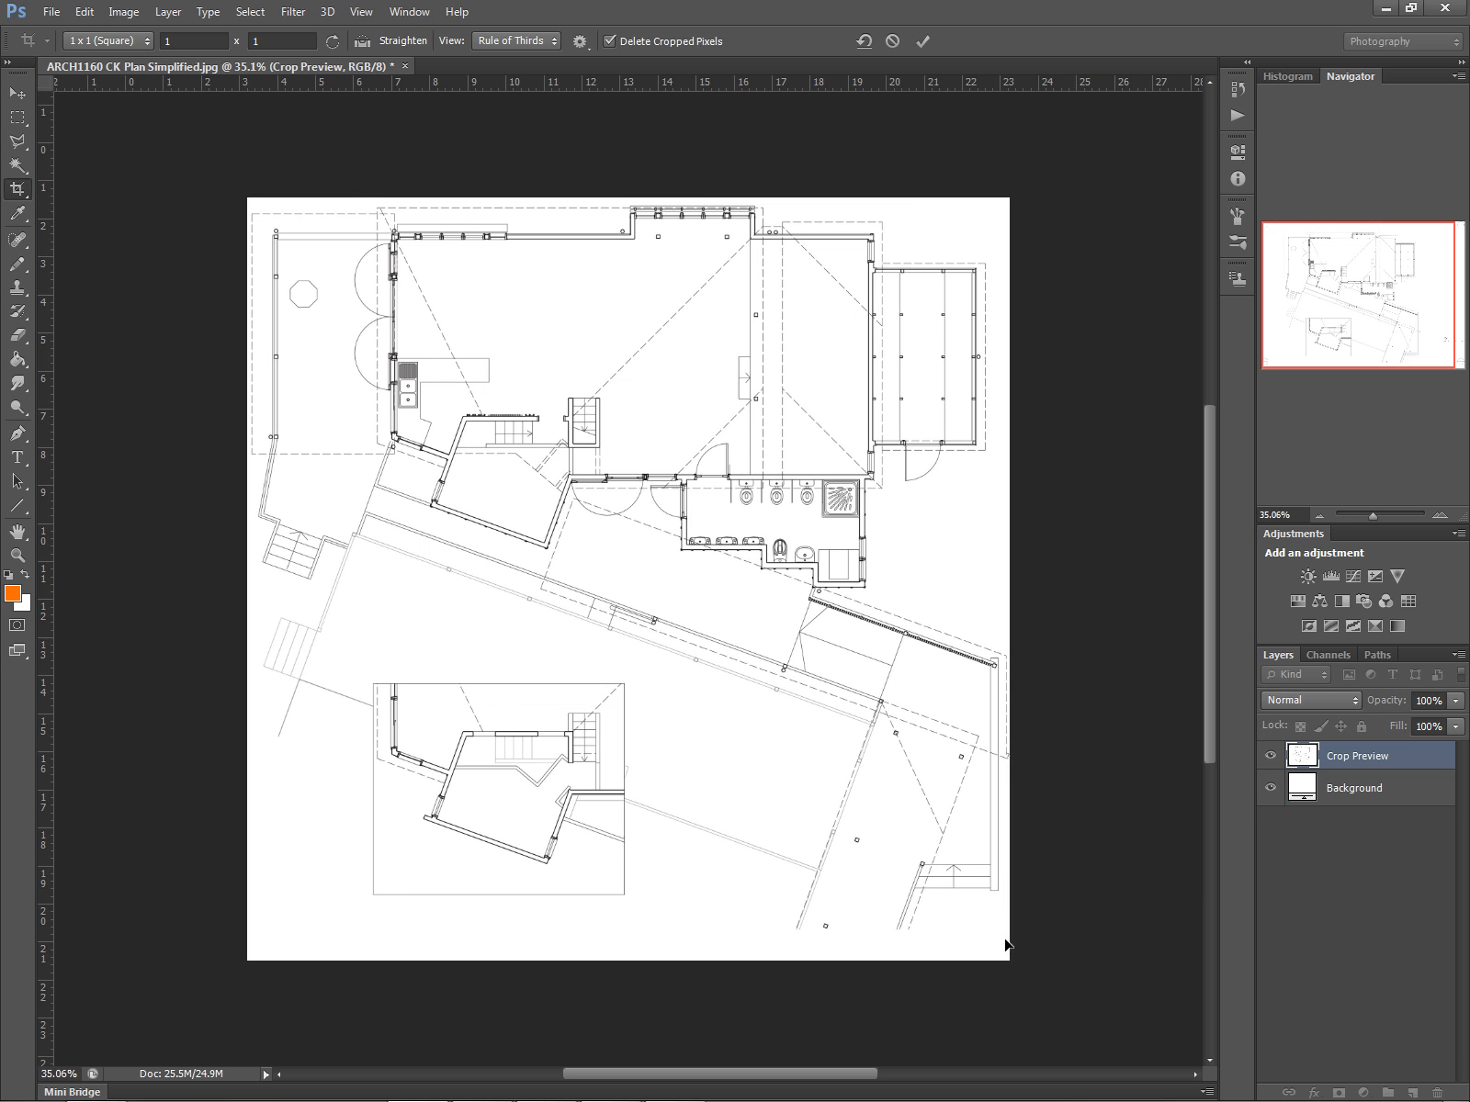
- Close the cropped plan image, saving the changes
{"action": "left_click", "coordinate": [328, 65]}
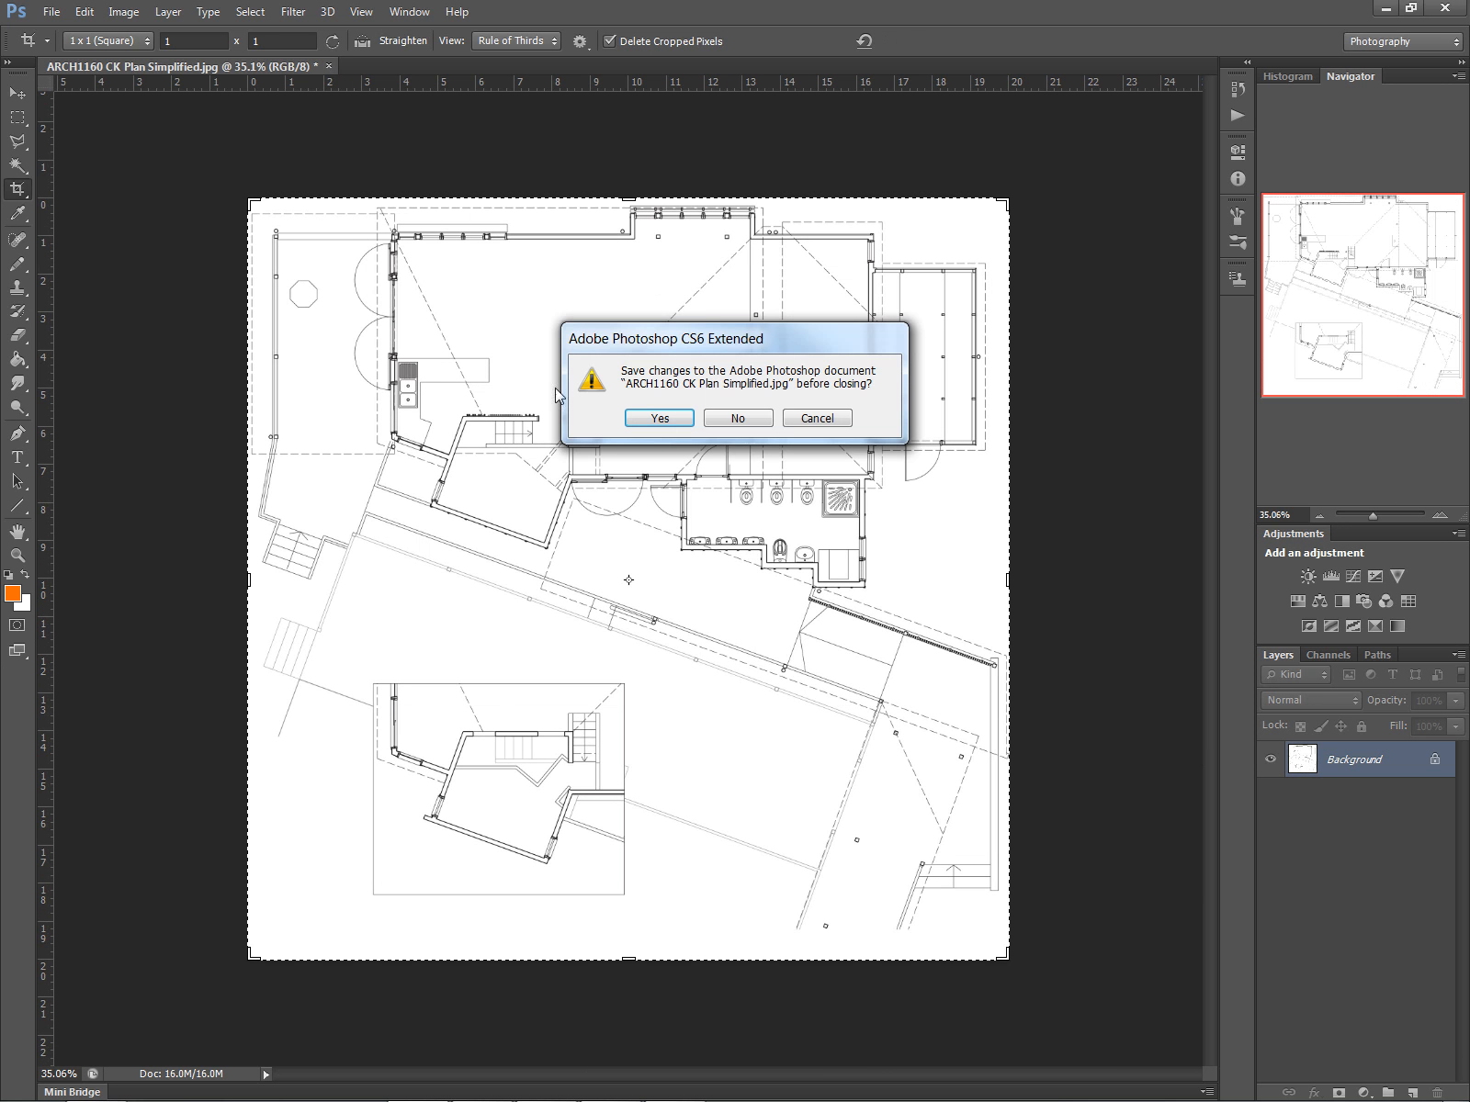
{"action": "left_click", "coordinate": [653, 424]}
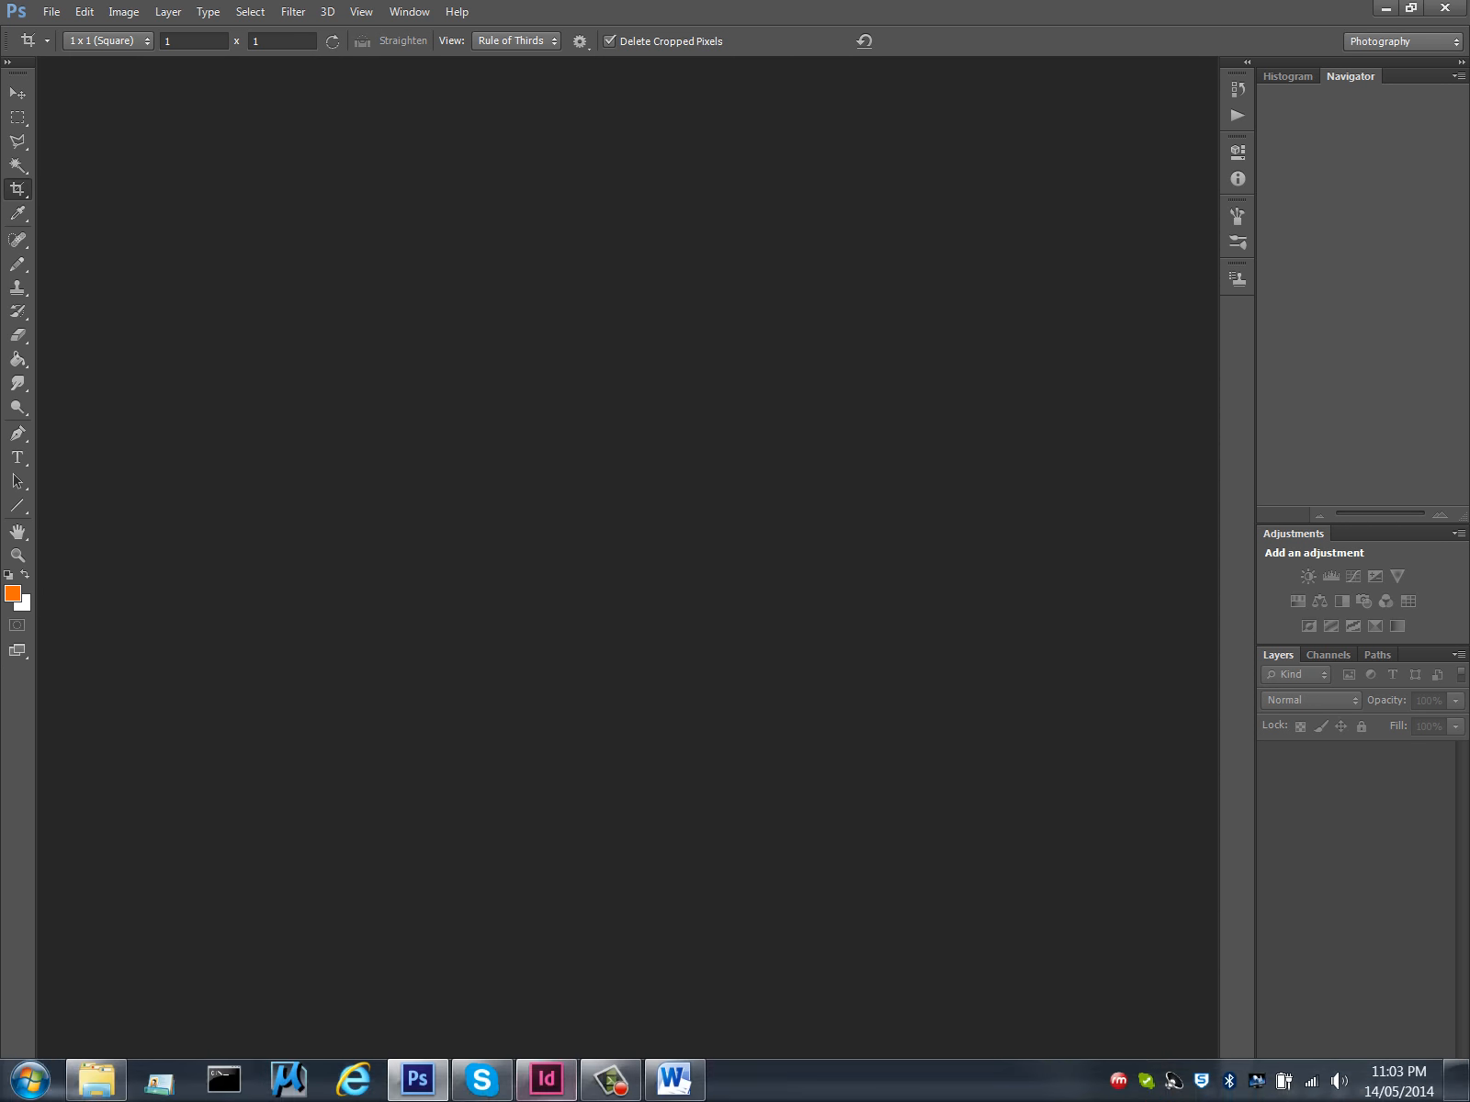
- Switch to InDesign and place ARCH1160 CK Plan Simplified.jpg at the top of the left column on the empty page
{"action": "left_click", "coordinate": [545, 1079]}
{"action": "scroll", "coordinate": [487, 822], "scroll_direction": "up", "scroll_amount": 4}
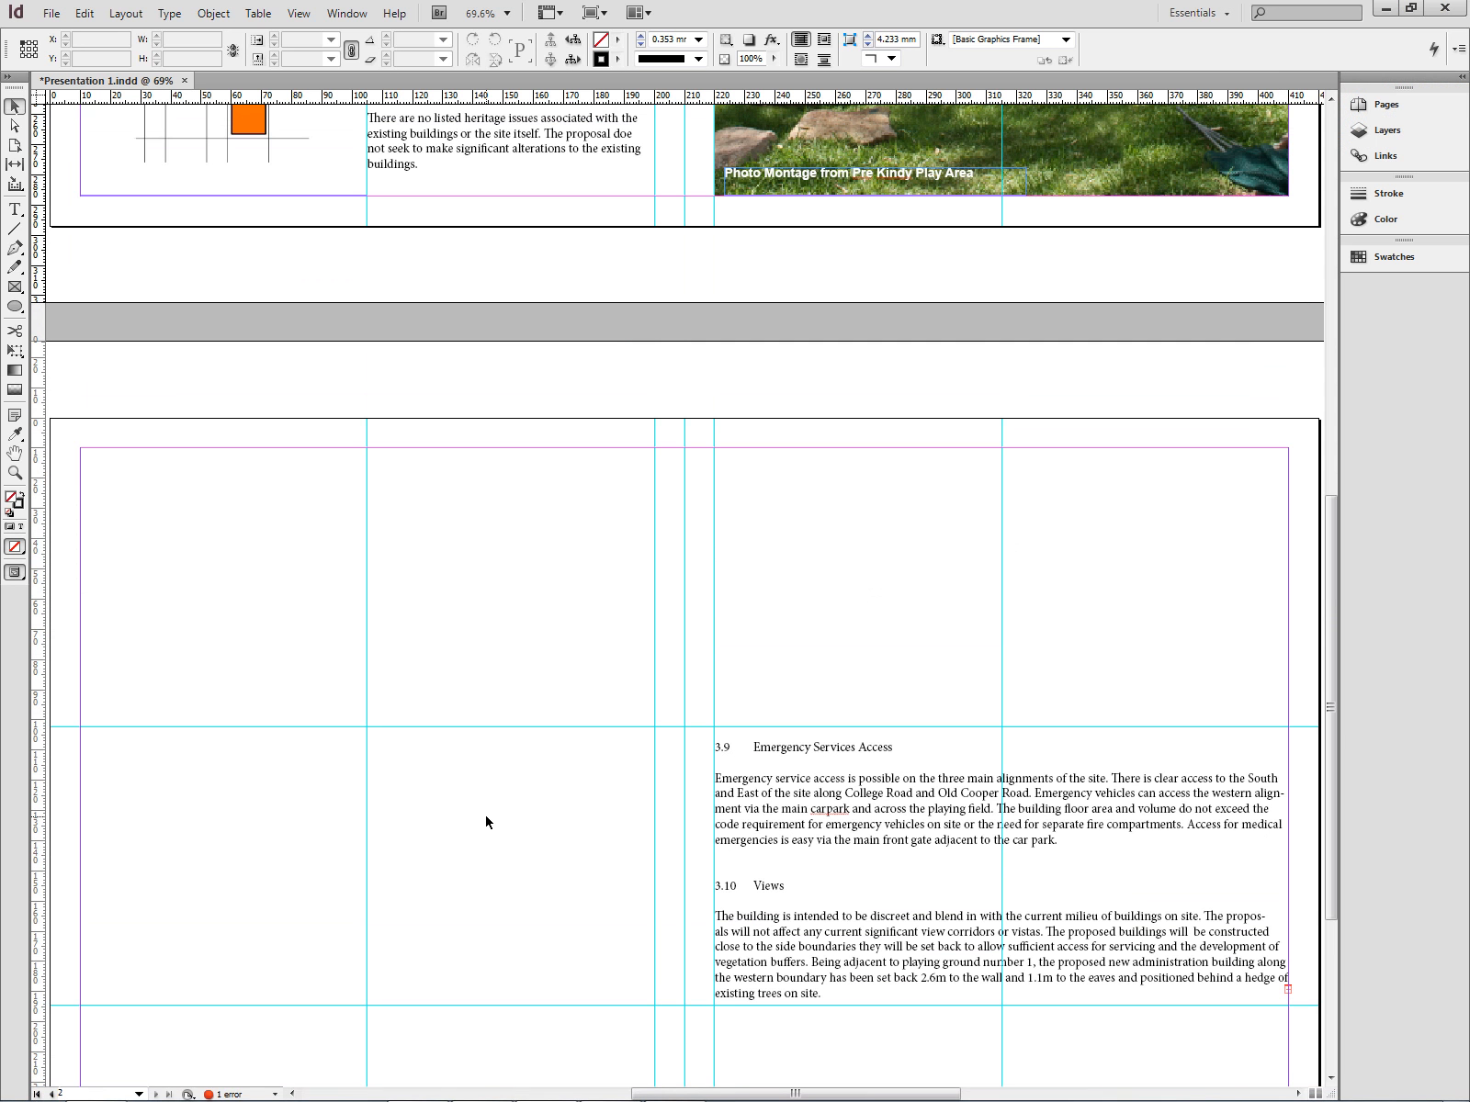
{"action": "key", "text": "ctrl+d"}
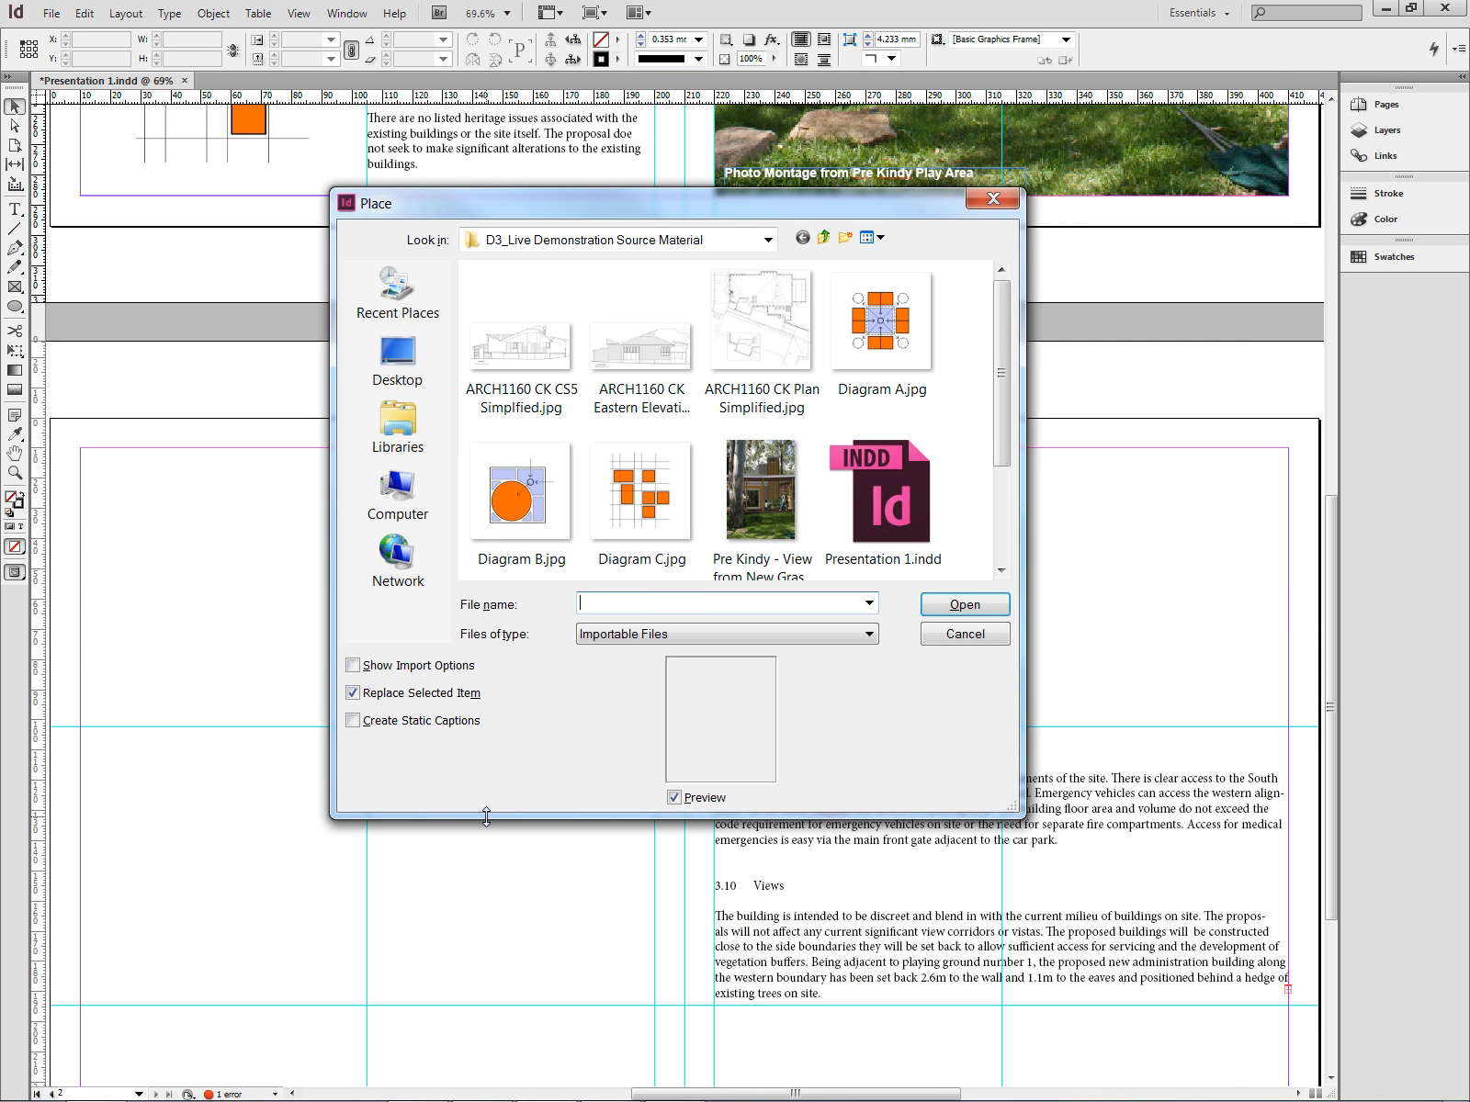
{"action": "left_click", "coordinate": [779, 366]}
{"action": "double_click", "coordinate": [779, 365]}
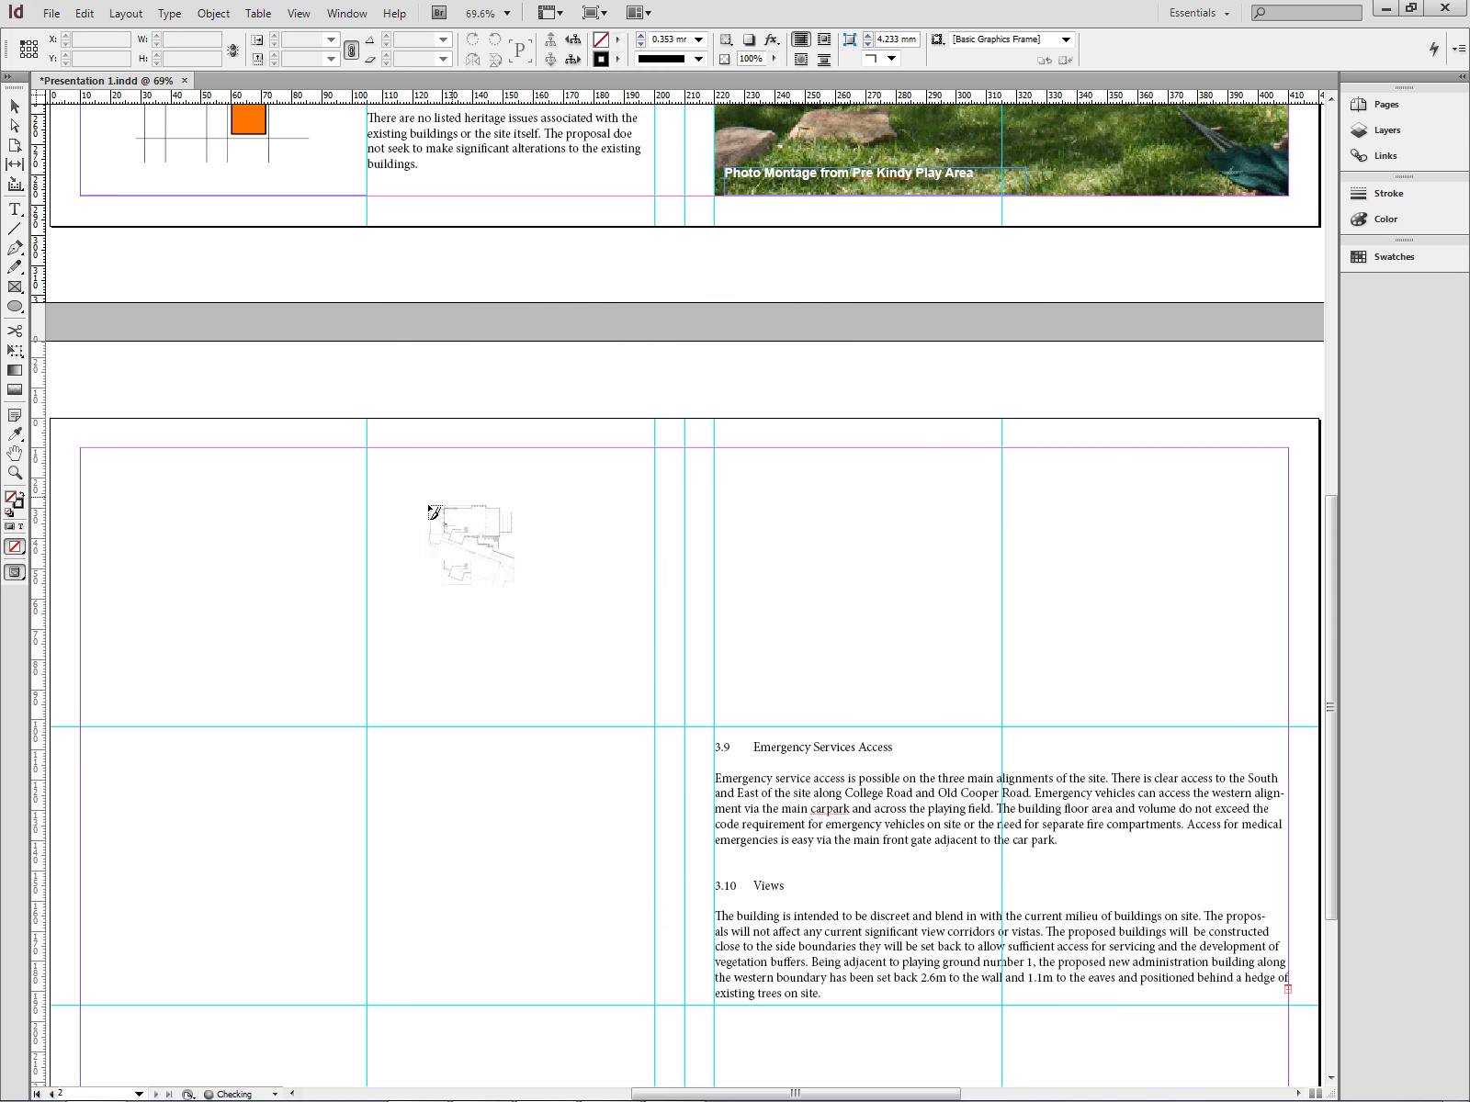
{"action": "left_click", "coordinate": [299, 532]}
{"action": "left_click_drag", "start_coordinate": [514, 662], "coordinate": [331, 599]}
{"action": "left_click", "coordinate": [386, 387]}
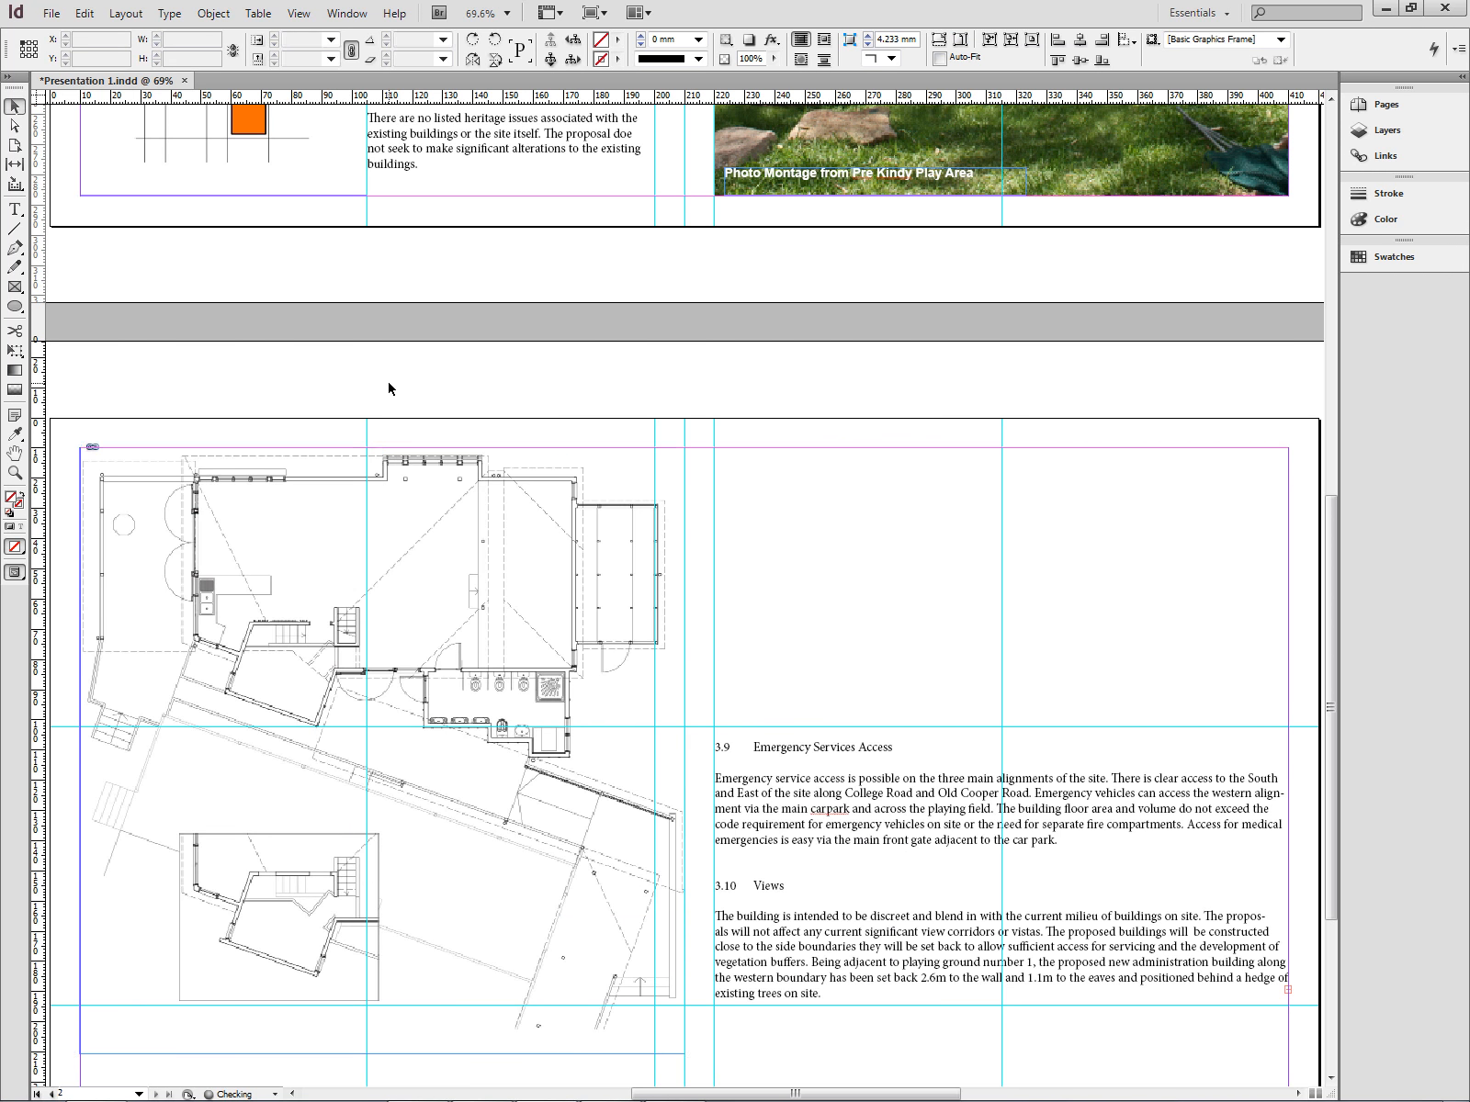
- Place the ARCH1160 CK CS5 section image below the plan, filling the left column's lower area
{"action": "scroll", "coordinate": [393, 386], "scroll_direction": "down", "scroll_amount": 3}
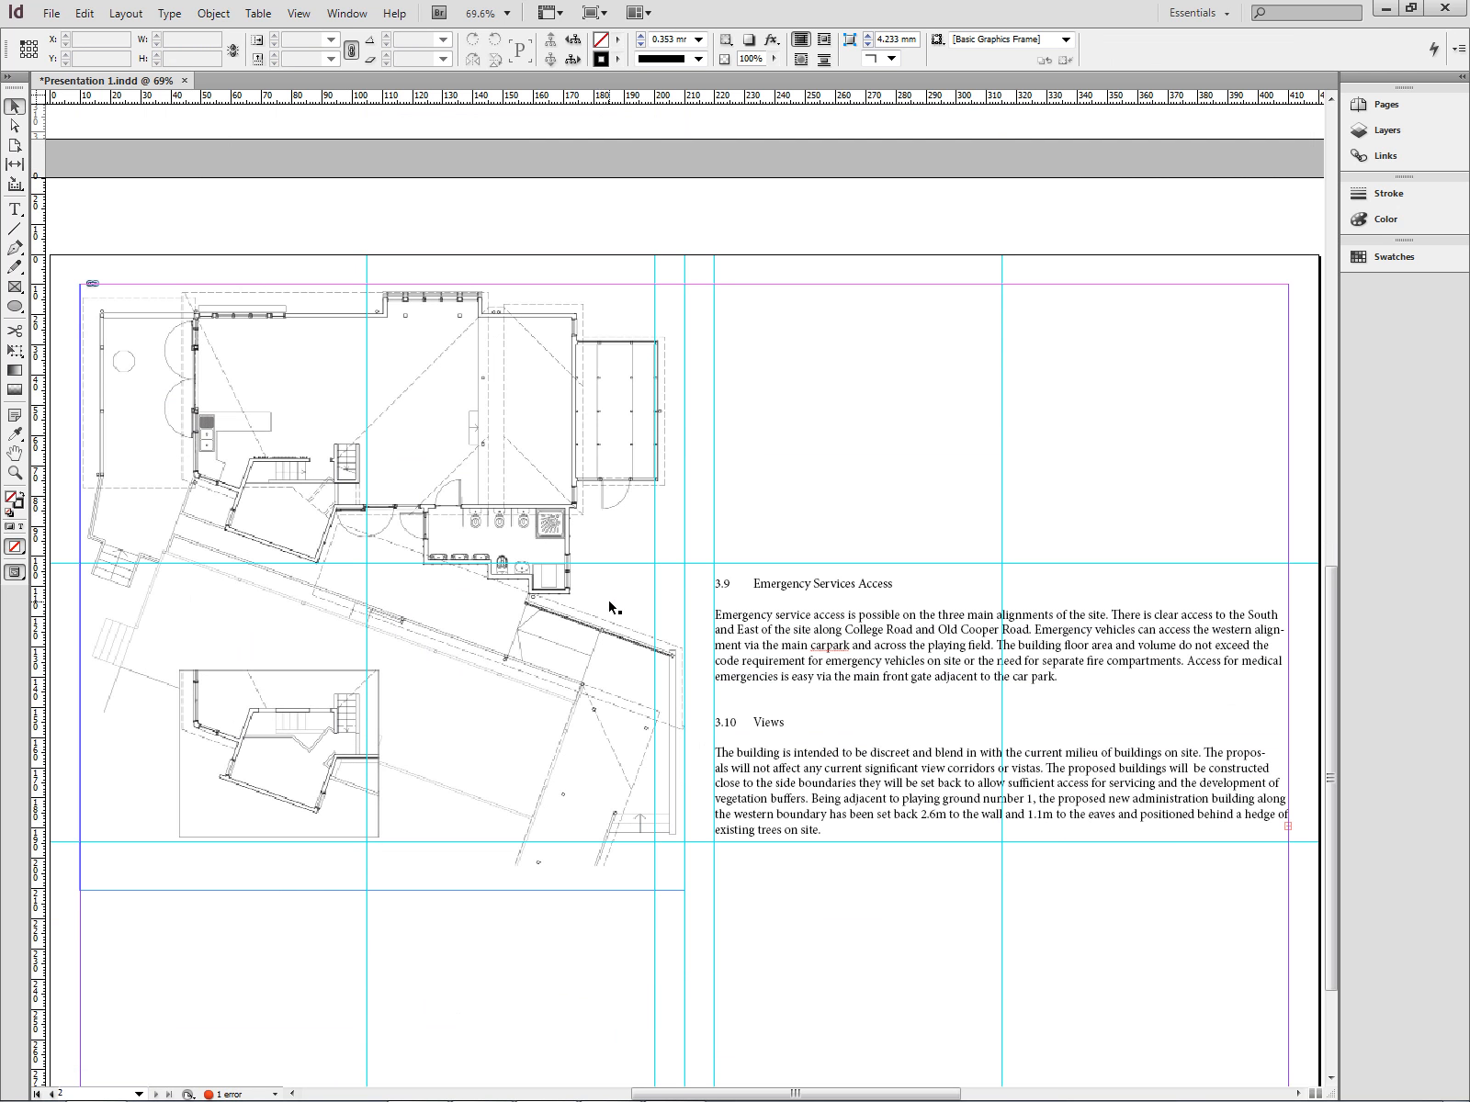
{"action": "key", "text": "ctrl+d"}
{"action": "double_click", "coordinate": [565, 386]}
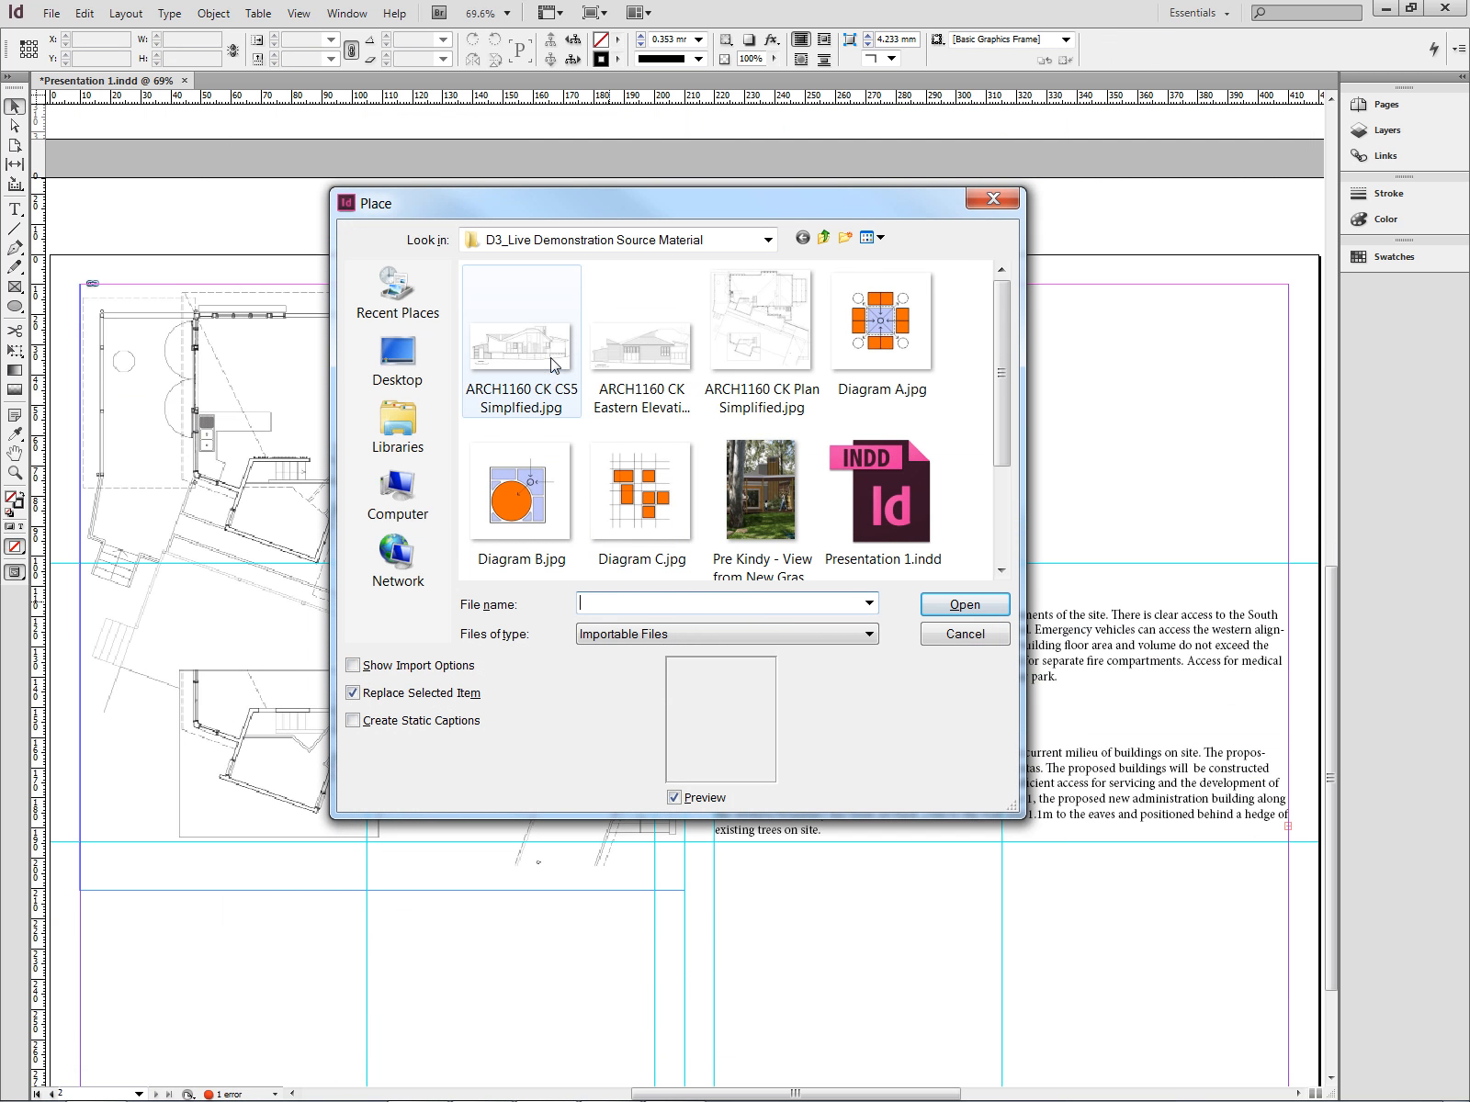
{"action": "scroll", "coordinate": [544, 564], "scroll_direction": "down", "scroll_amount": 3}
{"action": "left_click", "coordinate": [400, 792]}
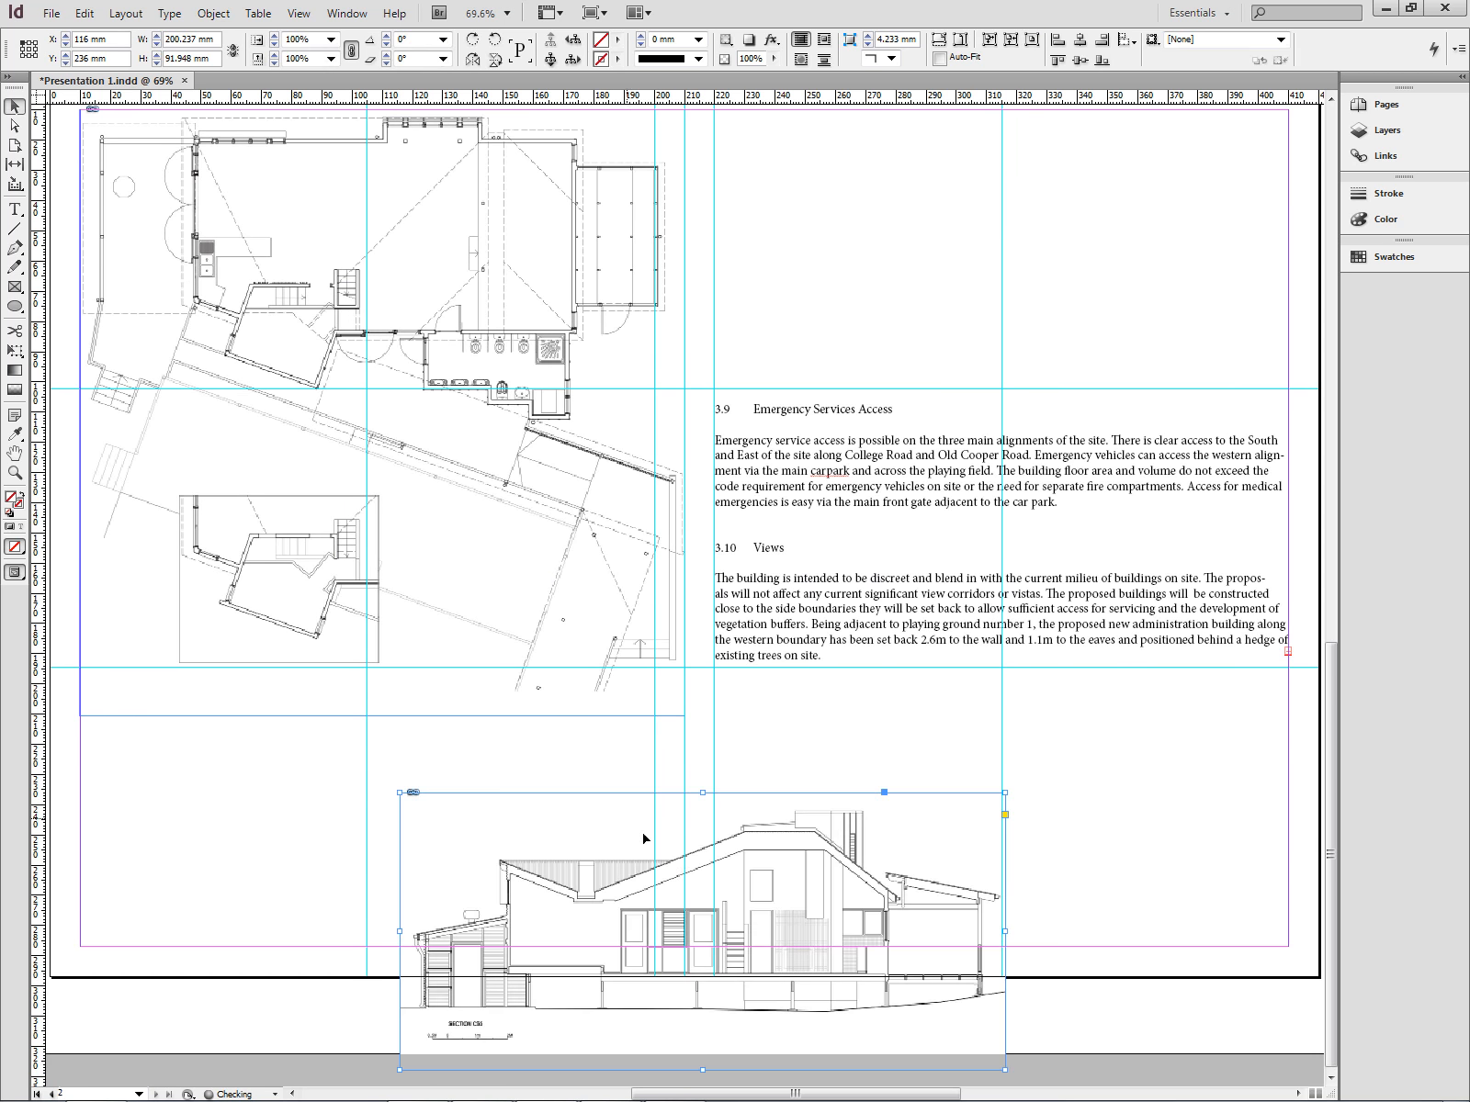
{"action": "left_click_drag", "start_coordinate": [808, 898], "coordinate": [499, 775]}
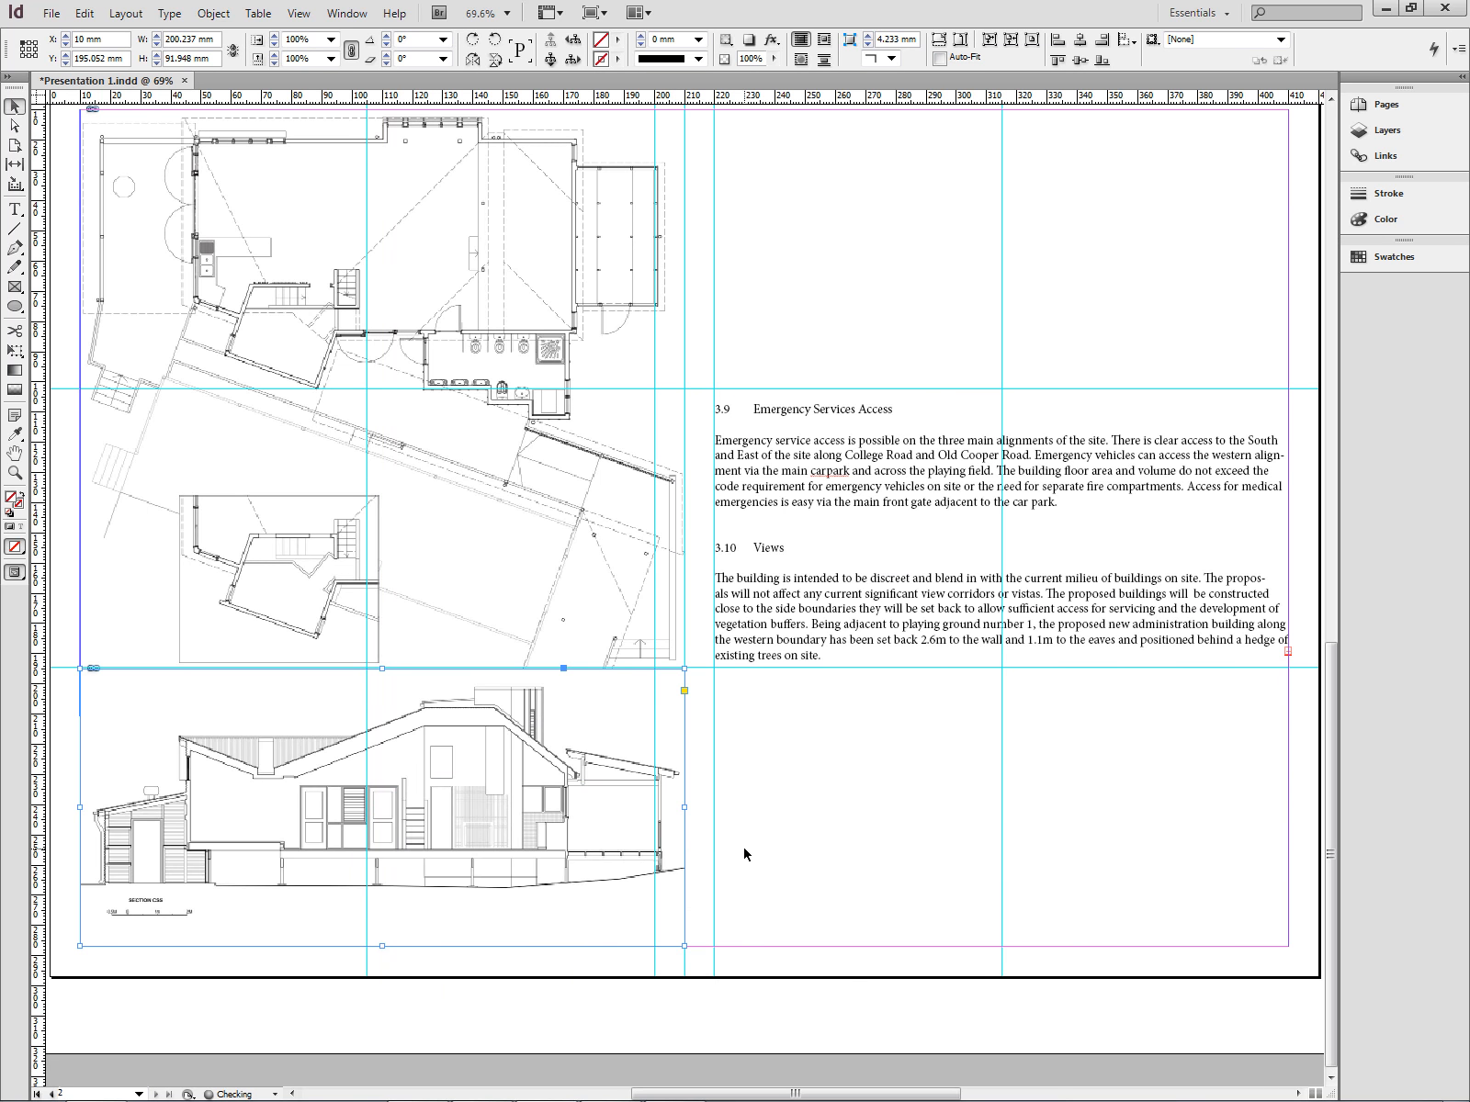
{"action": "left_click", "coordinate": [808, 858]}
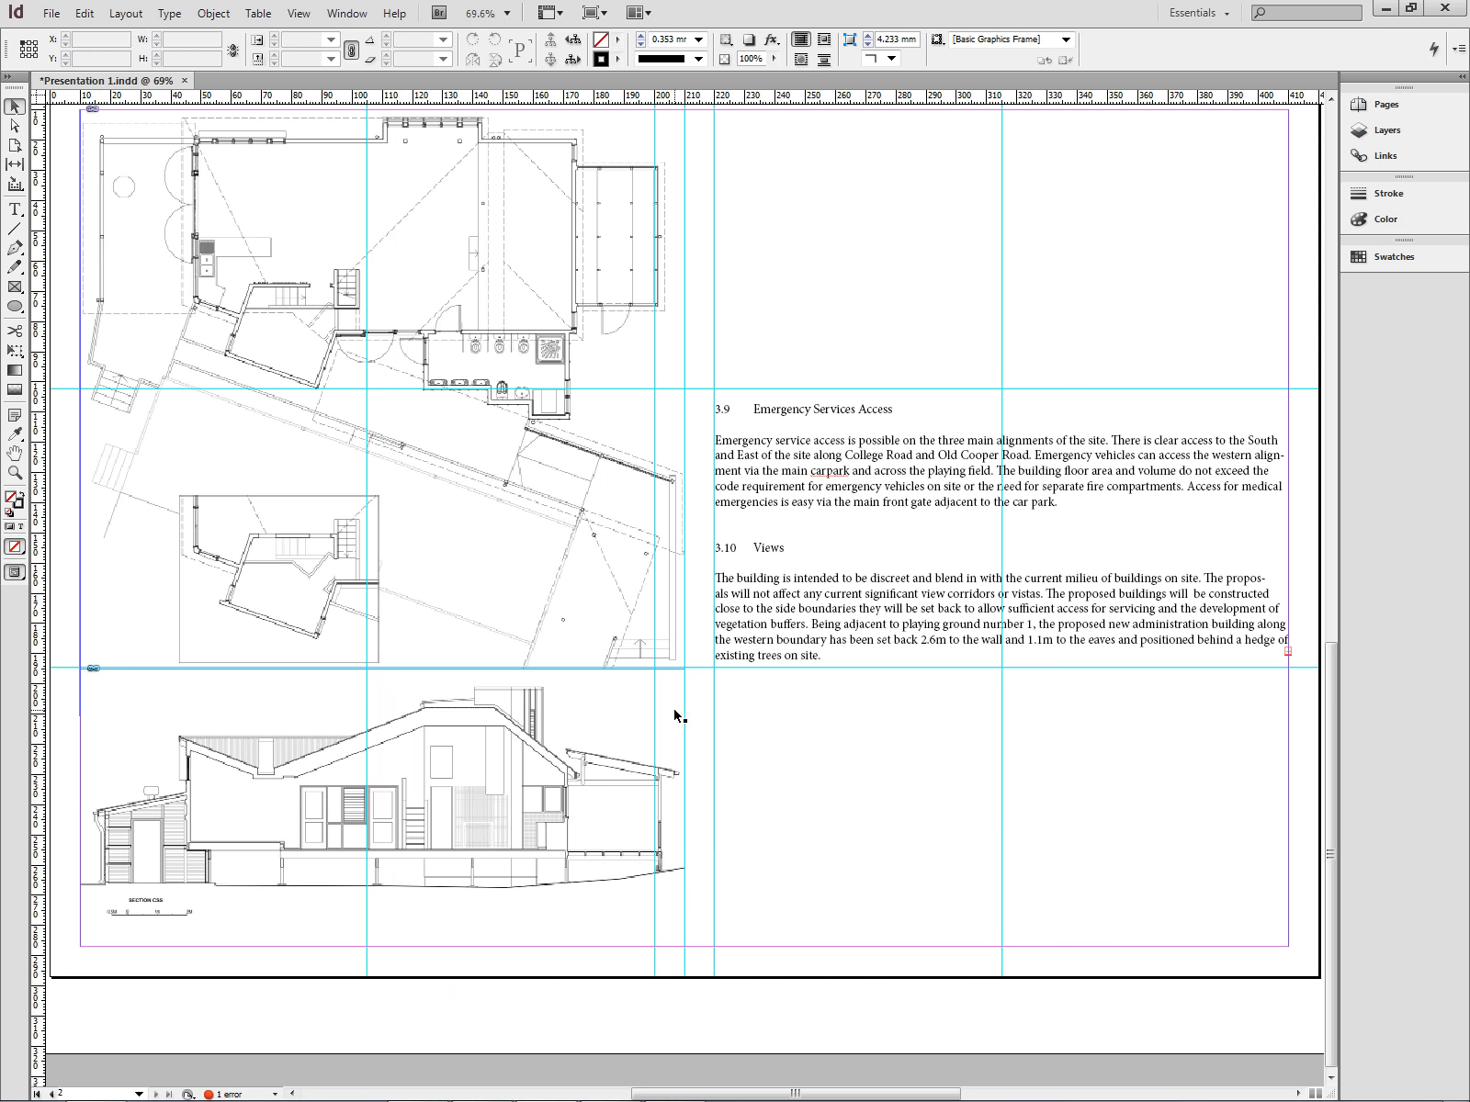
- Place the ARCH1160 CK Eastern Elevation image in the right column below the text, aligning its left edge to the column
{"action": "key", "text": "ctrl+d"}
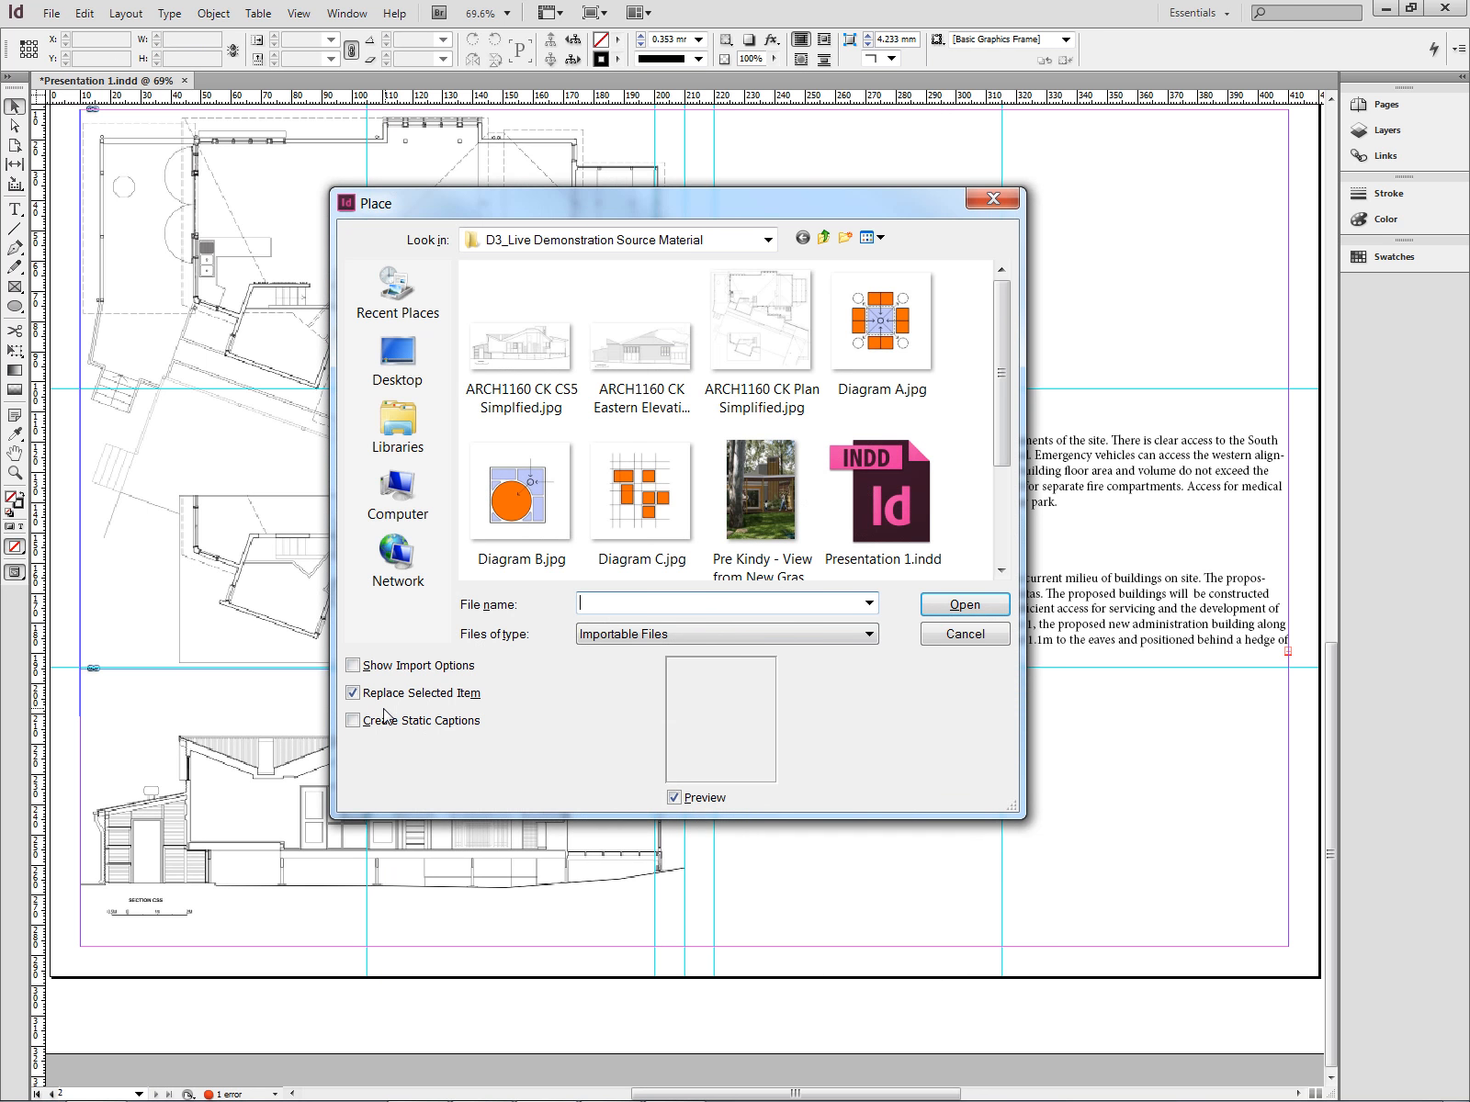
{"action": "double_click", "coordinate": [640, 347]}
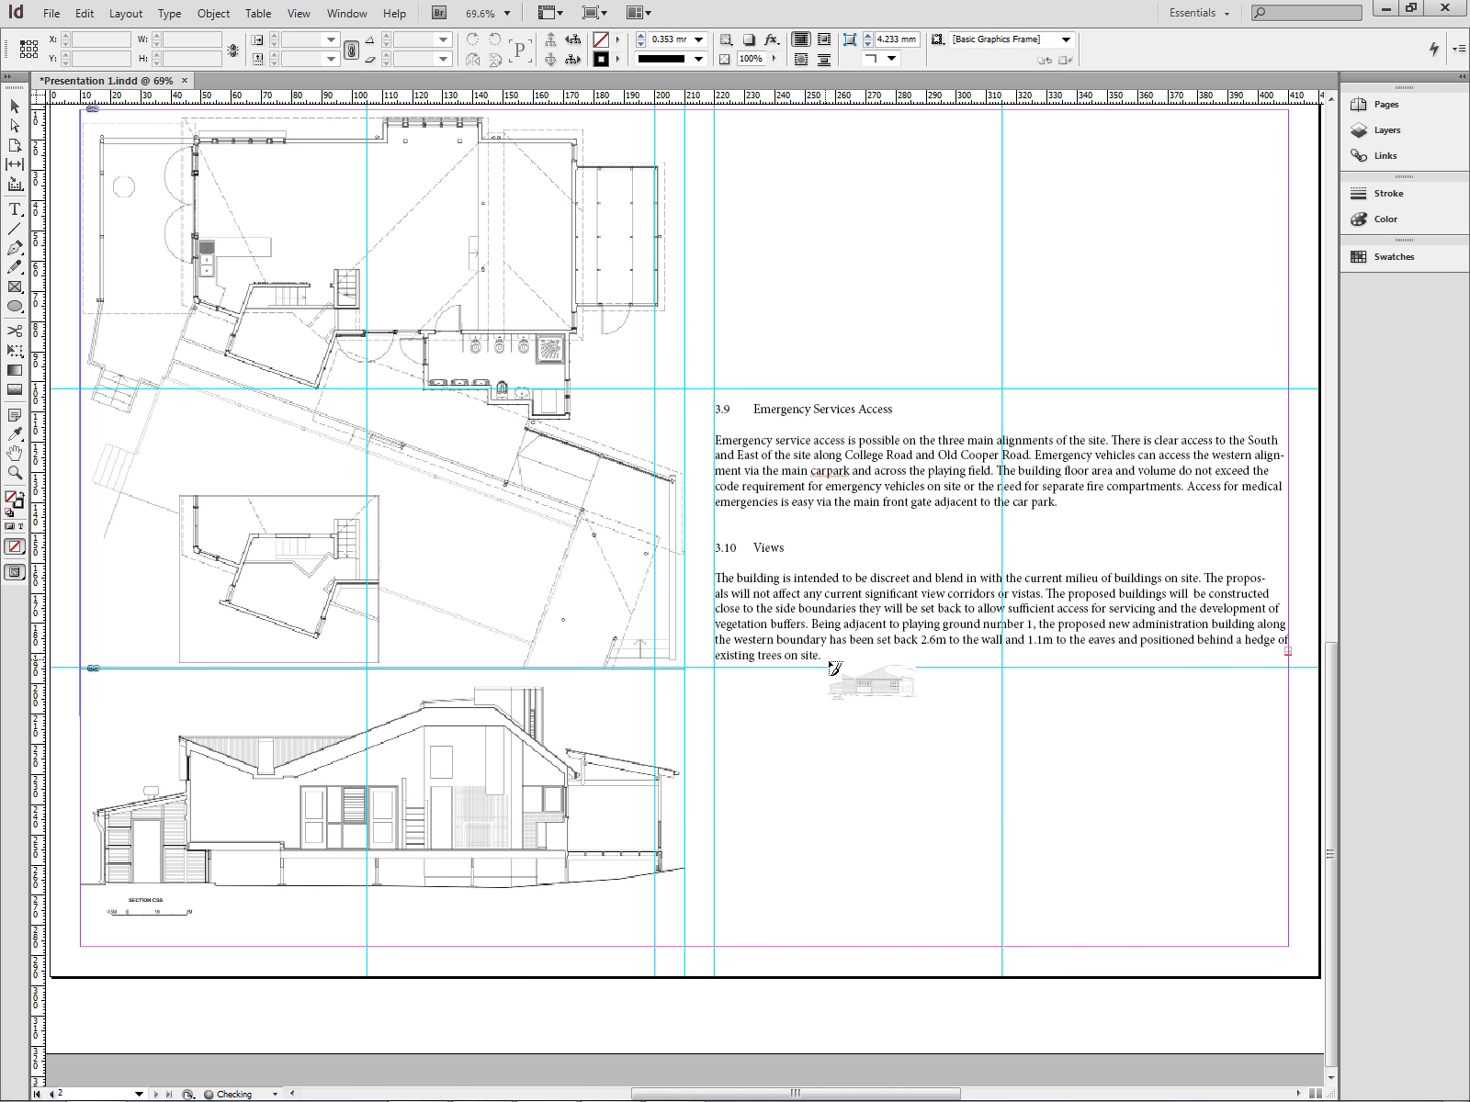
{"action": "left_click", "coordinate": [832, 695]}
{"action": "left_click_drag", "start_coordinate": [1061, 855], "coordinate": [946, 828]}
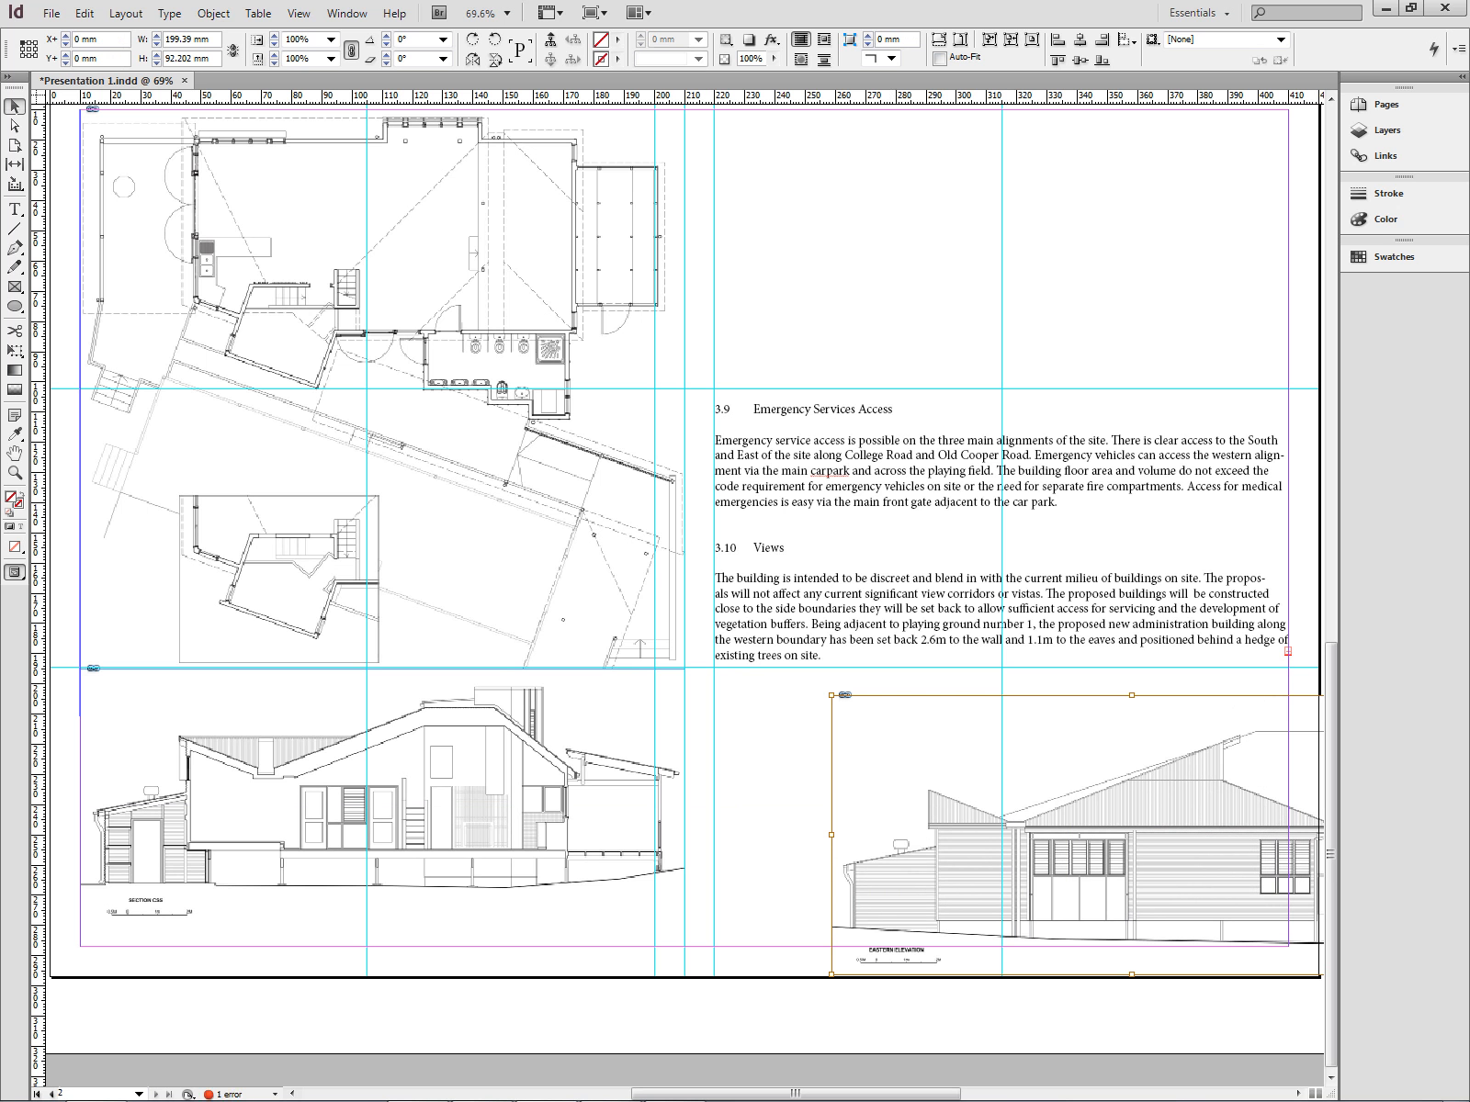
{"action": "left_click", "coordinate": [781, 970]}
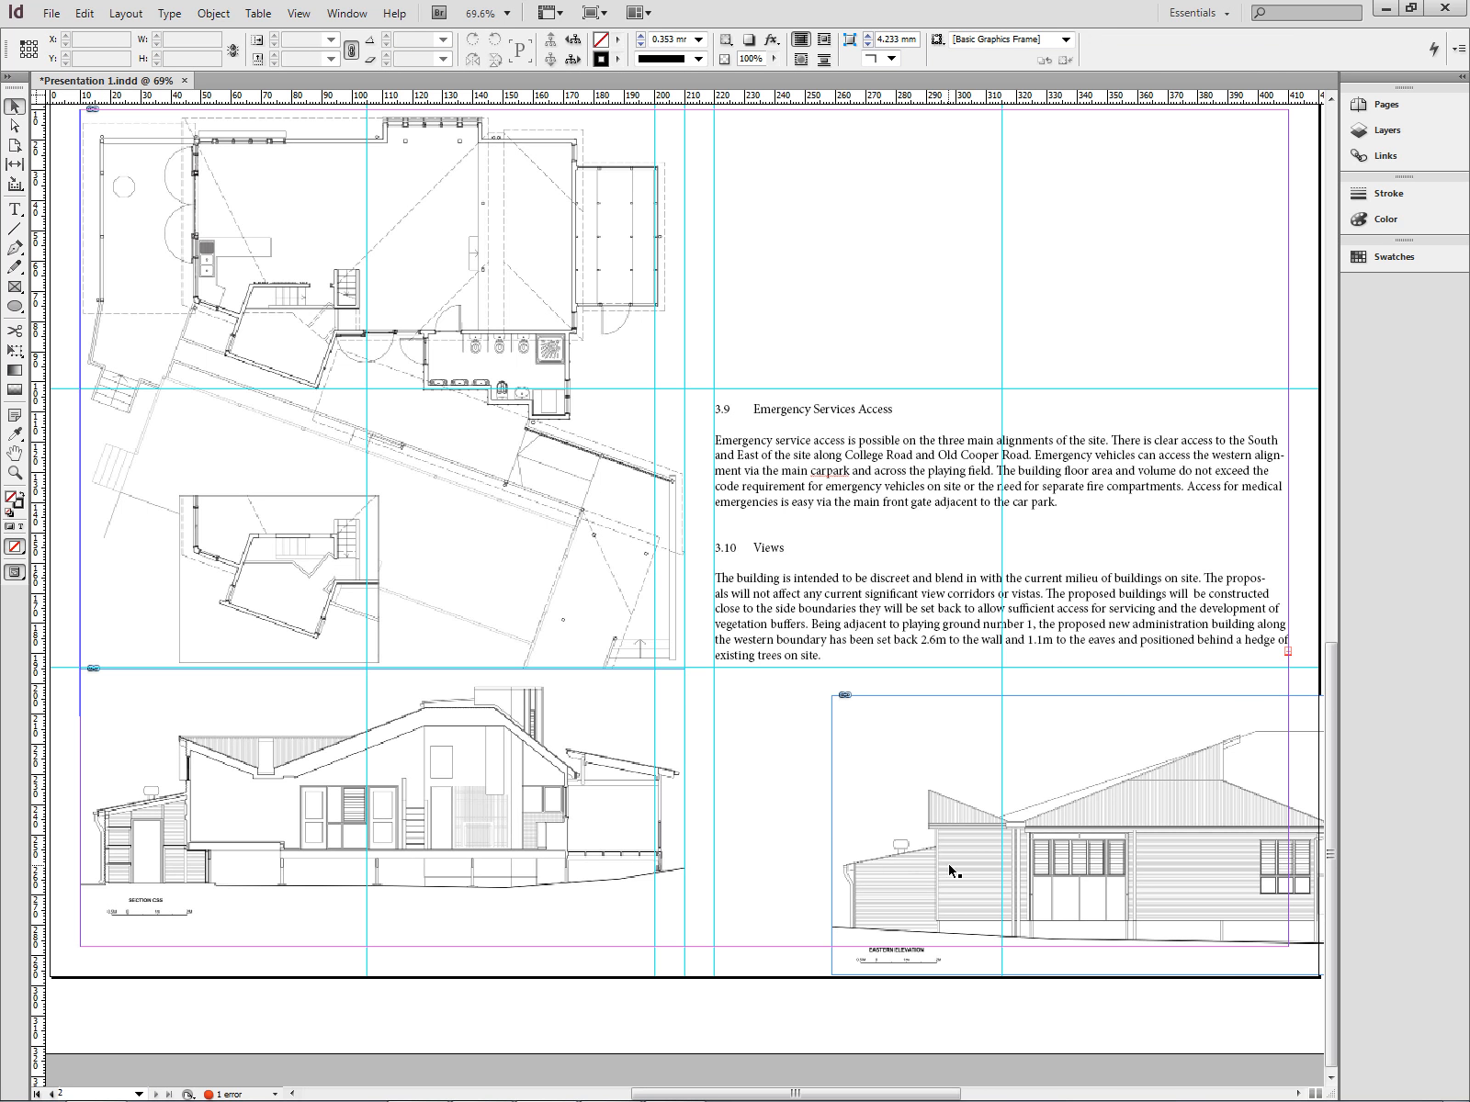
{"action": "left_click_drag", "start_coordinate": [950, 871], "coordinate": [841, 853]}
{"action": "left_click", "coordinate": [854, 981]}
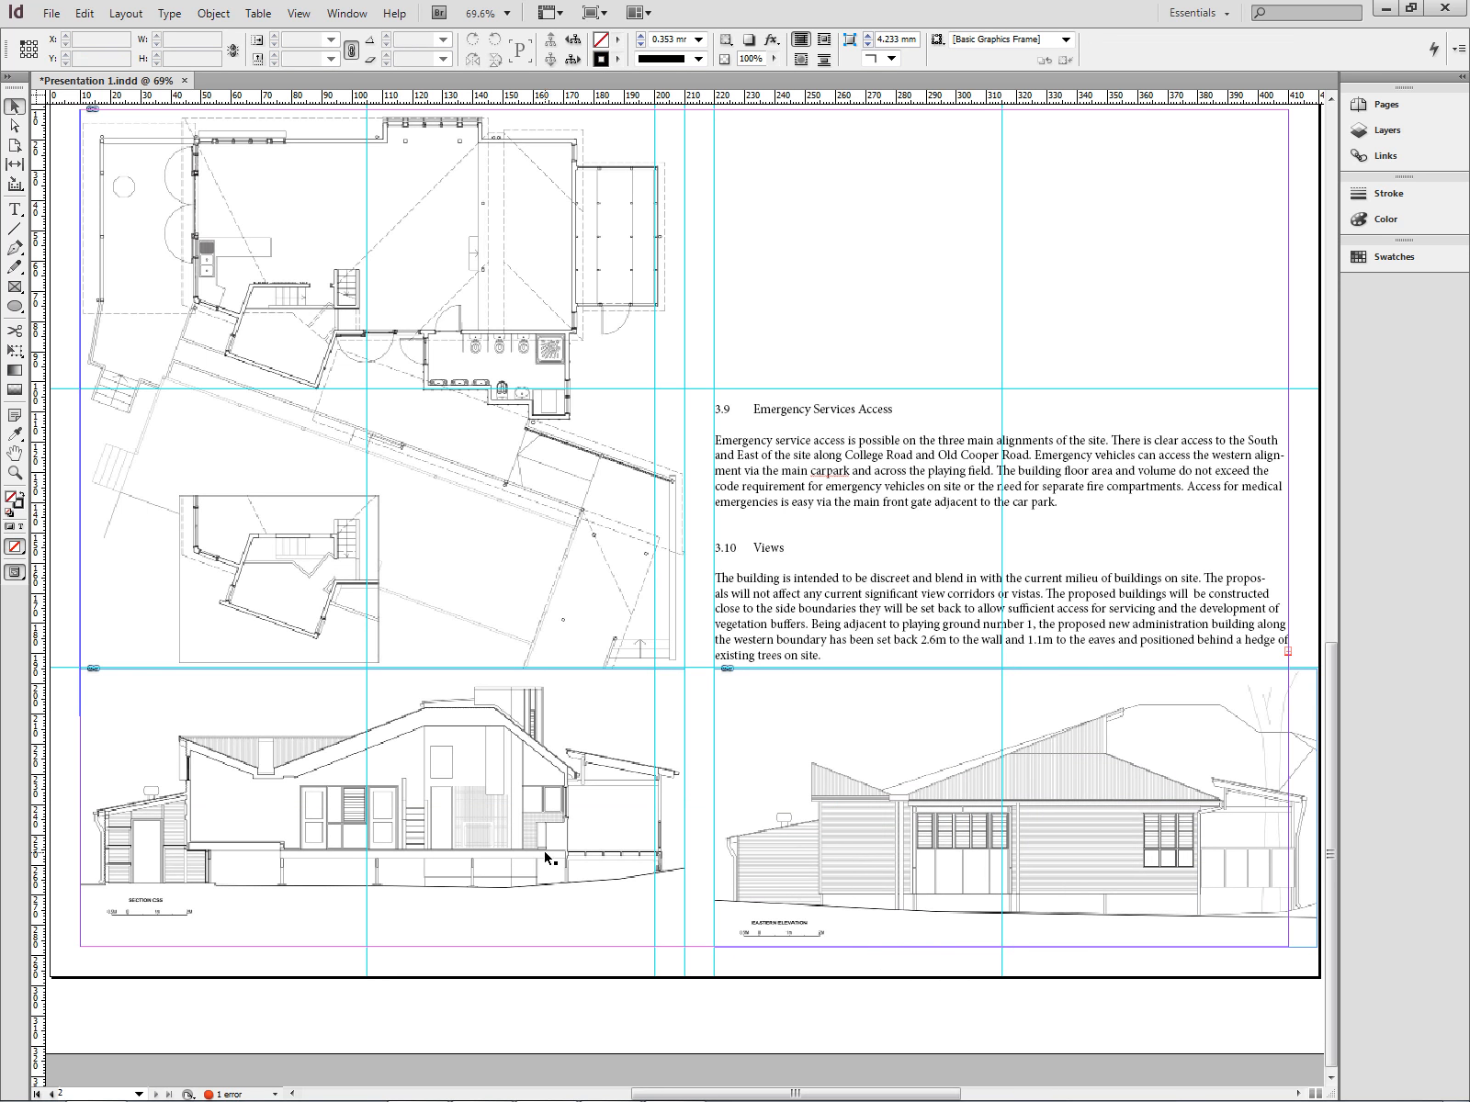
{"action": "scroll", "coordinate": [546, 858], "scroll_direction": "up", "scroll_amount": 1}
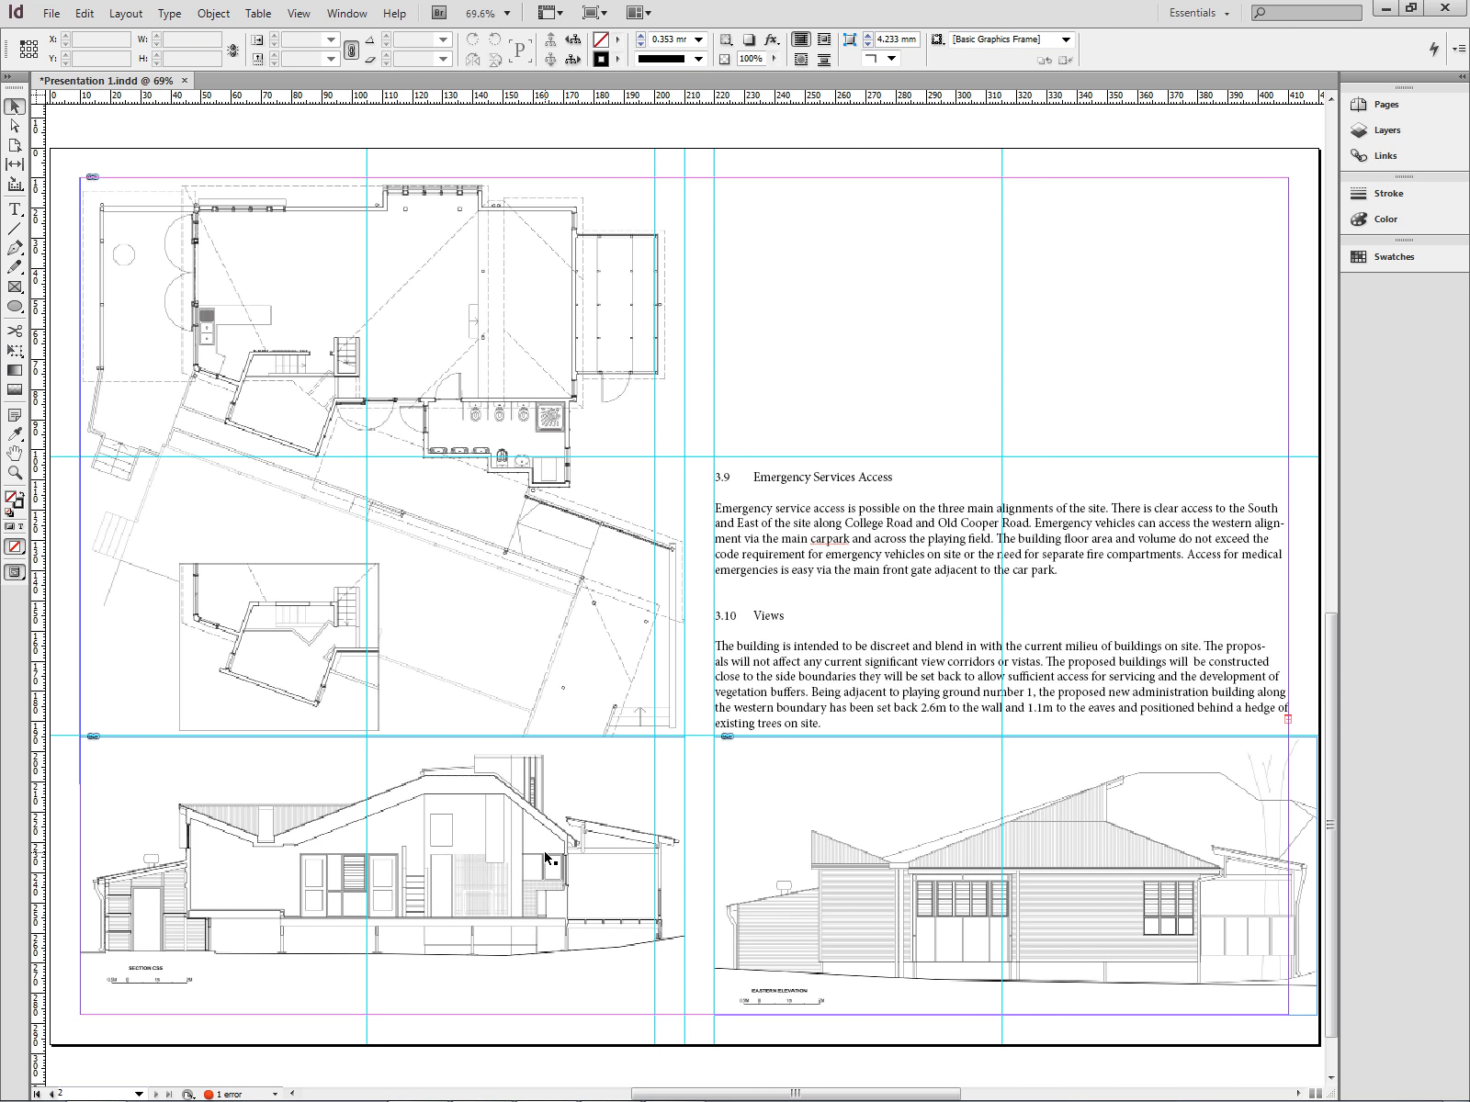
{"action": "left_click_drag", "start_coordinate": [915, 899], "coordinate": [884, 898]}
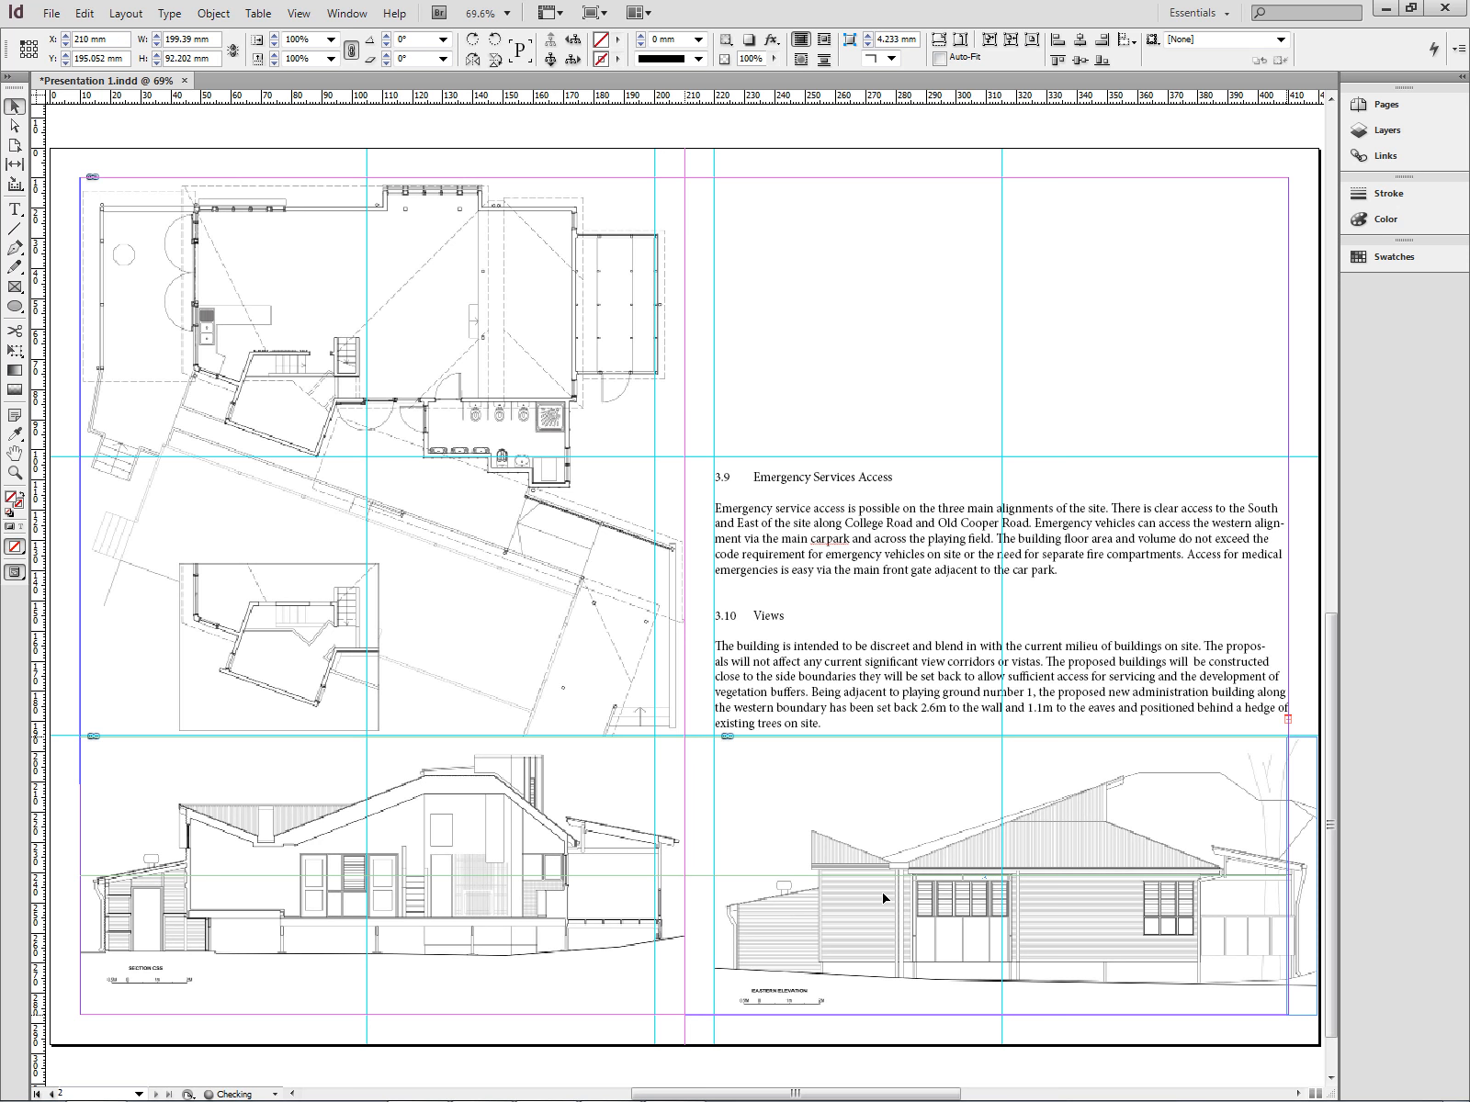
- Shift the Eastern Elevation image so its left edge lines up with the right column, then deselect it
{"action": "left_click_drag", "start_coordinate": [1151, 951], "coordinate": [1152, 949]}
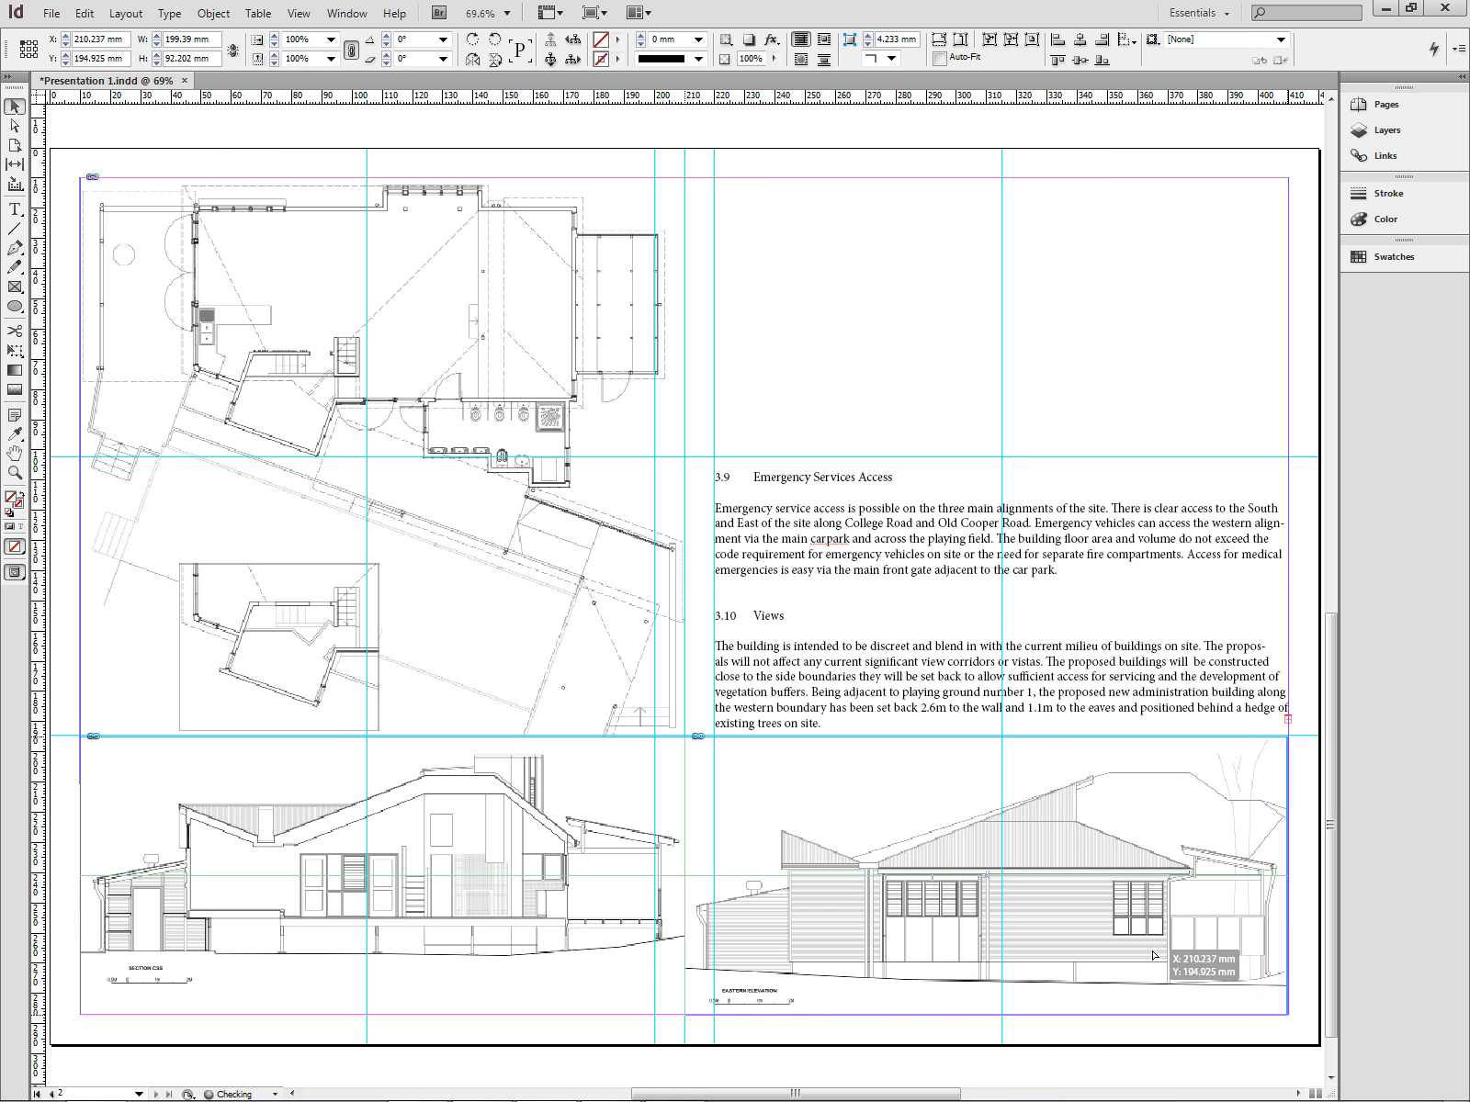
{"action": "left_click", "coordinate": [1153, 1040]}
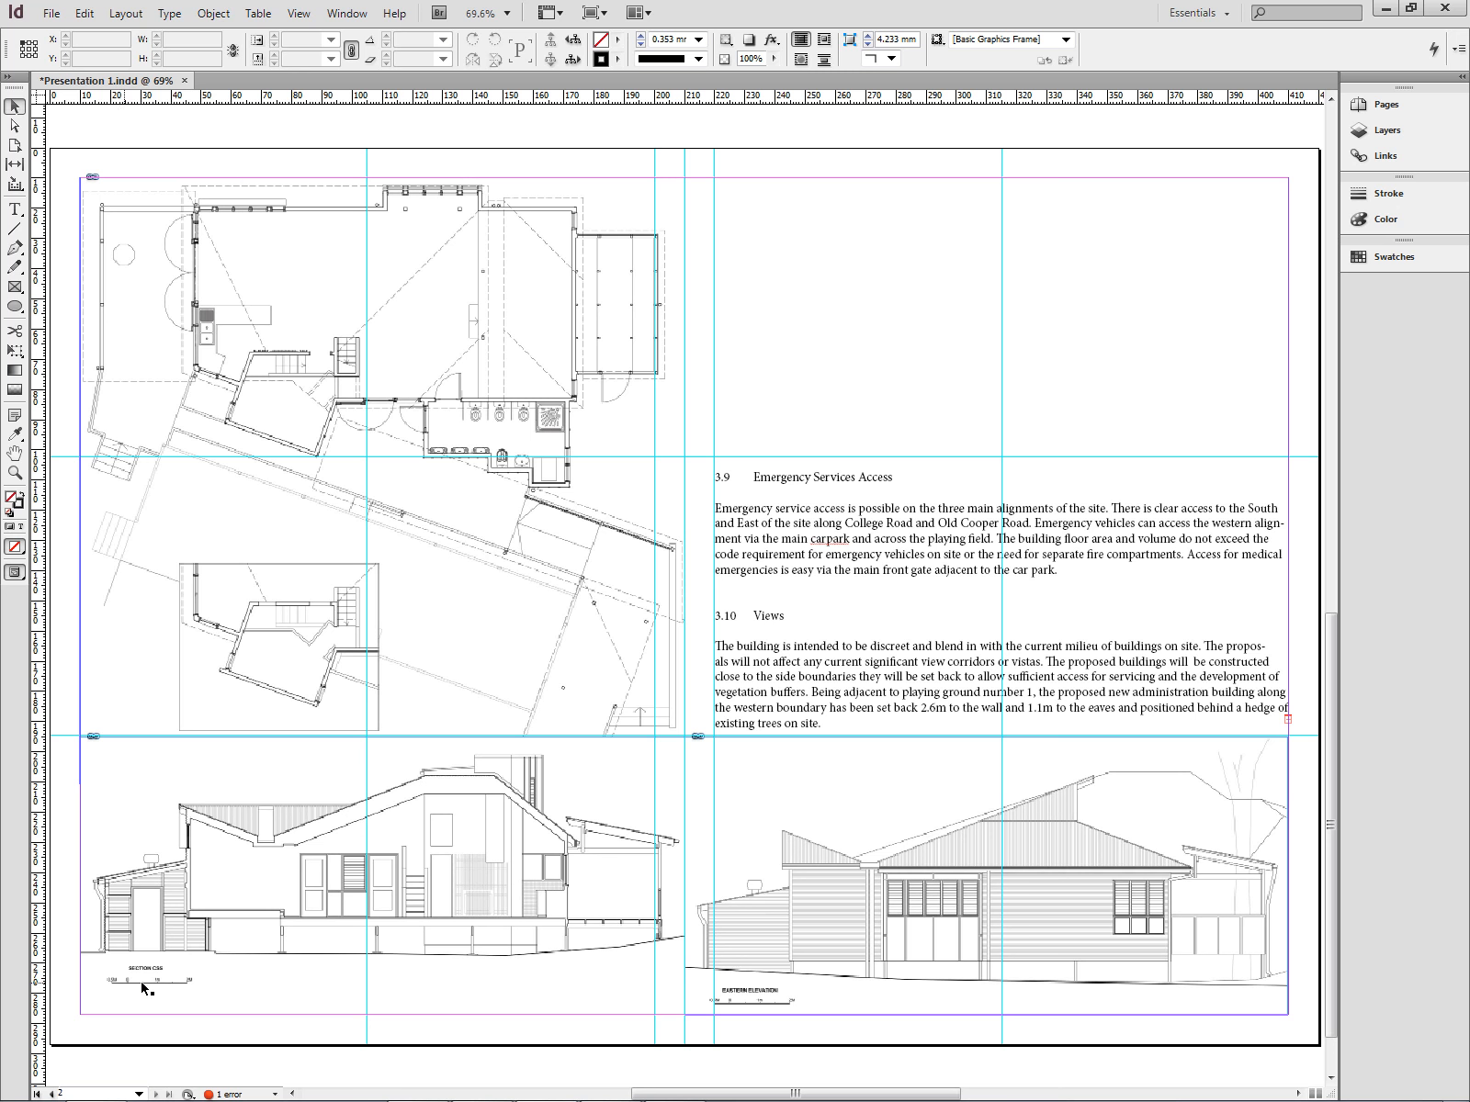
- Scroll back and forth between the two pages to review the overall layout
{"action": "scroll", "coordinate": [755, 1006], "scroll_direction": "up", "scroll_amount": 5}
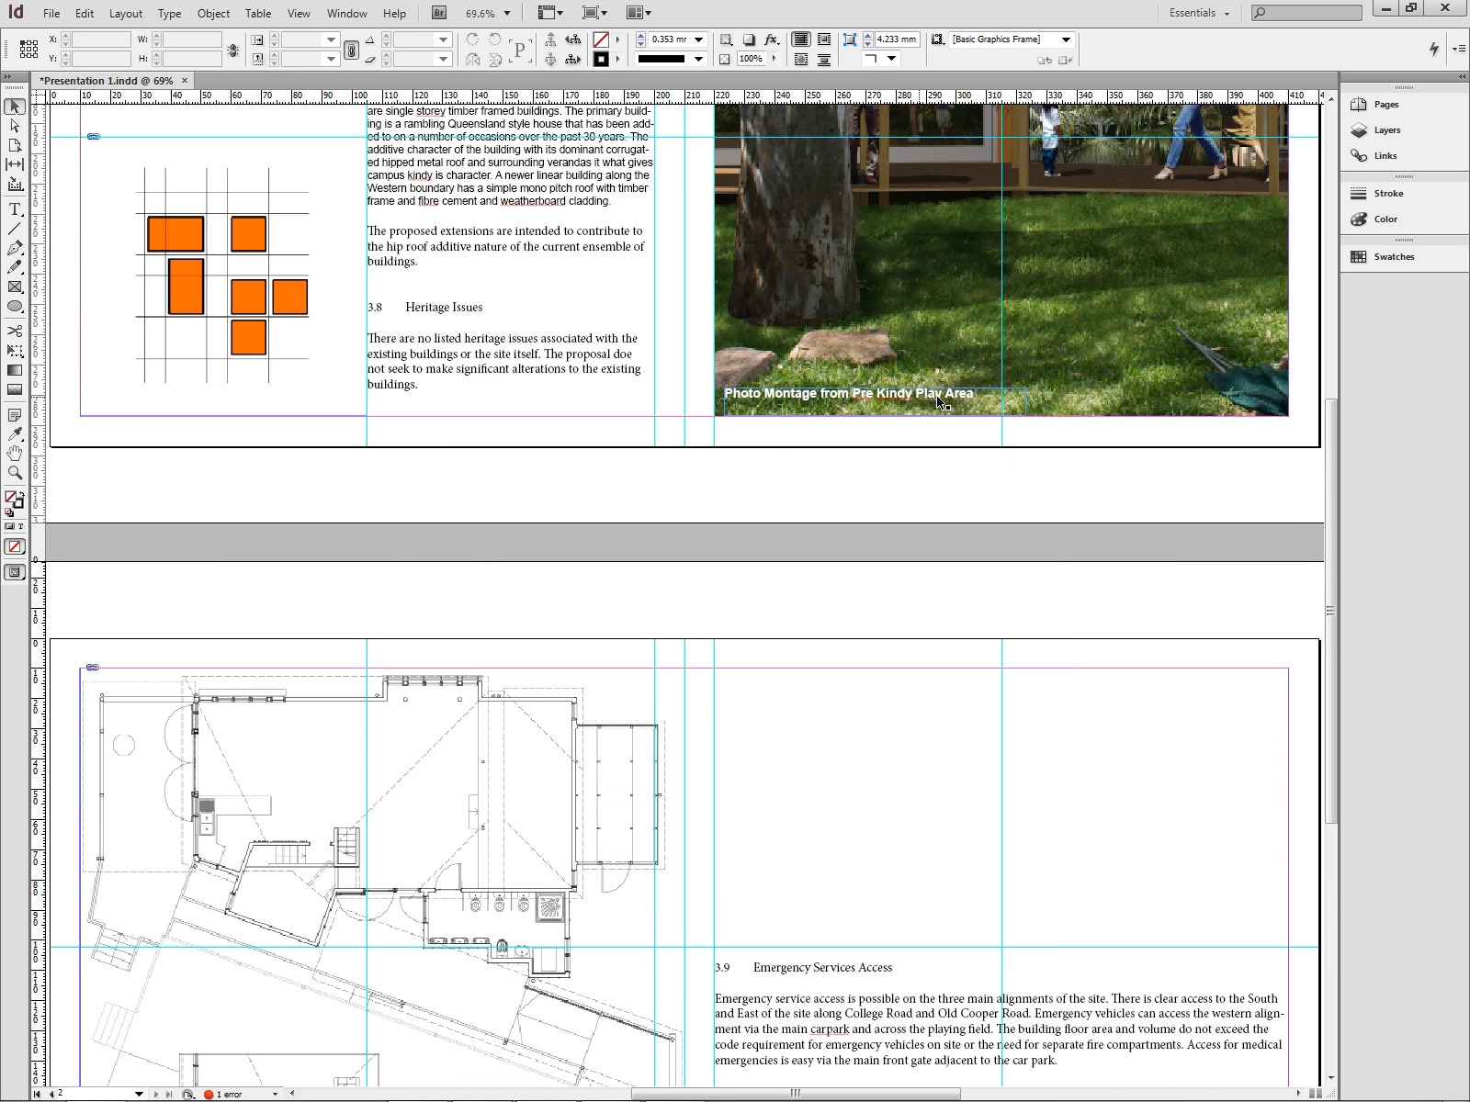
{"action": "scroll", "coordinate": [950, 359], "scroll_direction": "up", "scroll_amount": 3}
{"action": "scroll", "coordinate": [951, 363], "scroll_direction": "down", "scroll_amount": 10}
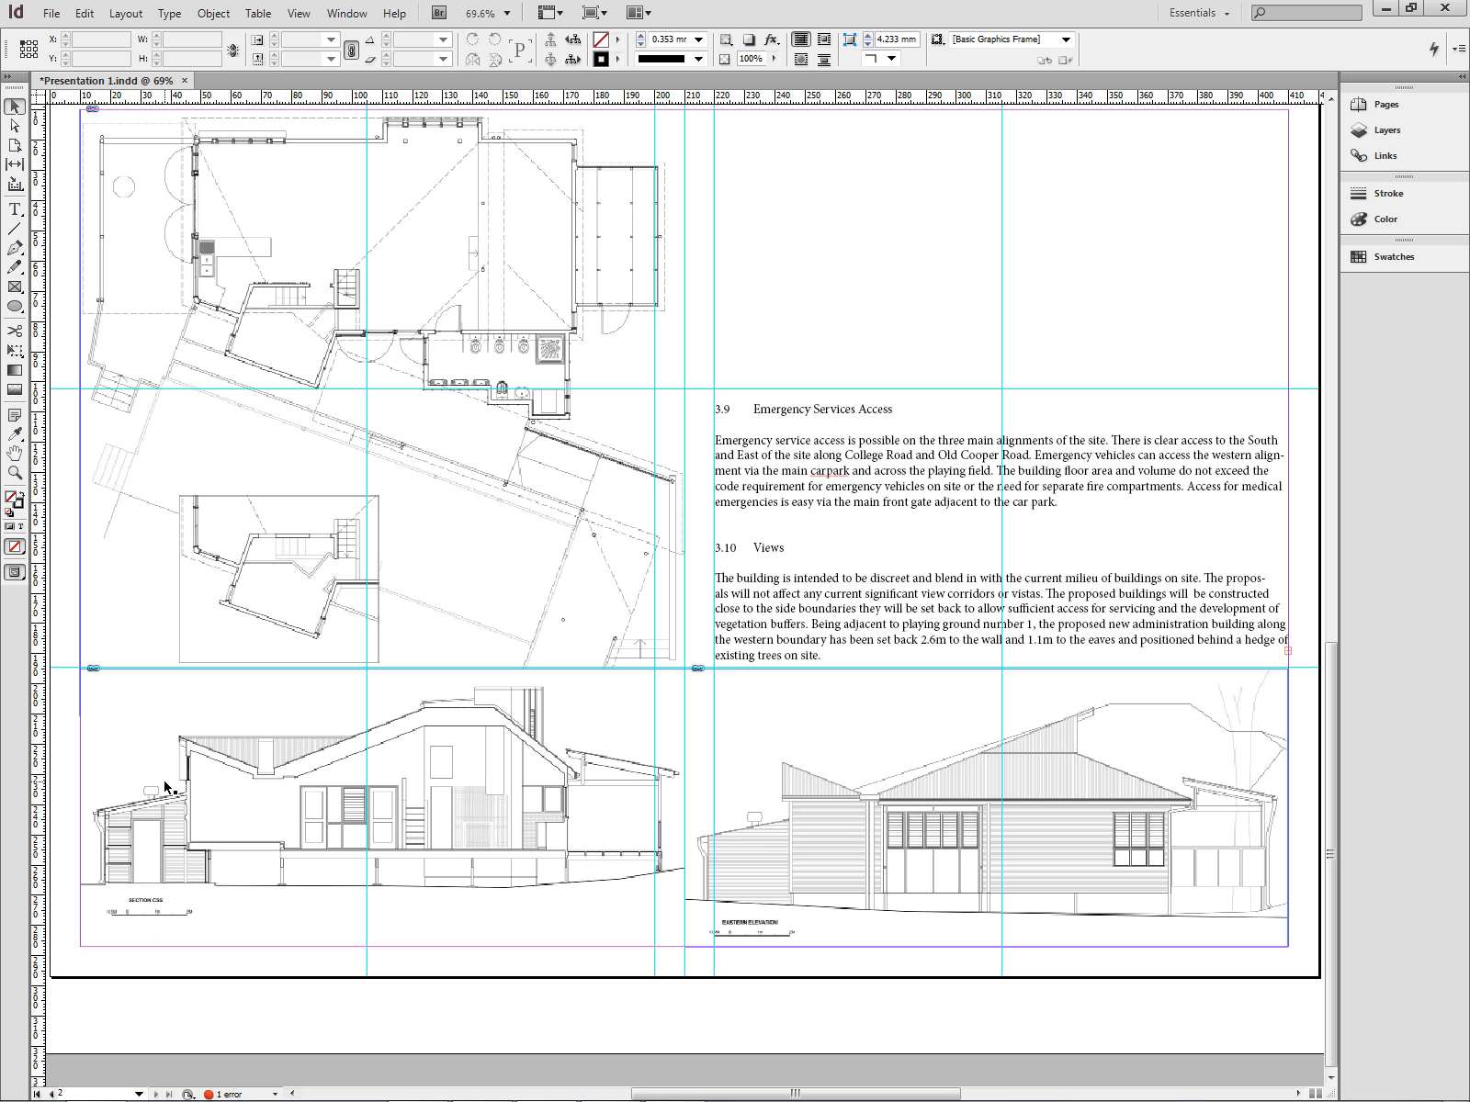
{"action": "scroll", "coordinate": [791, 747], "scroll_direction": "up", "scroll_amount": 10}
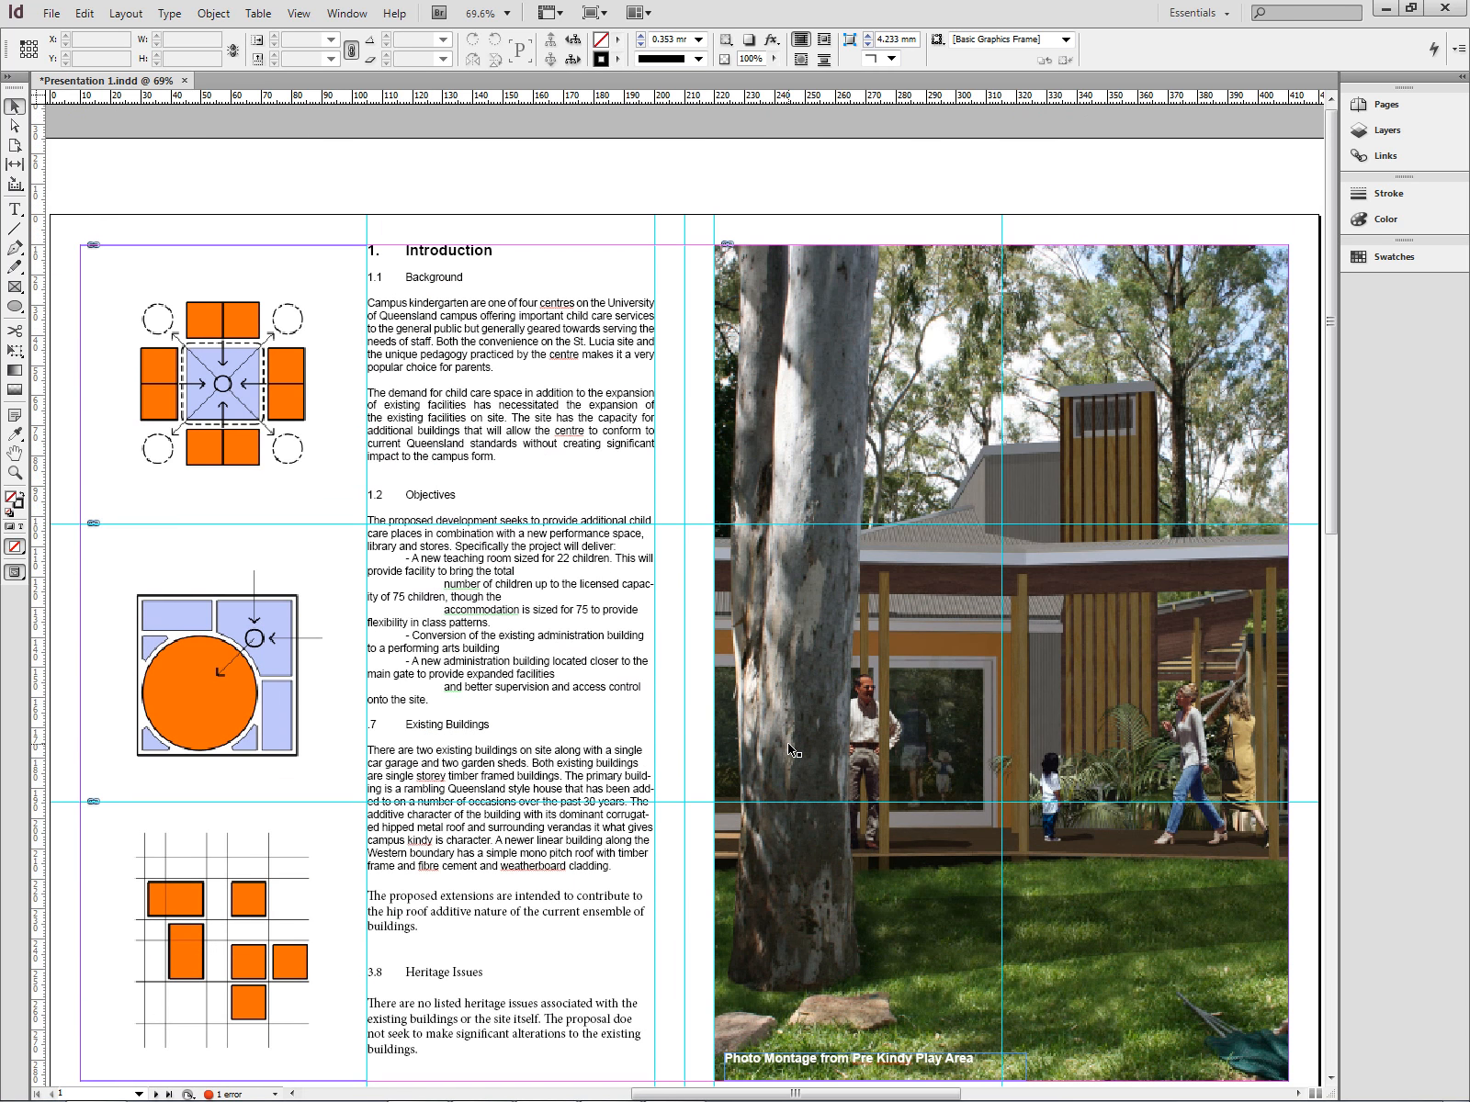
{"action": "scroll", "coordinate": [625, 567], "scroll_direction": "down", "scroll_amount": 3}
{"action": "scroll", "coordinate": [624, 567], "scroll_direction": "up", "scroll_amount": 2}
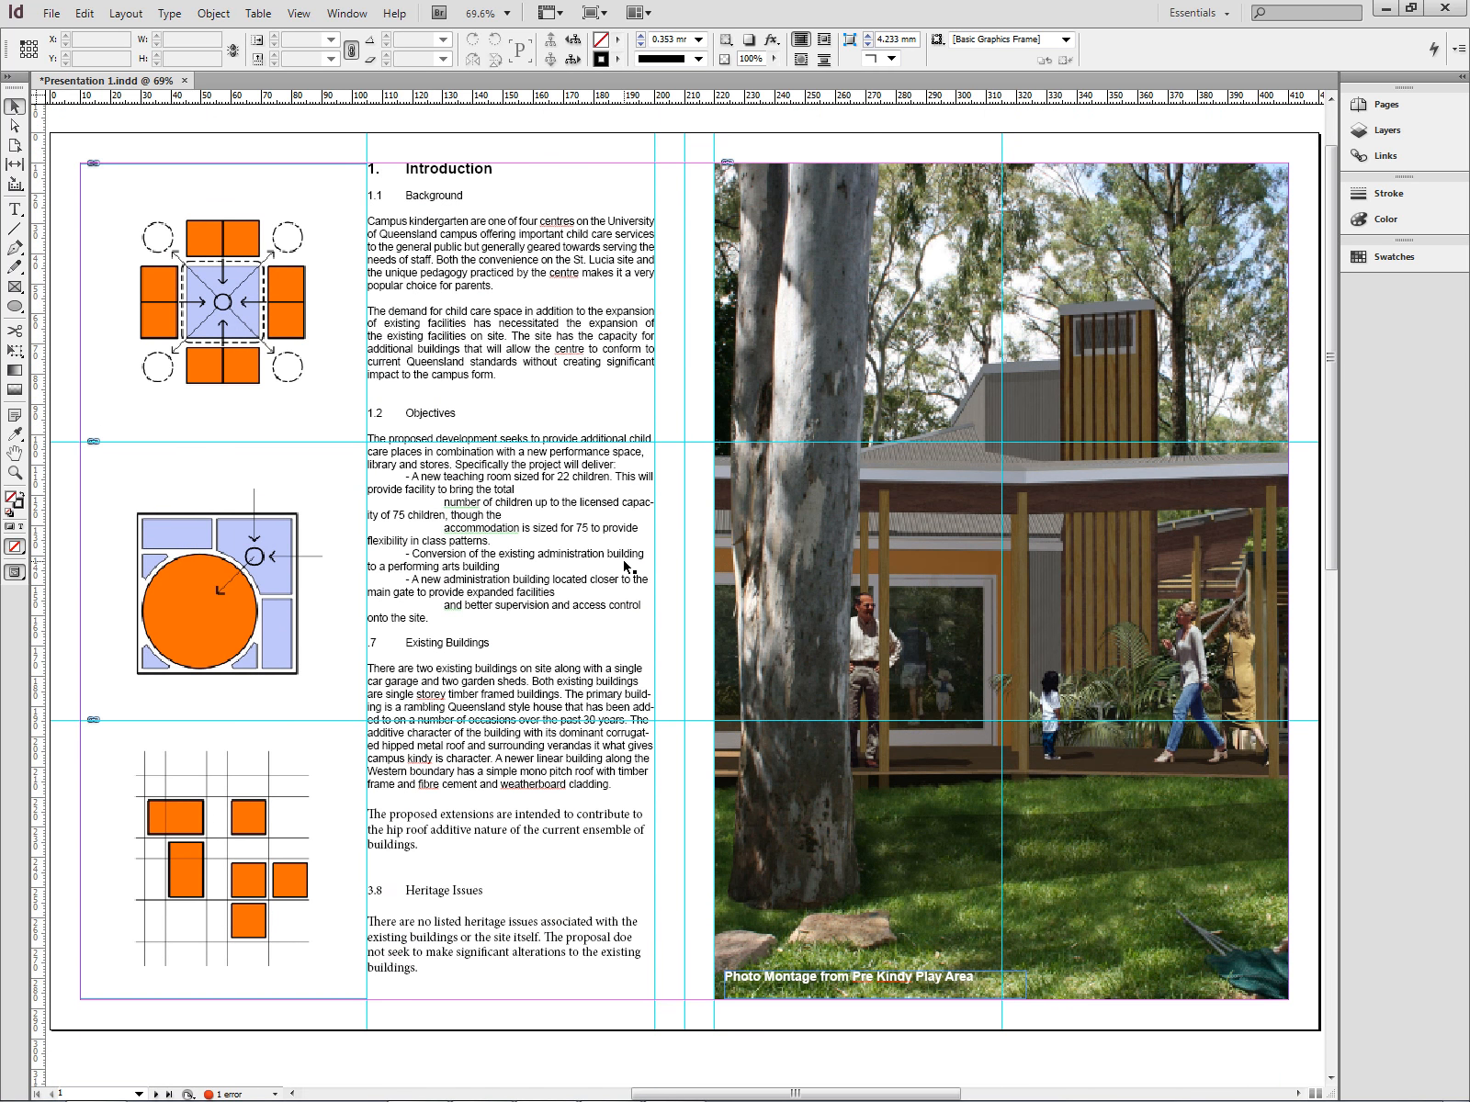
{"action": "scroll", "coordinate": [625, 566], "scroll_direction": "down", "scroll_amount": 10}
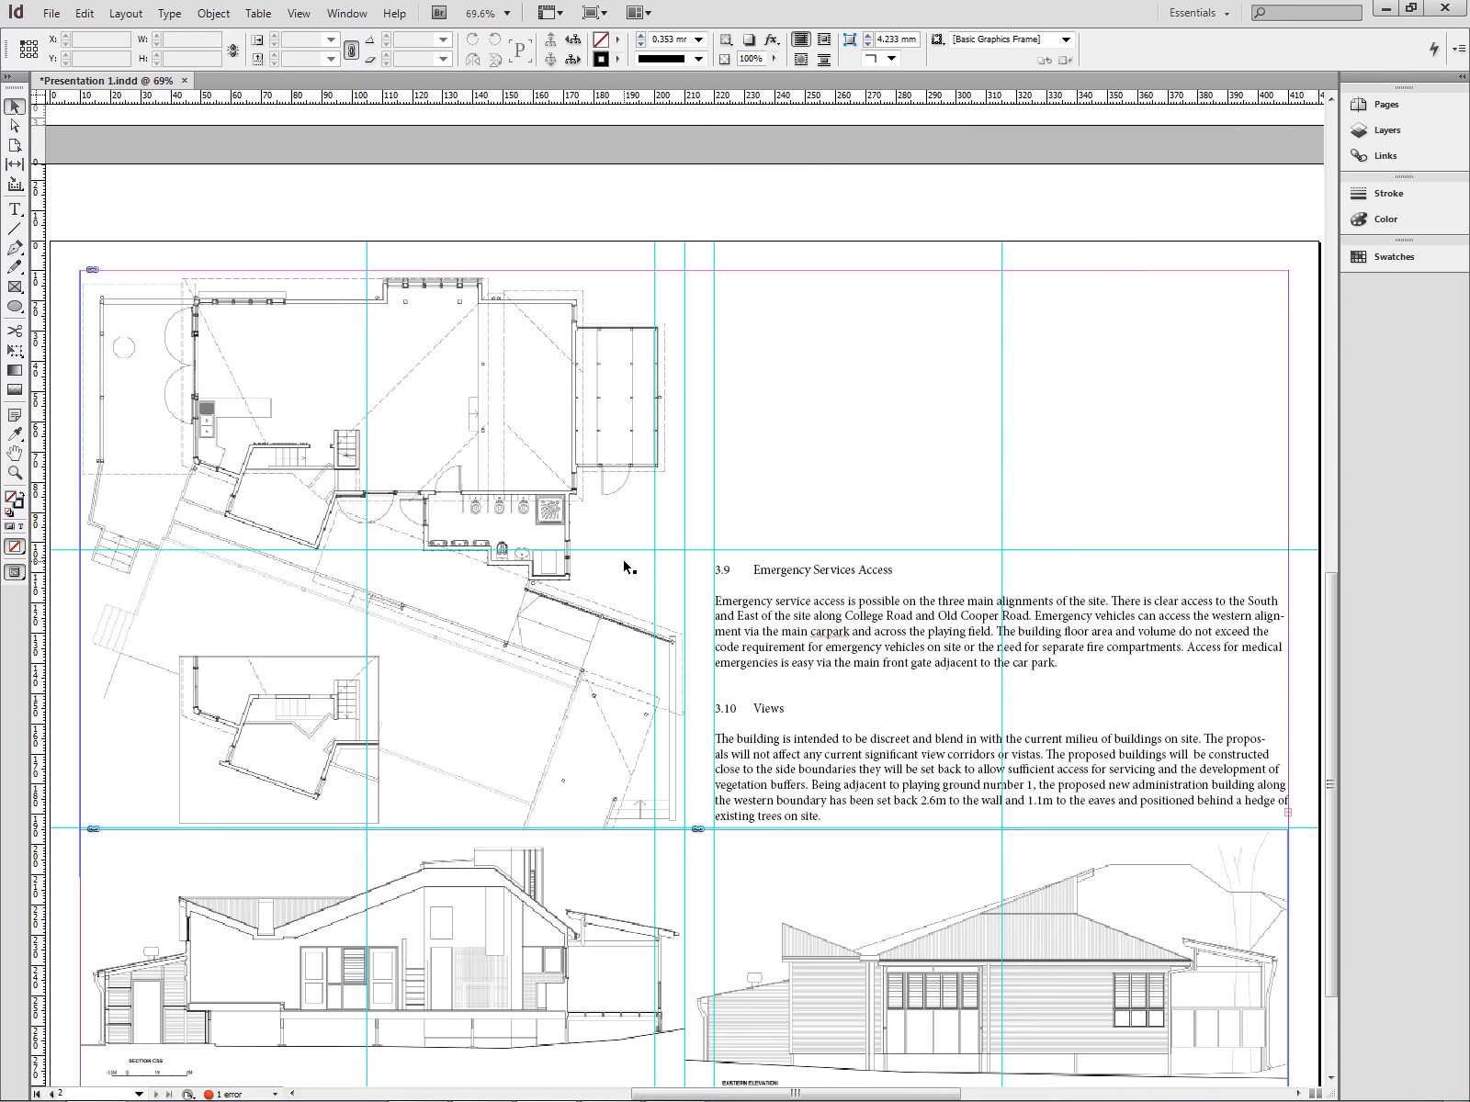
{"action": "scroll", "coordinate": [625, 567], "scroll_direction": "down", "scroll_amount": 2}
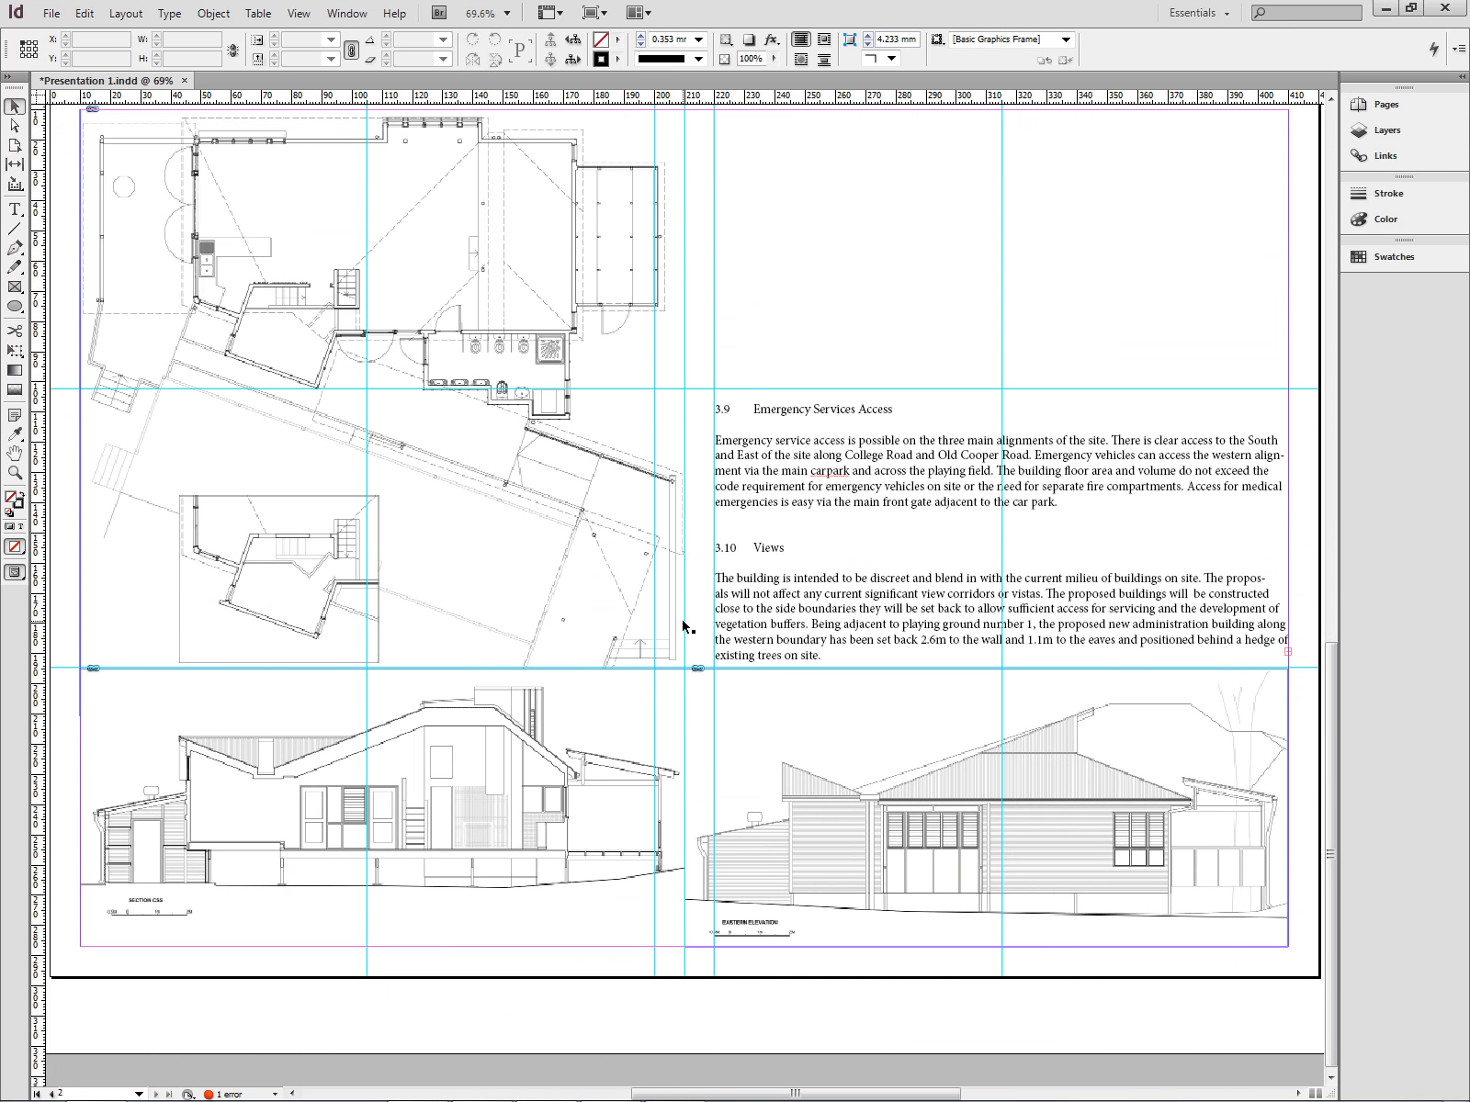
{"action": "scroll", "coordinate": [683, 626], "scroll_direction": "up", "scroll_amount": 3}
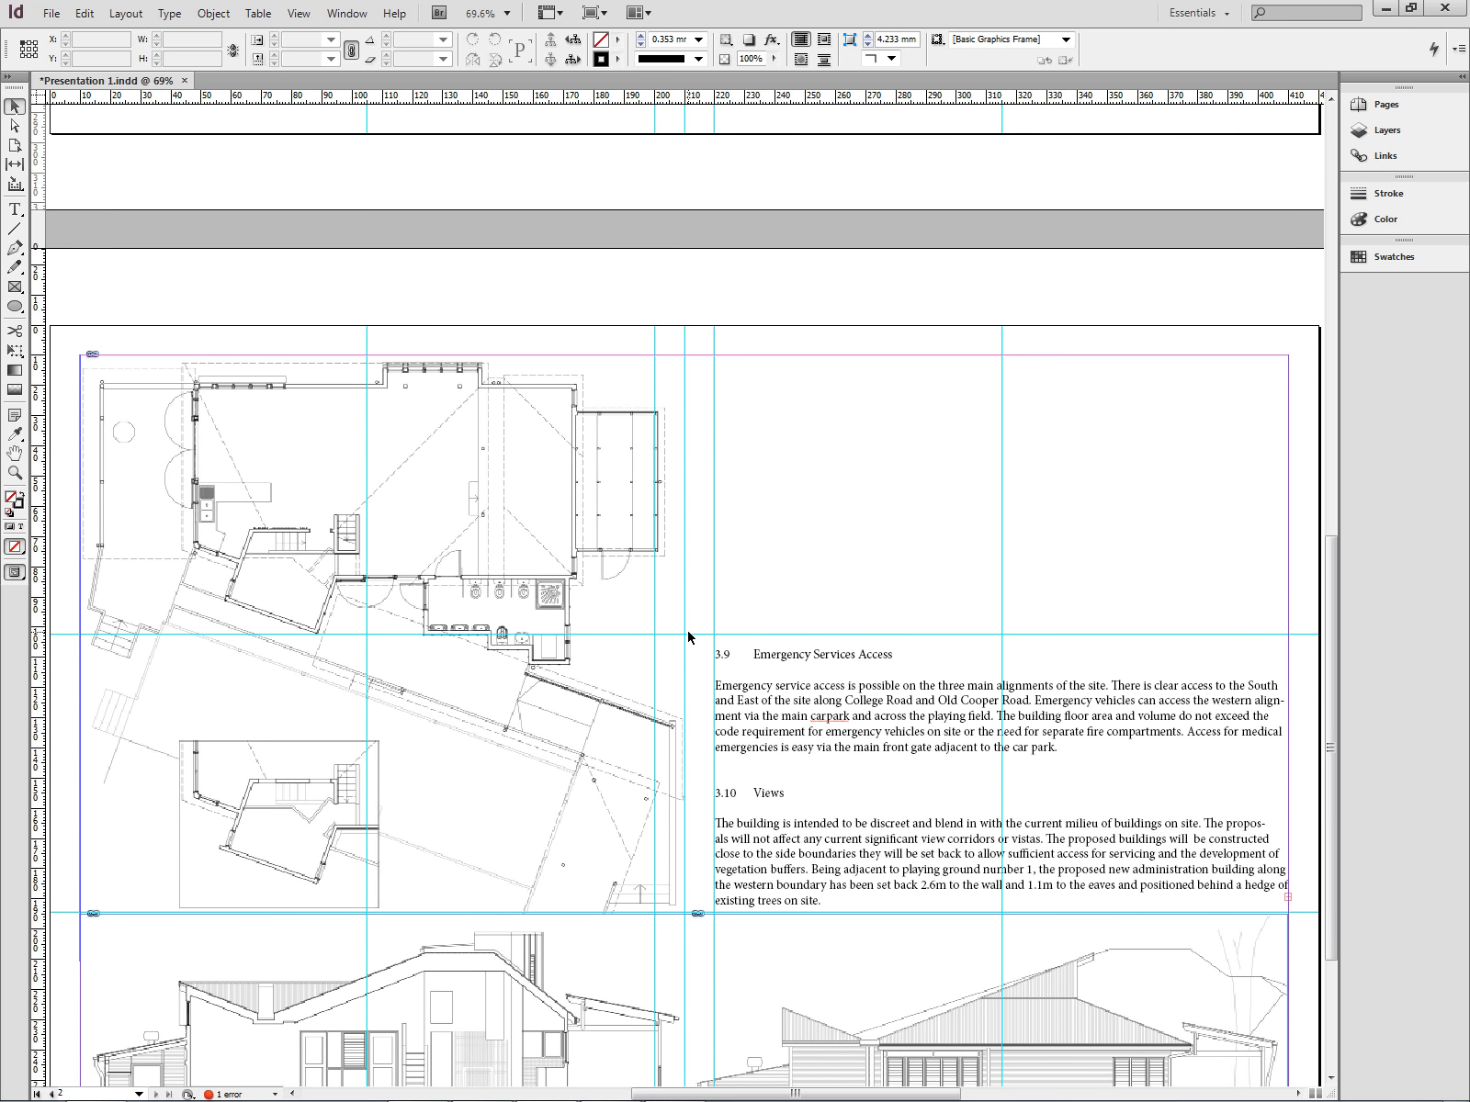
{"action": "scroll", "coordinate": [688, 636], "scroll_direction": "down", "scroll_amount": 1}
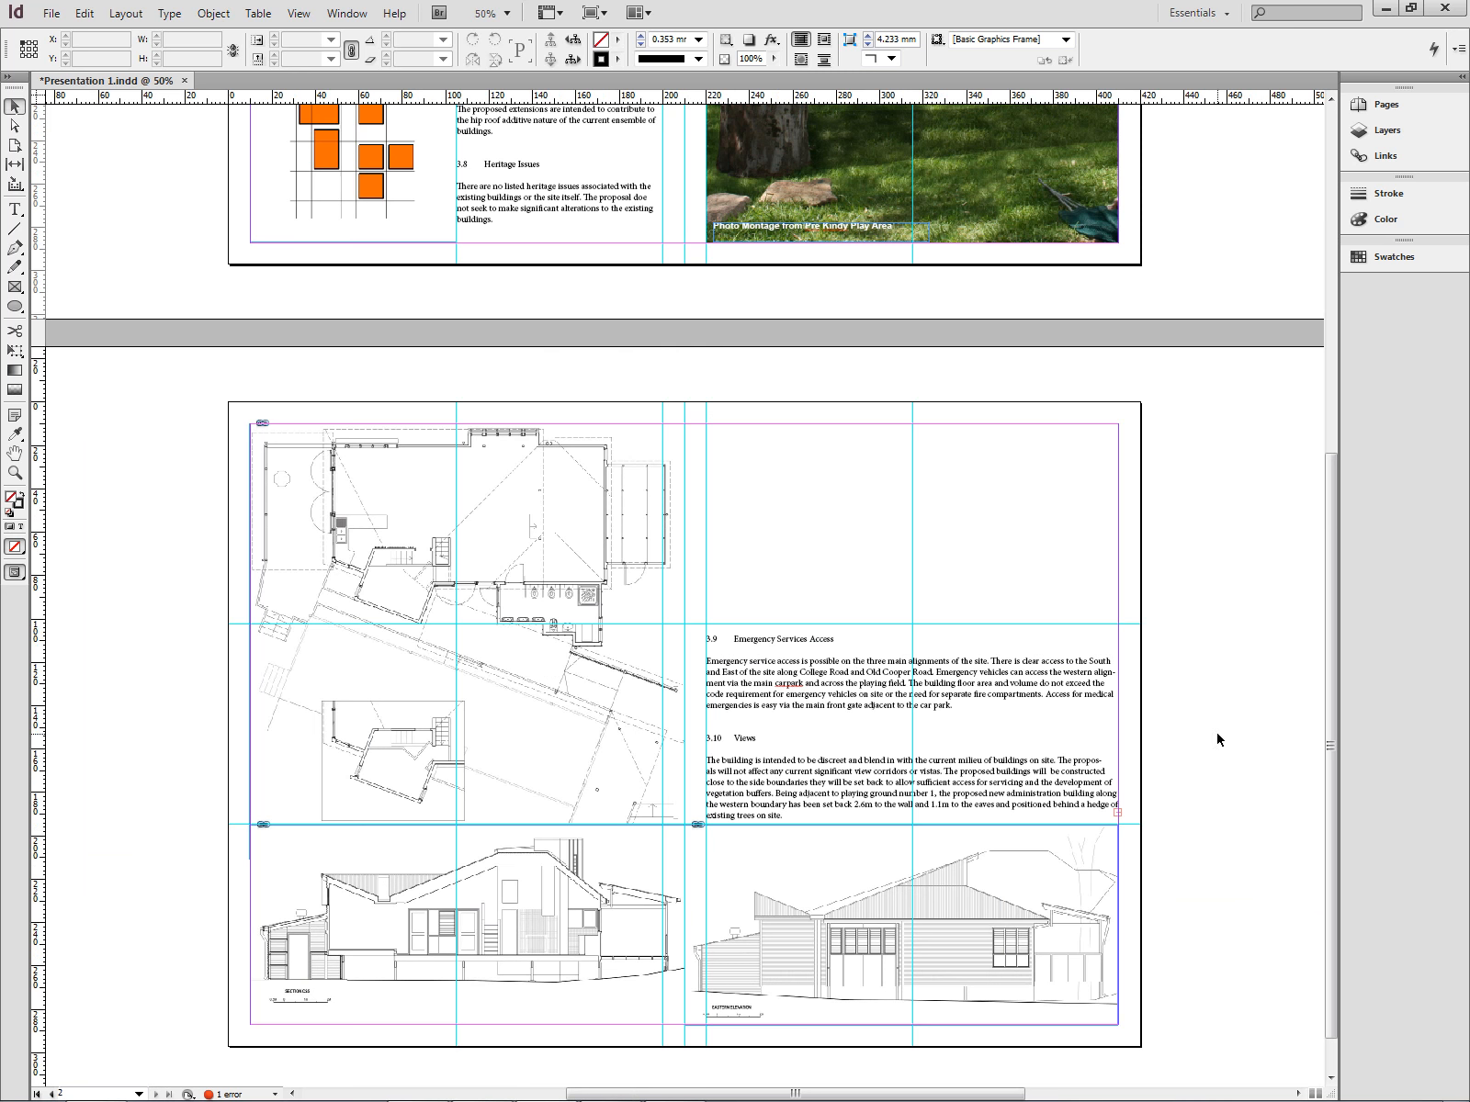
{"action": "scroll", "coordinate": [1217, 739], "scroll_direction": "up", "scroll_amount": 7}
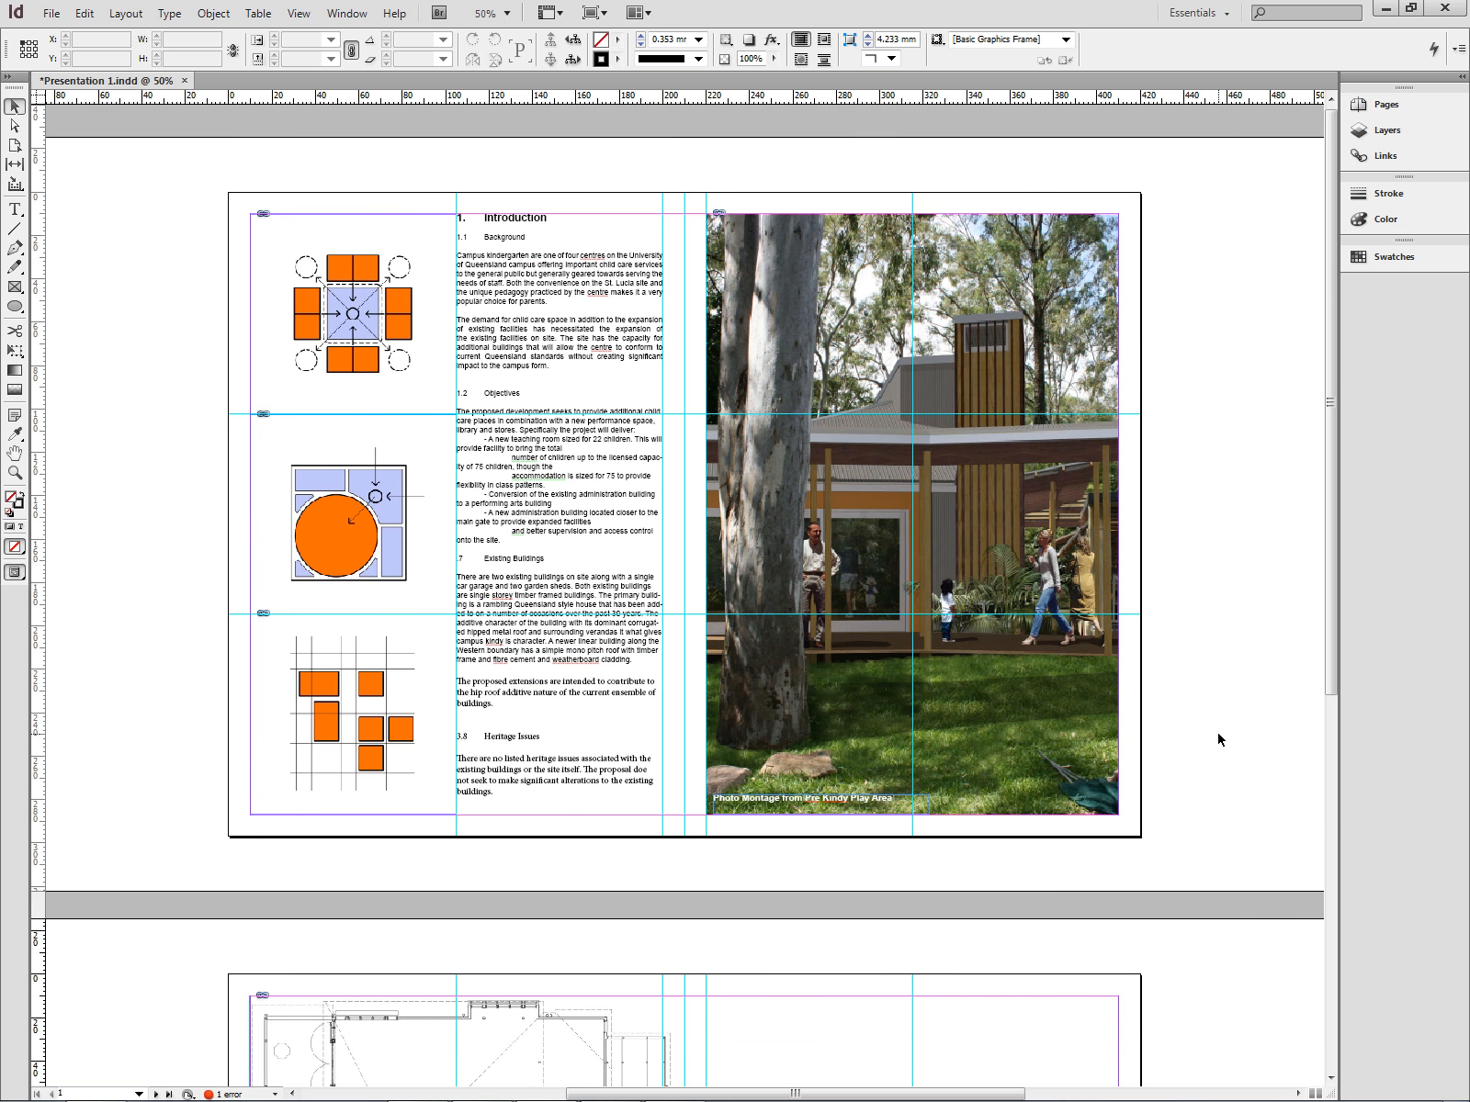
{"action": "scroll", "coordinate": [1217, 739], "scroll_direction": "down", "scroll_amount": 7}
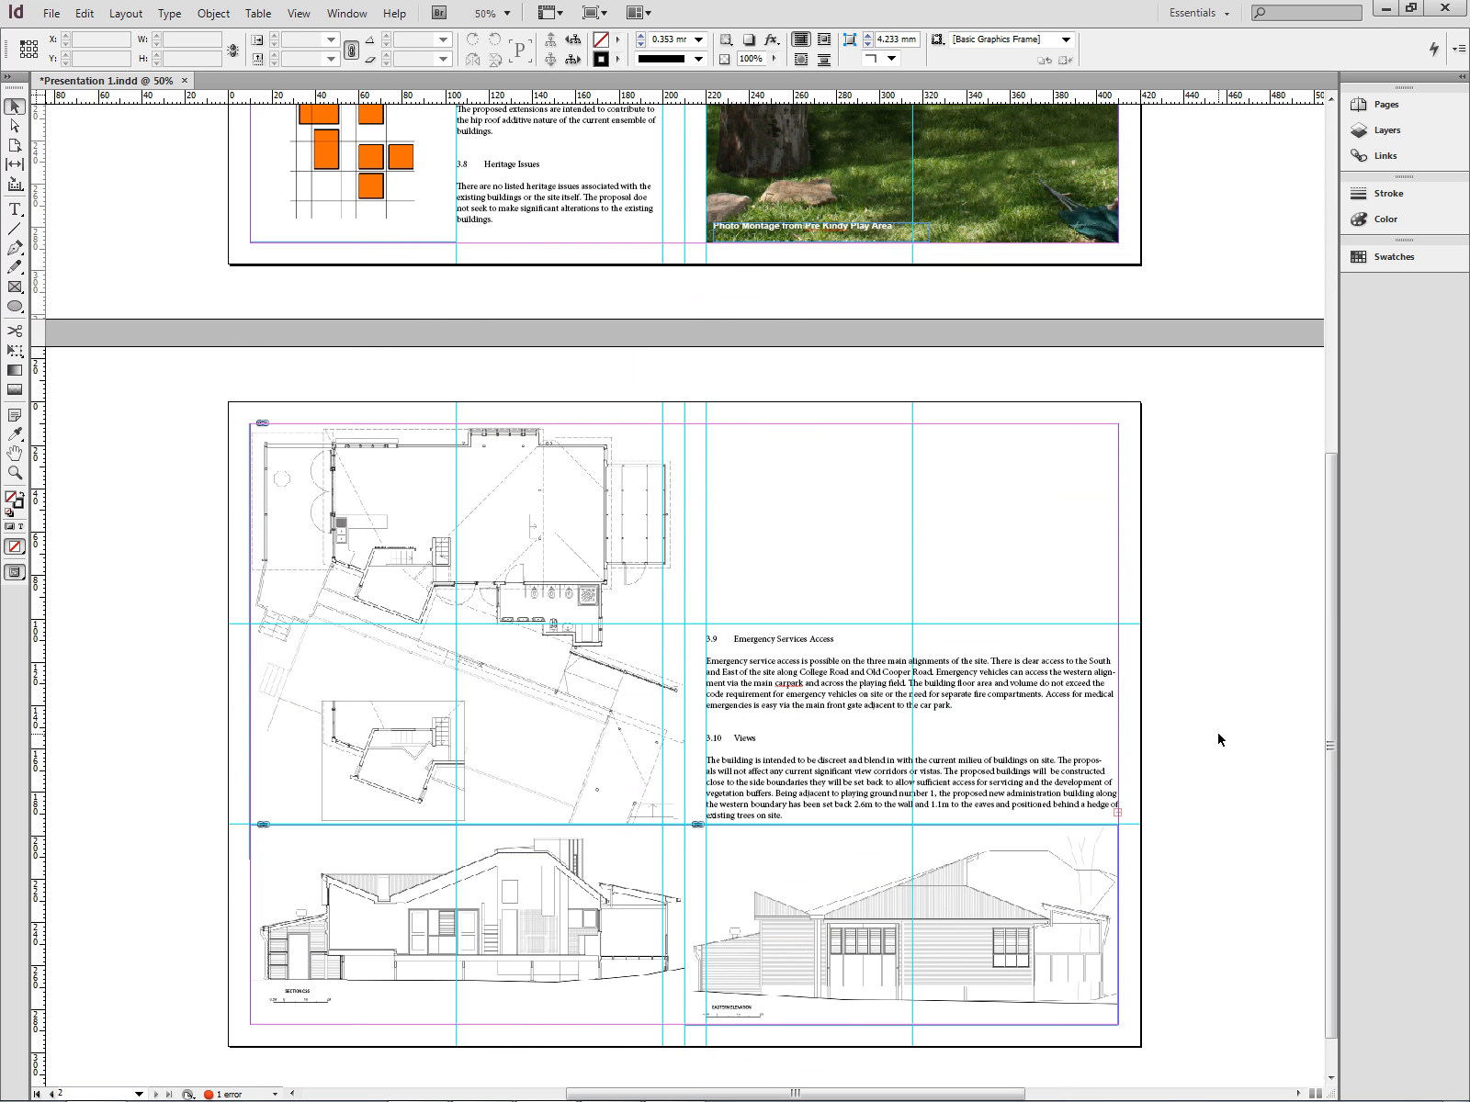
{"action": "scroll", "coordinate": [1217, 738], "scroll_direction": "up", "scroll_amount": 7}
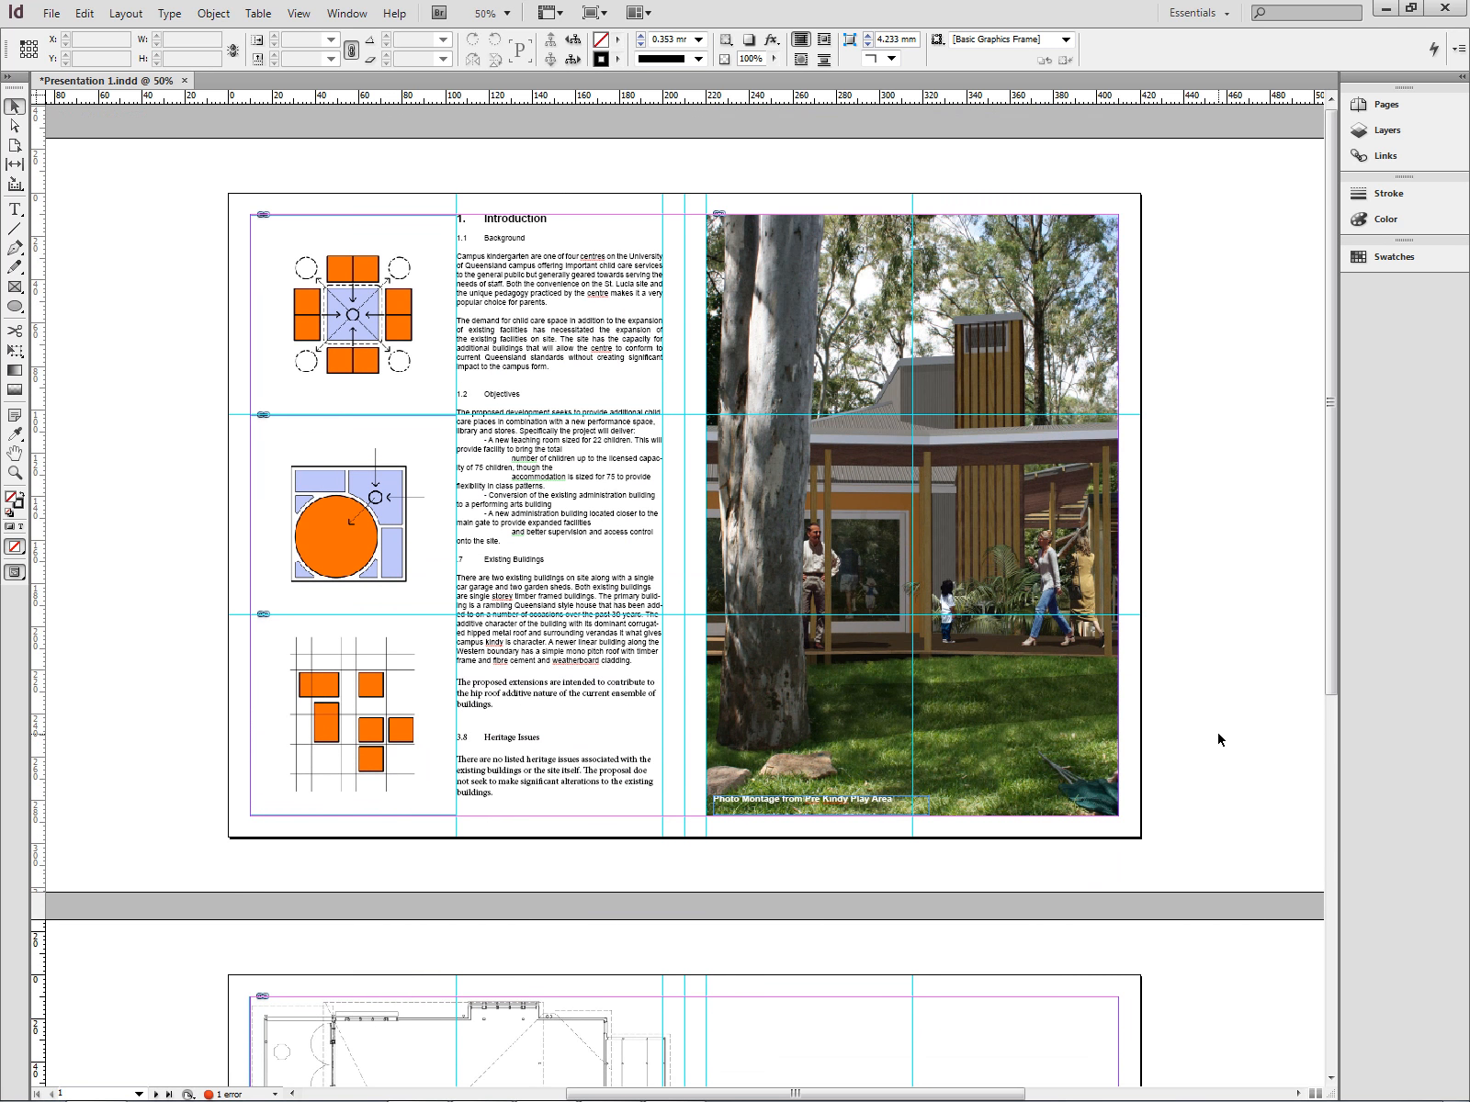